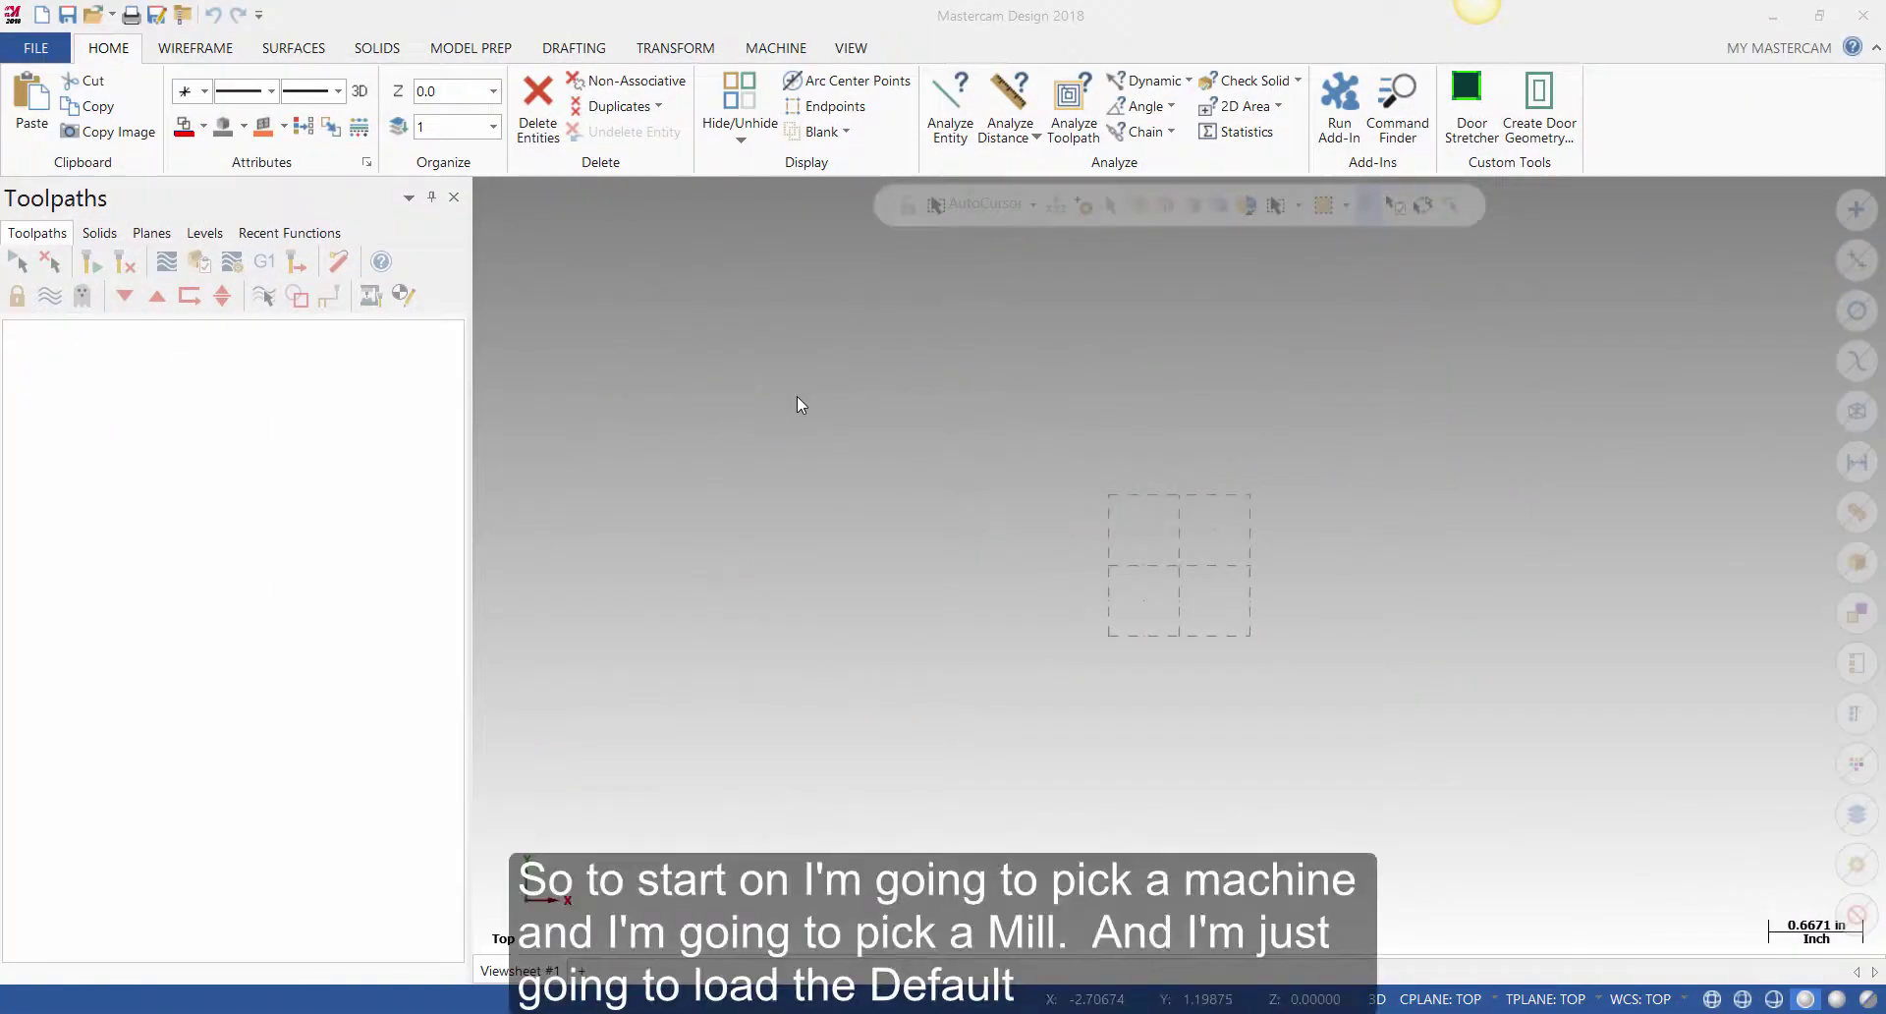
# - Create a machine group using the default mill machine
pyautogui.click(785, 49)
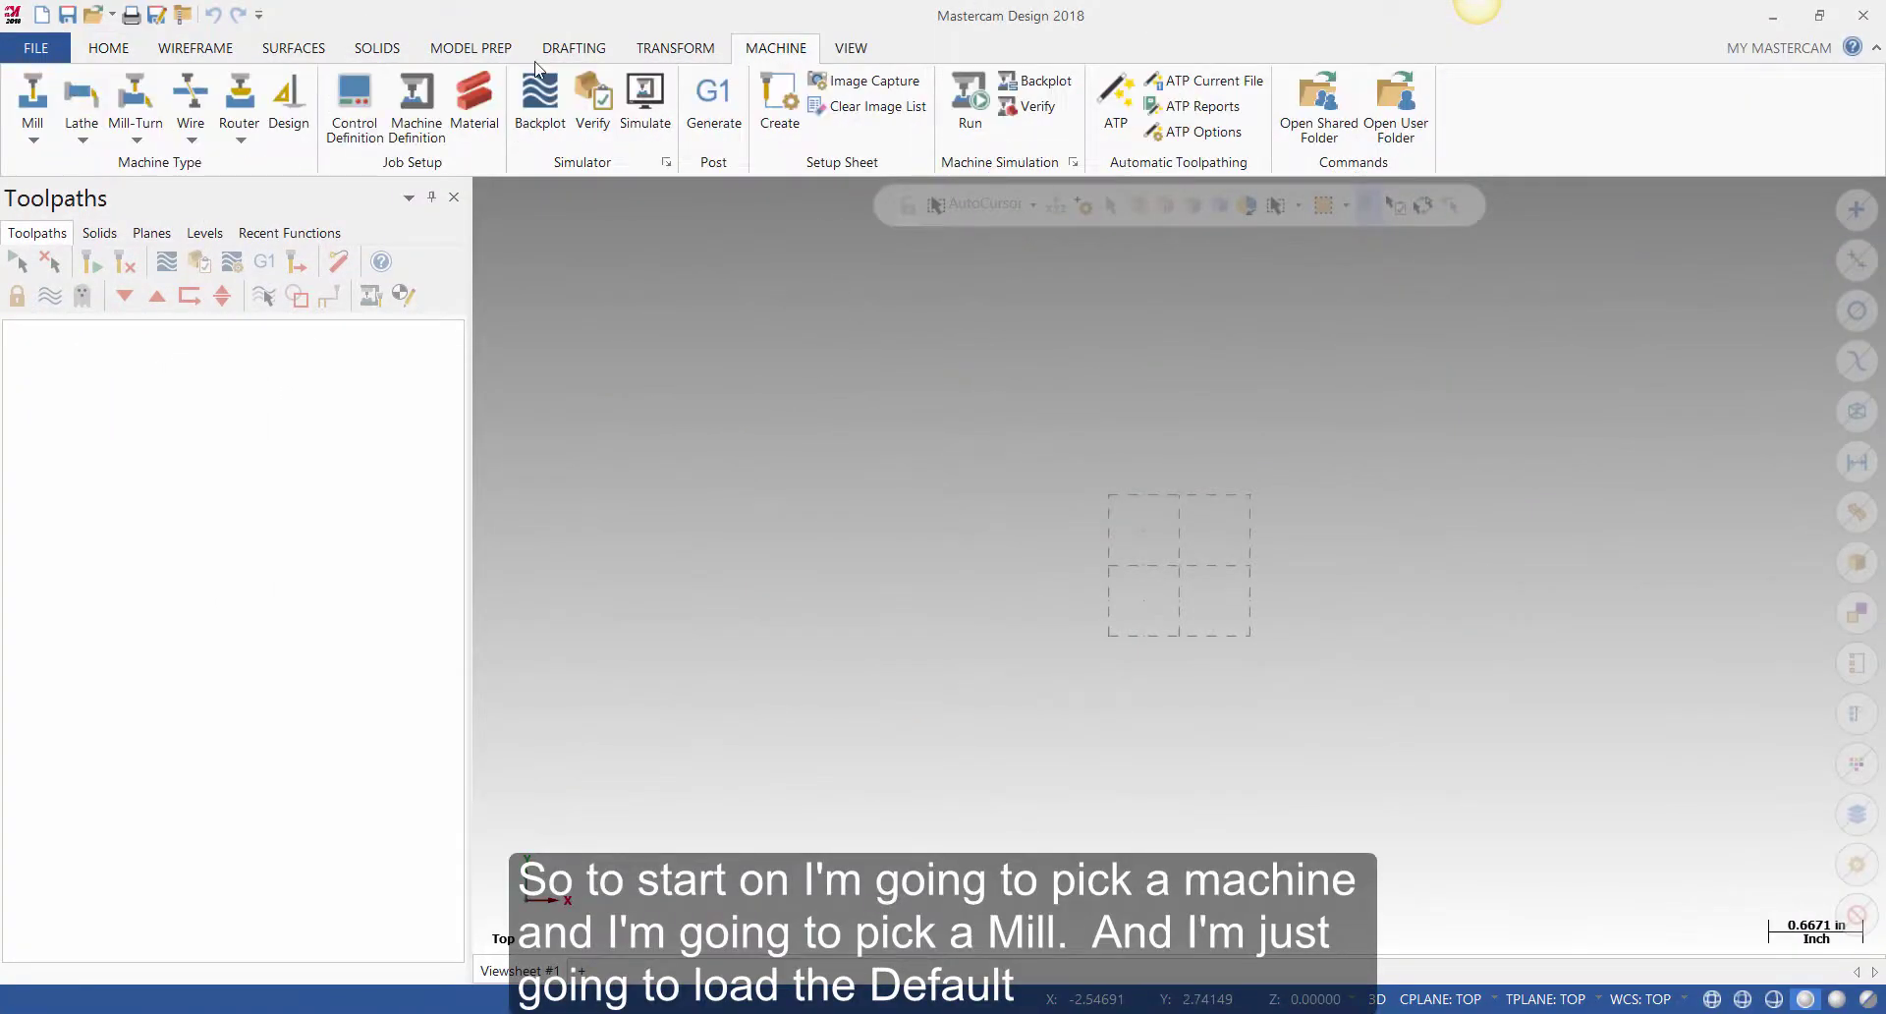
pyautogui.click(32, 137)
pyautogui.click(61, 169)
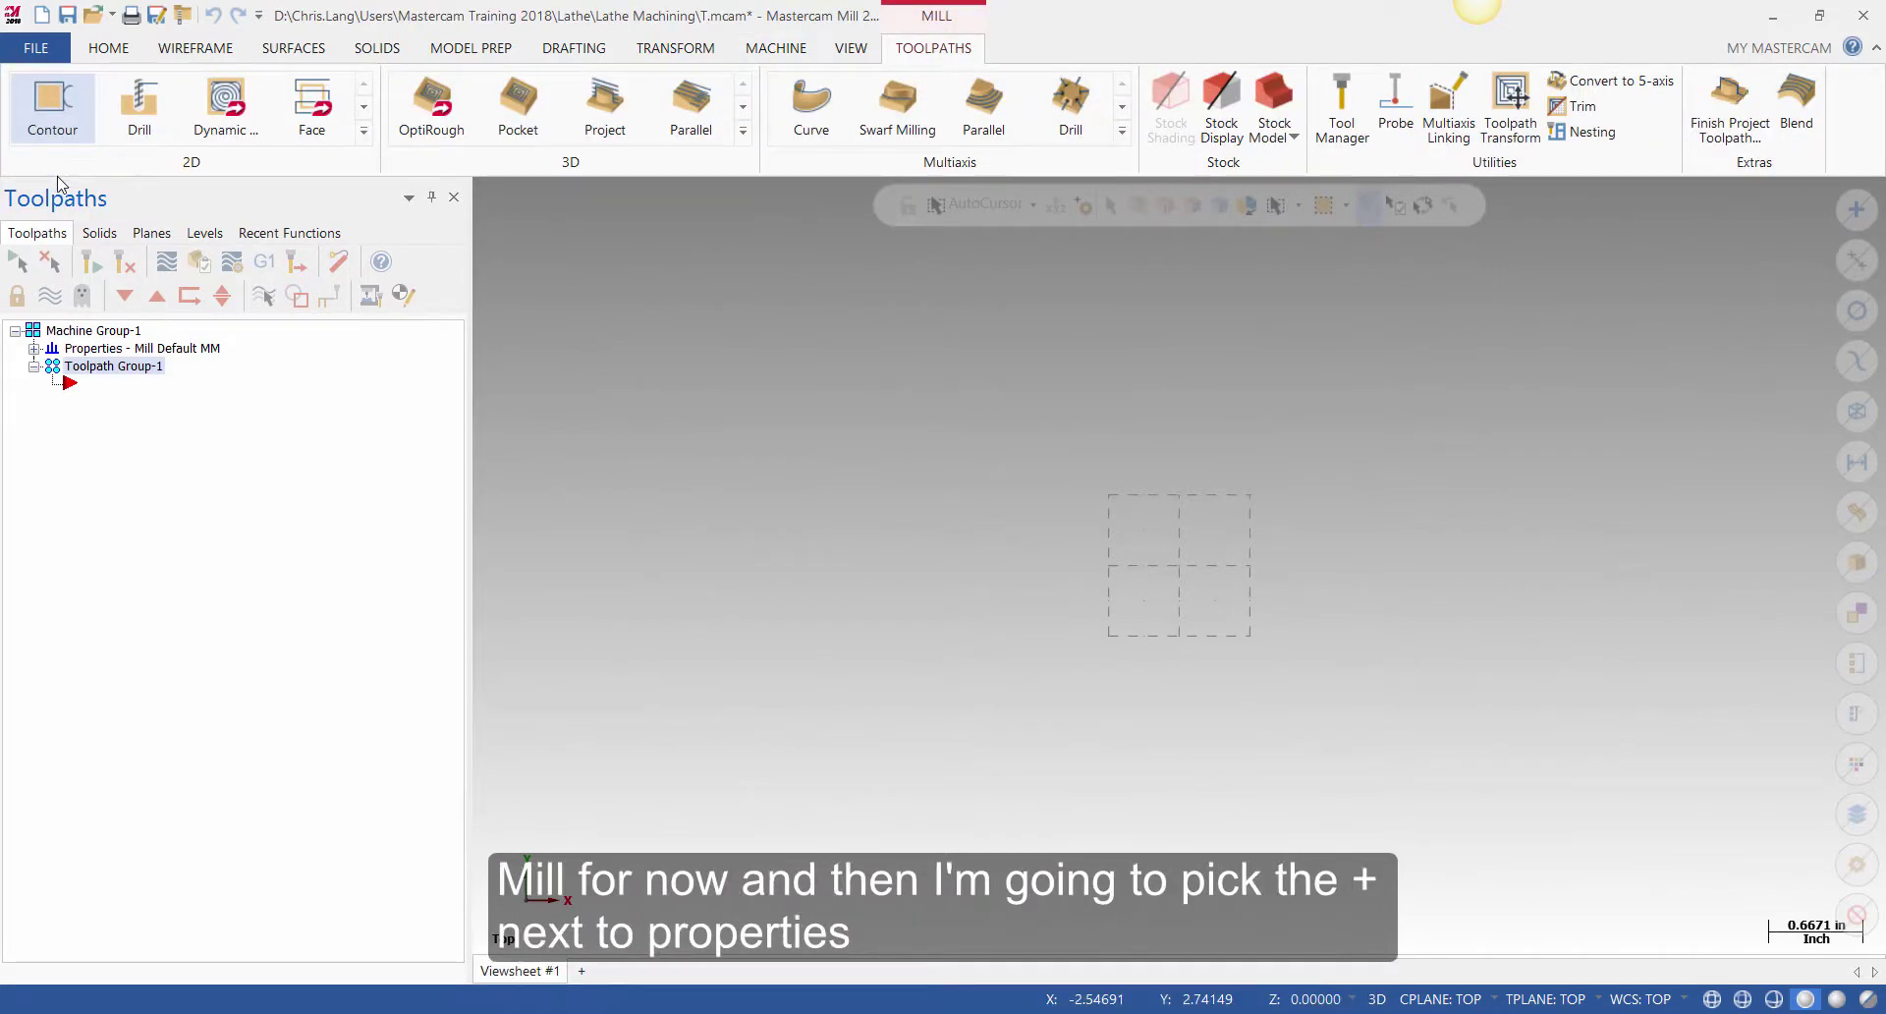
# - Replace the default mill in the machine group's file properties with the MITSUBISHI_LU_TNC.mcam-mmd machine definition
pyautogui.click(35, 348)
pyautogui.click(95, 366)
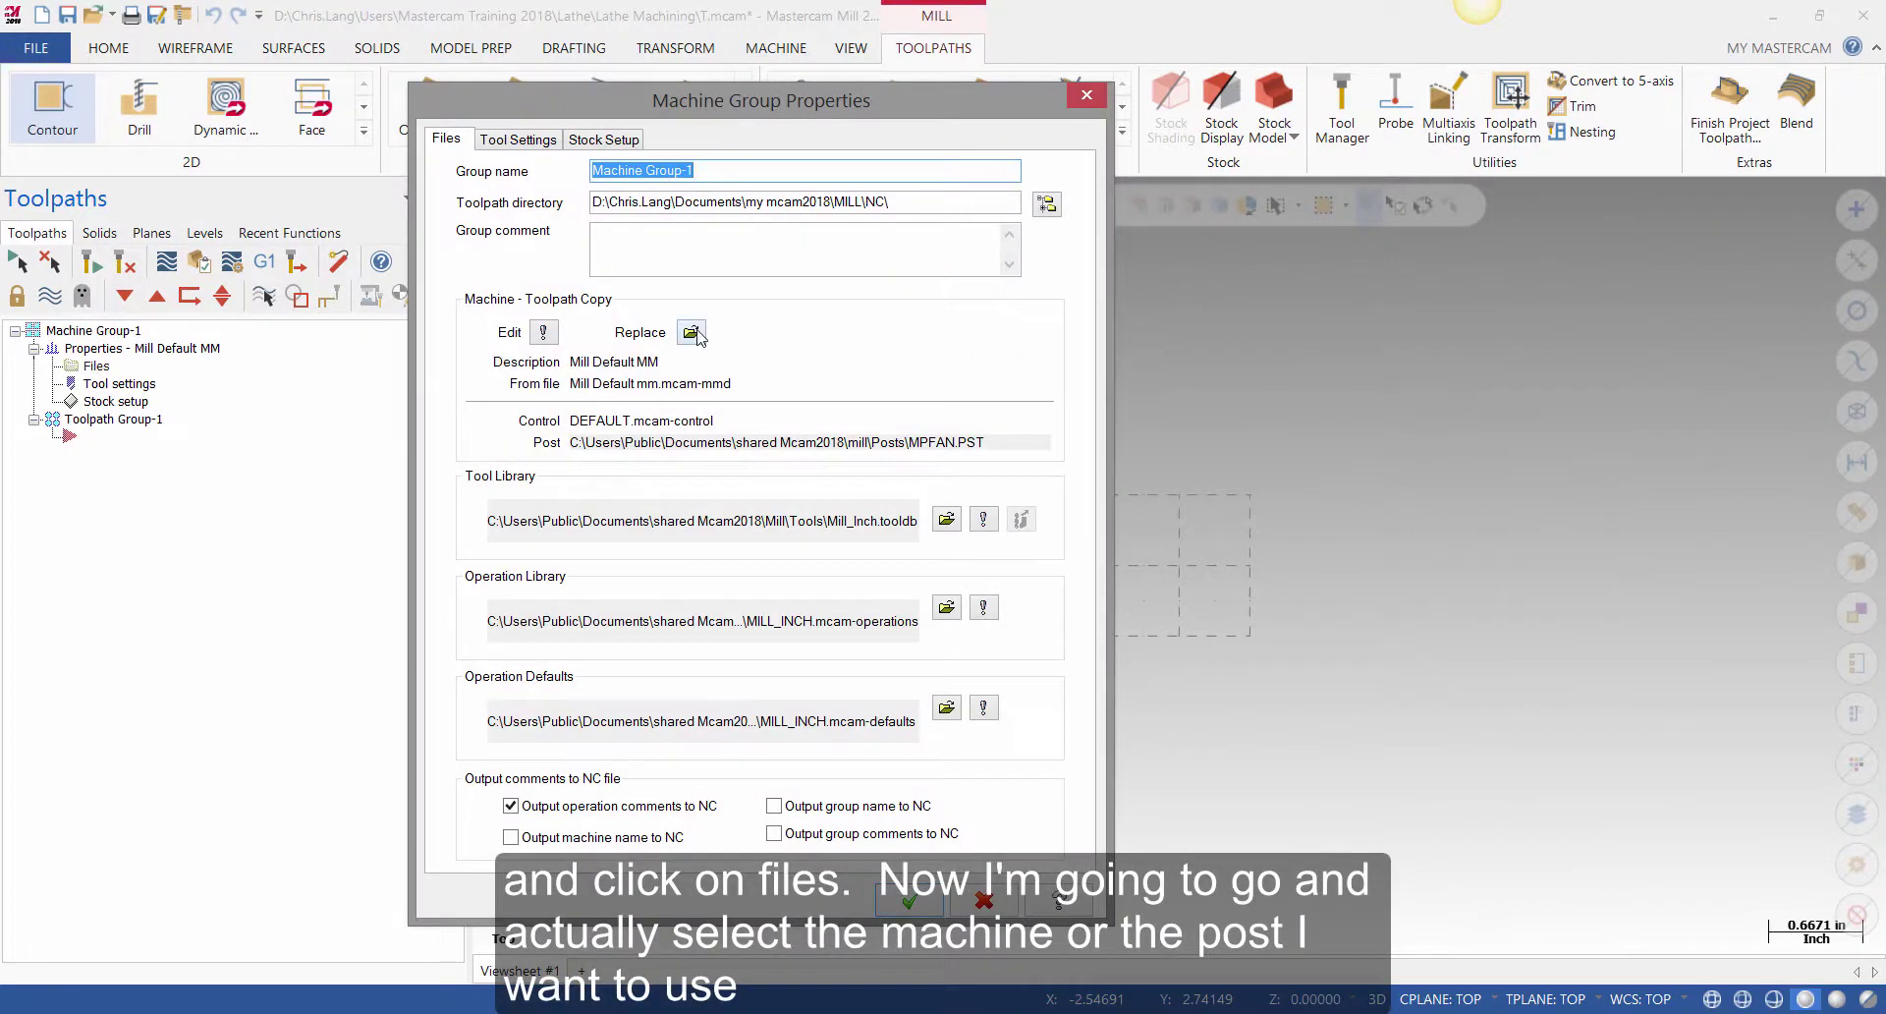
pyautogui.click(693, 333)
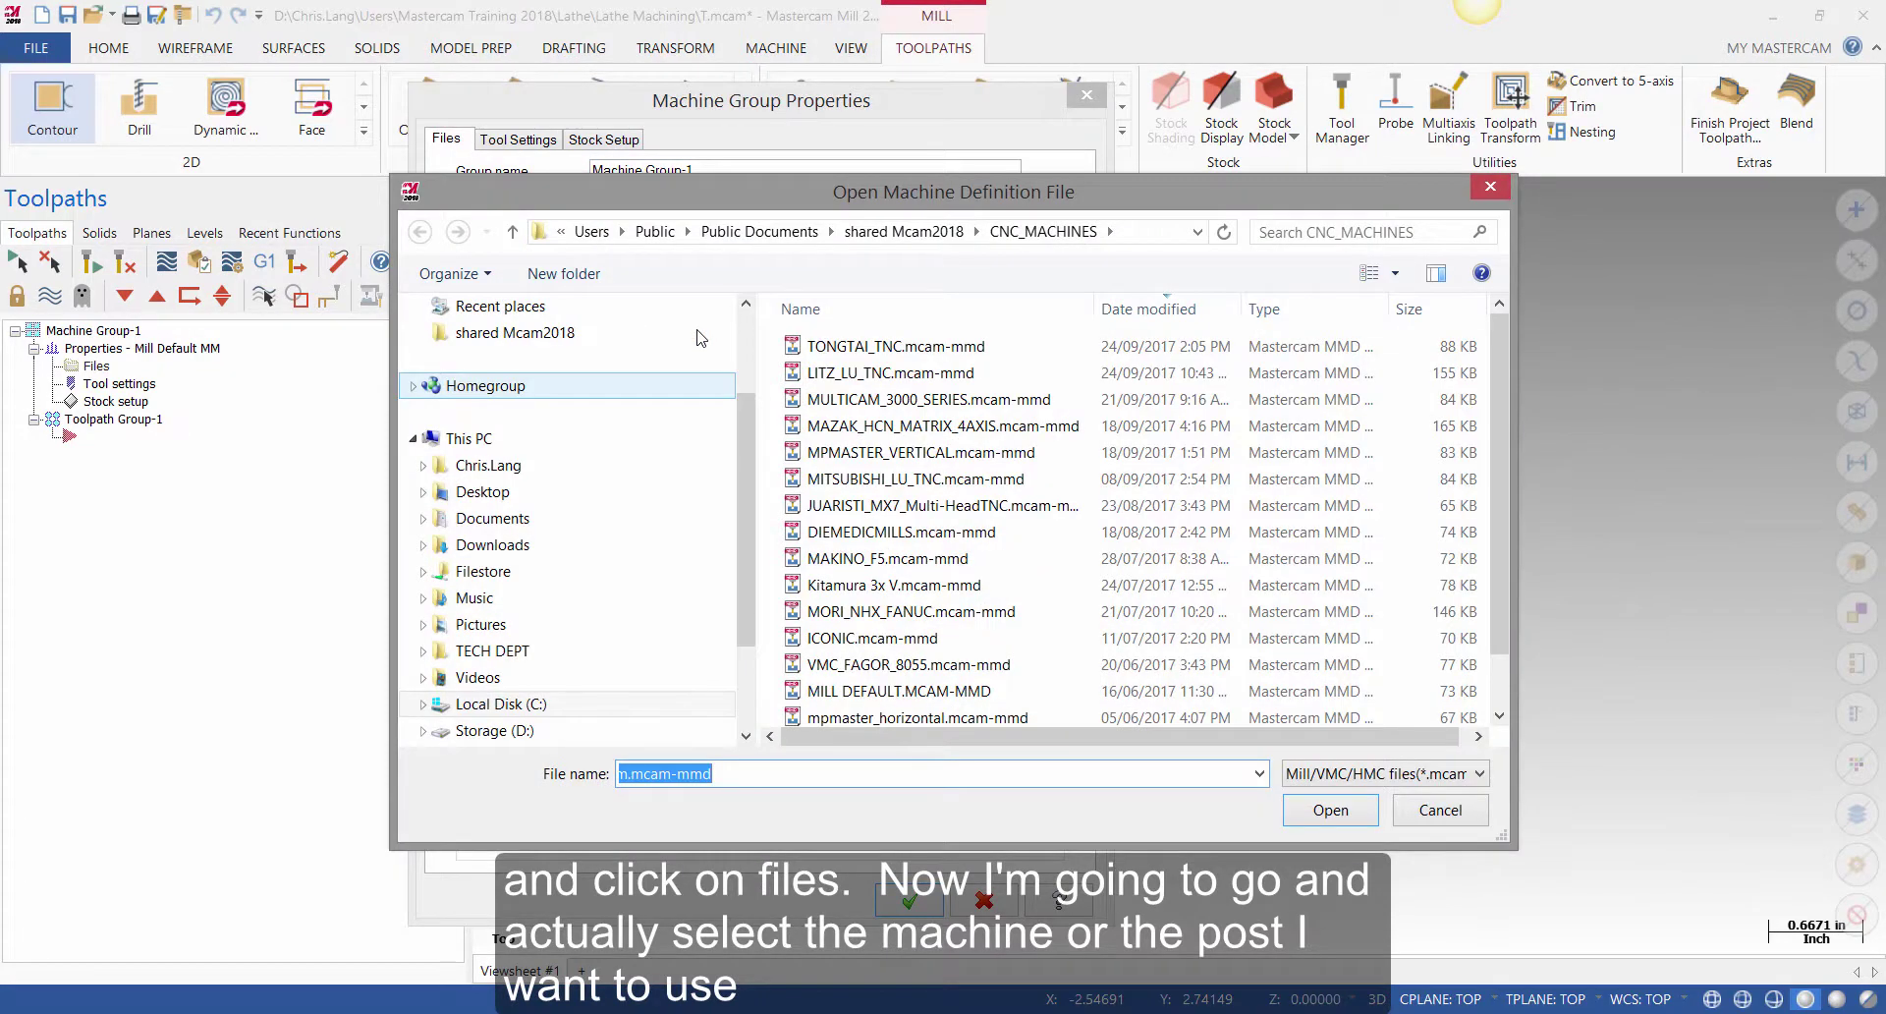
pyautogui.click(935, 487)
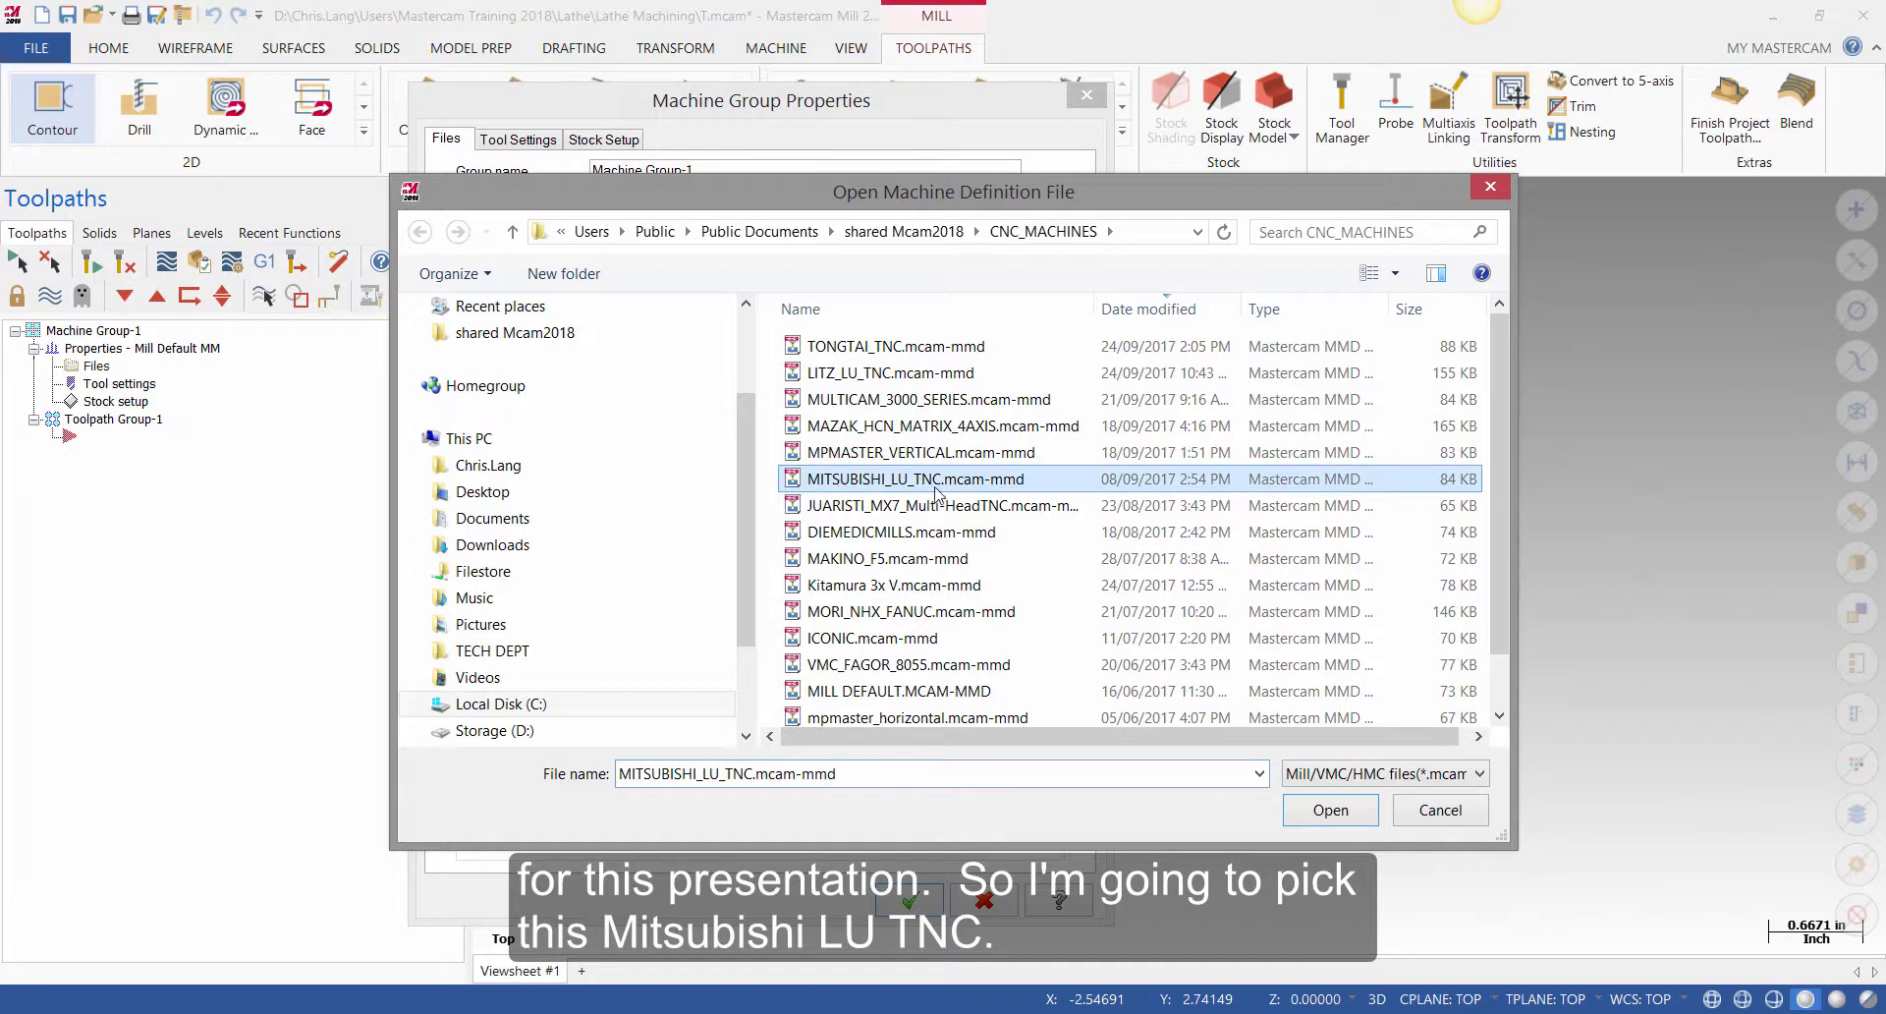
pyautogui.doubleClick(869, 485)
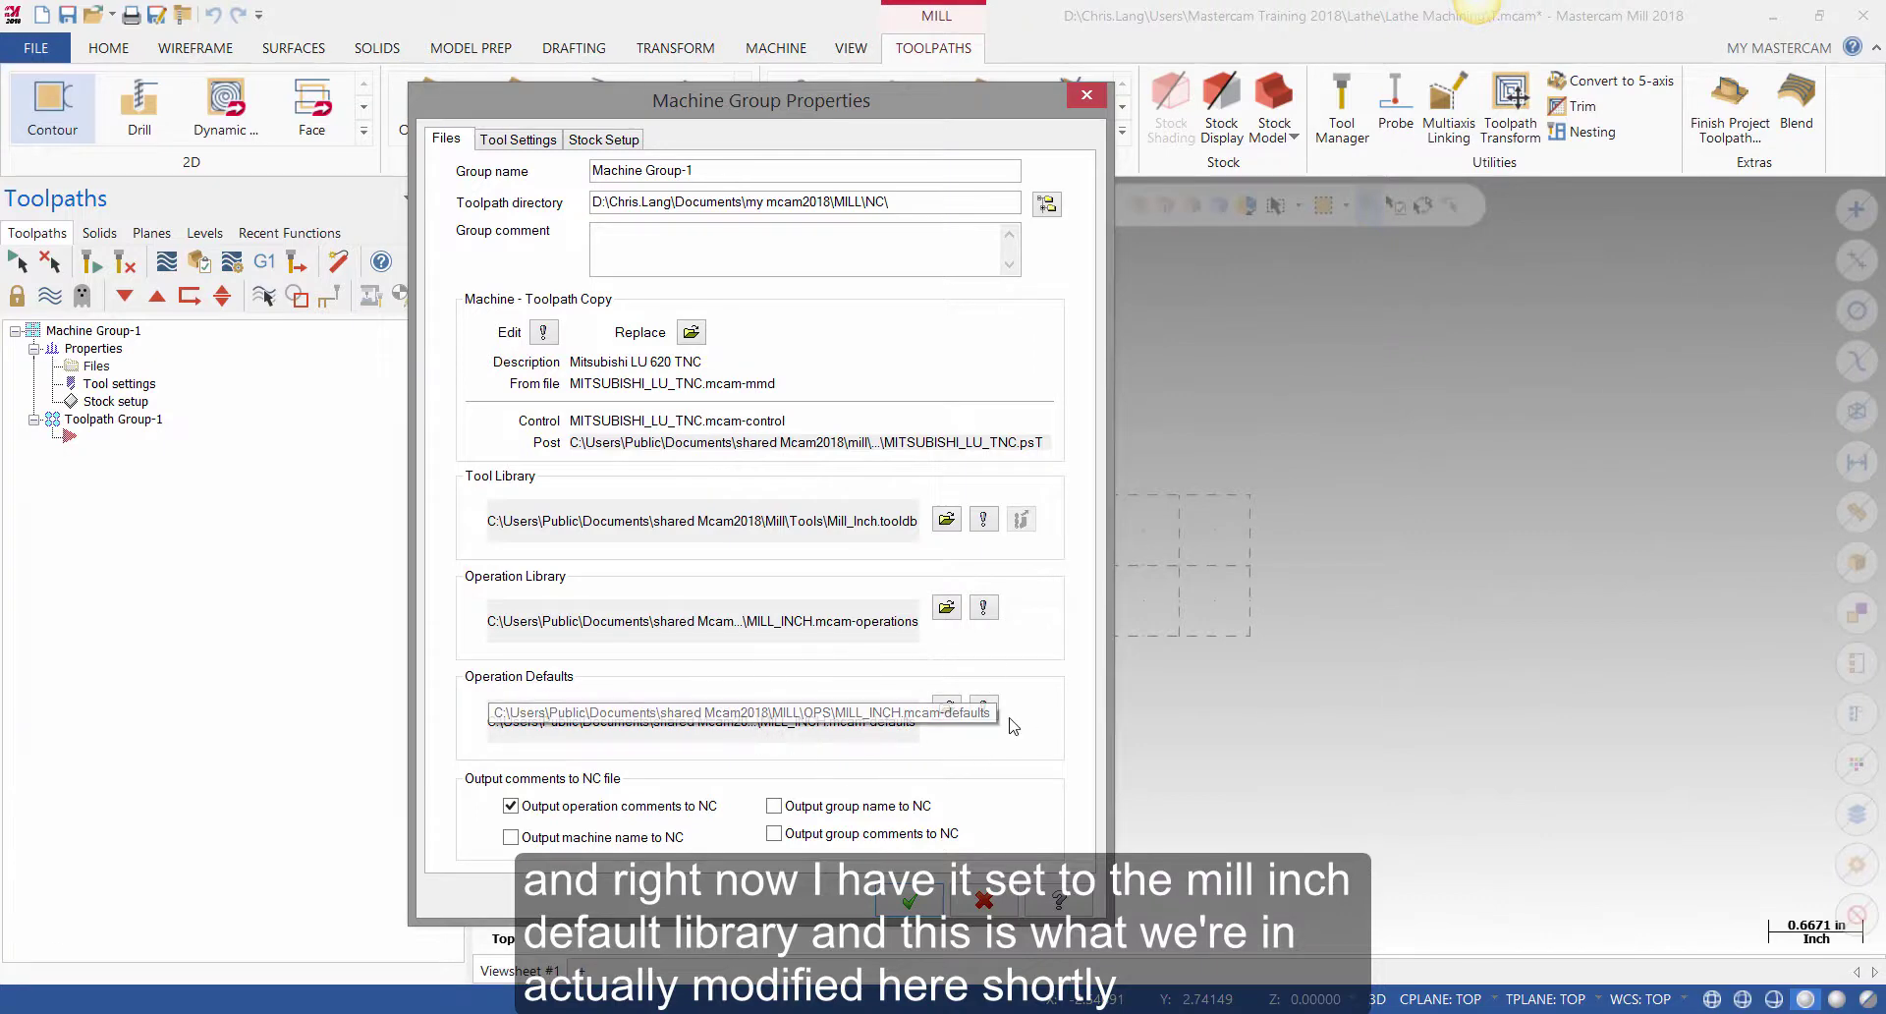
pyautogui.click(909, 899)
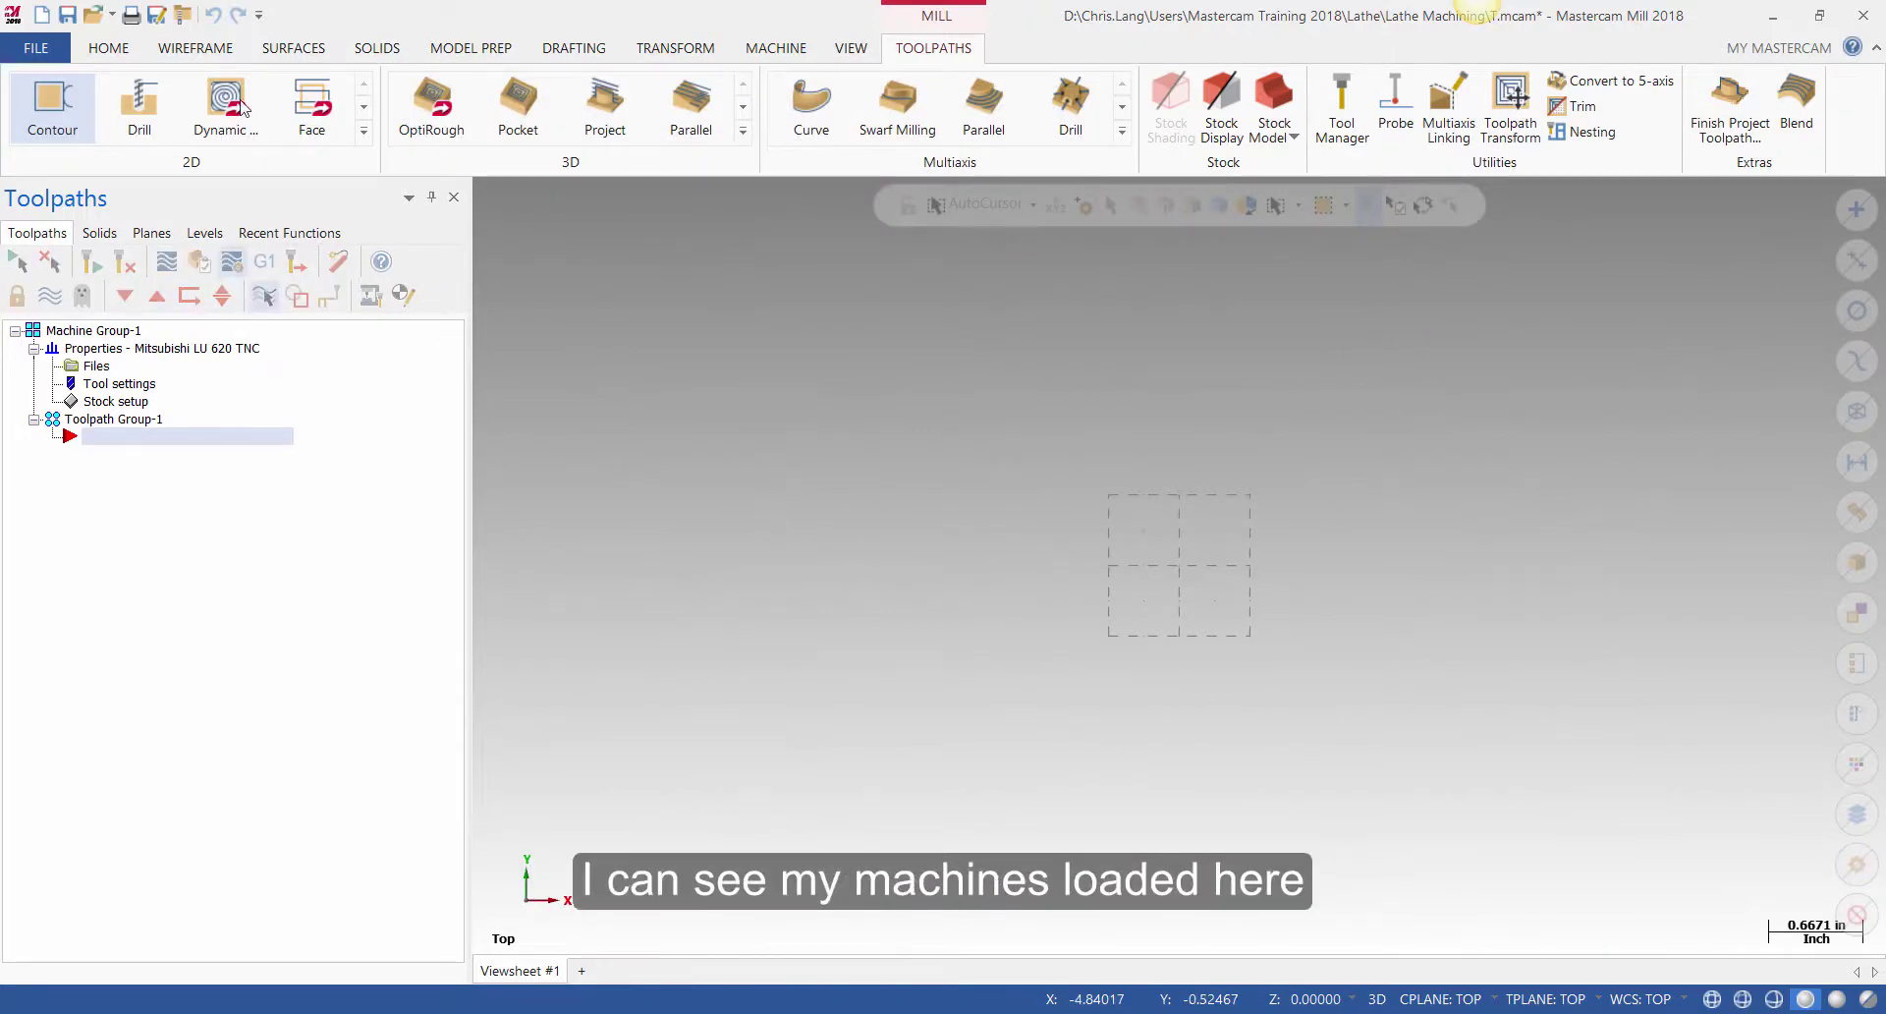
# - Sketch a rectangle about 6.21 in wide and 3.26 in high around the origin in the top view
pyautogui.click(195, 48)
pyautogui.click(674, 94)
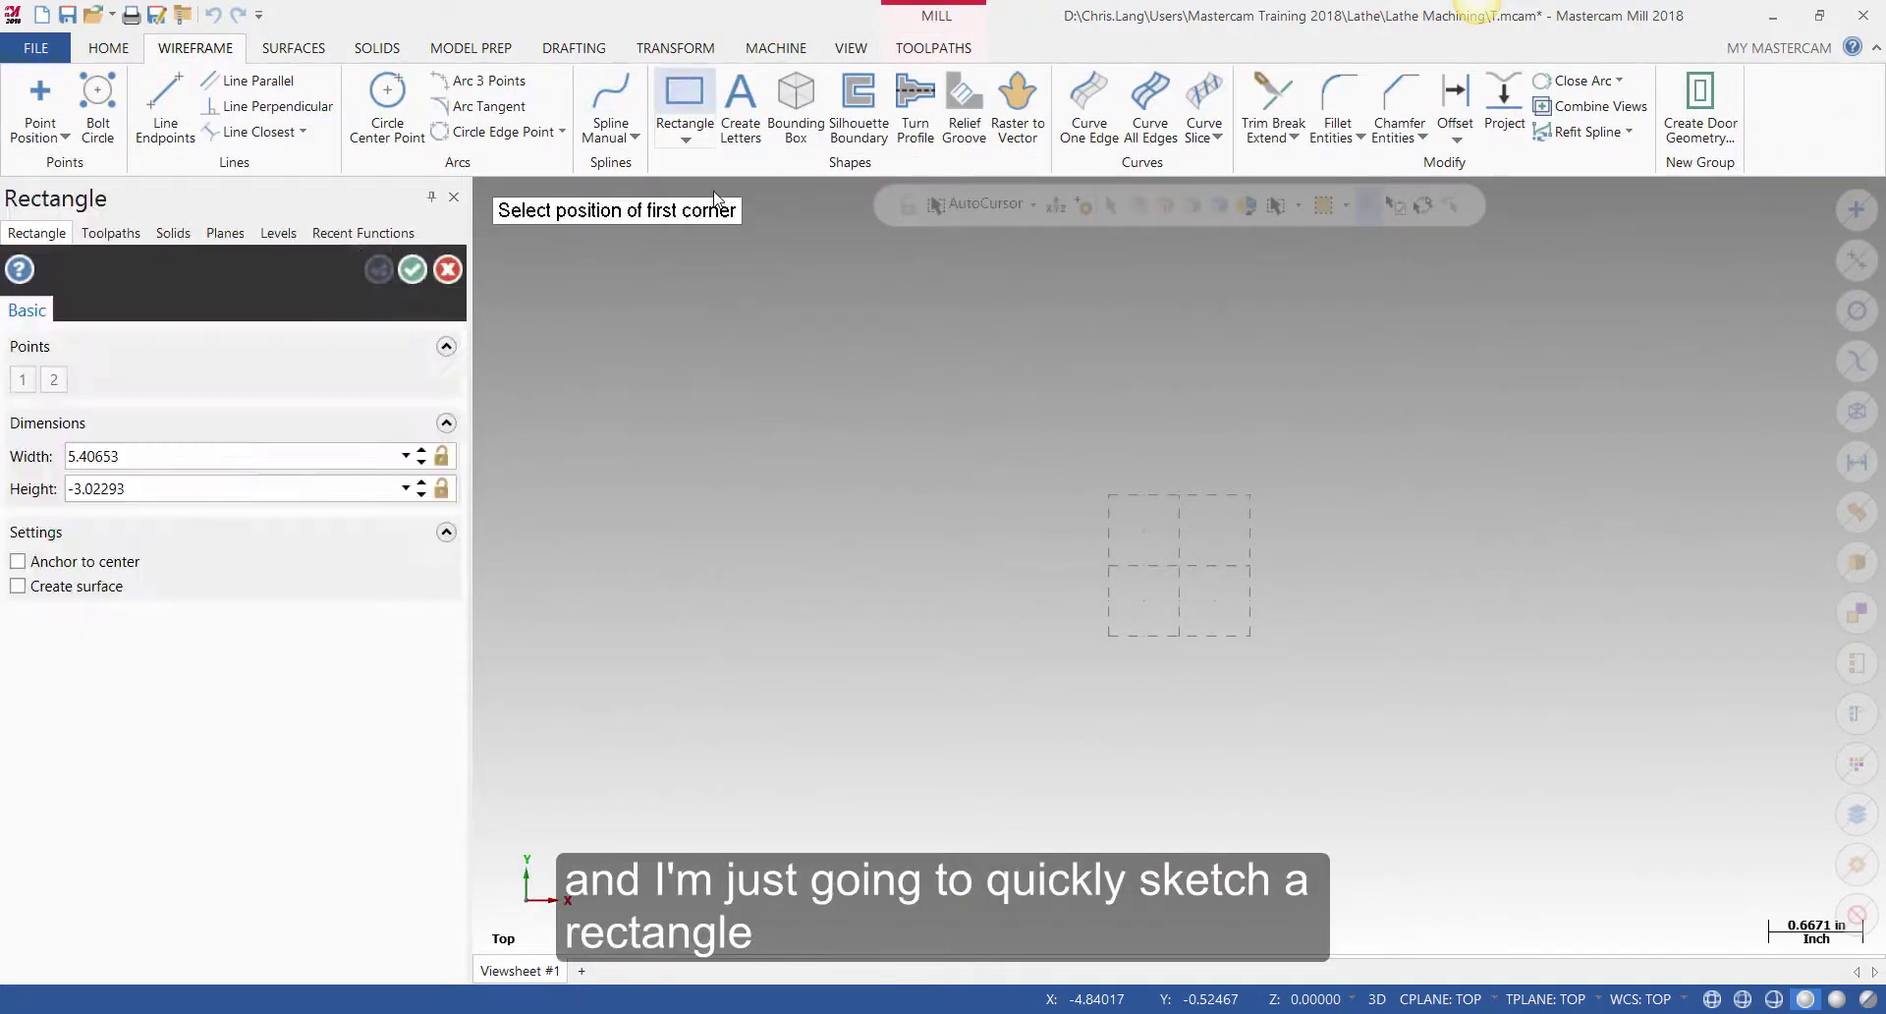
pyautogui.click(728, 346)
pyautogui.click(1607, 807)
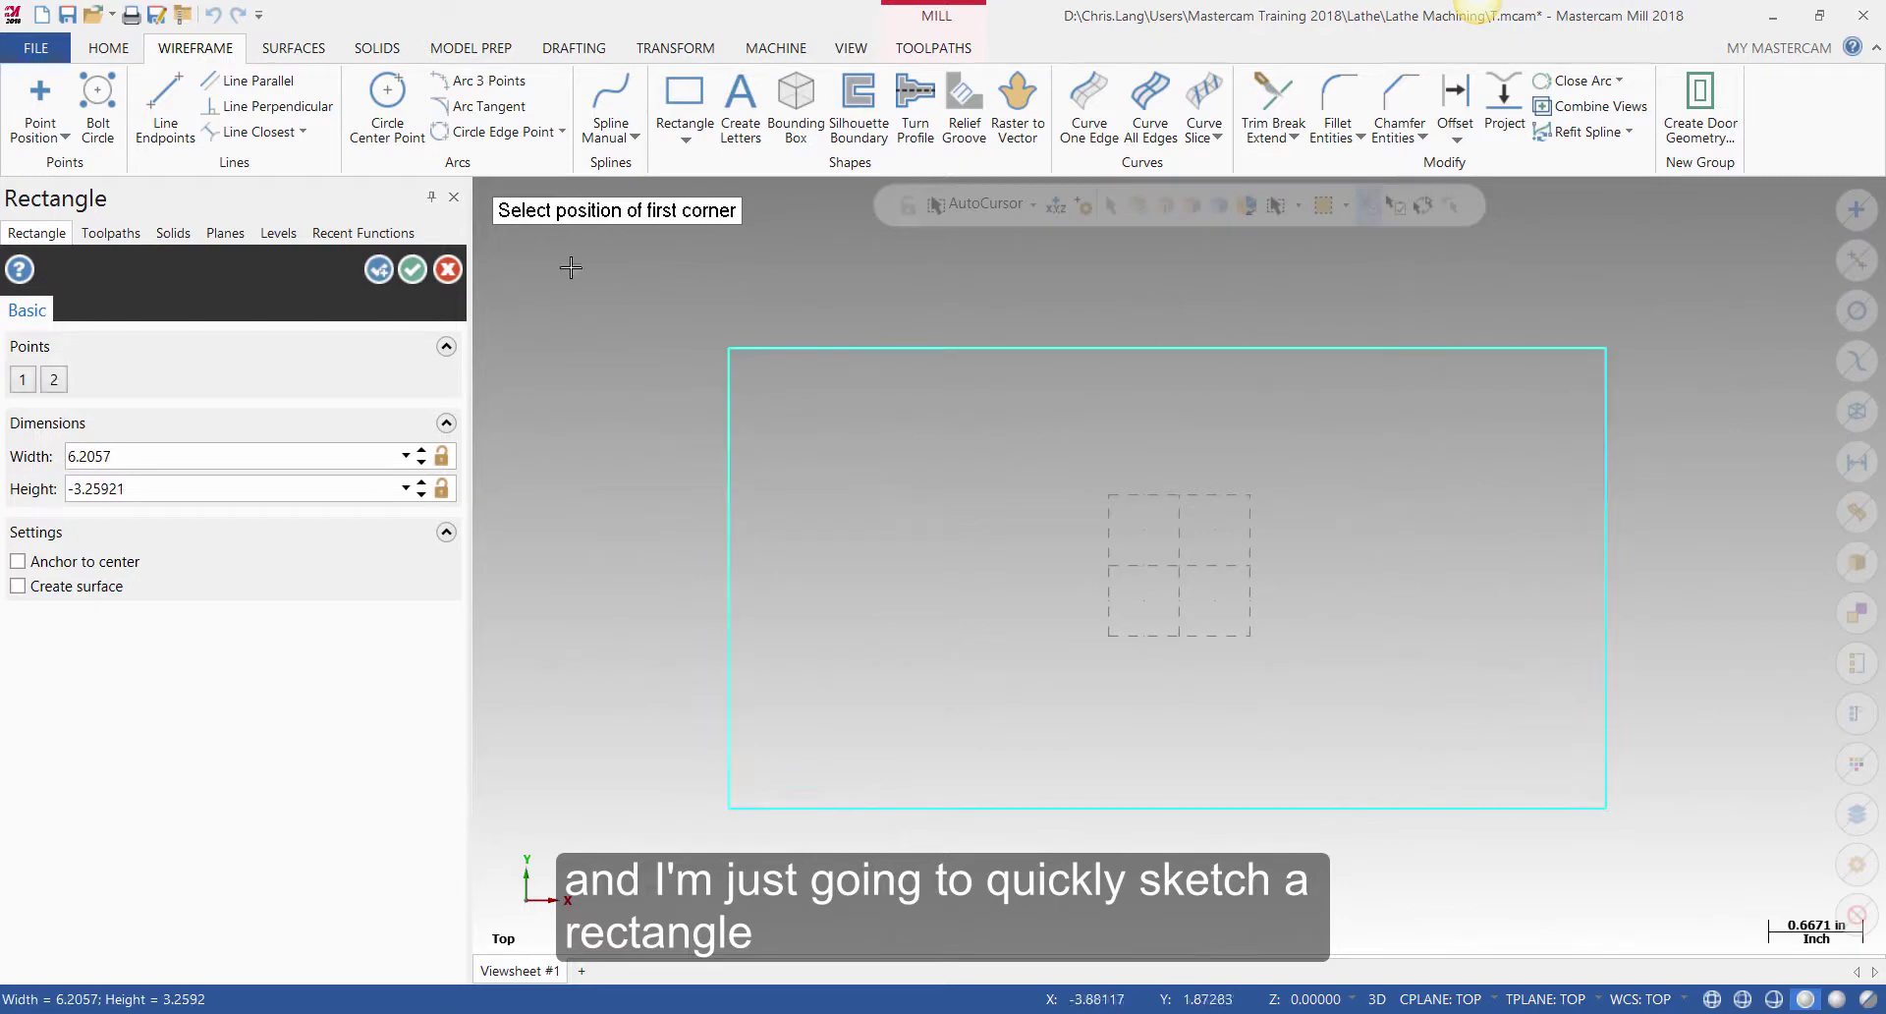
pyautogui.click(412, 270)
# - Start a 2D contour toolpath using the rectangle as the chained geometry
pyautogui.click(958, 48)
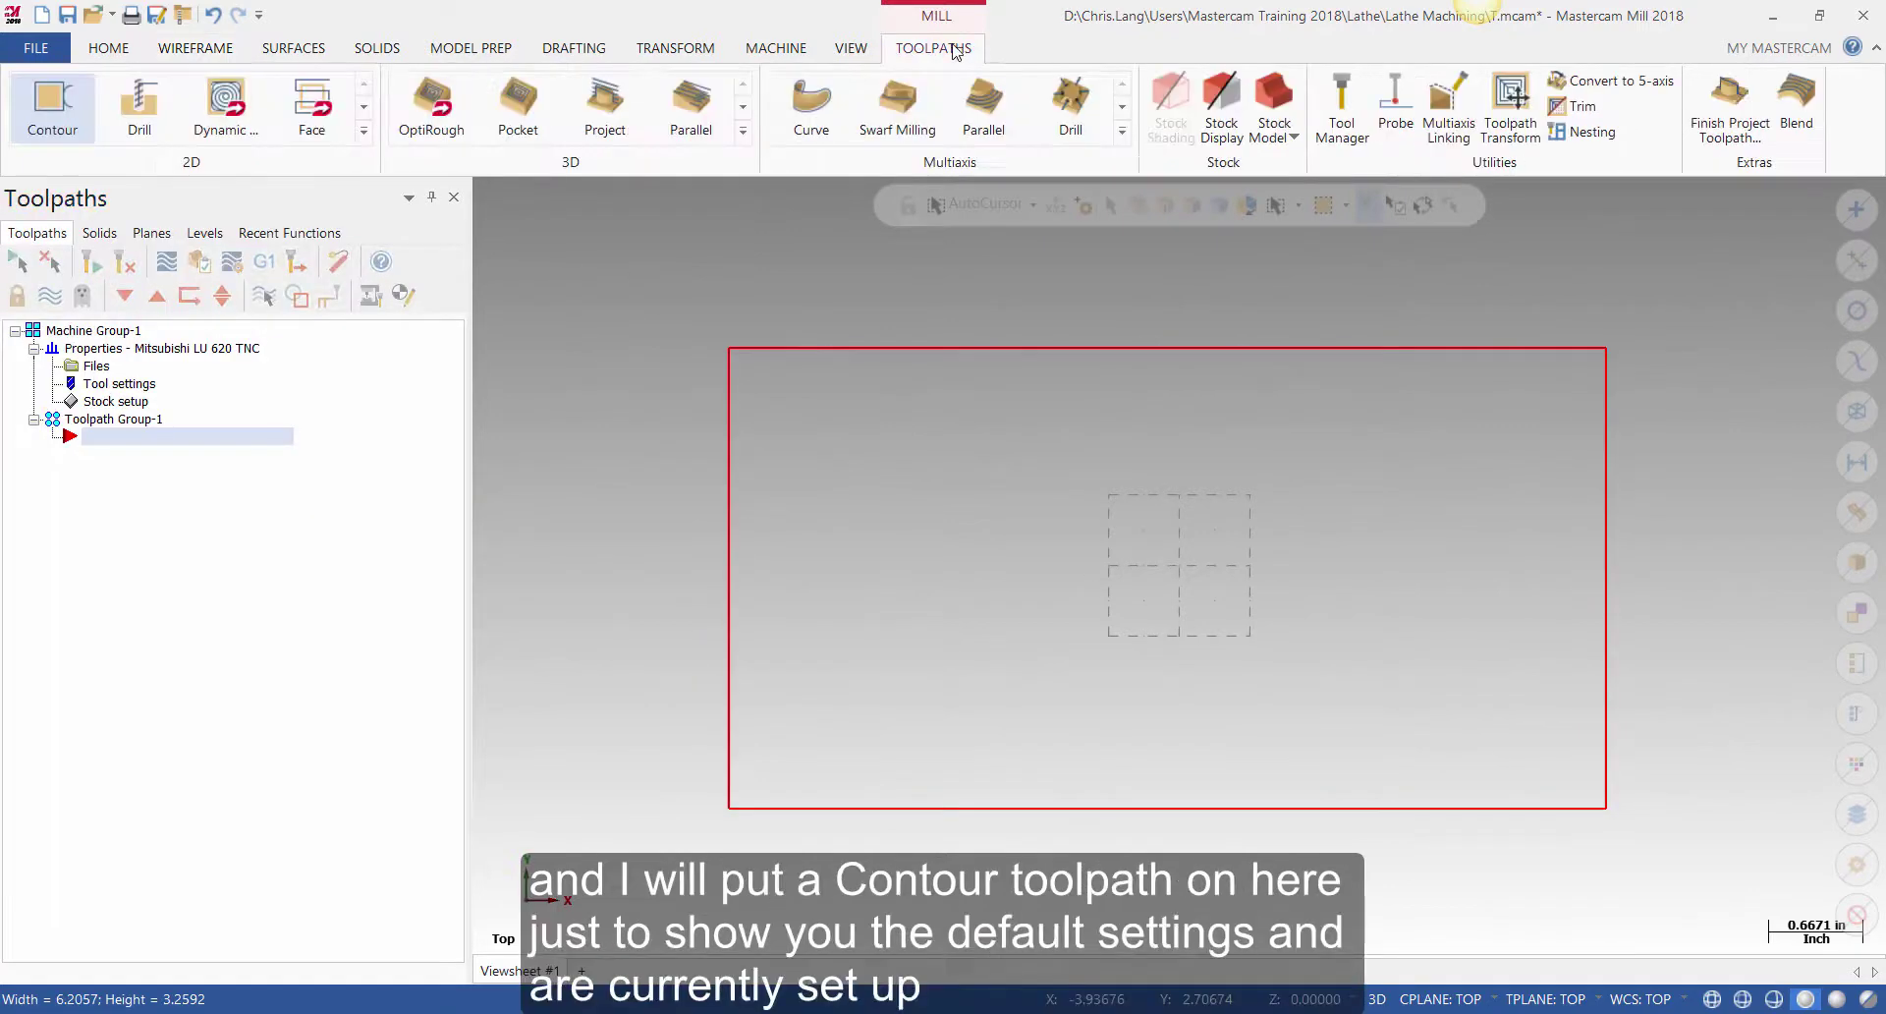
pyautogui.click(47, 105)
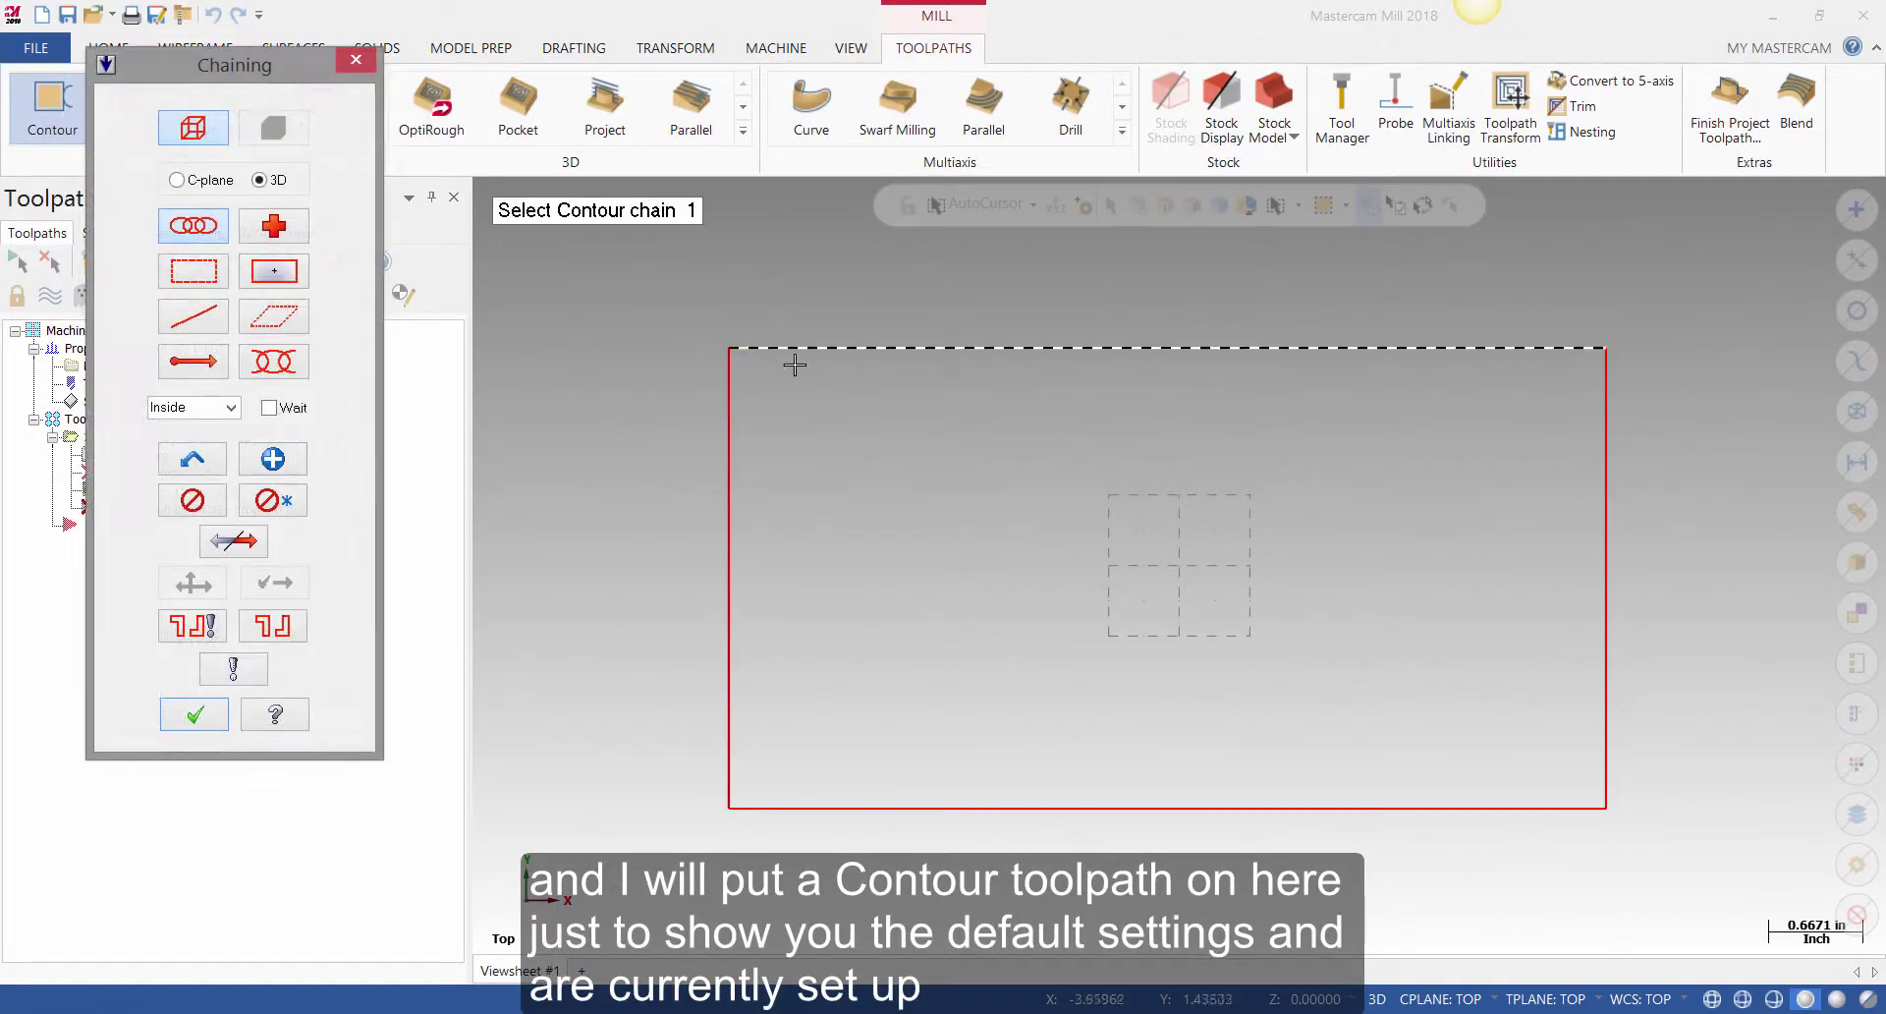
pyautogui.click(834, 350)
pyautogui.click(194, 715)
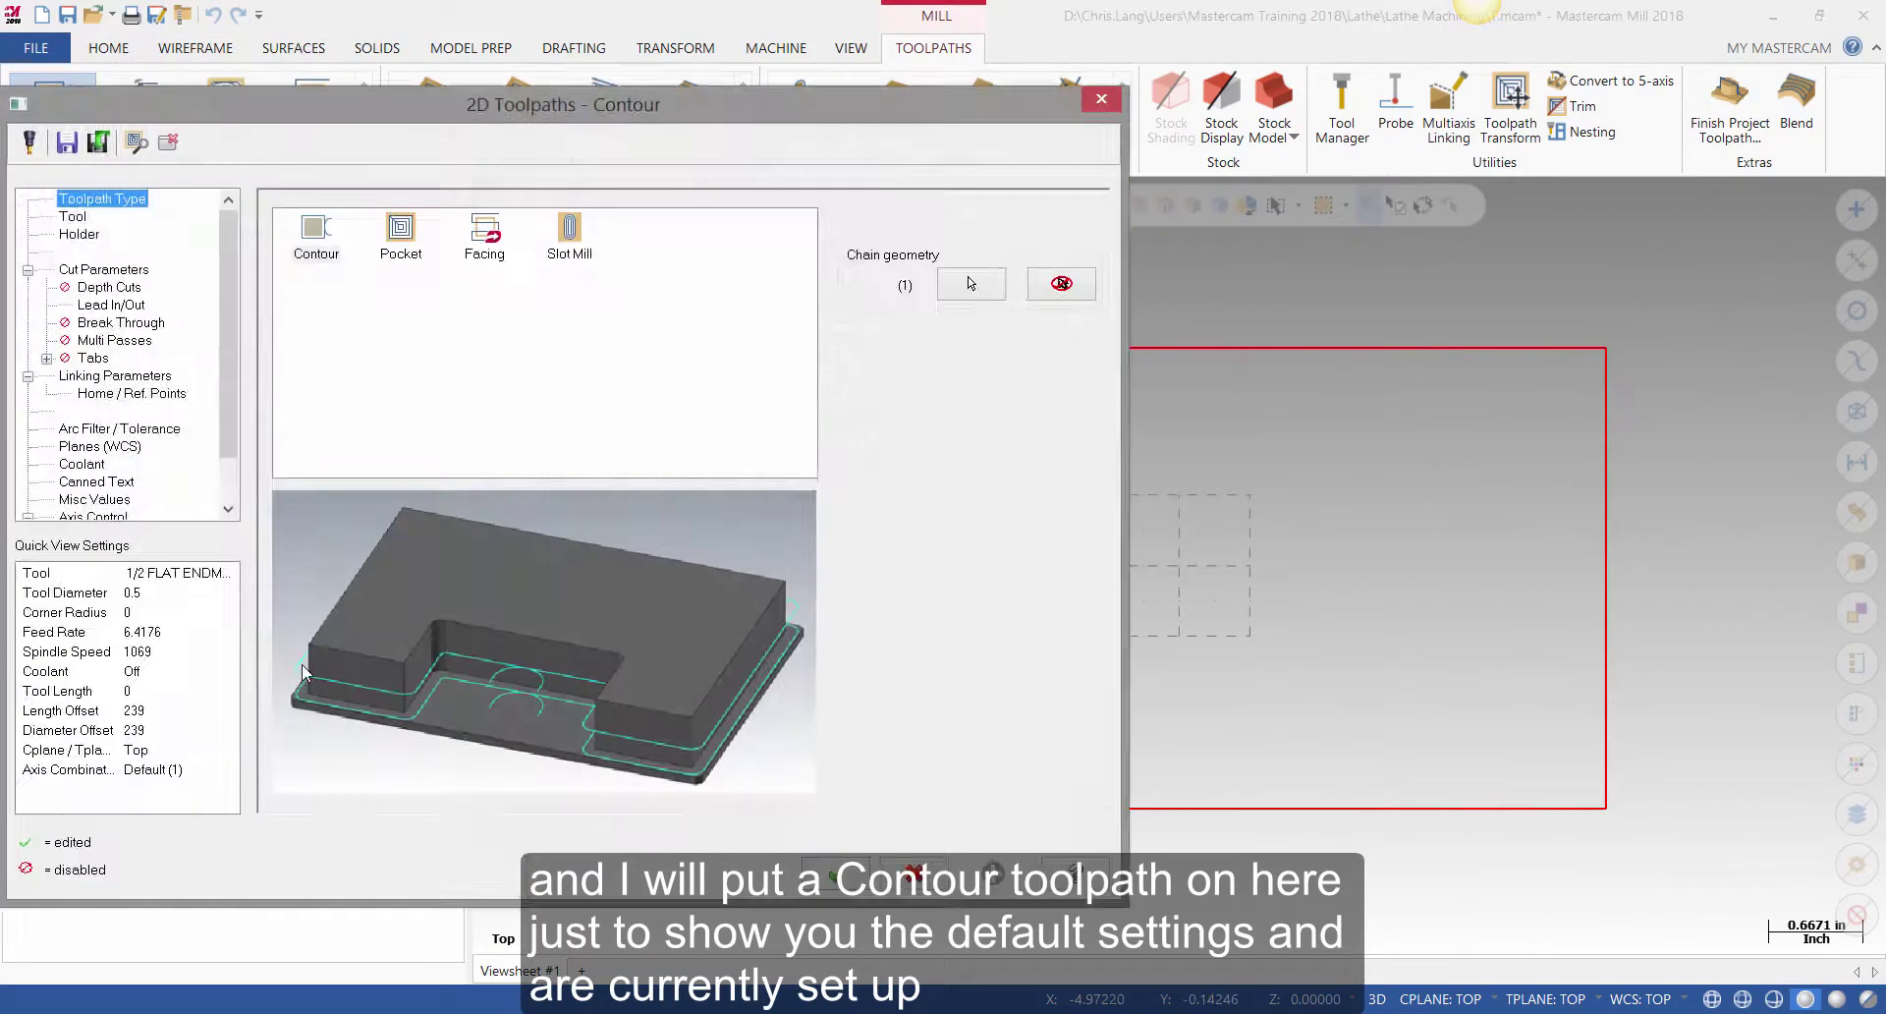
# - Try setting the contour toolpath's flood coolant to M08 with After timing, and discard the toolpath
pyautogui.click(93, 464)
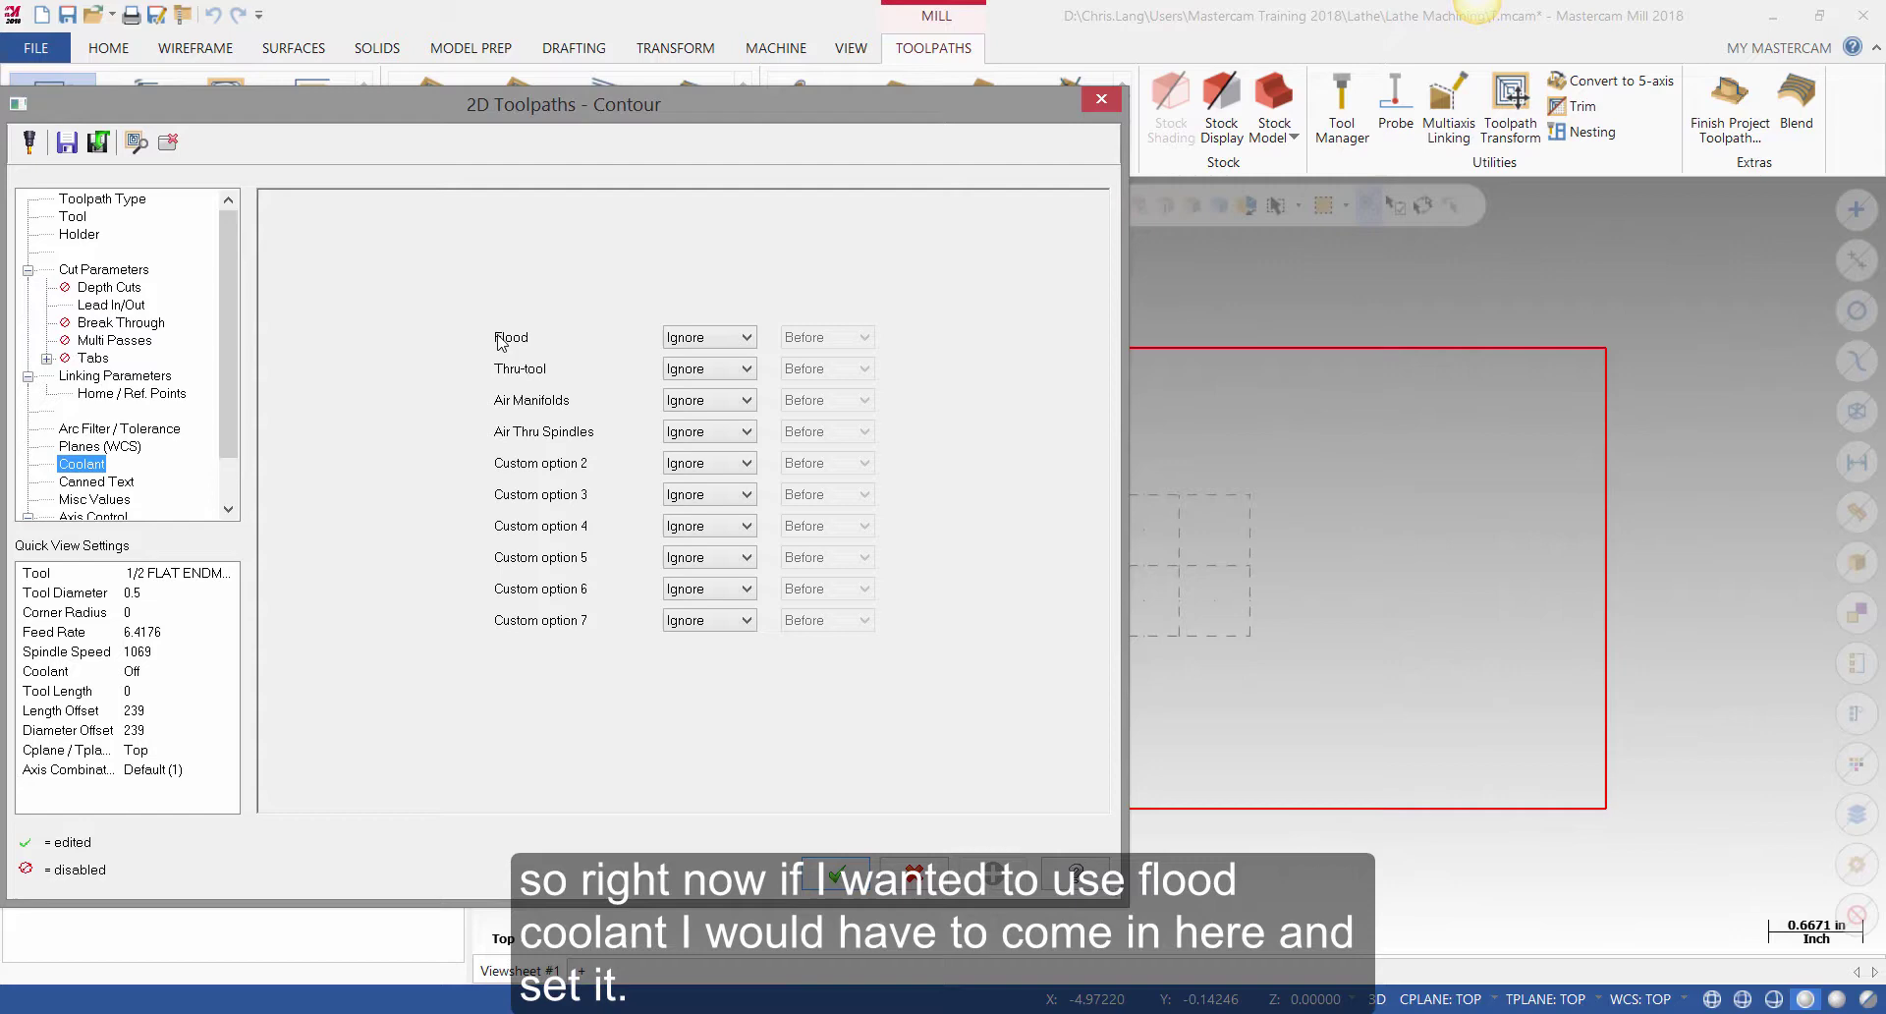
pyautogui.click(712, 345)
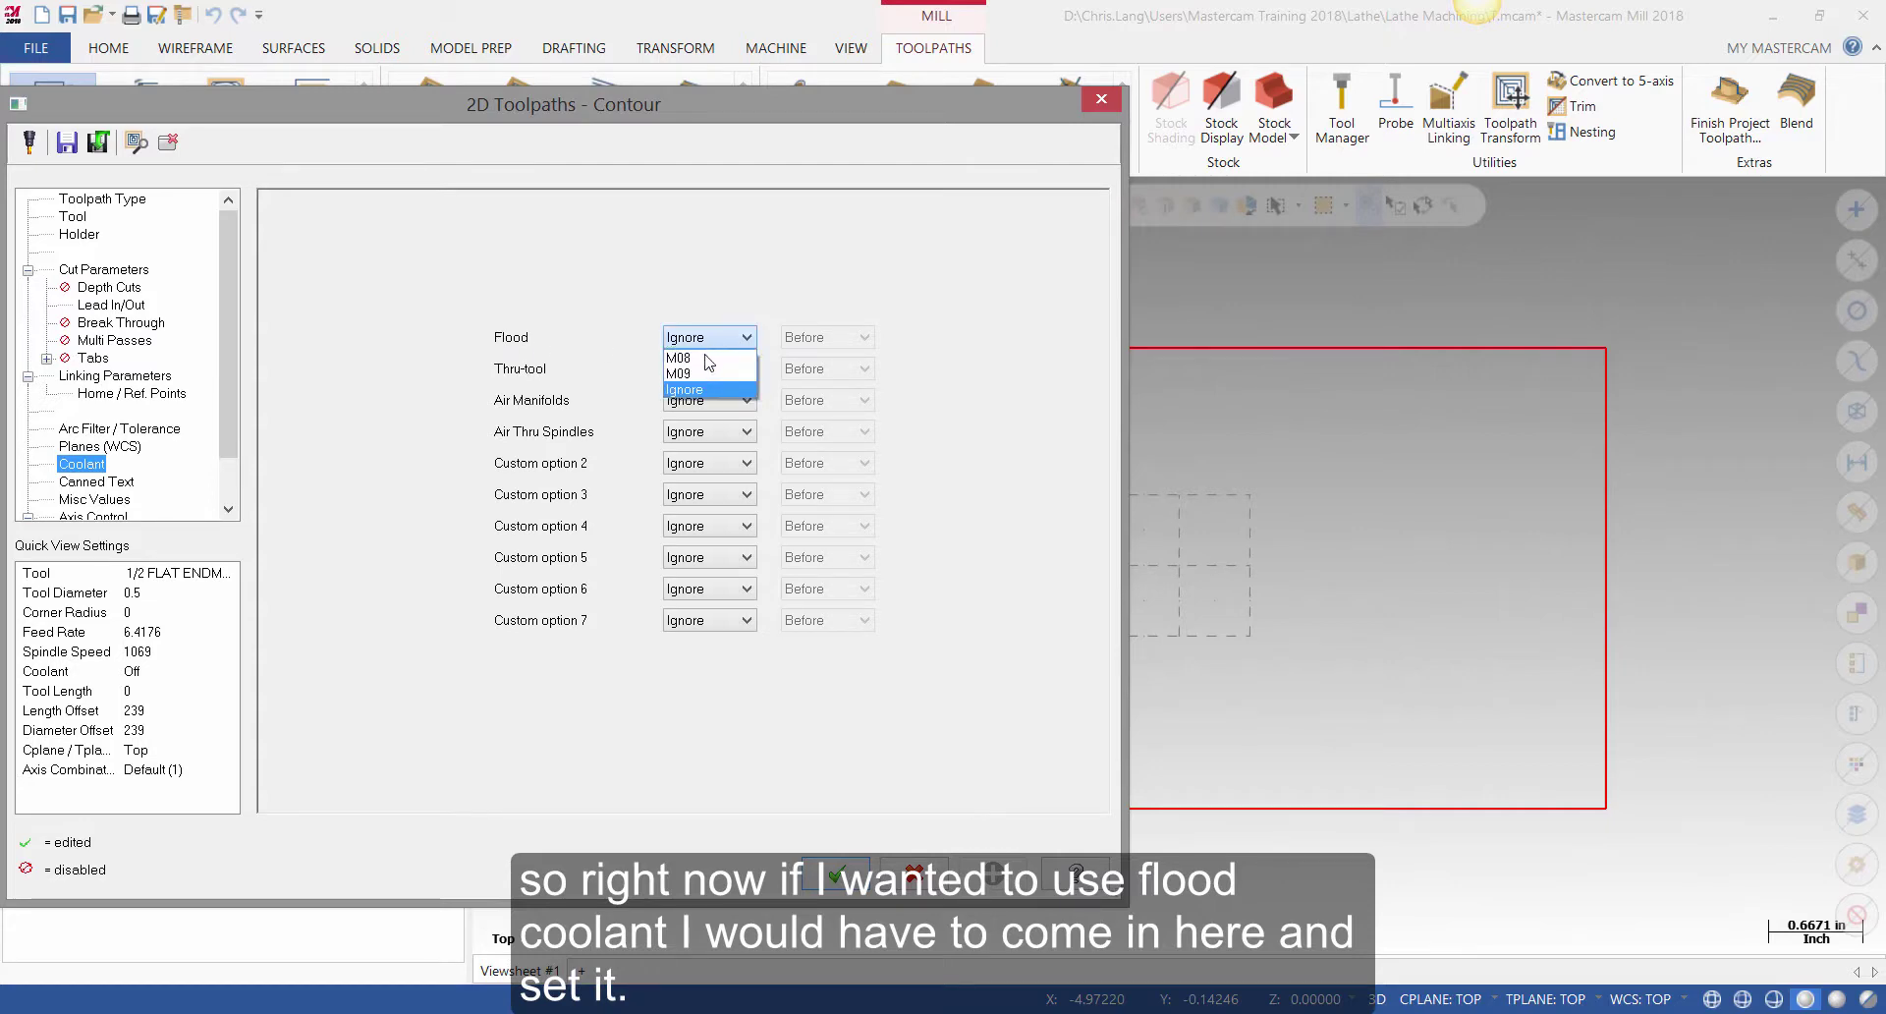
pyautogui.click(707, 359)
pyautogui.click(825, 338)
pyautogui.click(823, 393)
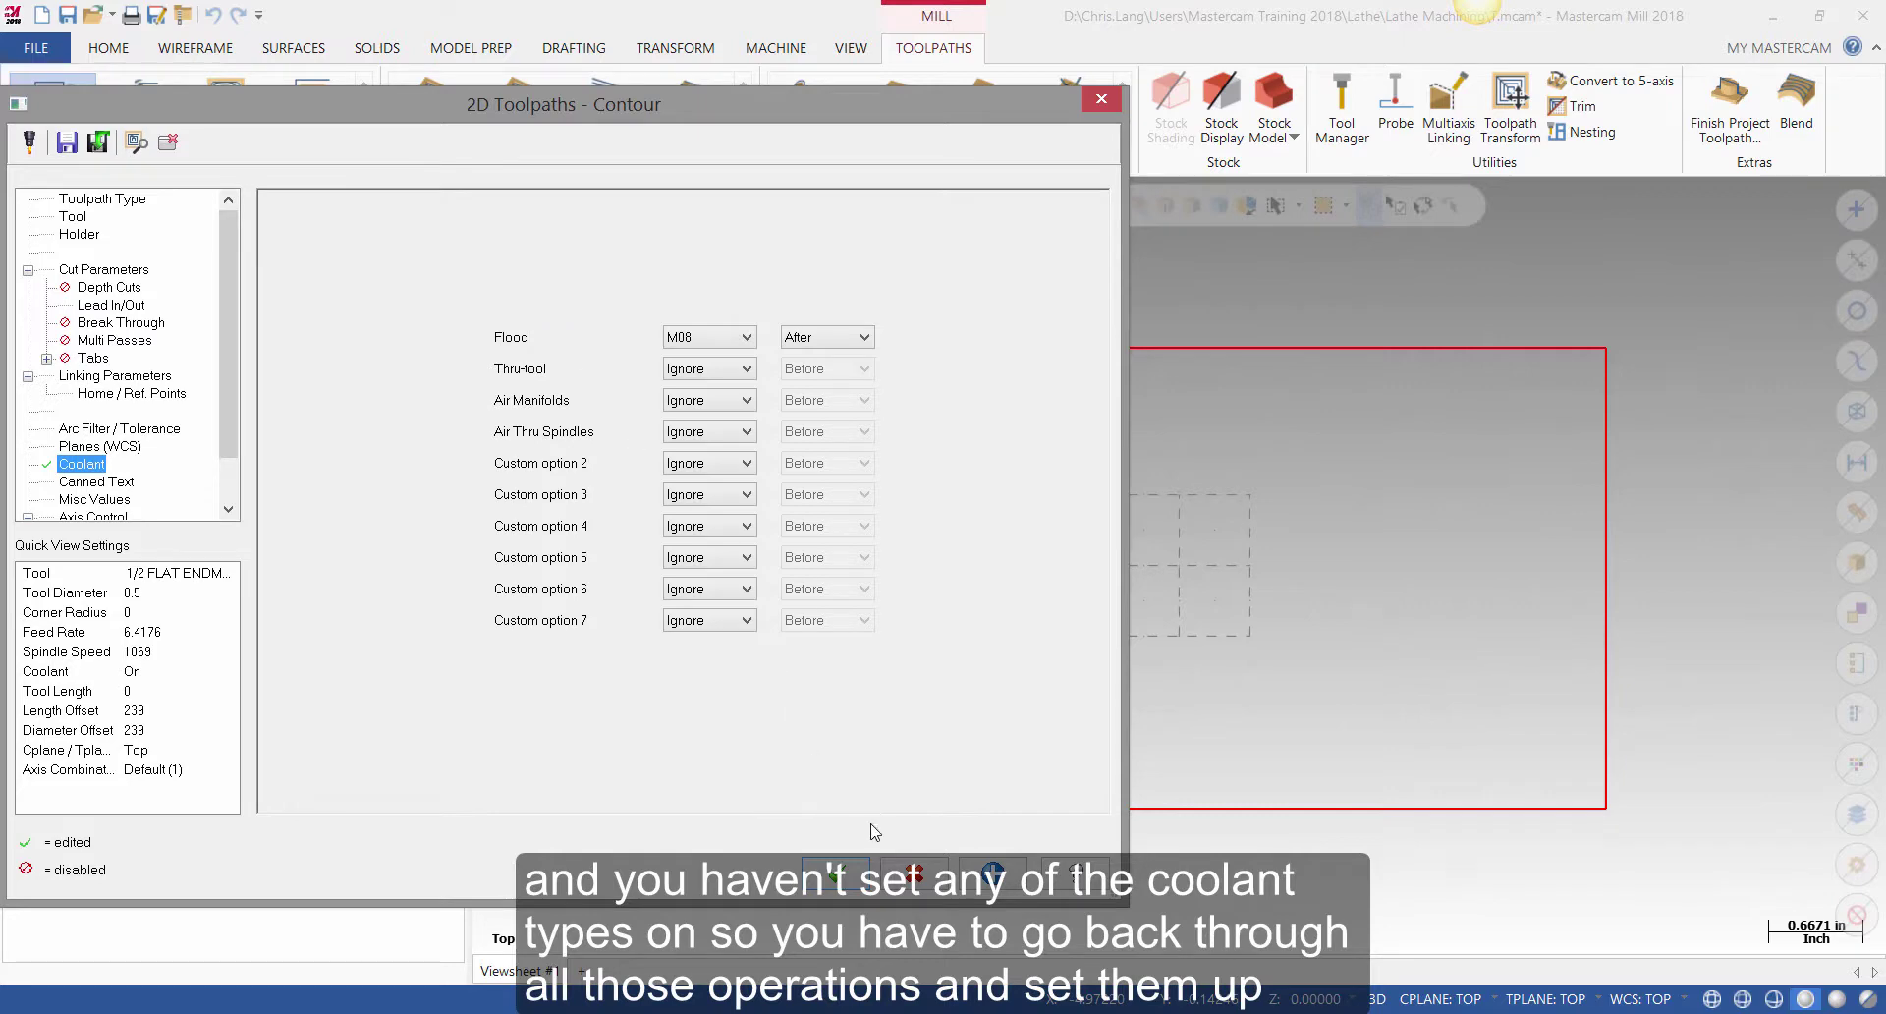
pyautogui.click(913, 872)
pyautogui.click(1060, 573)
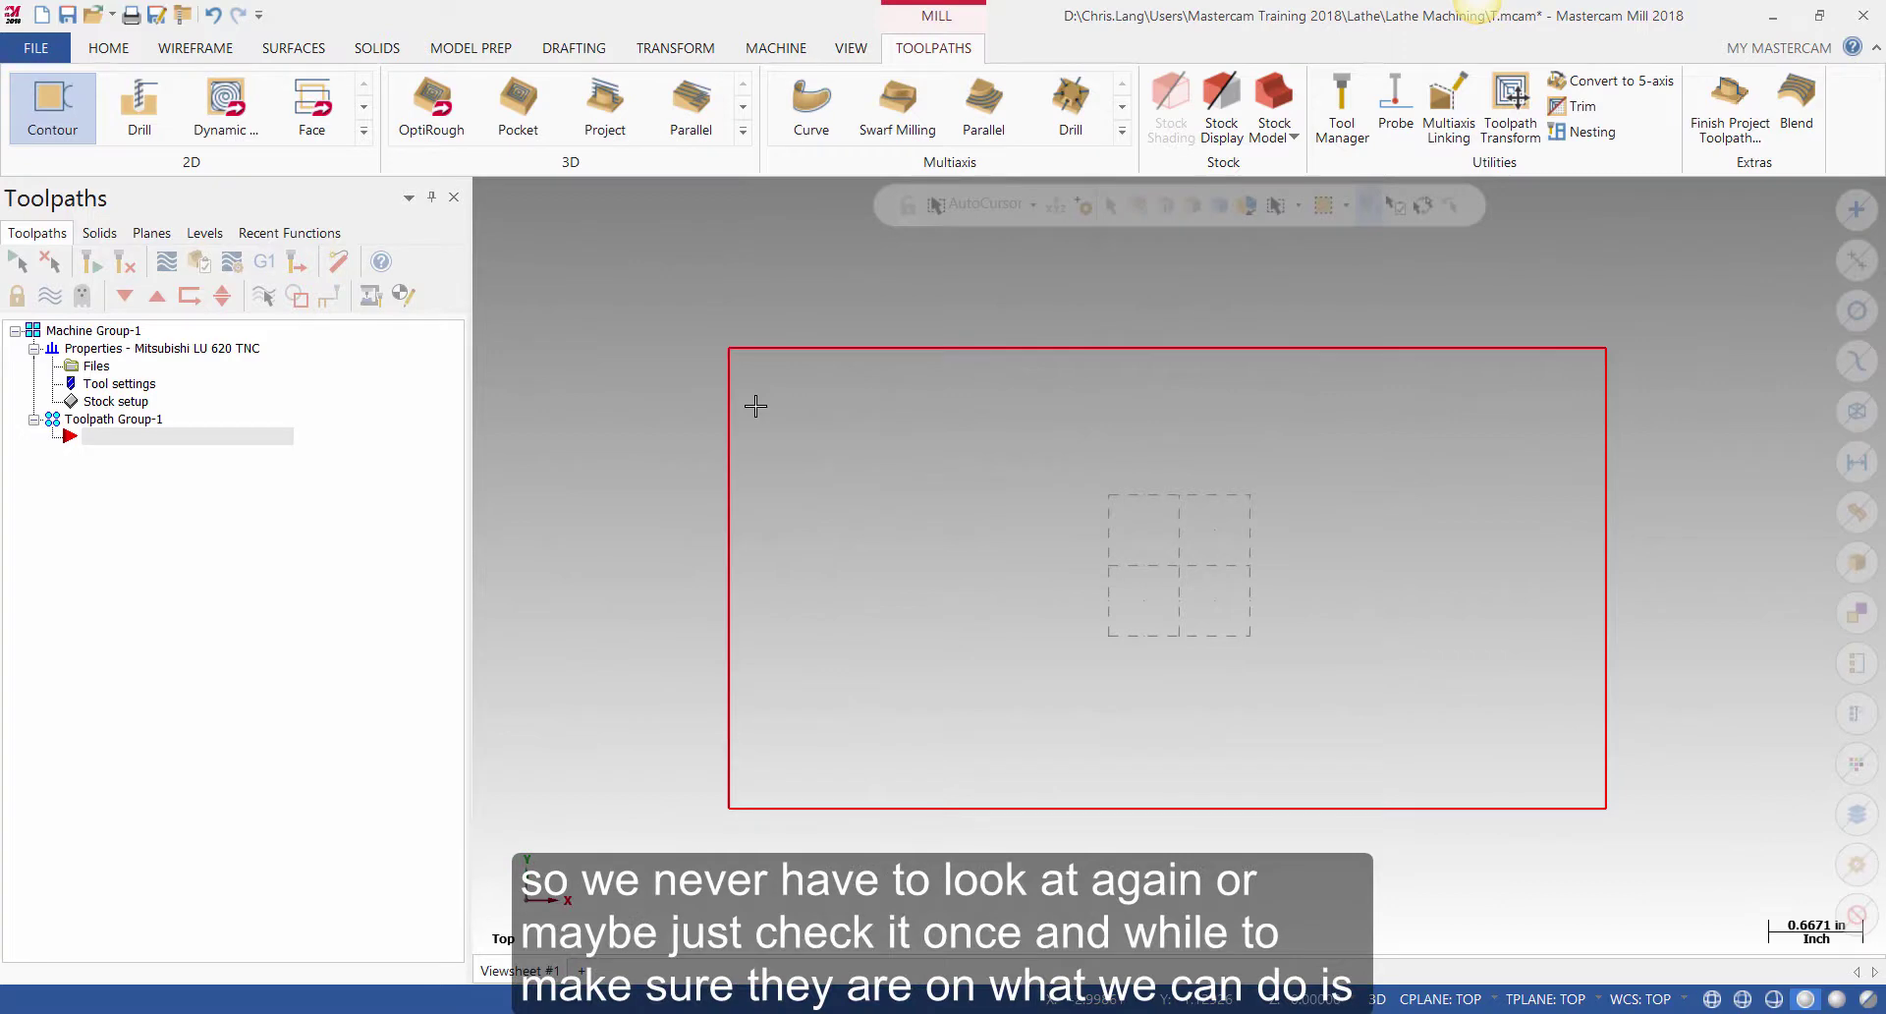
# - Duplicate Mill_Inch.mcam-defaults within the mill\Ops folder of the shared Mcam2018 directory
pyautogui.click(778, 48)
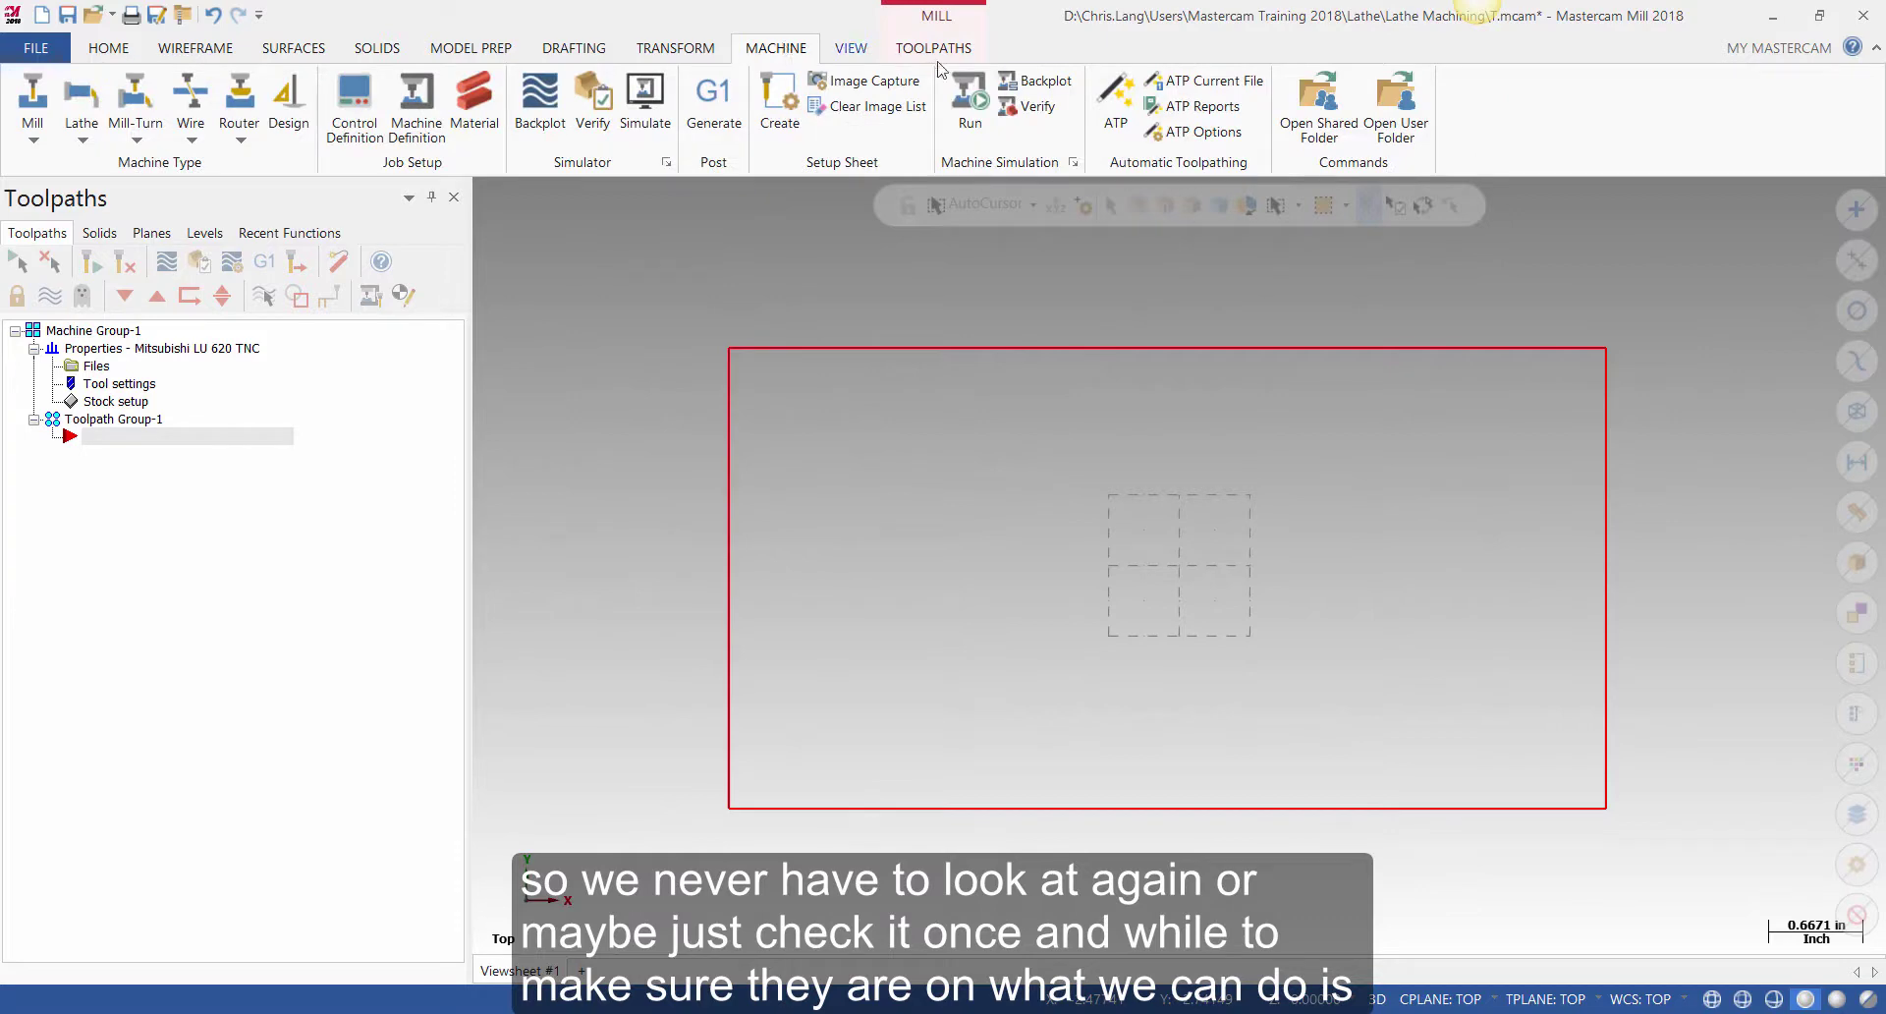
pyautogui.click(1327, 113)
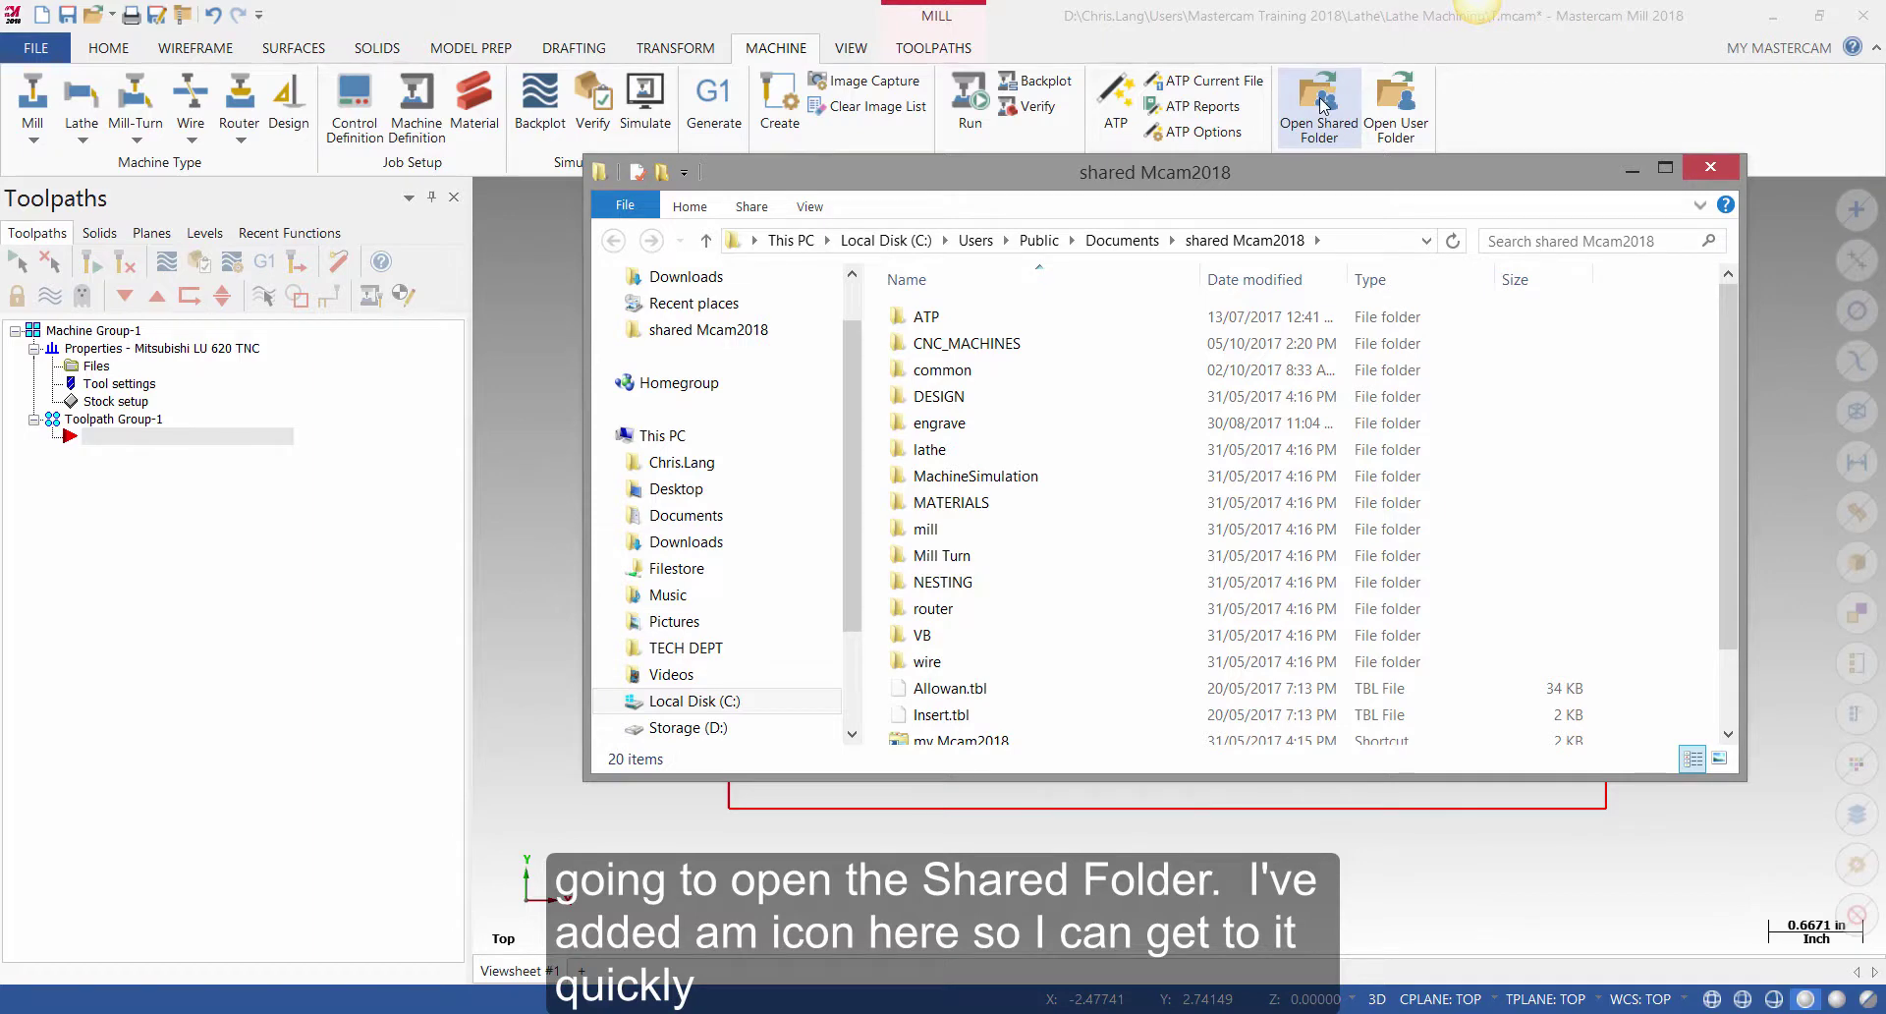
pyautogui.doubleClick(927, 529)
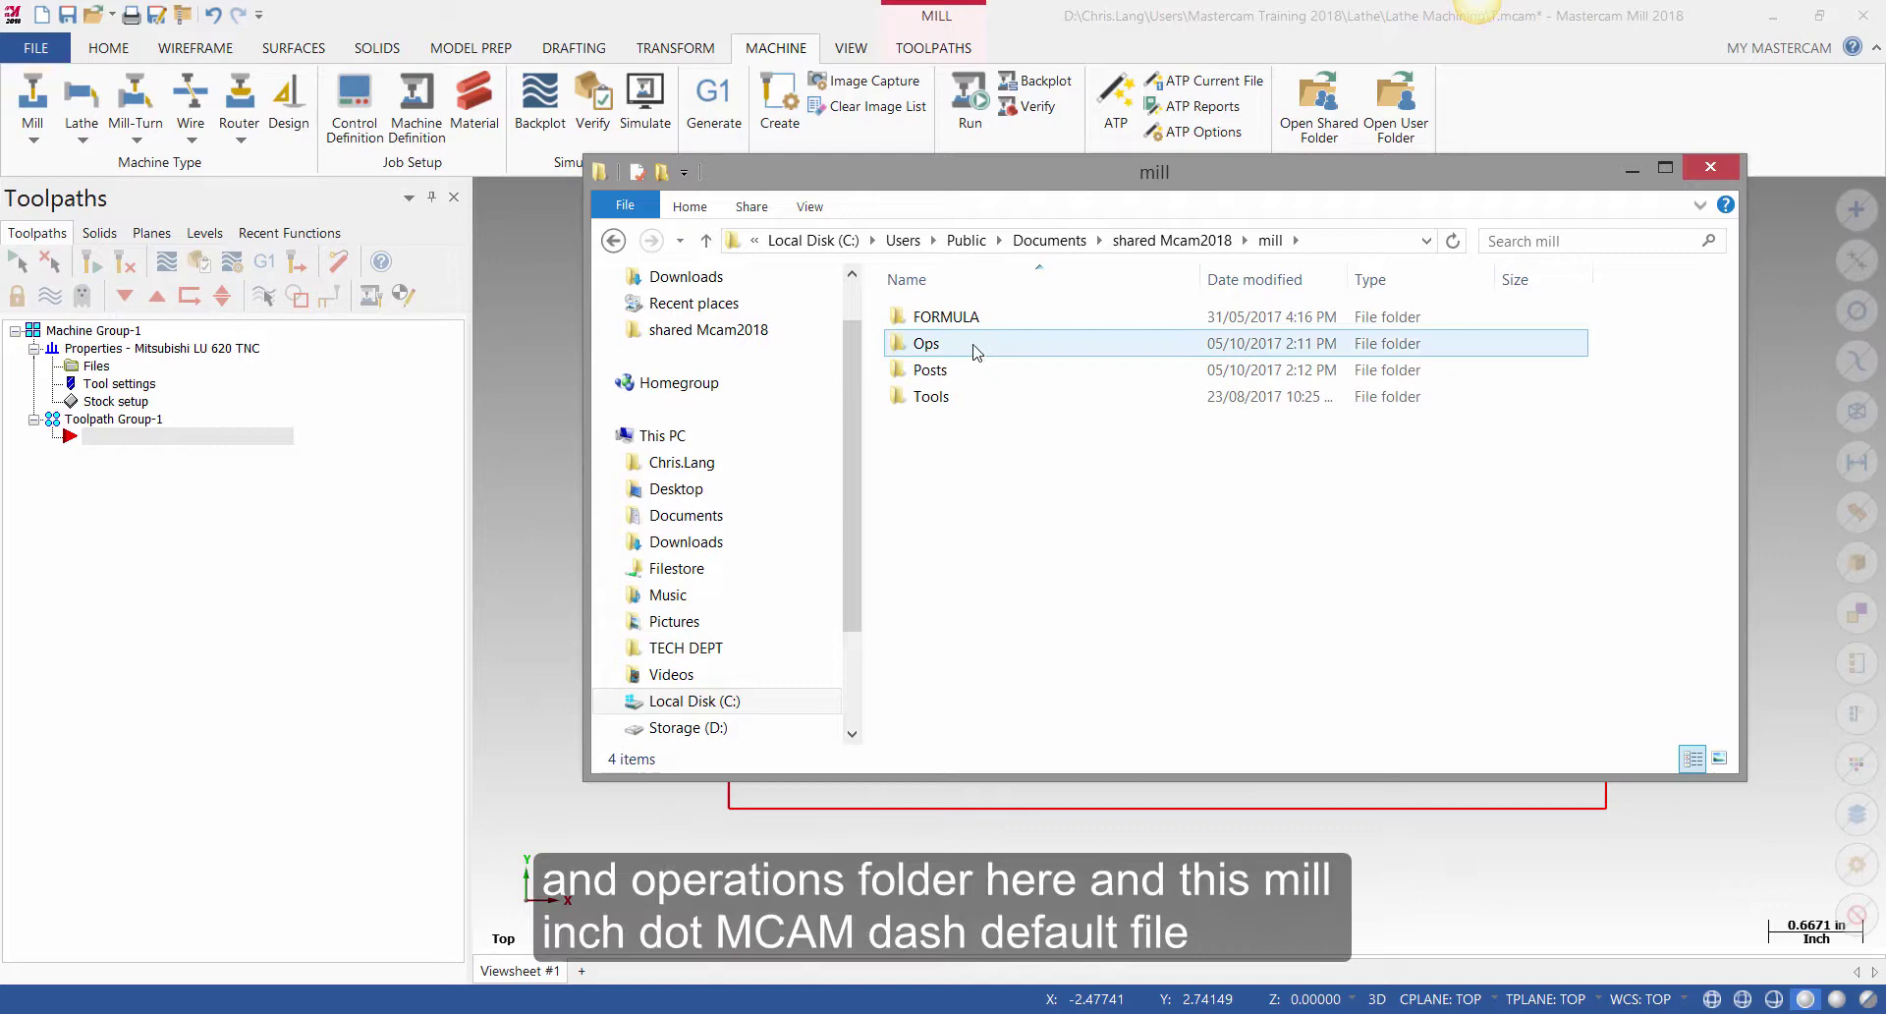
pyautogui.doubleClick(931, 344)
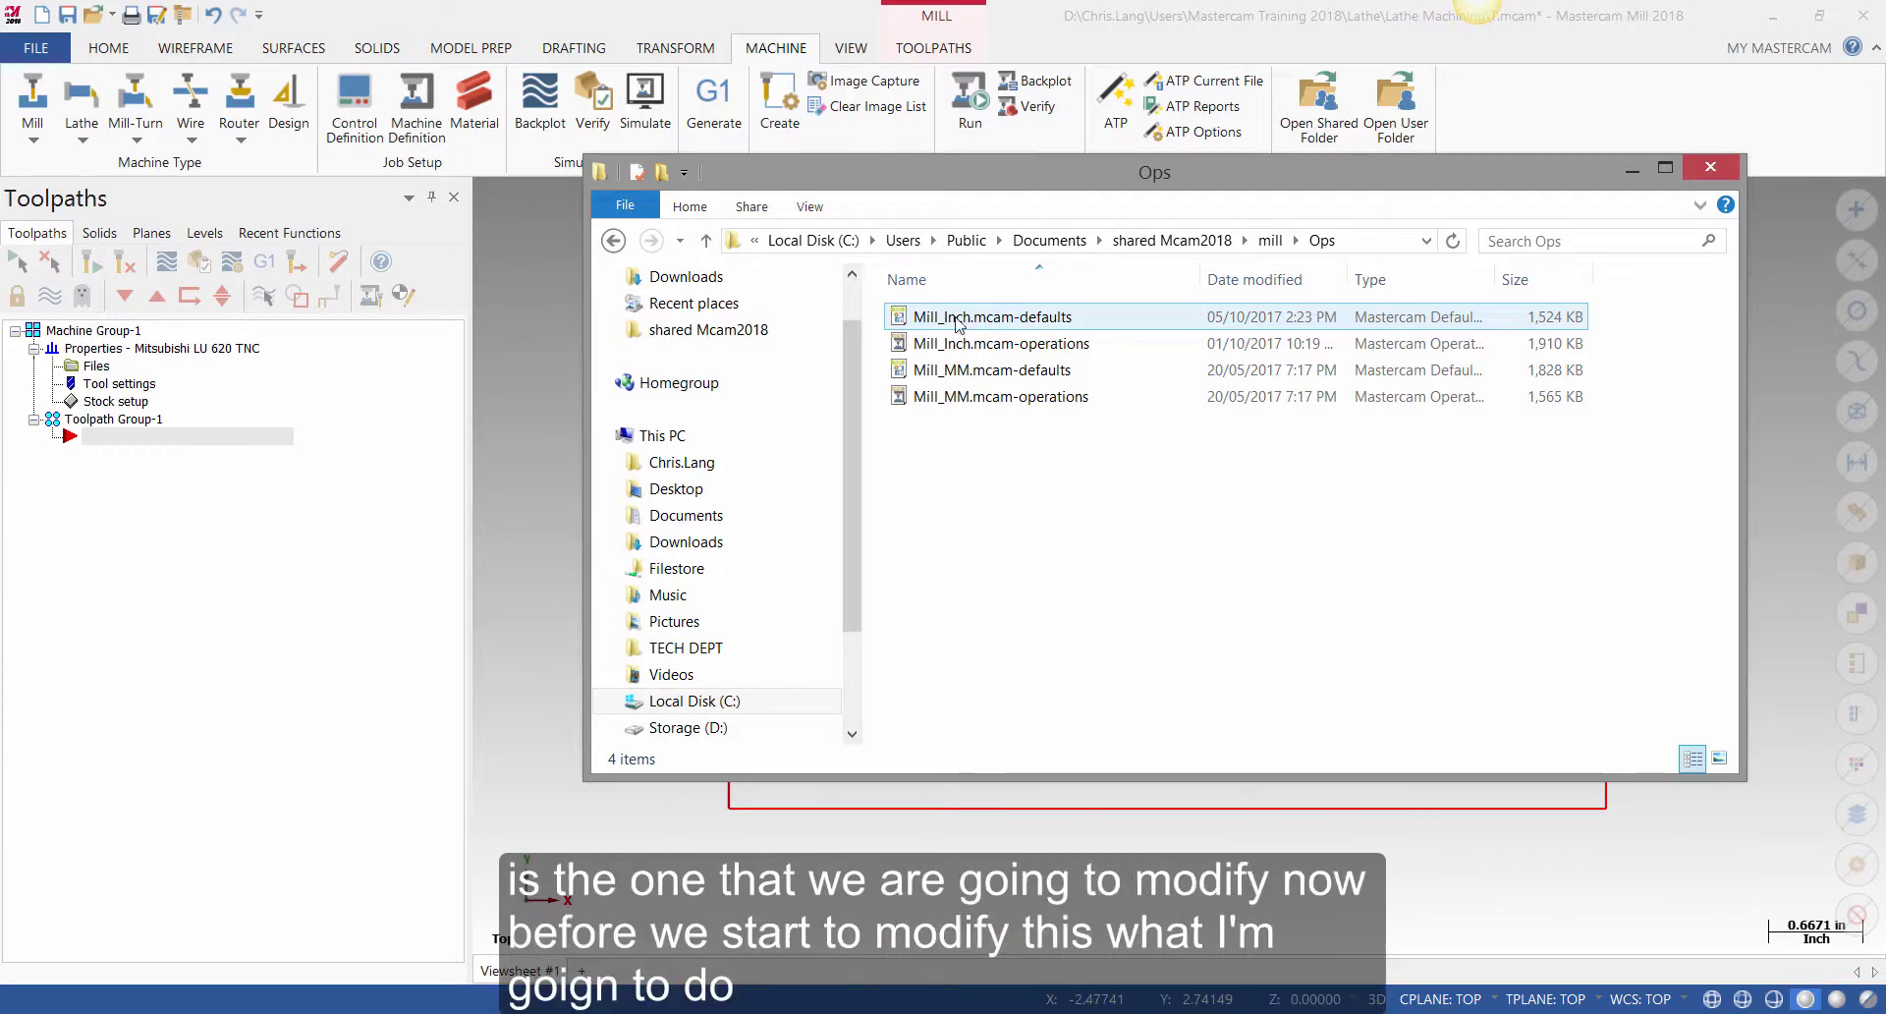
pyautogui.click(1049, 324)
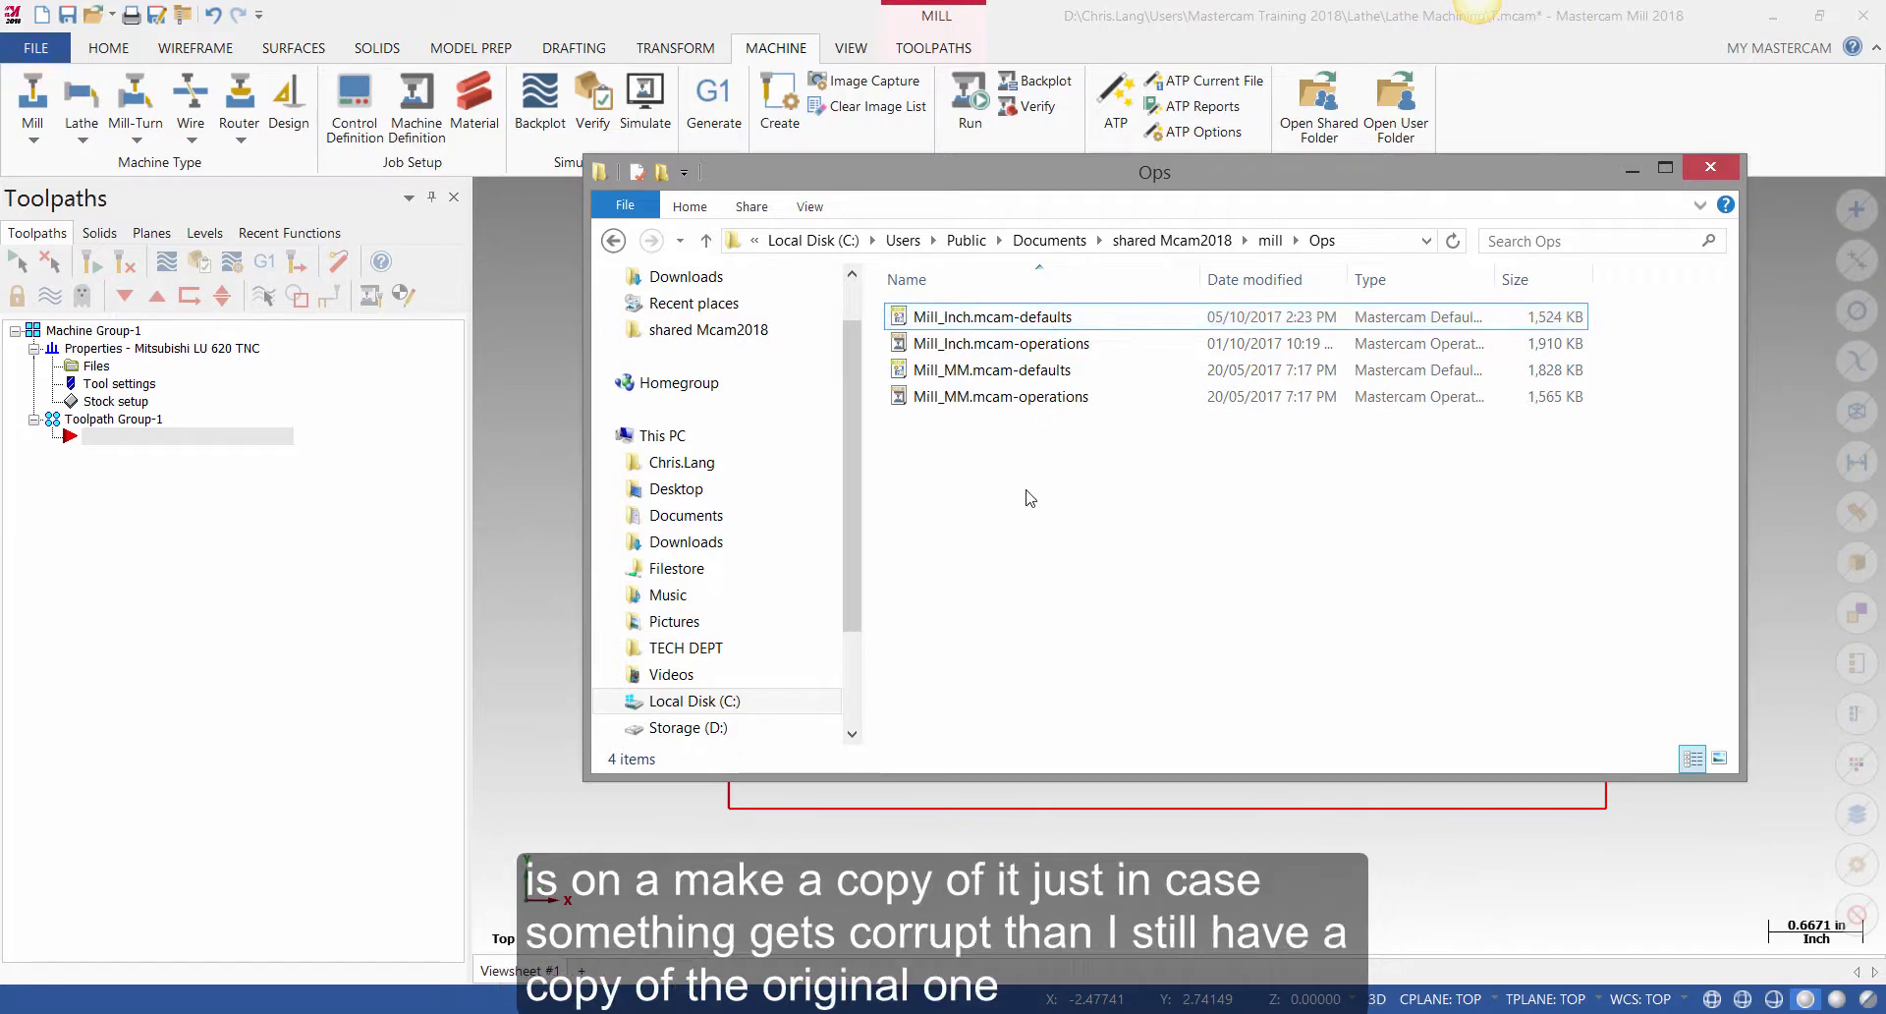
pyautogui.hotkey('ctrl', 'c')
pyautogui.hotkey('ctrl', 'v')
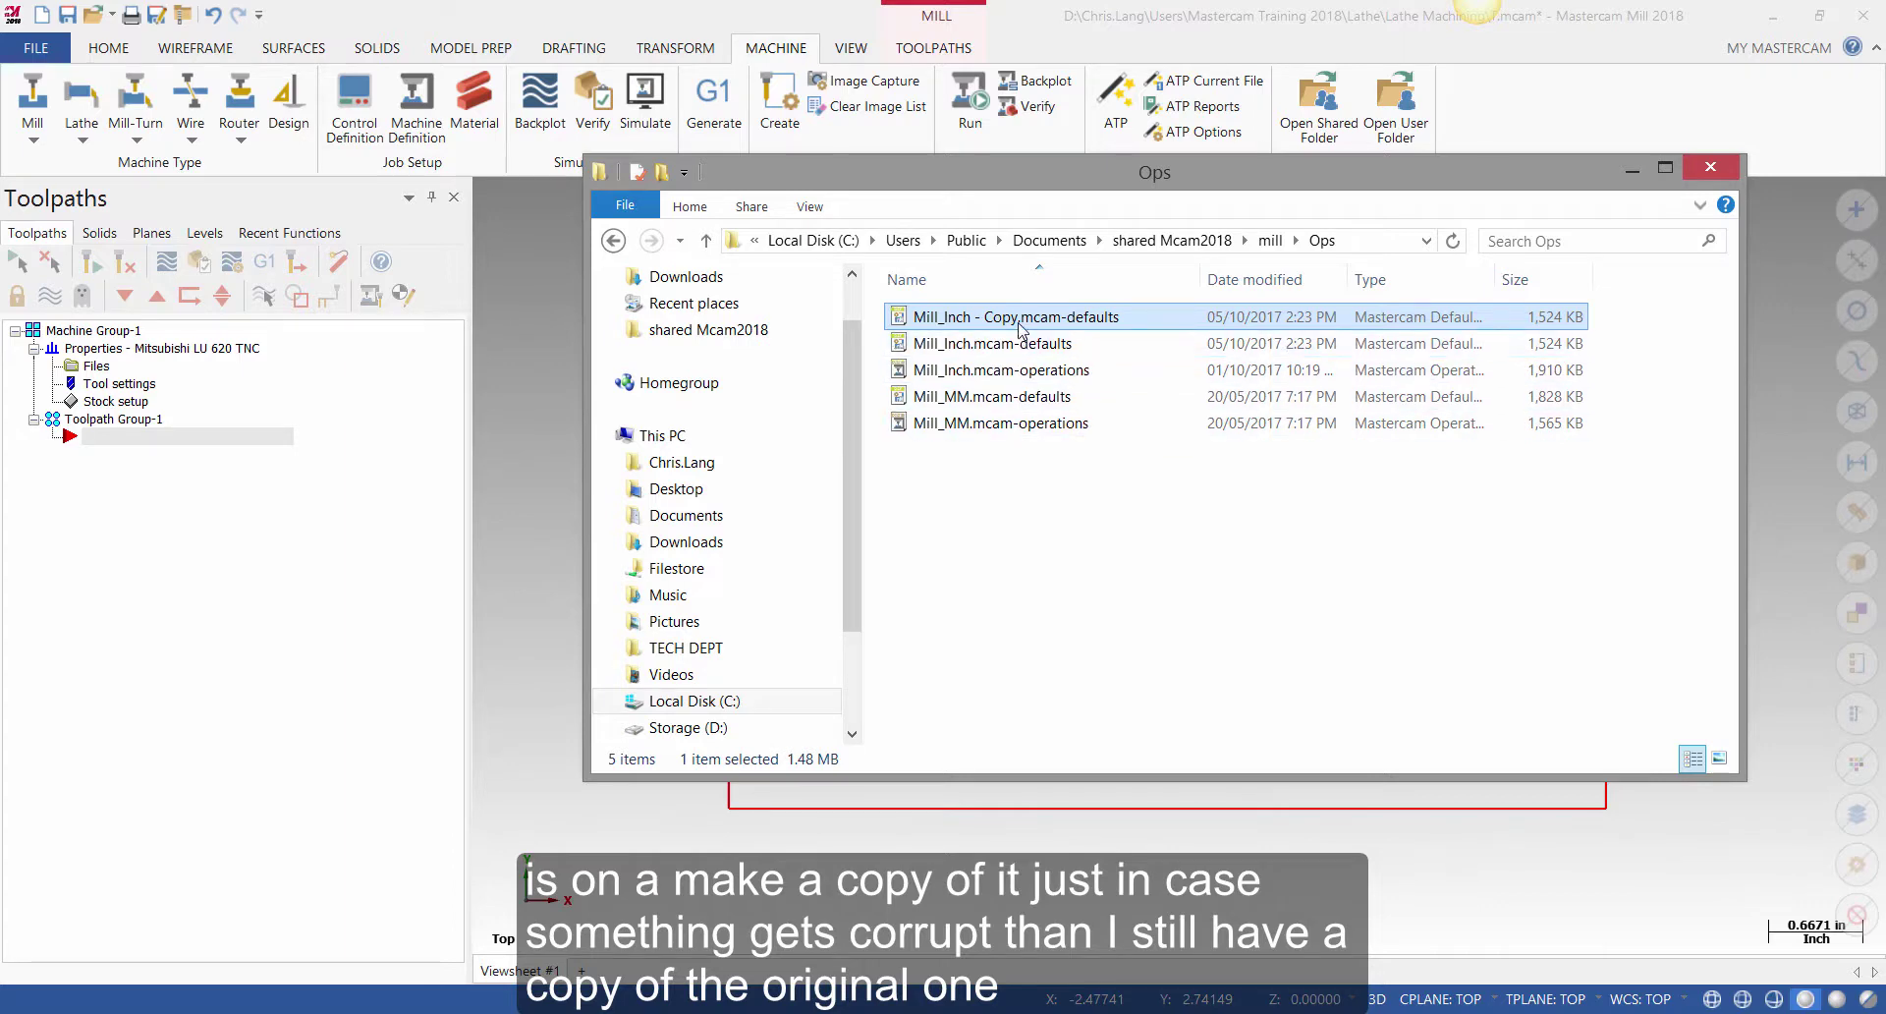
# - Rename the duplicated defaults file to Mill_Inch - Copy.mcam, accepting the extension change
pyautogui.click(1059, 318)
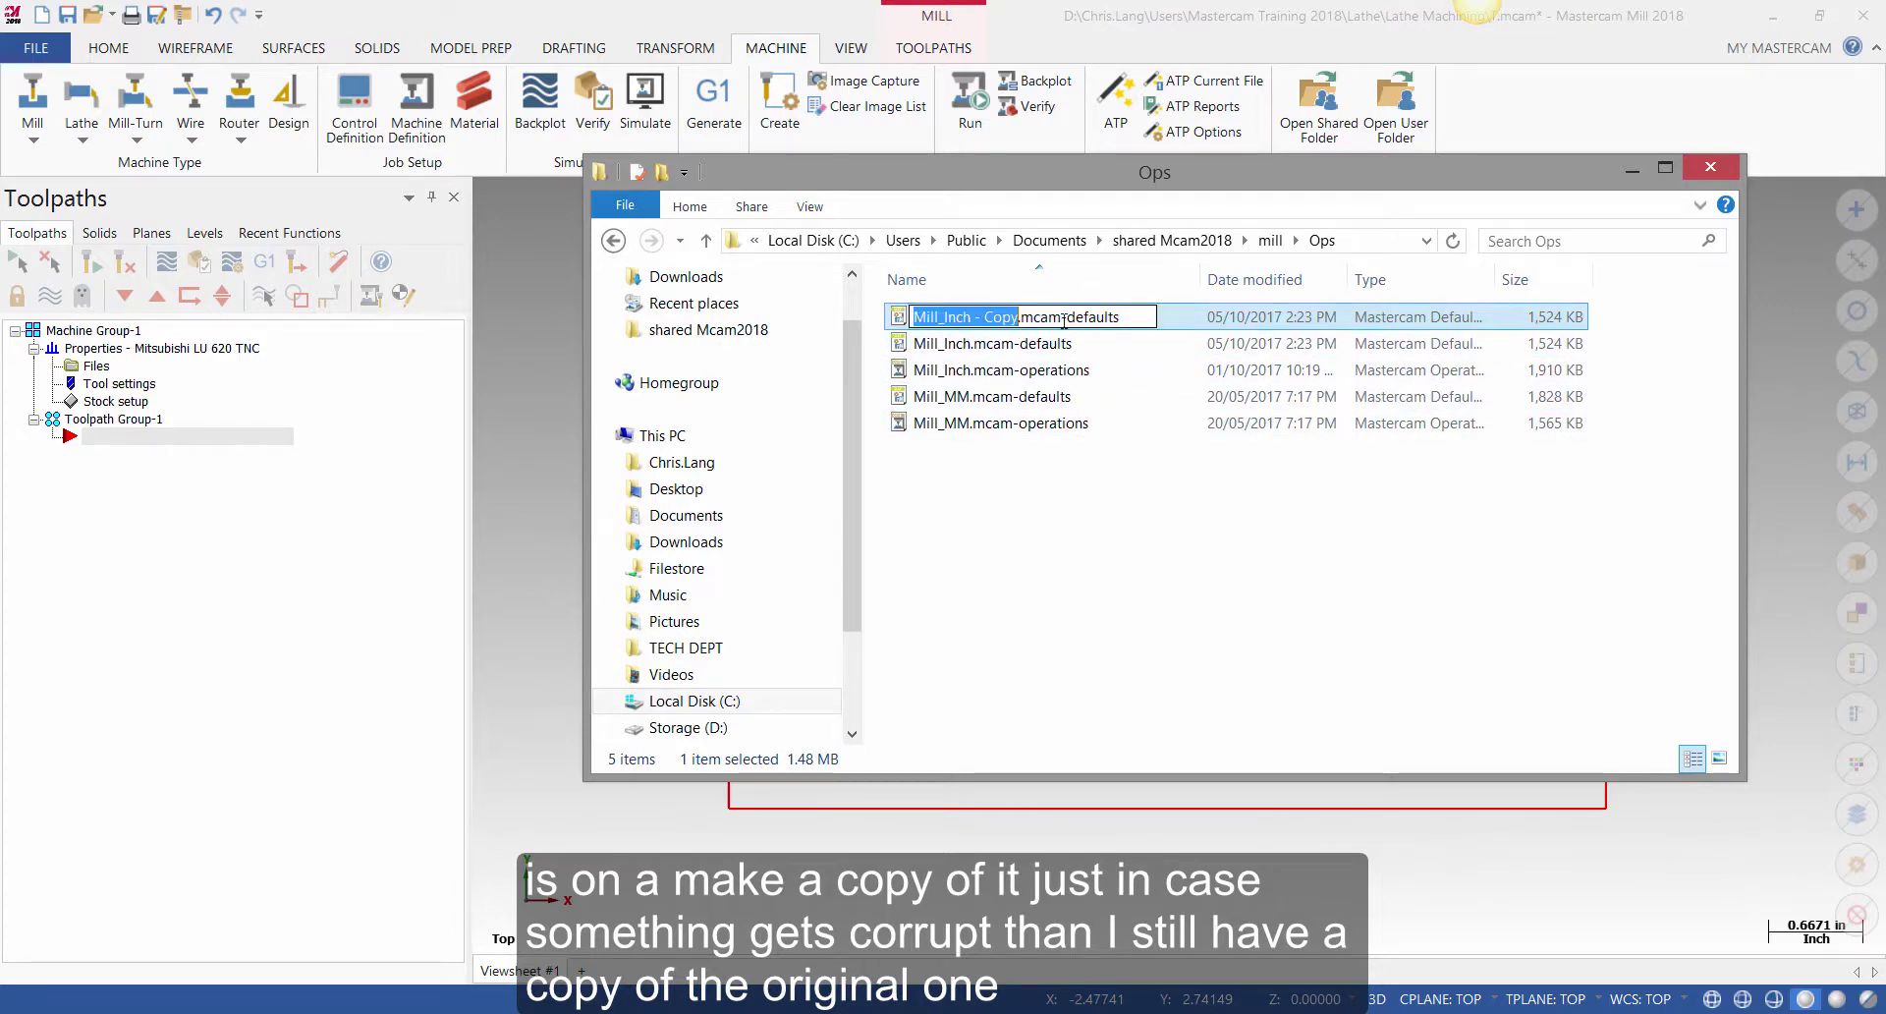
pyautogui.click(1141, 317)
pyautogui.press('BackSpace')
pyautogui.press('BackSpace')
pyautogui.press('BackSpace')
pyautogui.press('BackSpace')
pyautogui.press('BackSpace')
pyautogui.press('BackSpace')
pyautogui.press('BackSpace')
pyautogui.press('BackSpace')
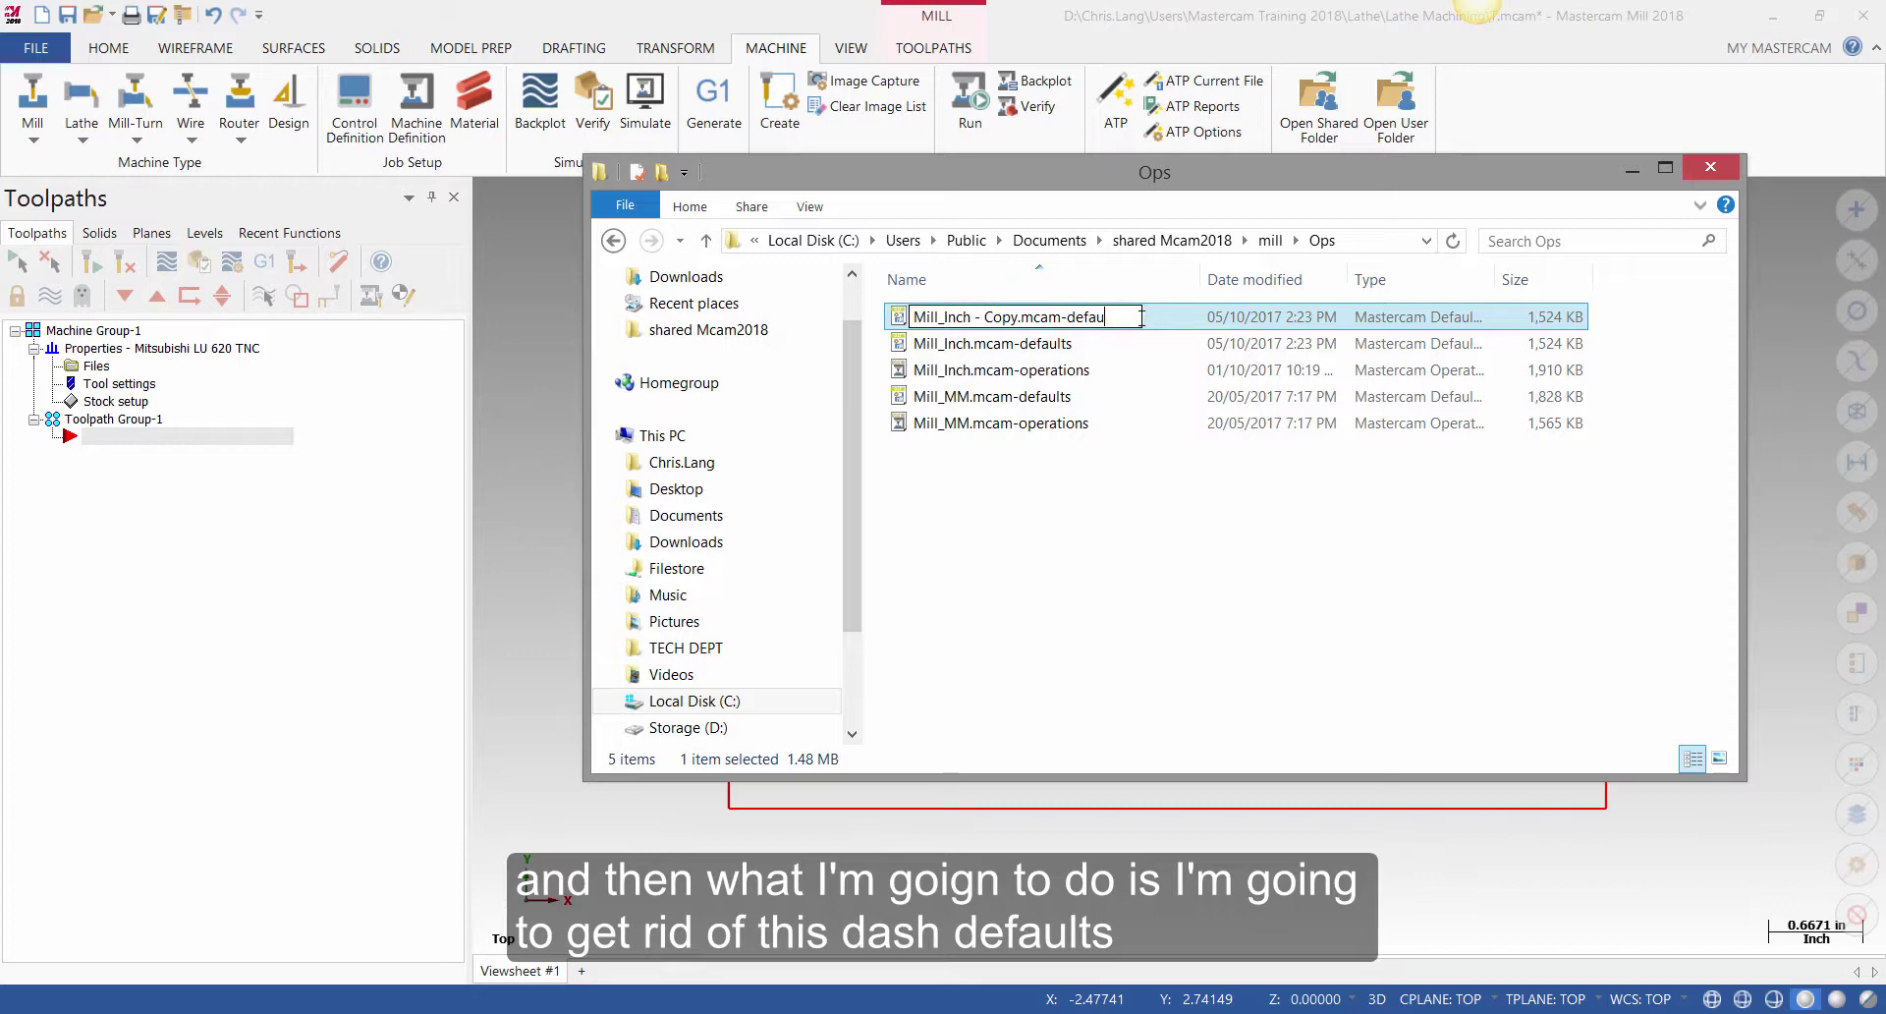
pyautogui.press('BackSpace')
pyautogui.press('Return')
pyautogui.press('Return')
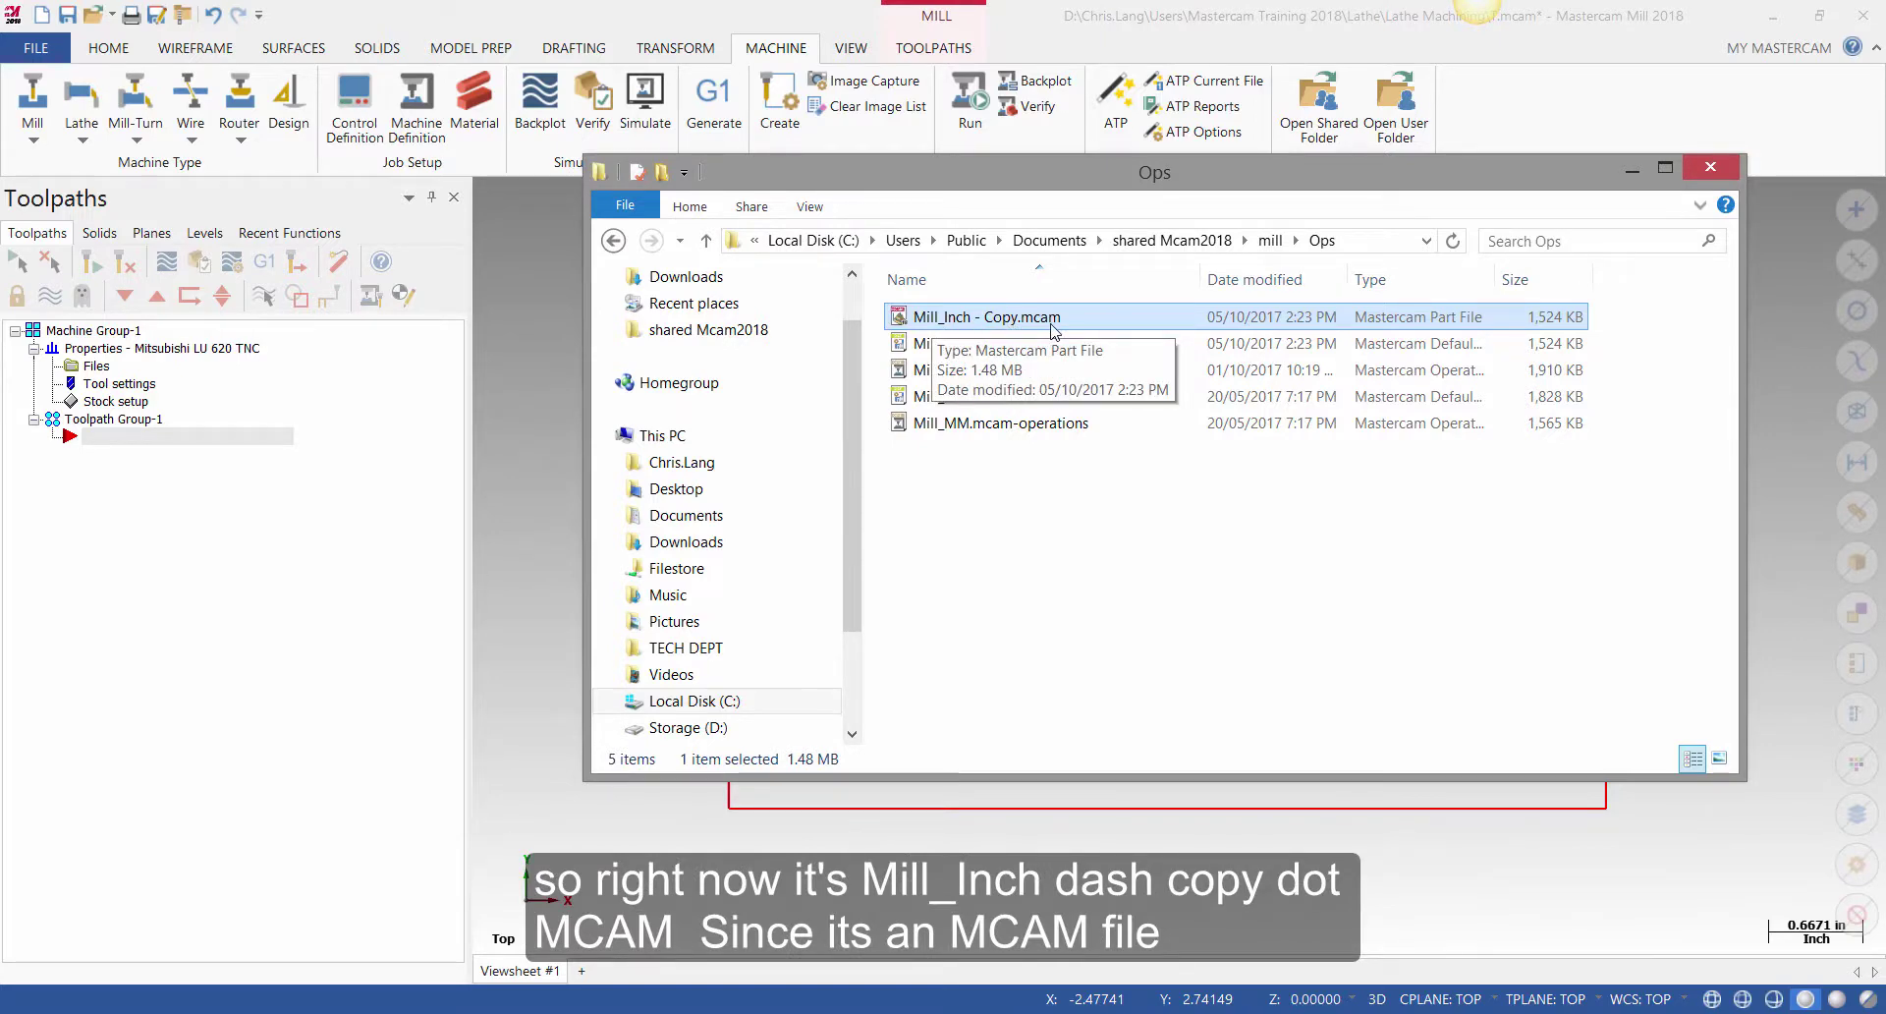
# - Open Mill_Inch - Copy.mcam without saving the changes to T.mcam, and look through its stored operations
pyautogui.moveTo(1053, 329); pyautogui.dragTo(531, 365)
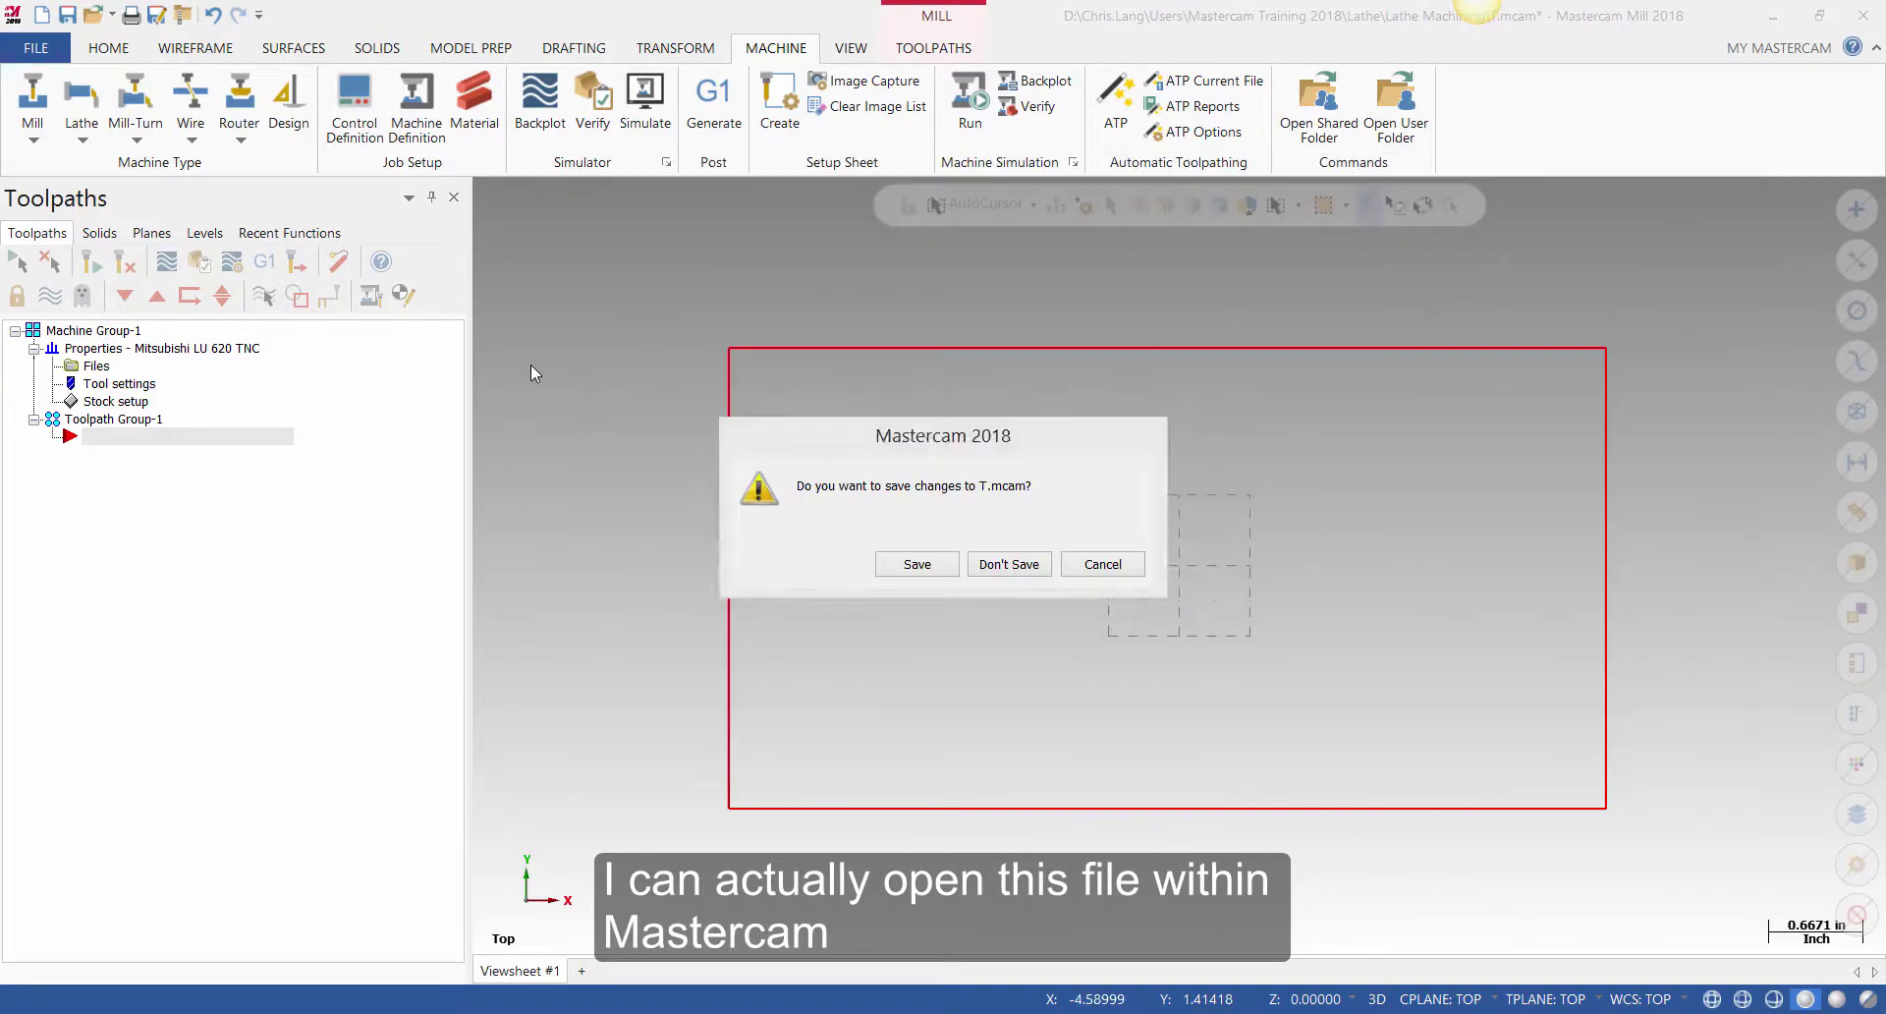
pyautogui.click(1027, 566)
pyautogui.scroll(-10, 456, 589)
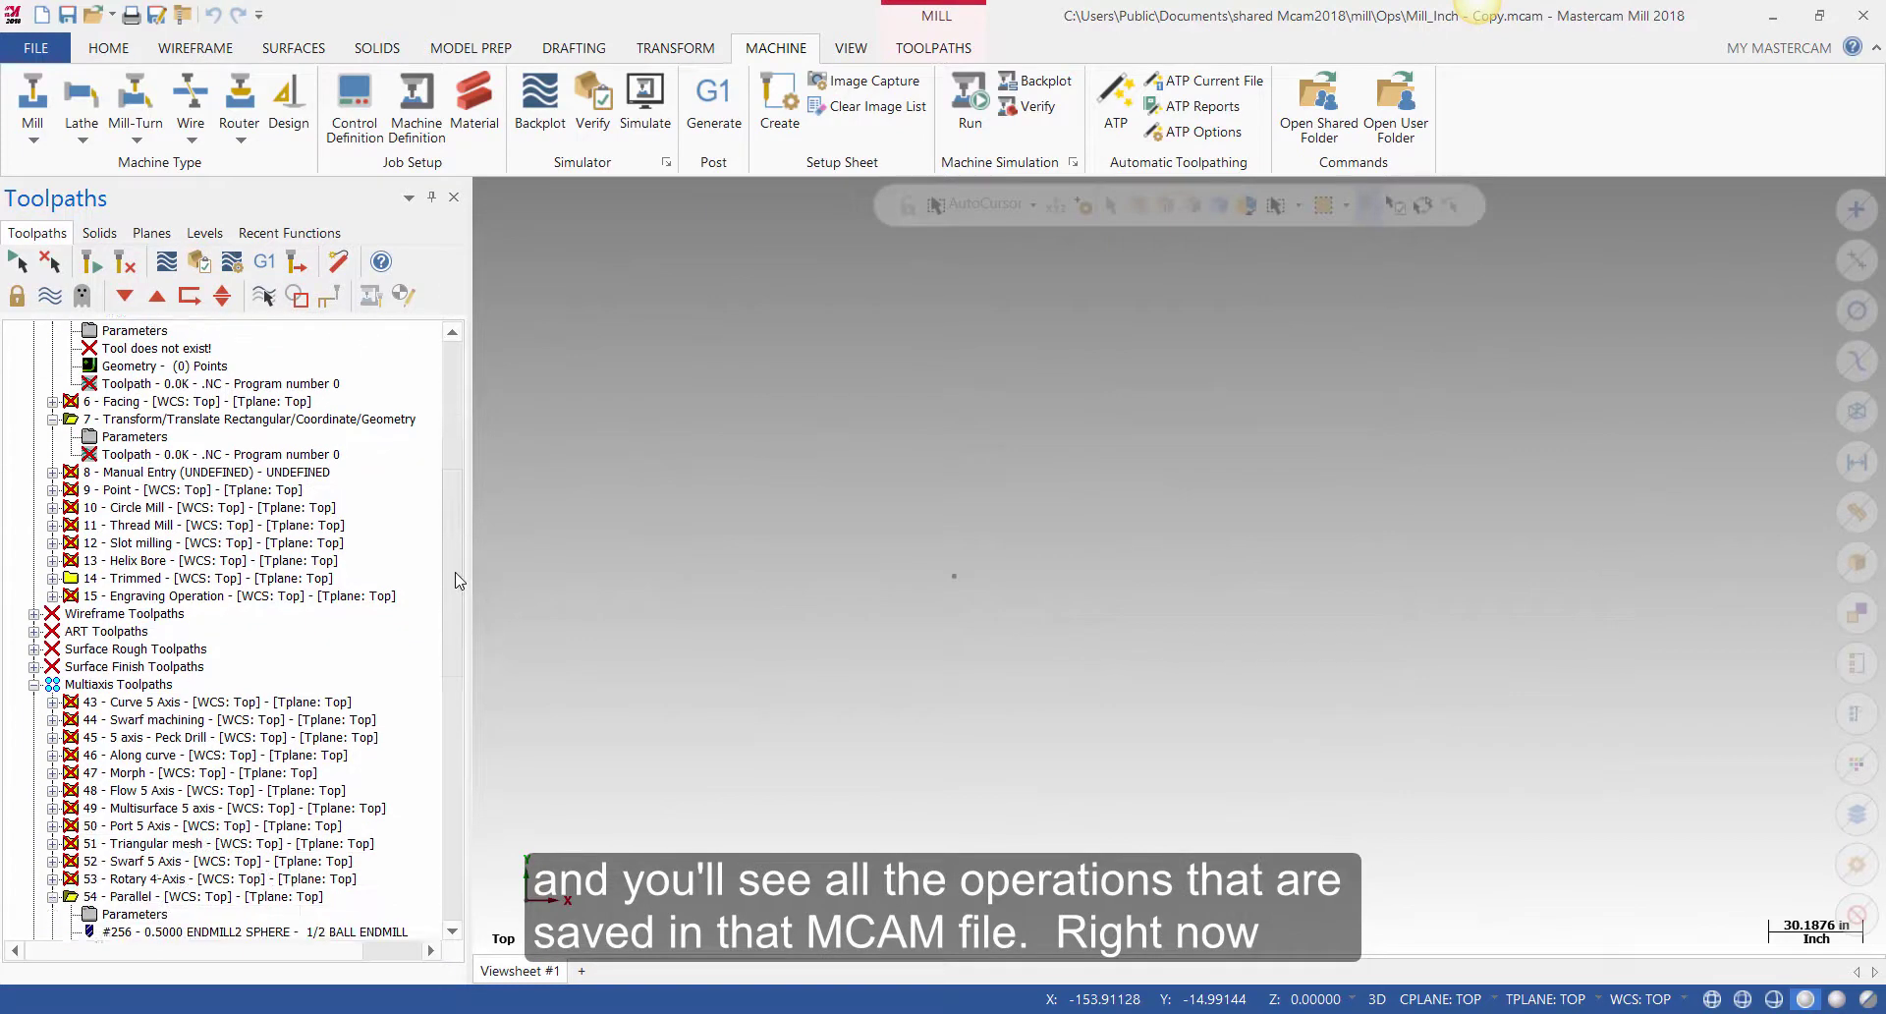
pyautogui.moveTo(465, 675); pyautogui.dragTo(447, 378)
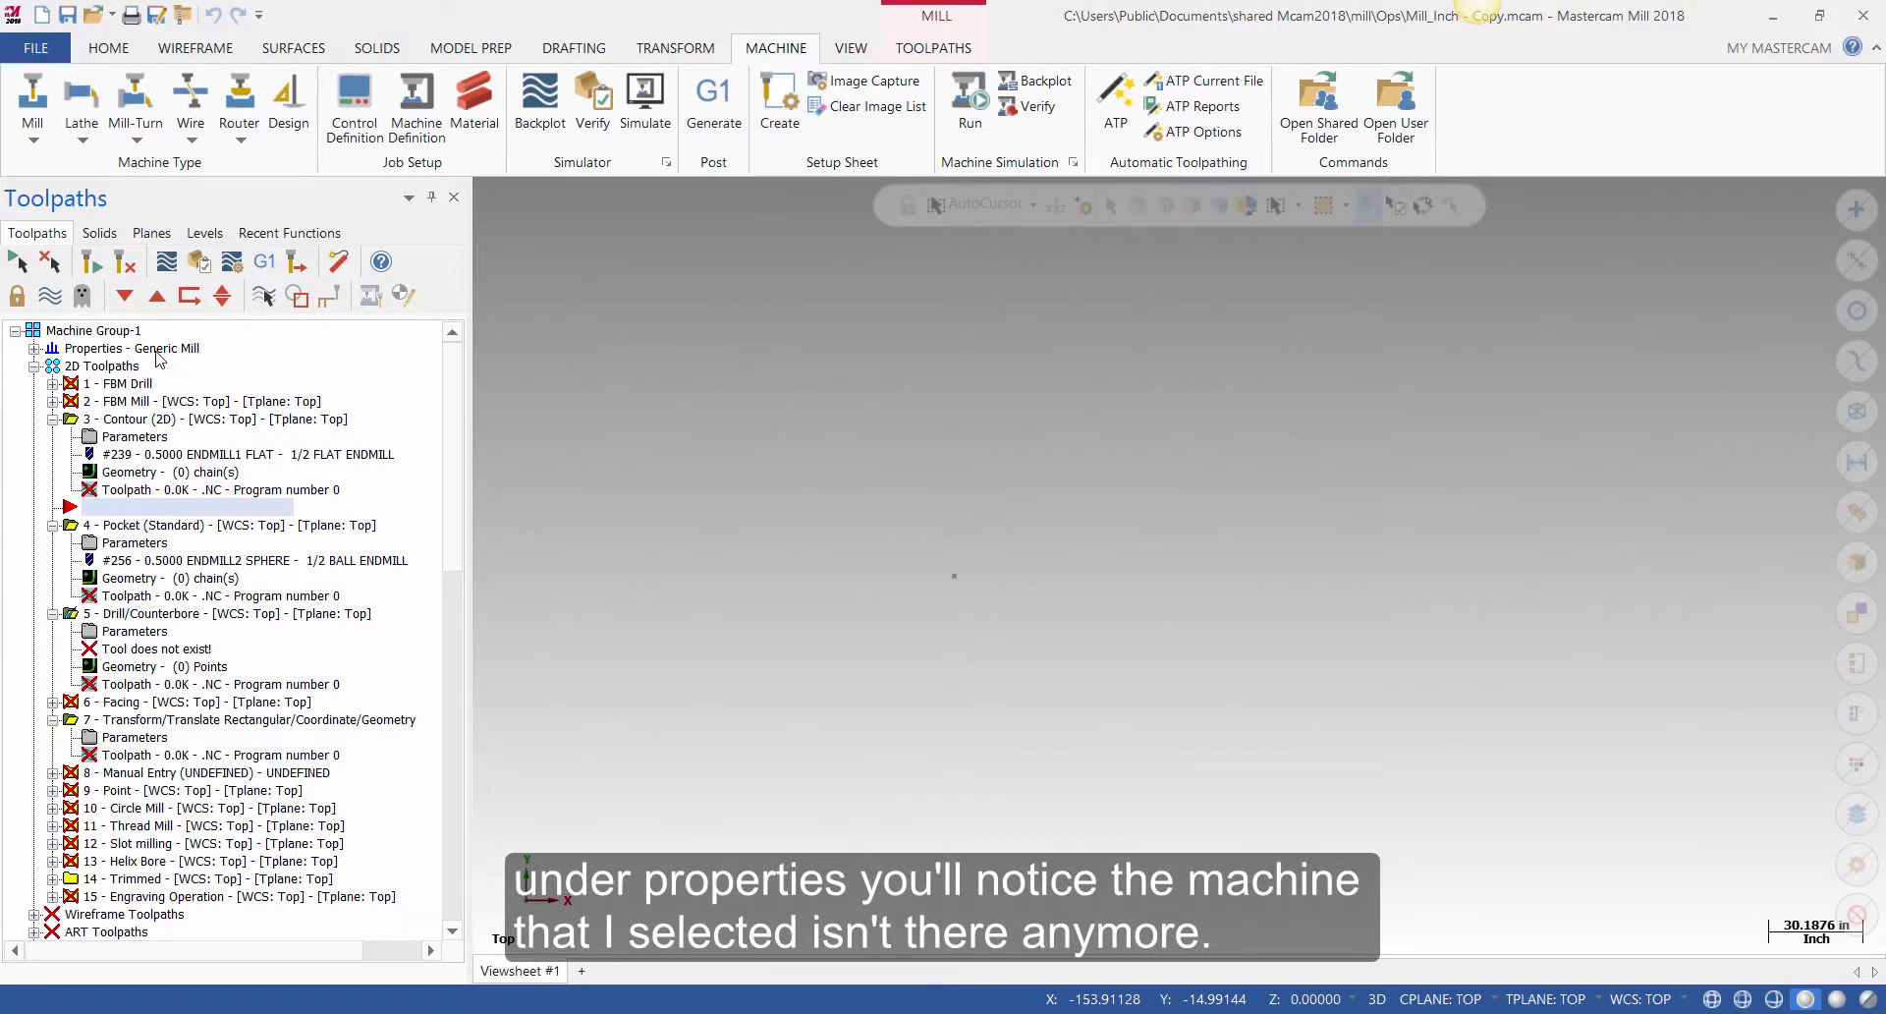
# - Replace the generic mill in the opened defaults file with the MITSUBISHI_LU_TNC.mcam-mmd machine definition and update its operations
pyautogui.click(35, 349)
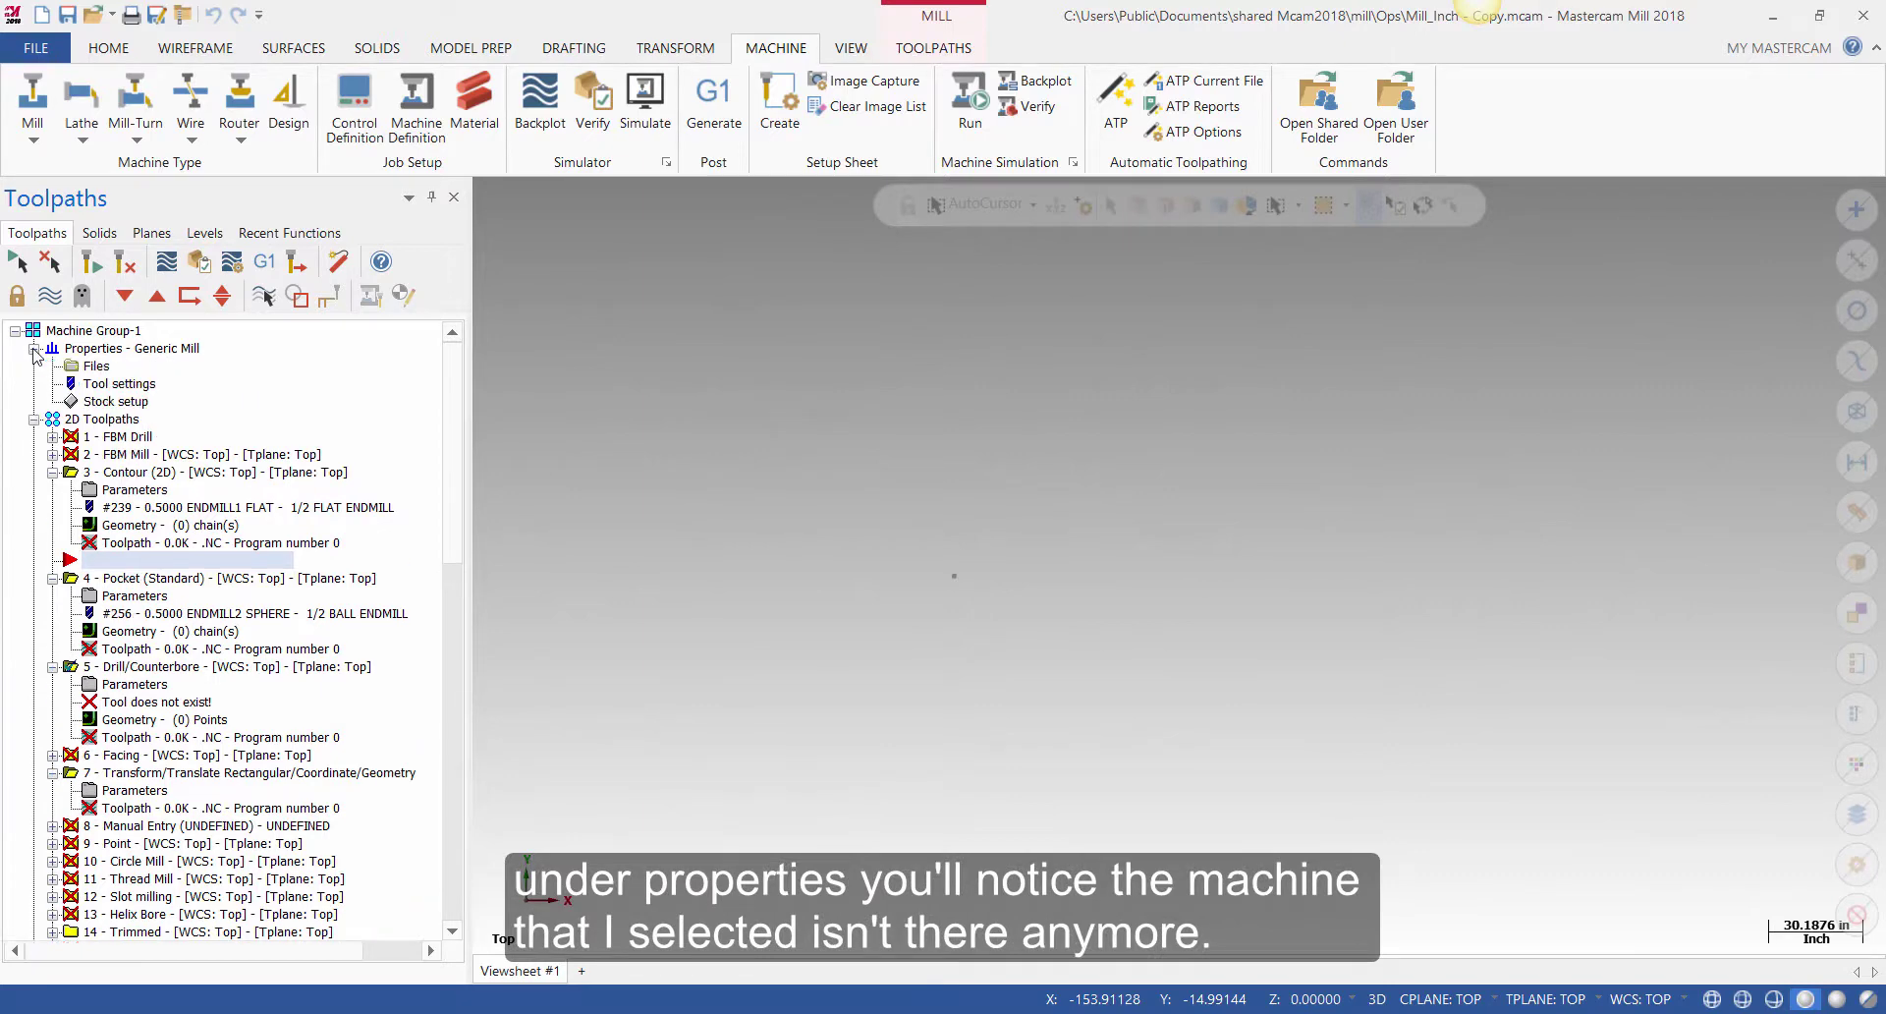
pyautogui.click(97, 366)
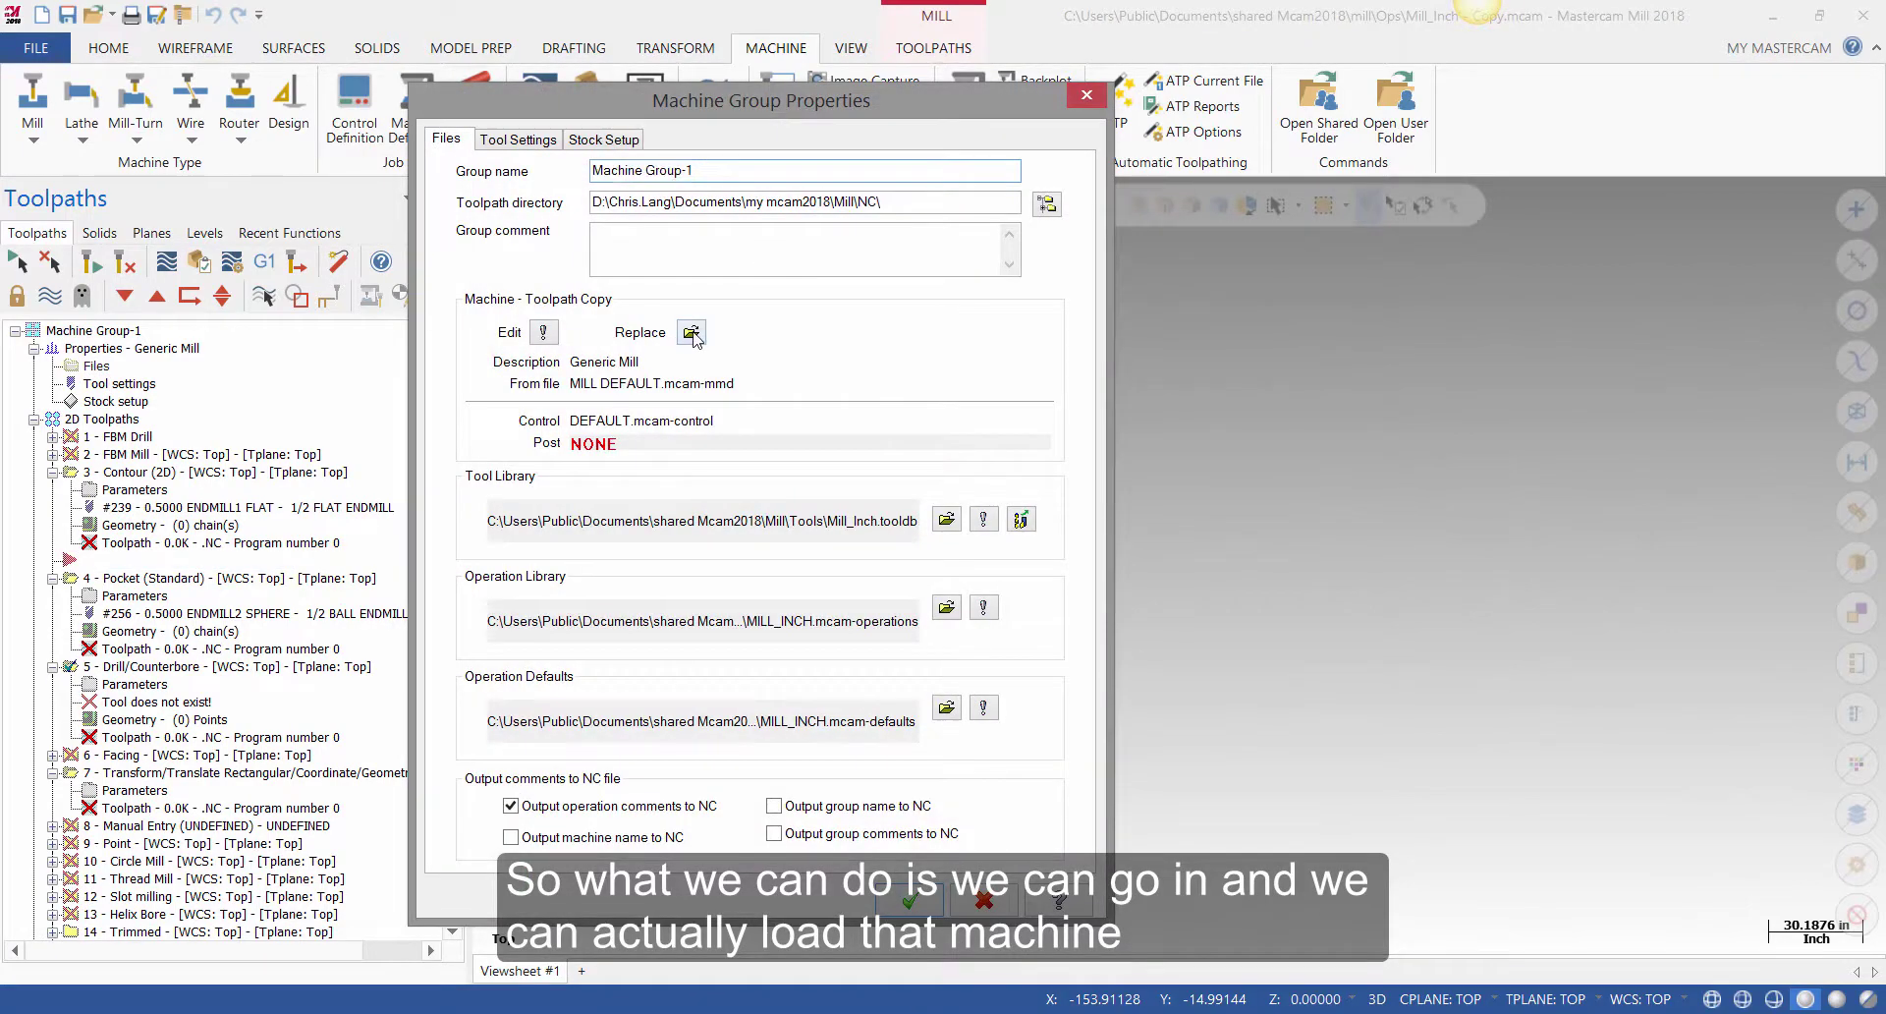
pyautogui.click(691, 333)
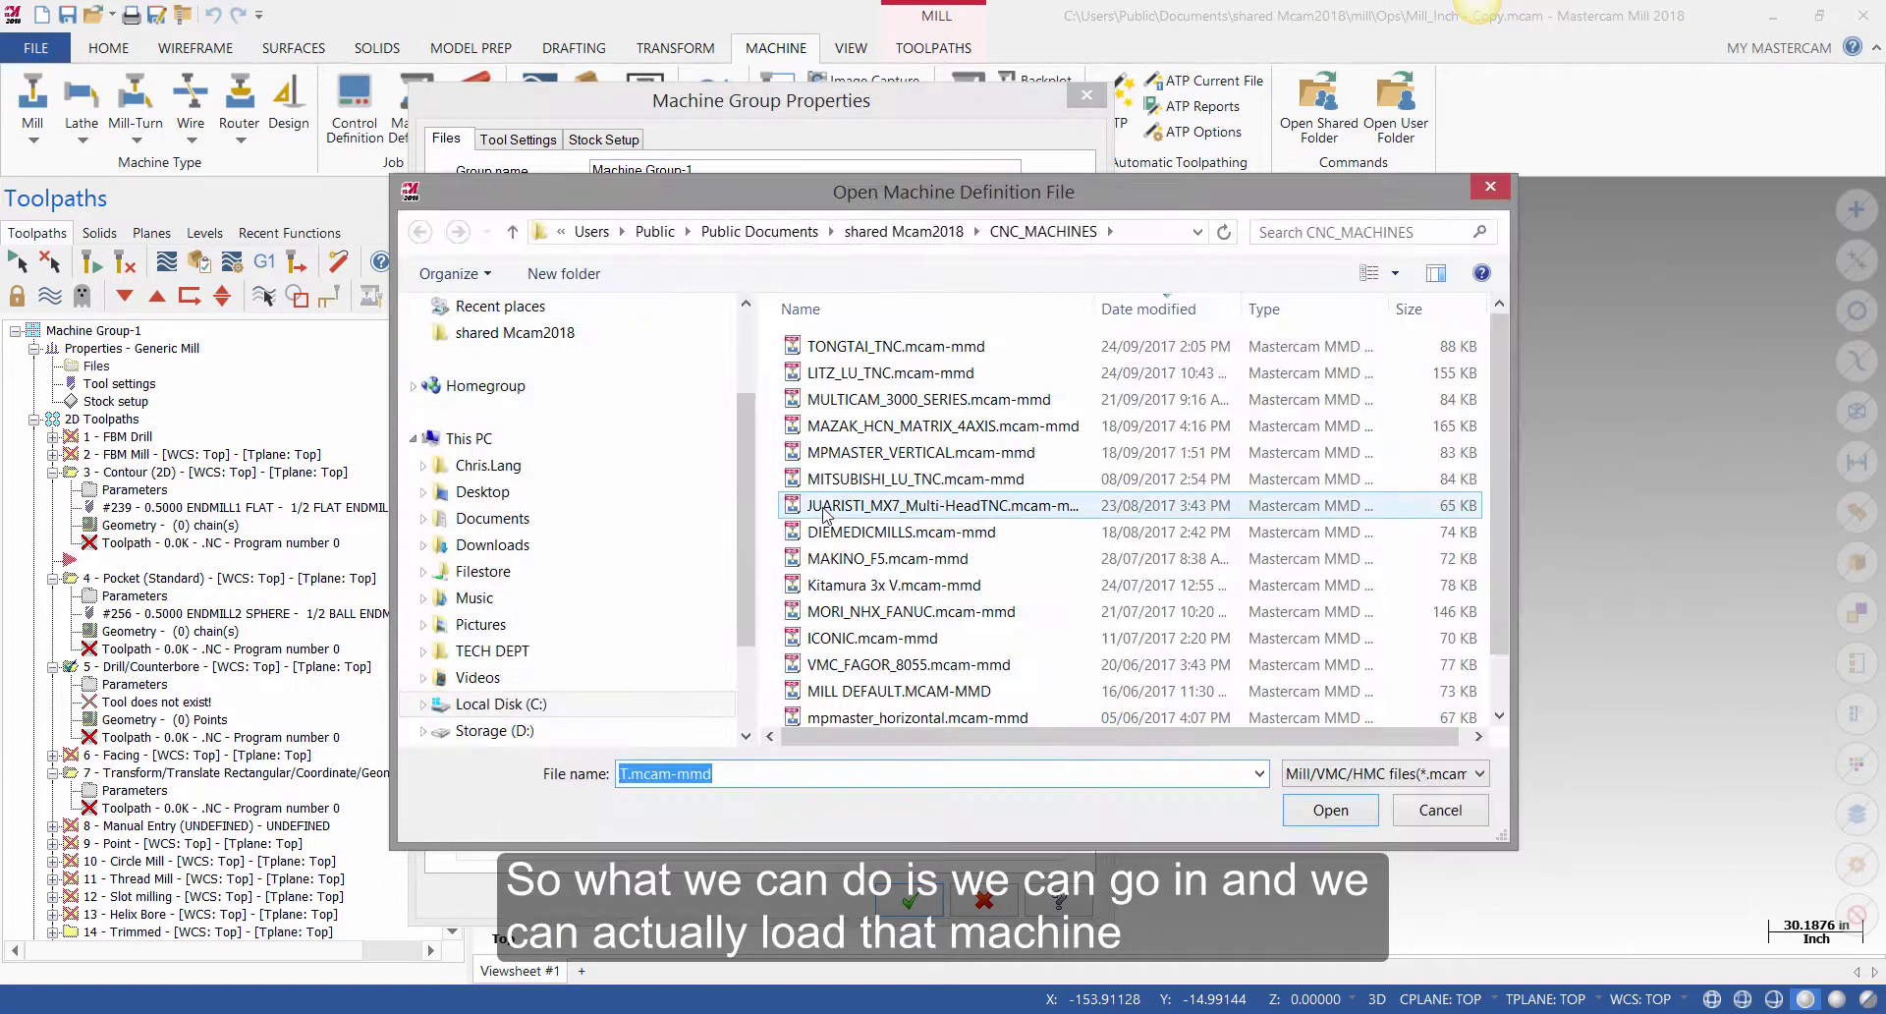
pyautogui.click(859, 481)
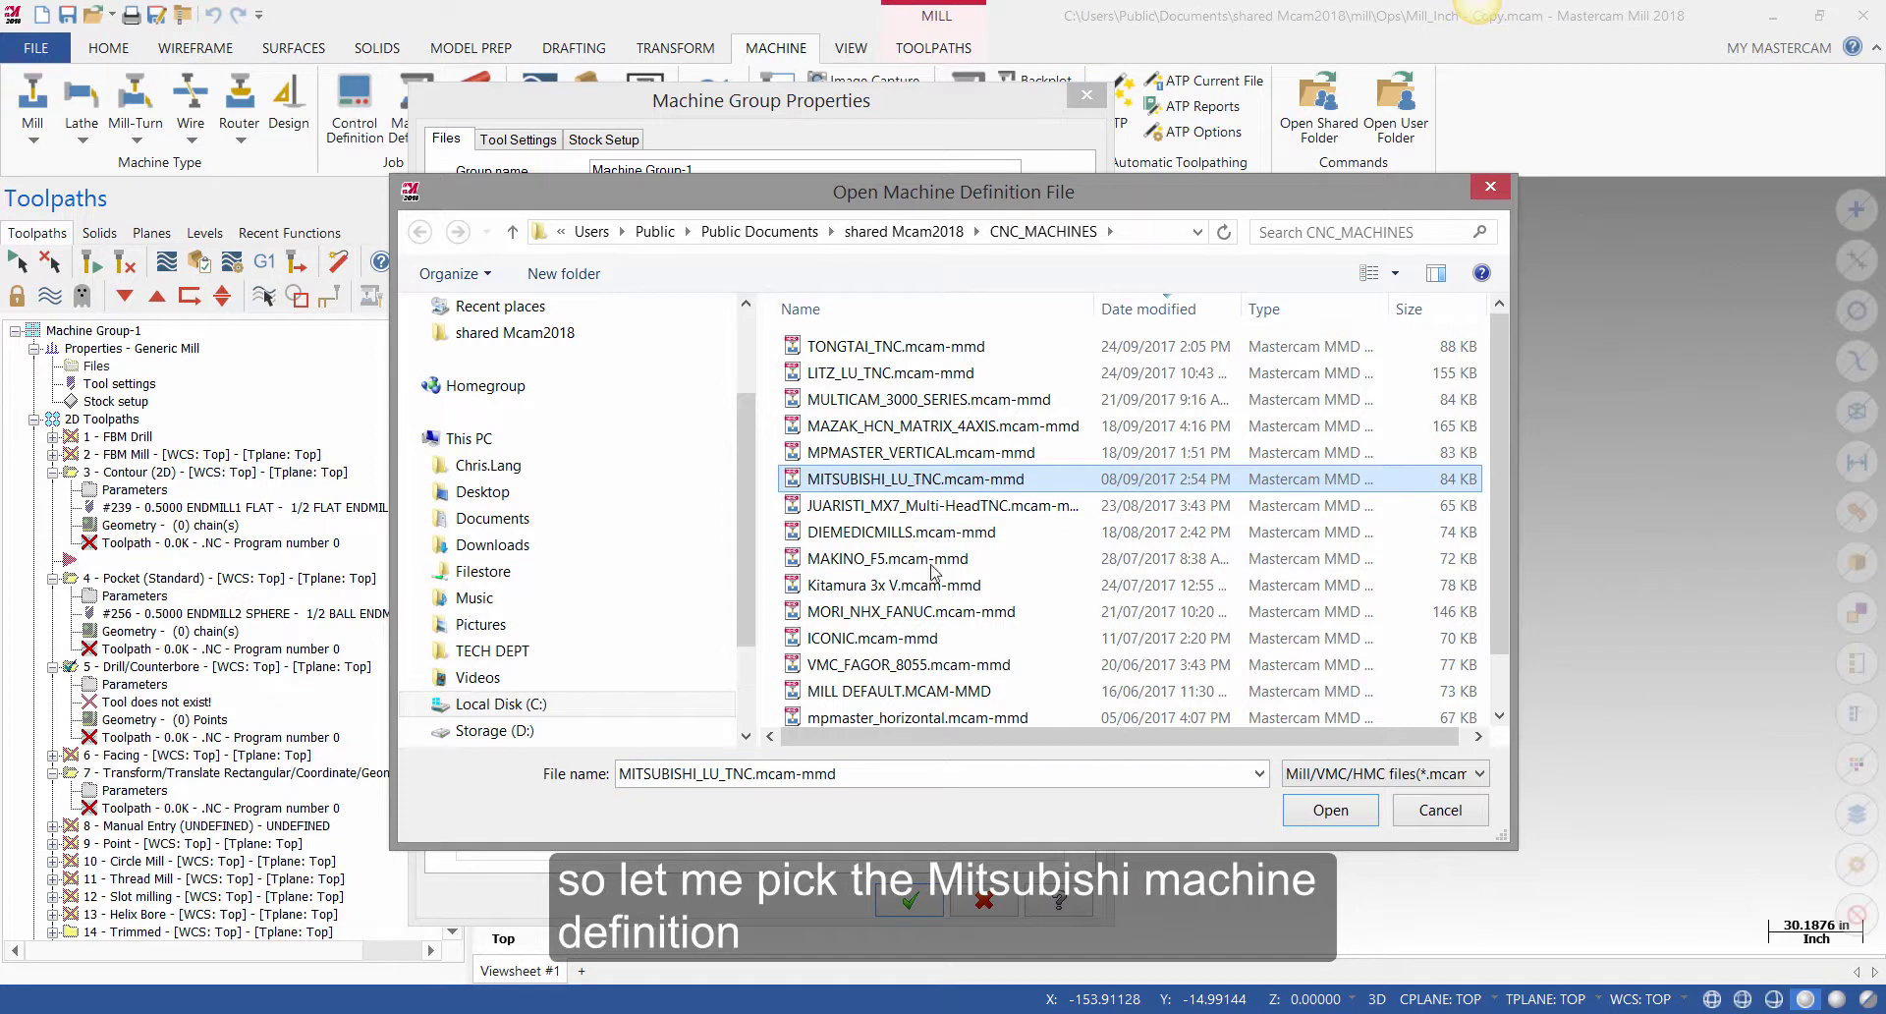
pyautogui.click(1330, 812)
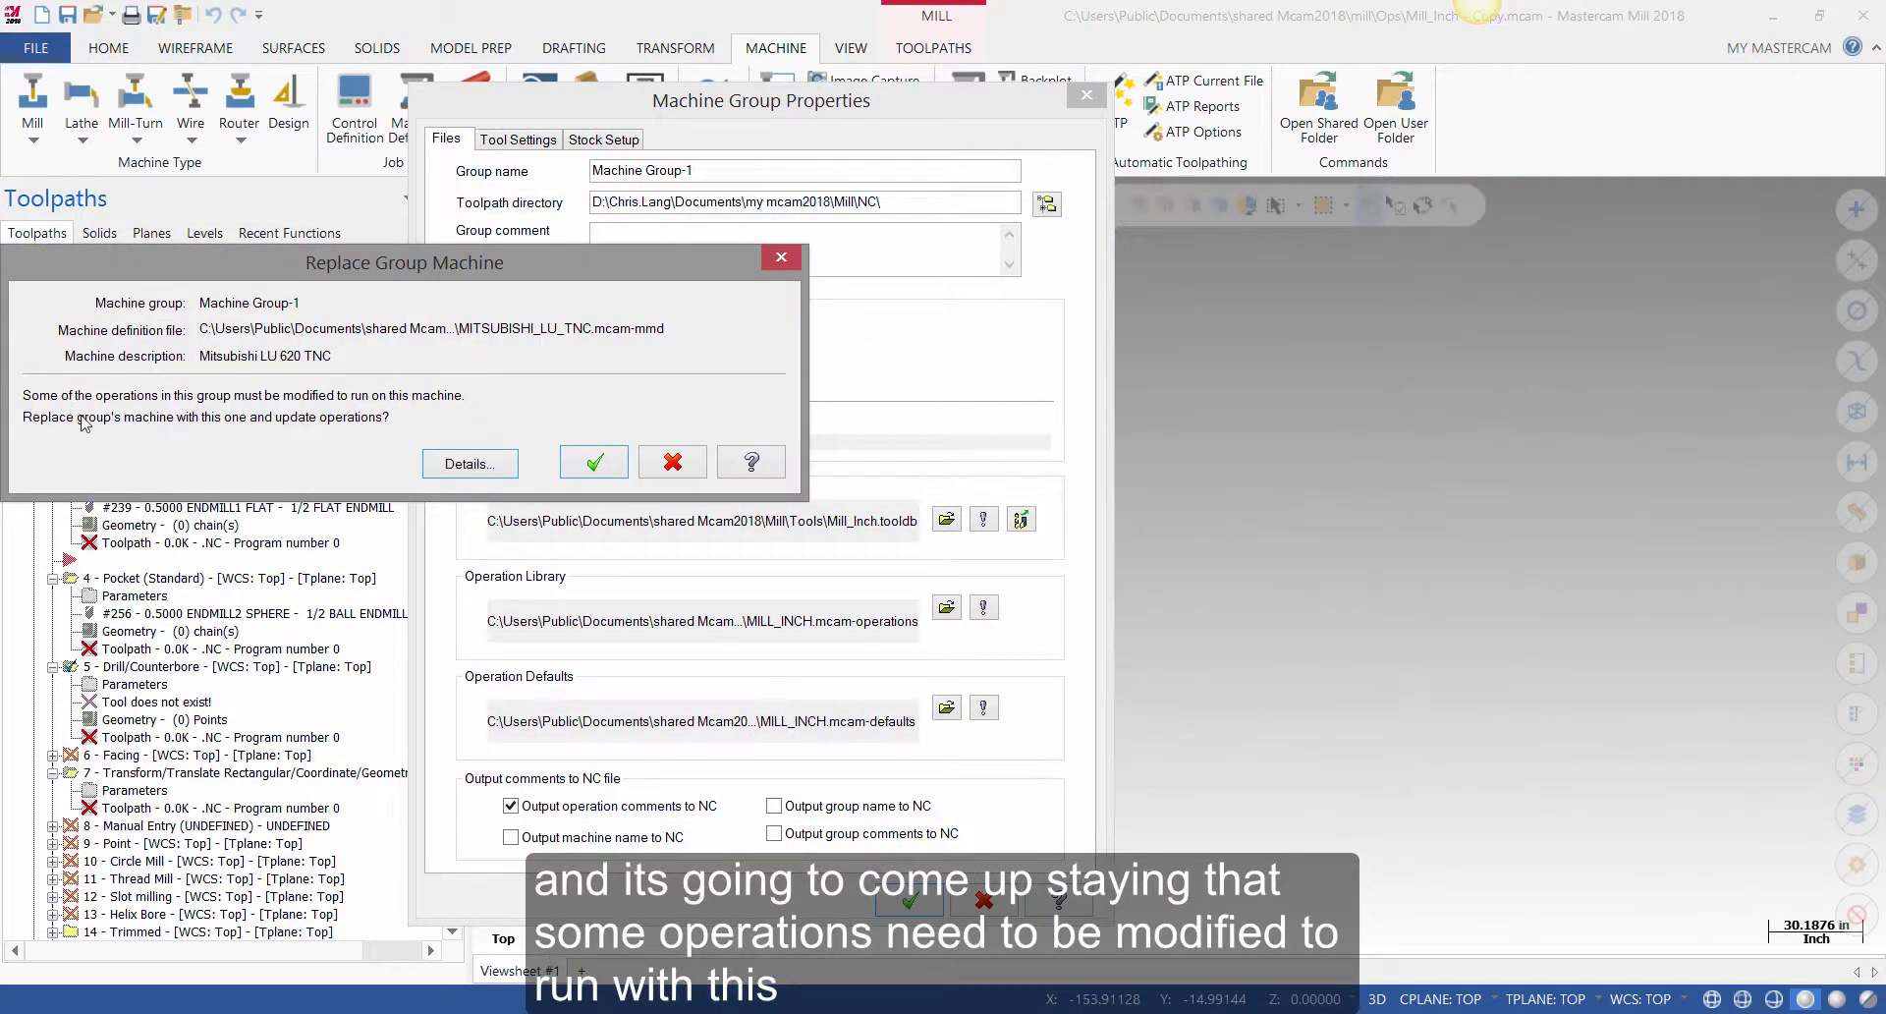
pyautogui.click(594, 463)
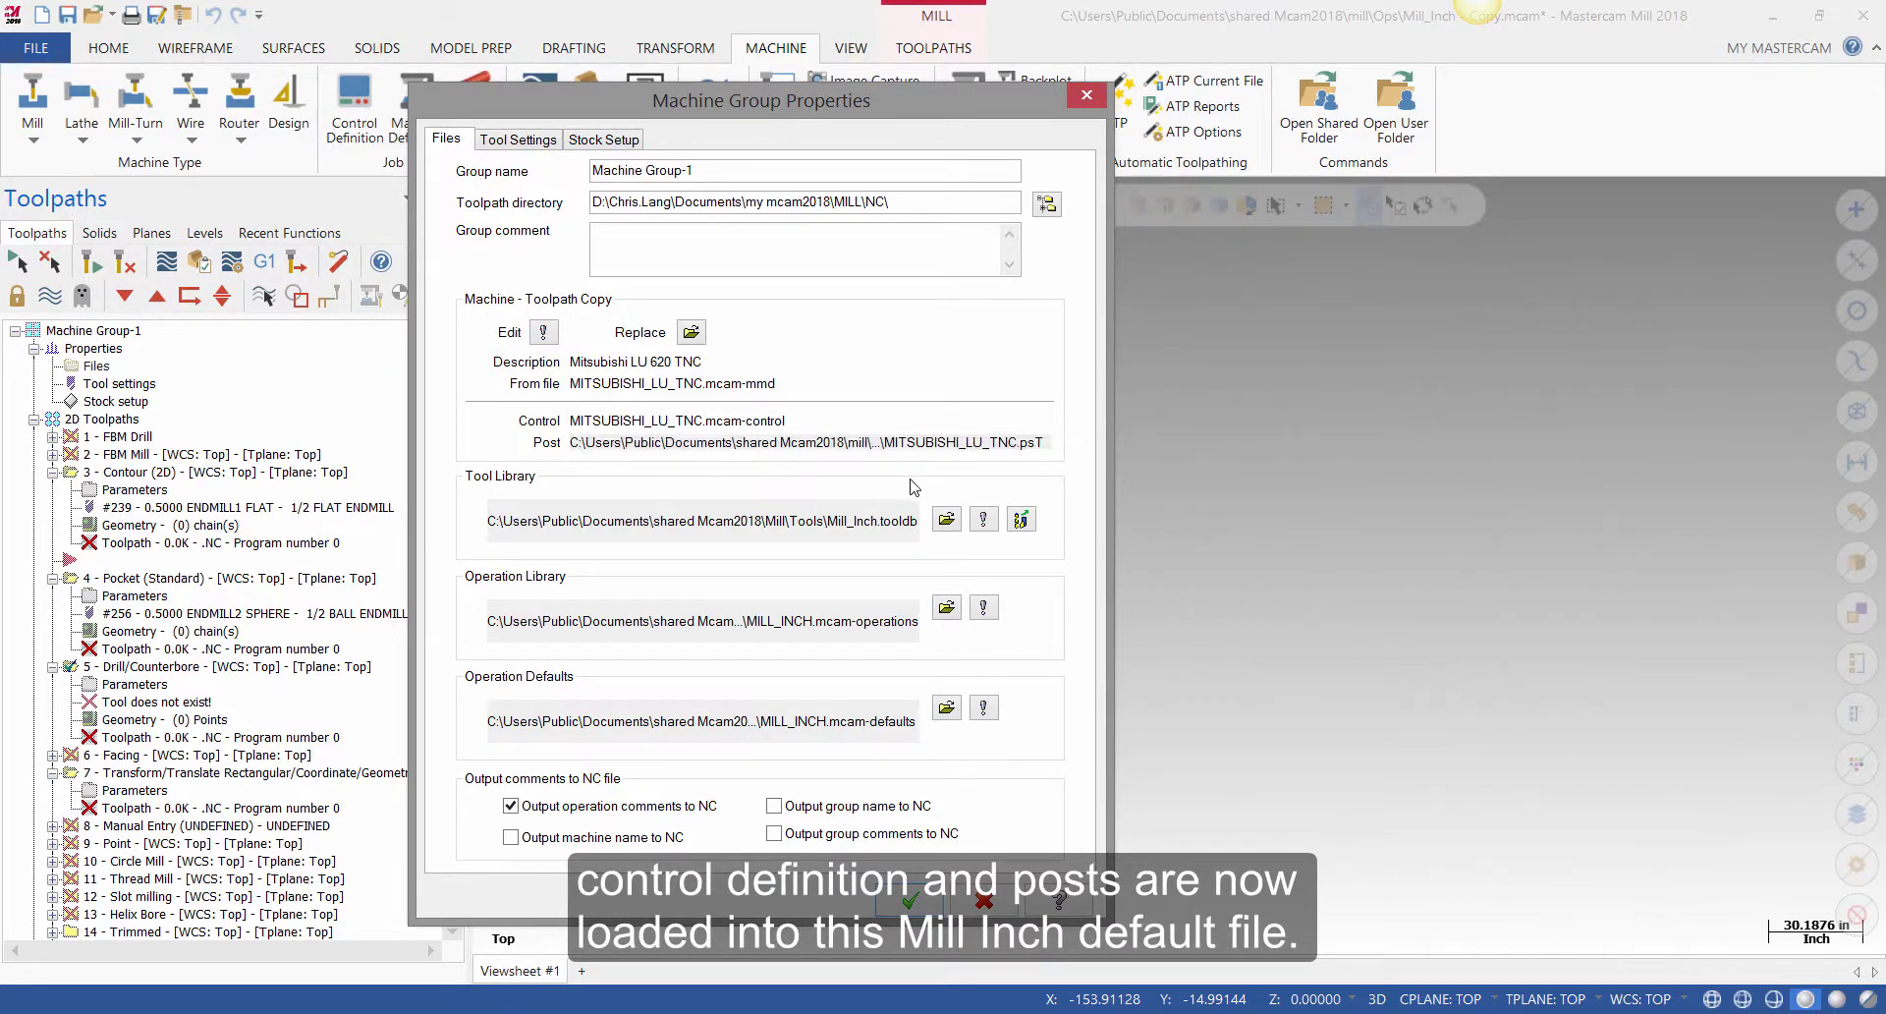
pyautogui.click(921, 903)
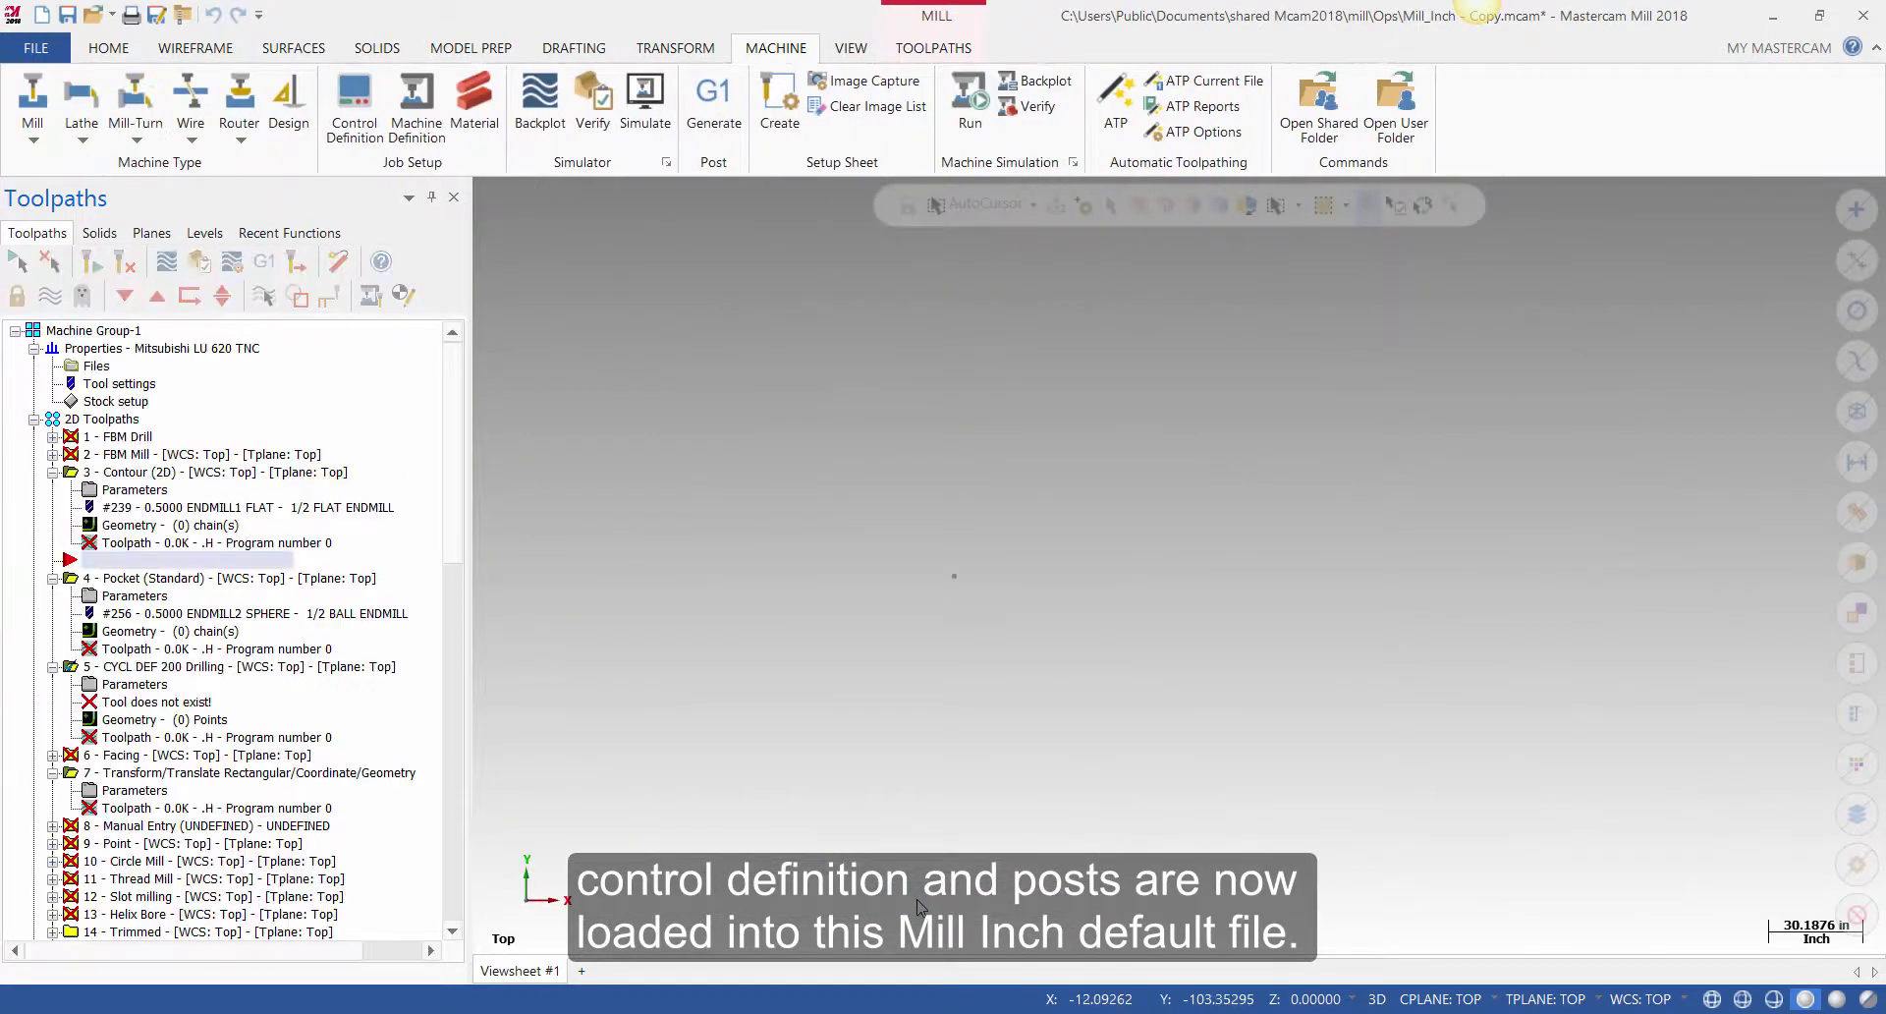
# - Set the Contour (2D) operation's Flood coolant to M08 with After timing
pyautogui.click(131, 491)
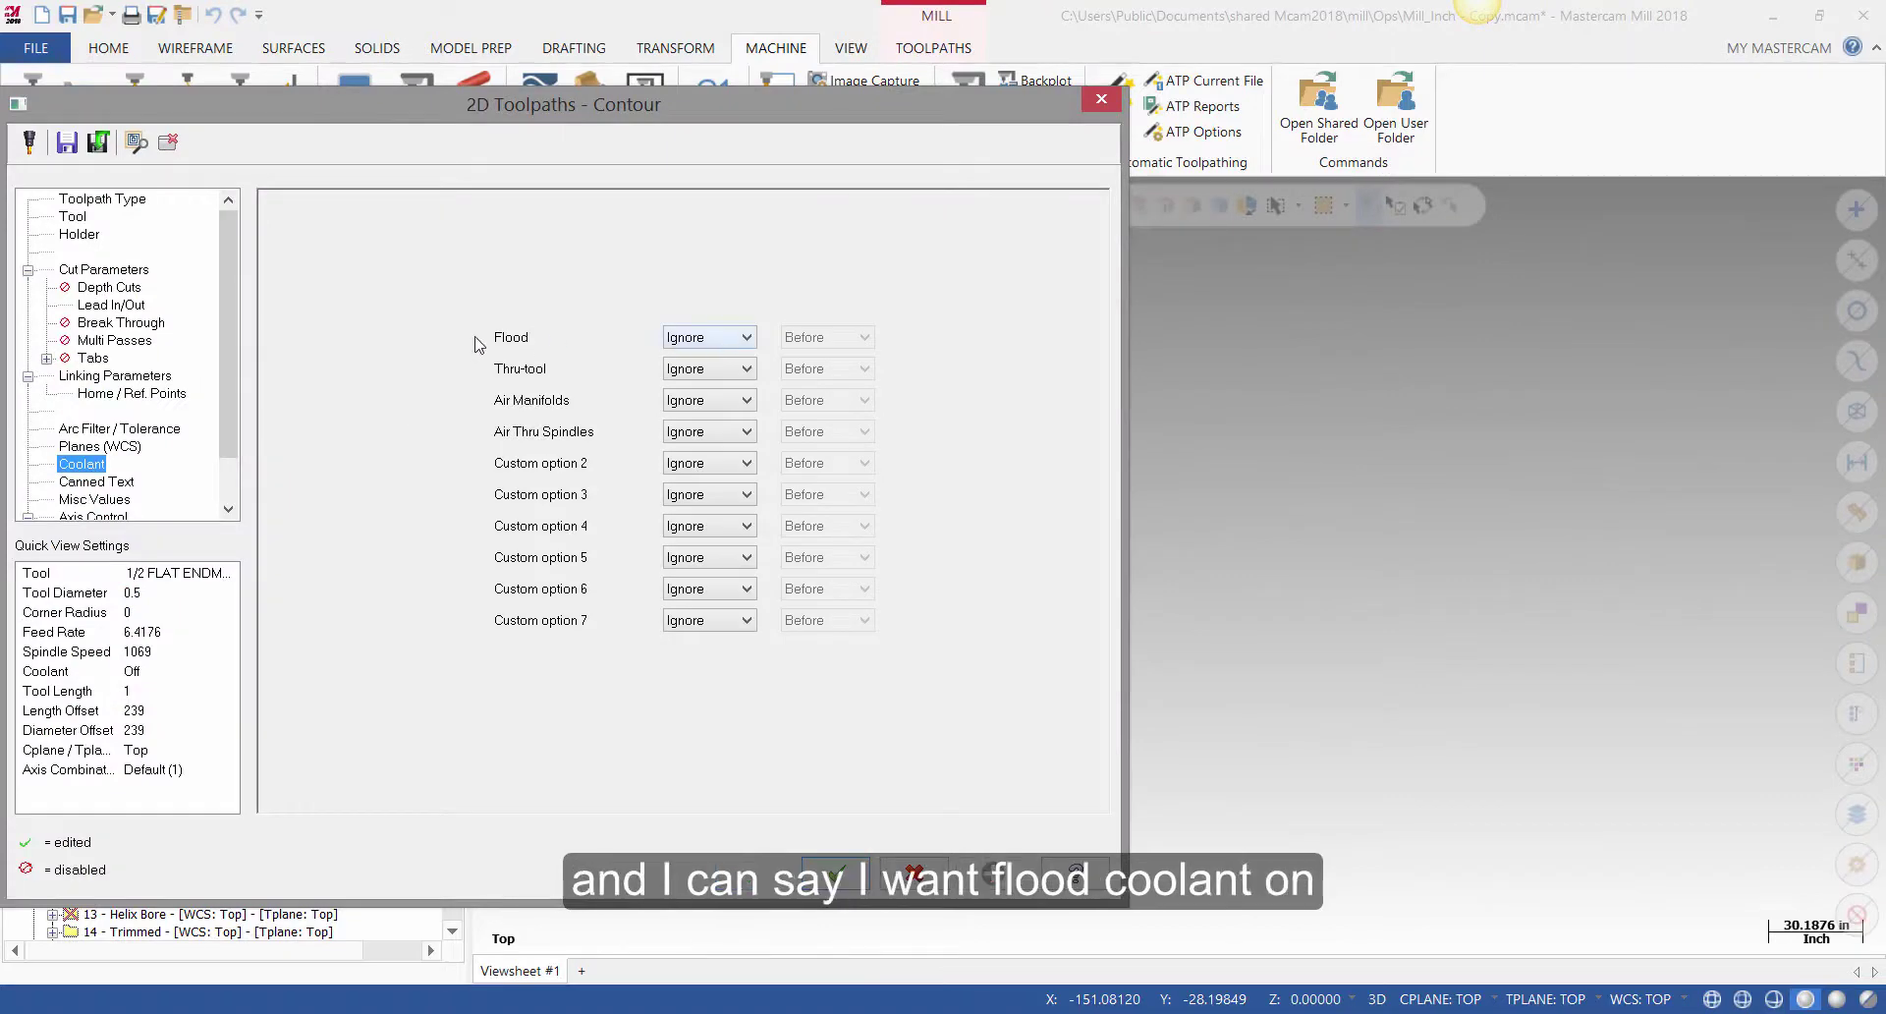
pyautogui.click(732, 337)
pyautogui.click(725, 372)
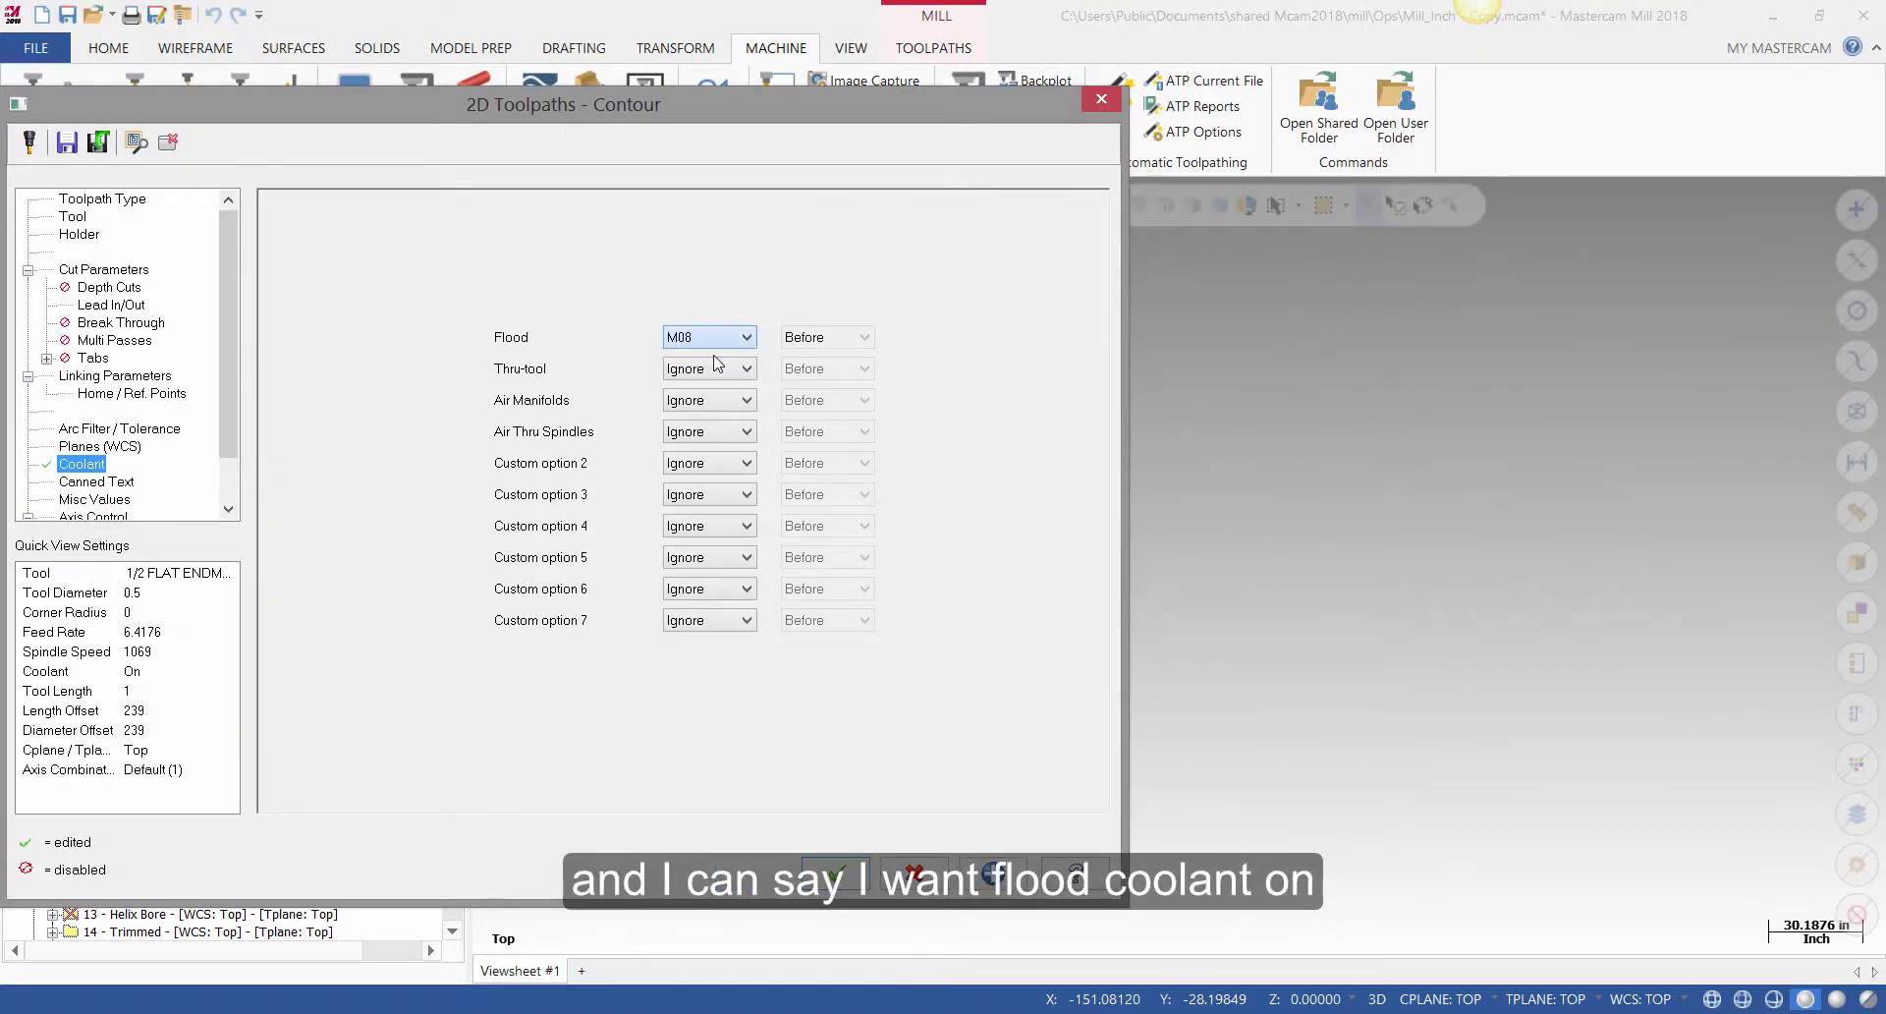
pyautogui.click(830, 337)
pyautogui.click(819, 389)
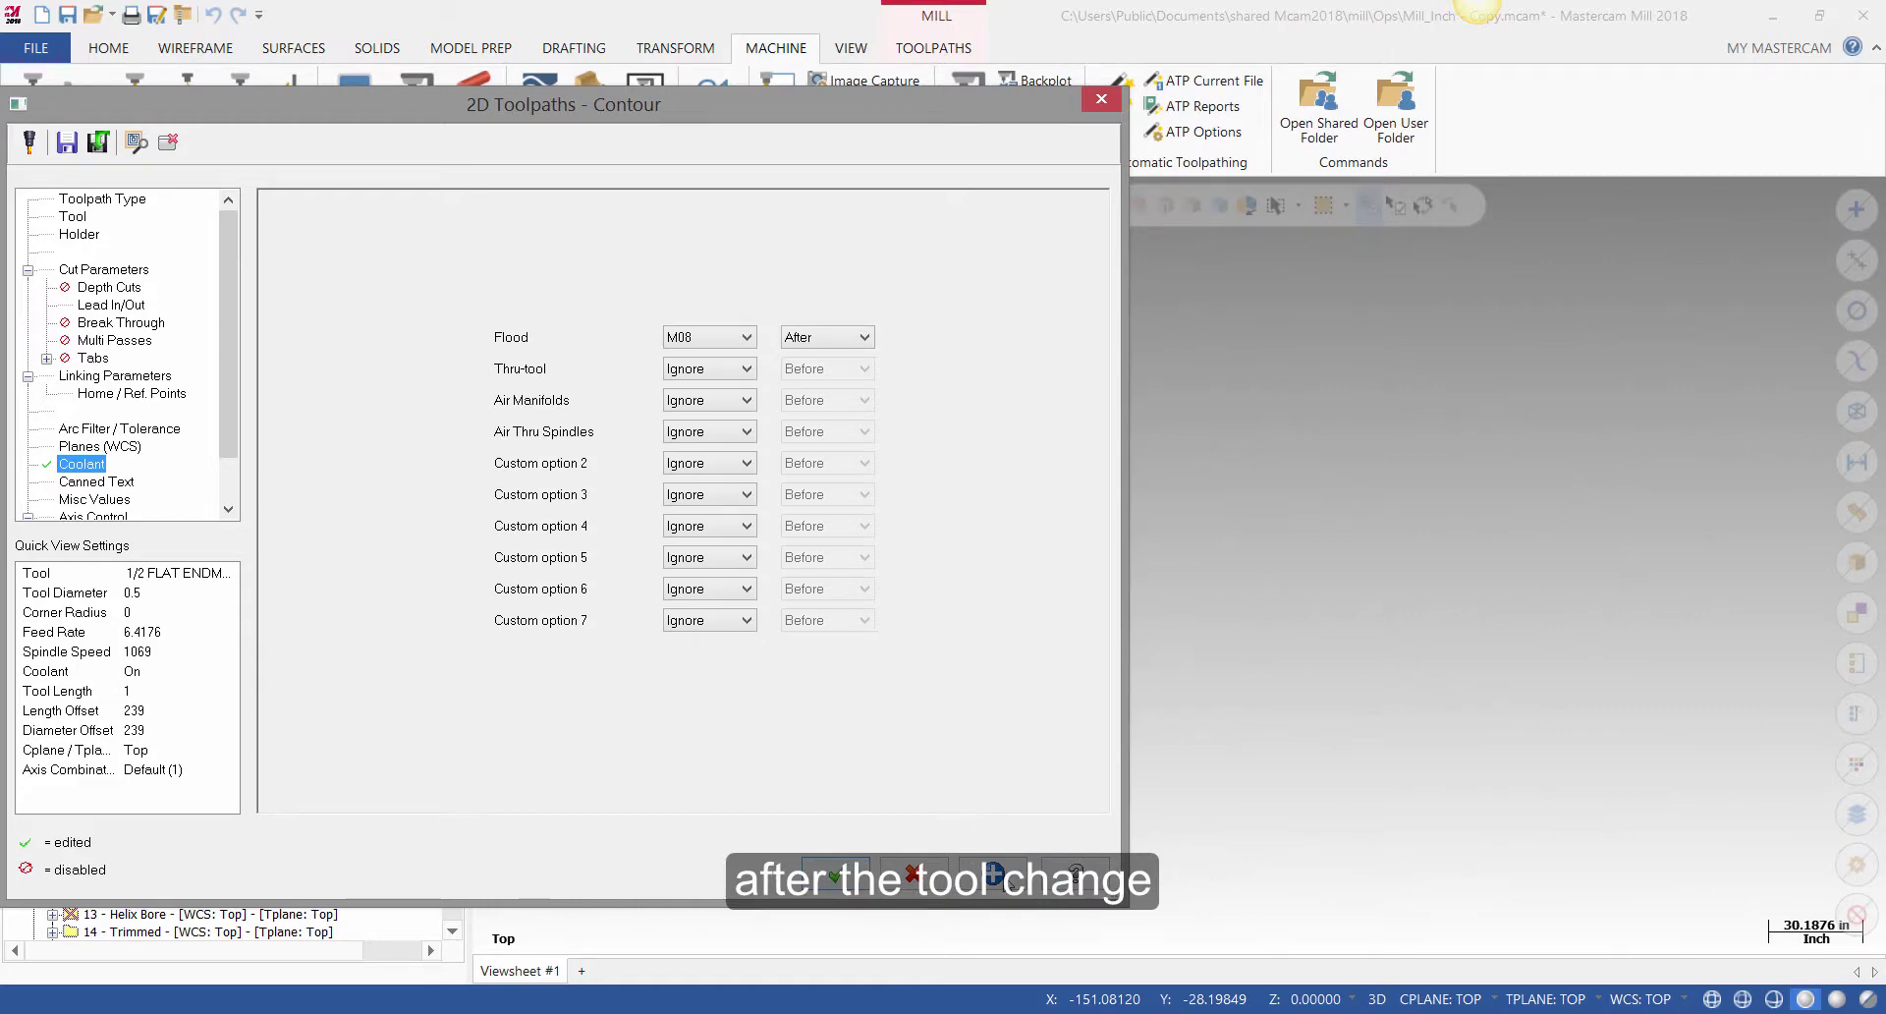
pyautogui.click(833, 874)
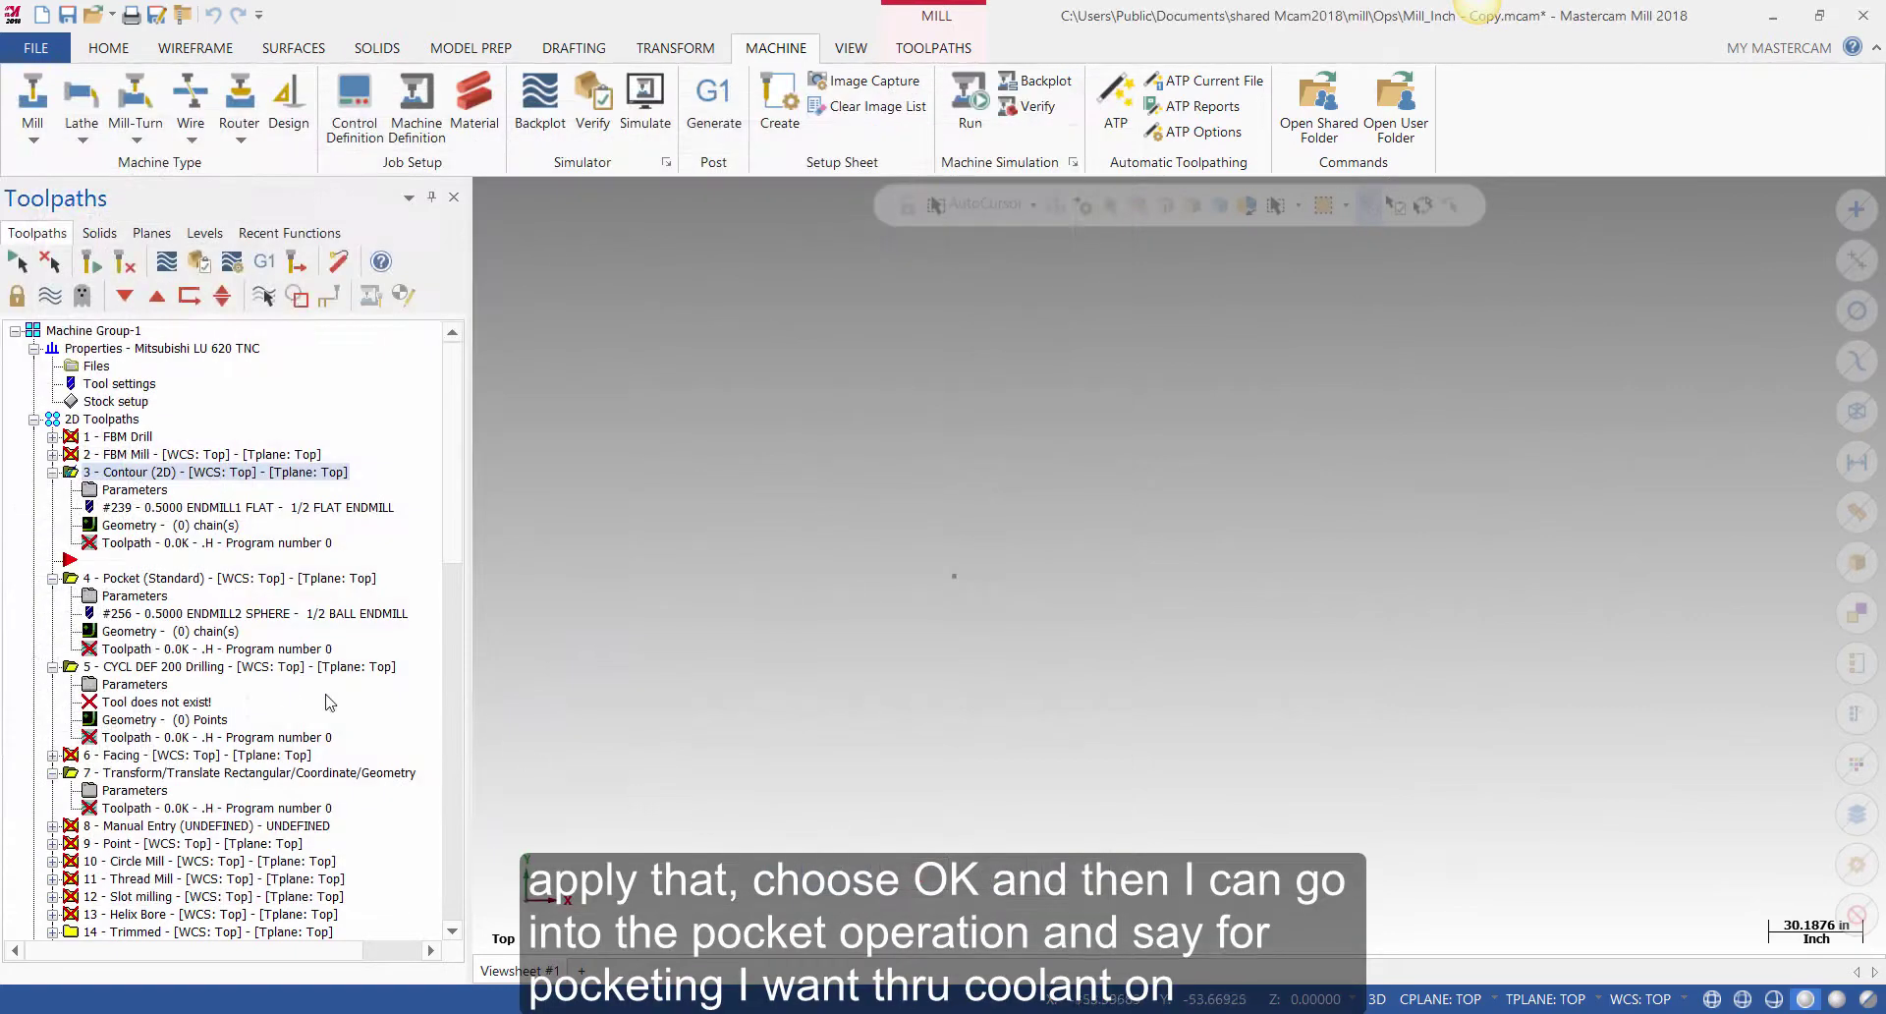
# - Set the Pocket (Standard) operation's Thru-tool coolant to M07 with After timing
pyautogui.click(137, 598)
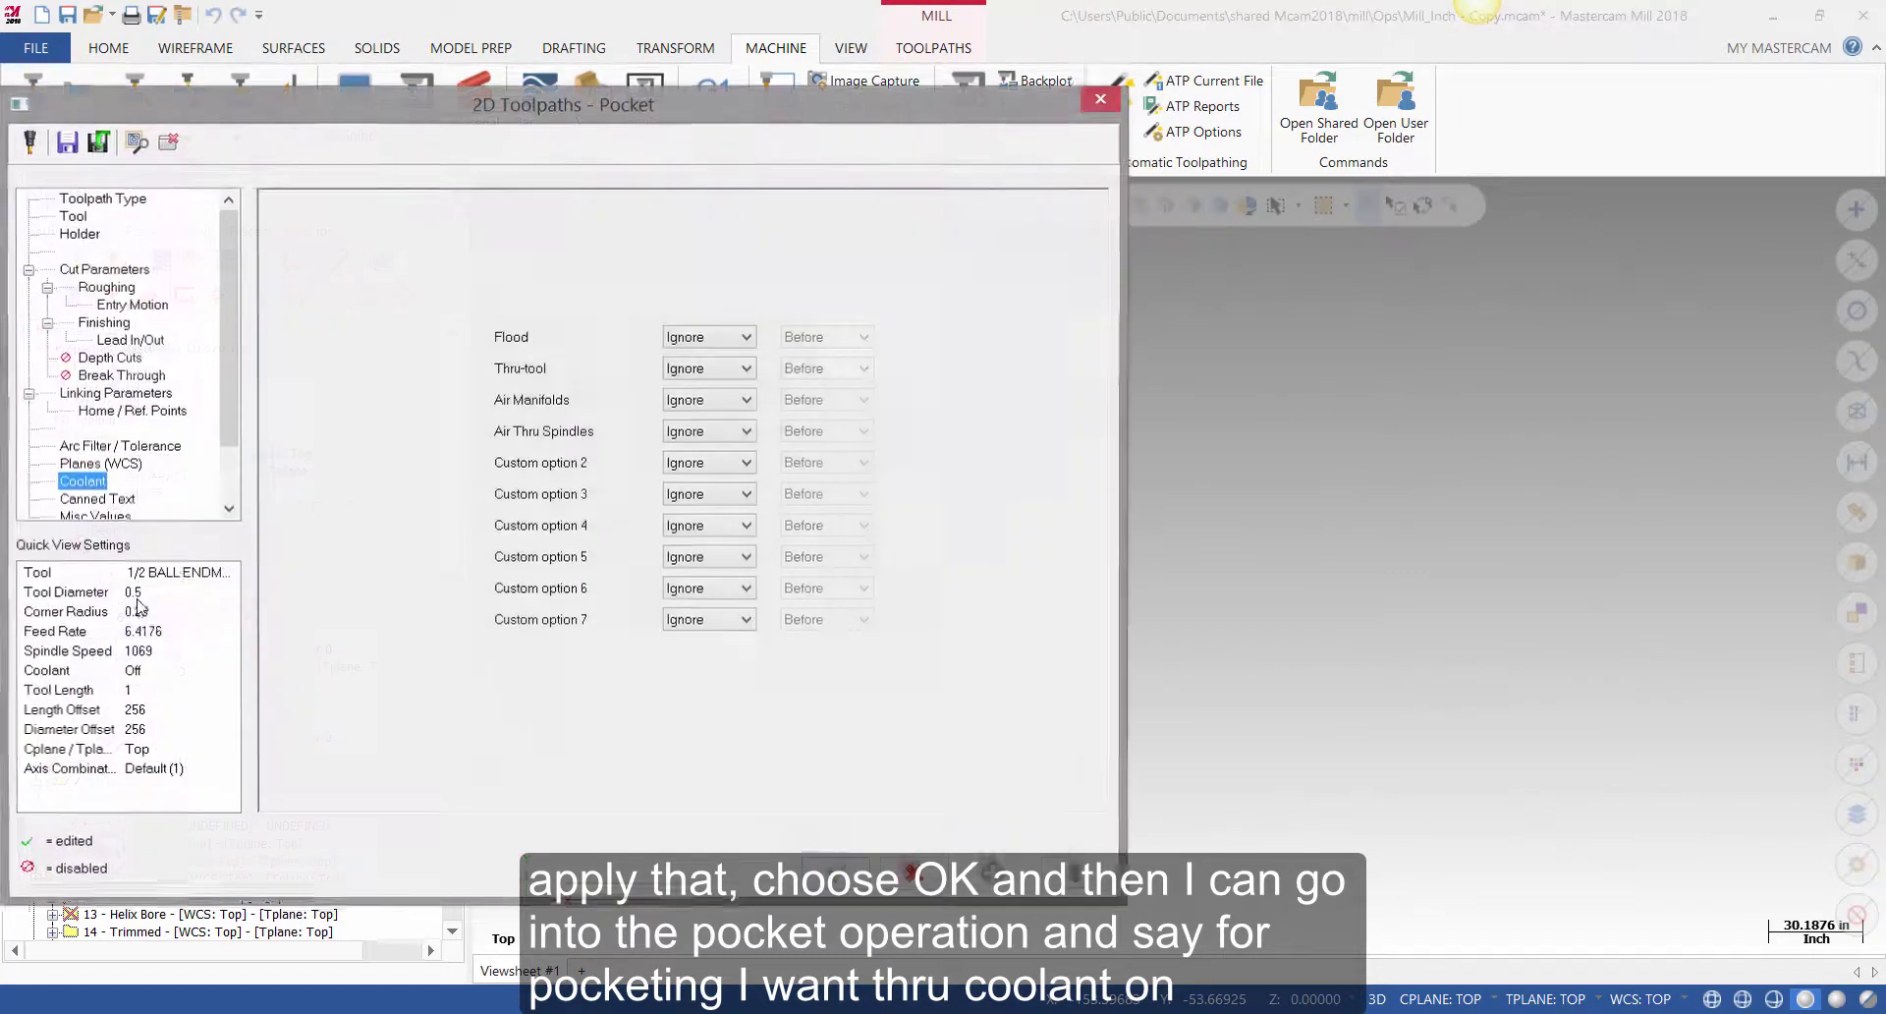
pyautogui.click(703, 370)
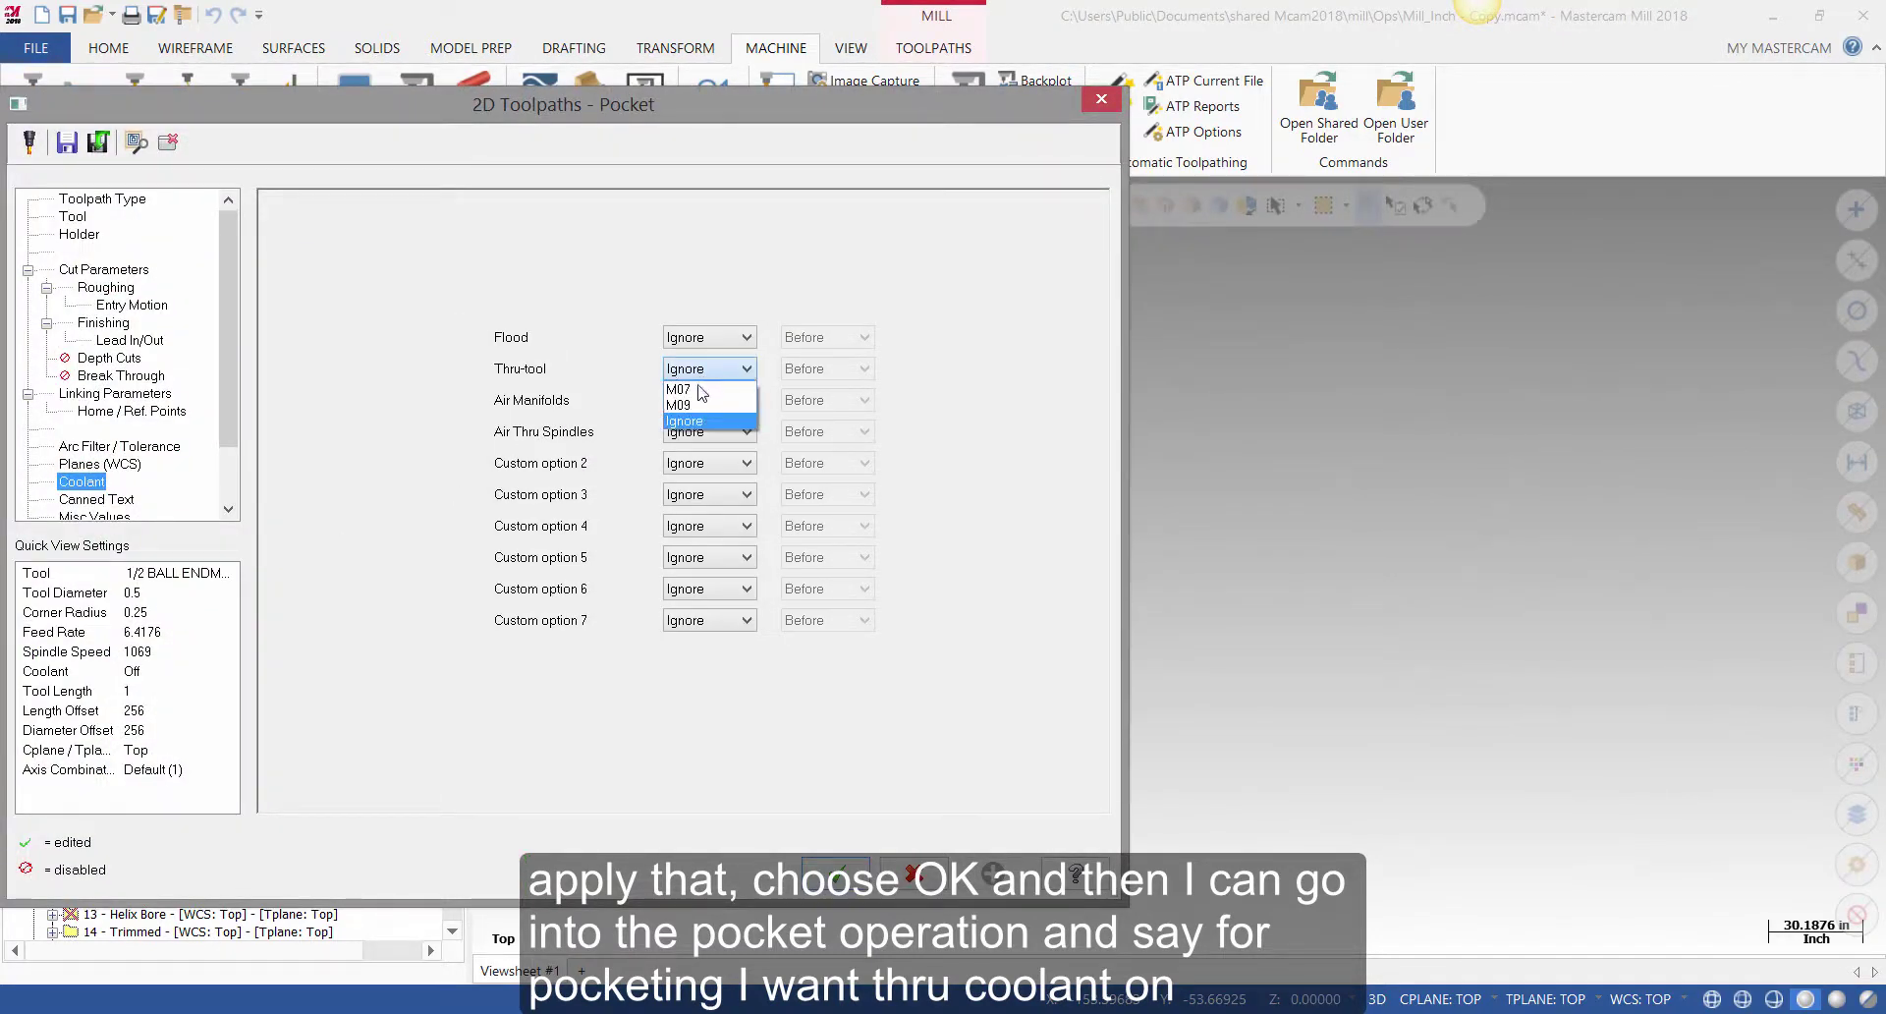
pyautogui.click(703, 390)
pyautogui.click(817, 369)
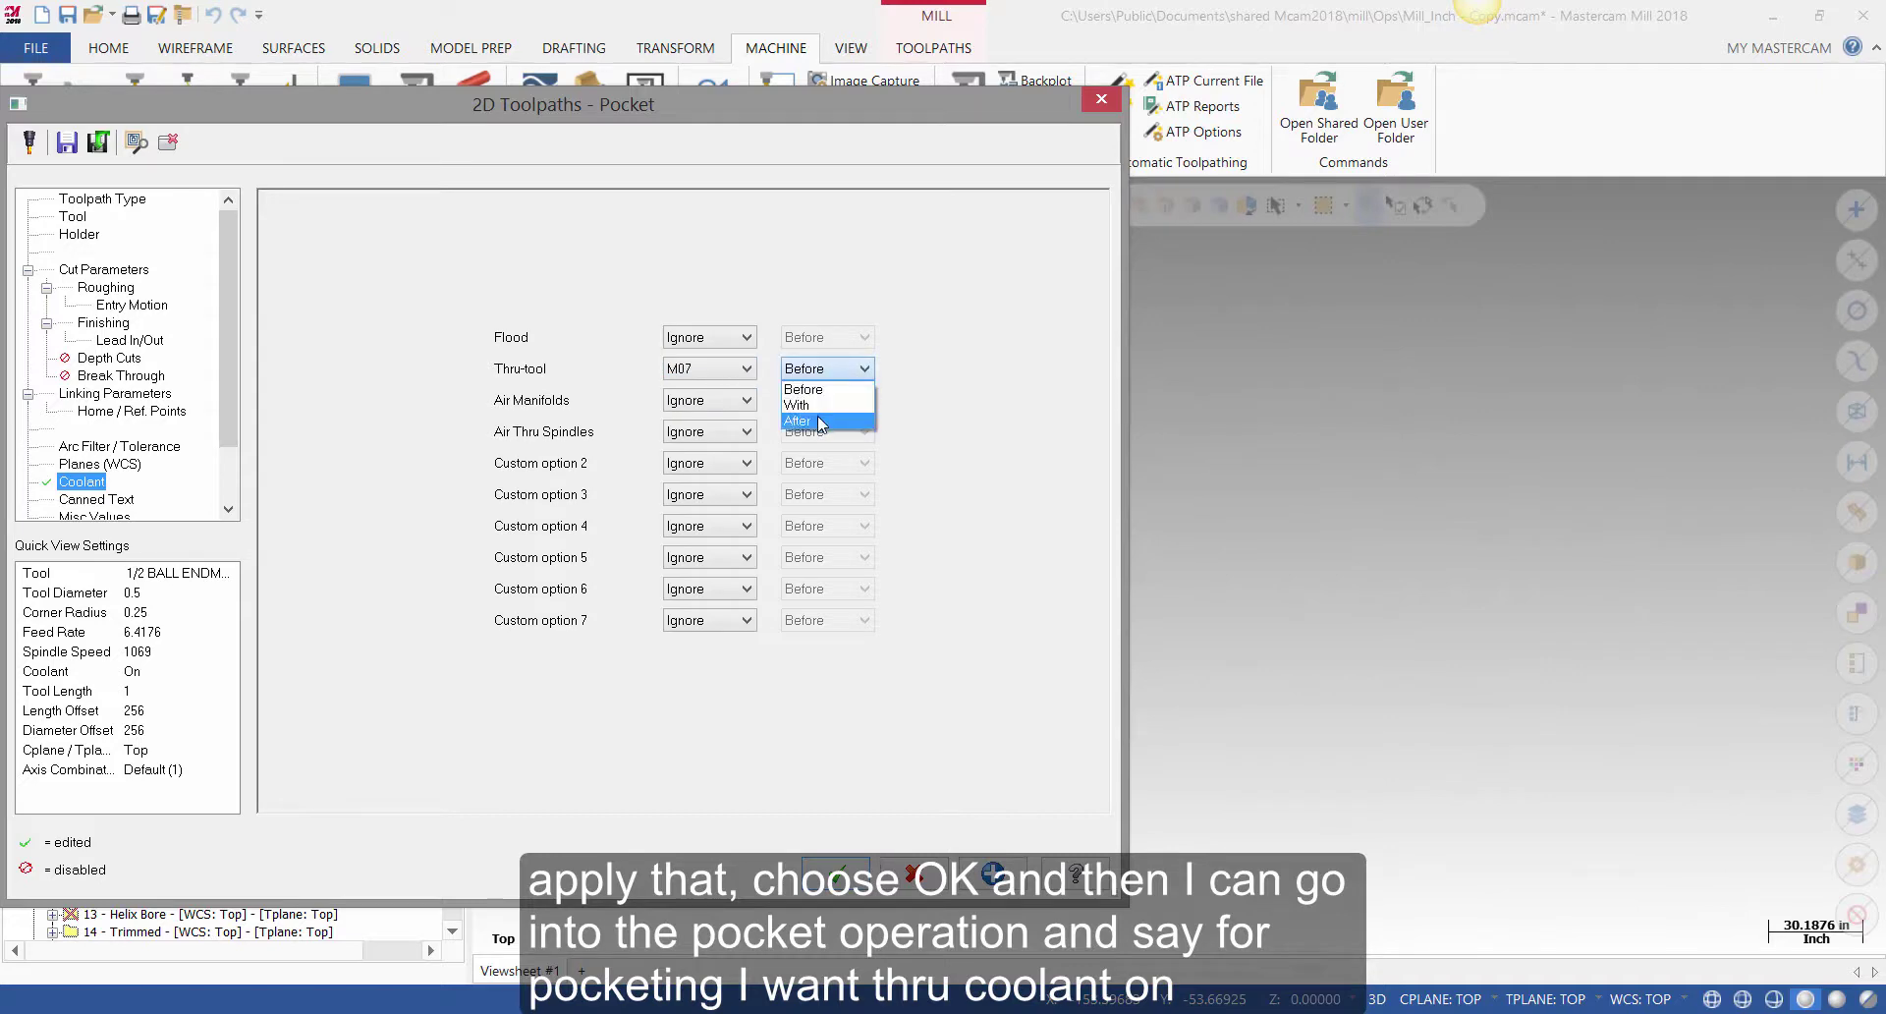
pyautogui.click(819, 421)
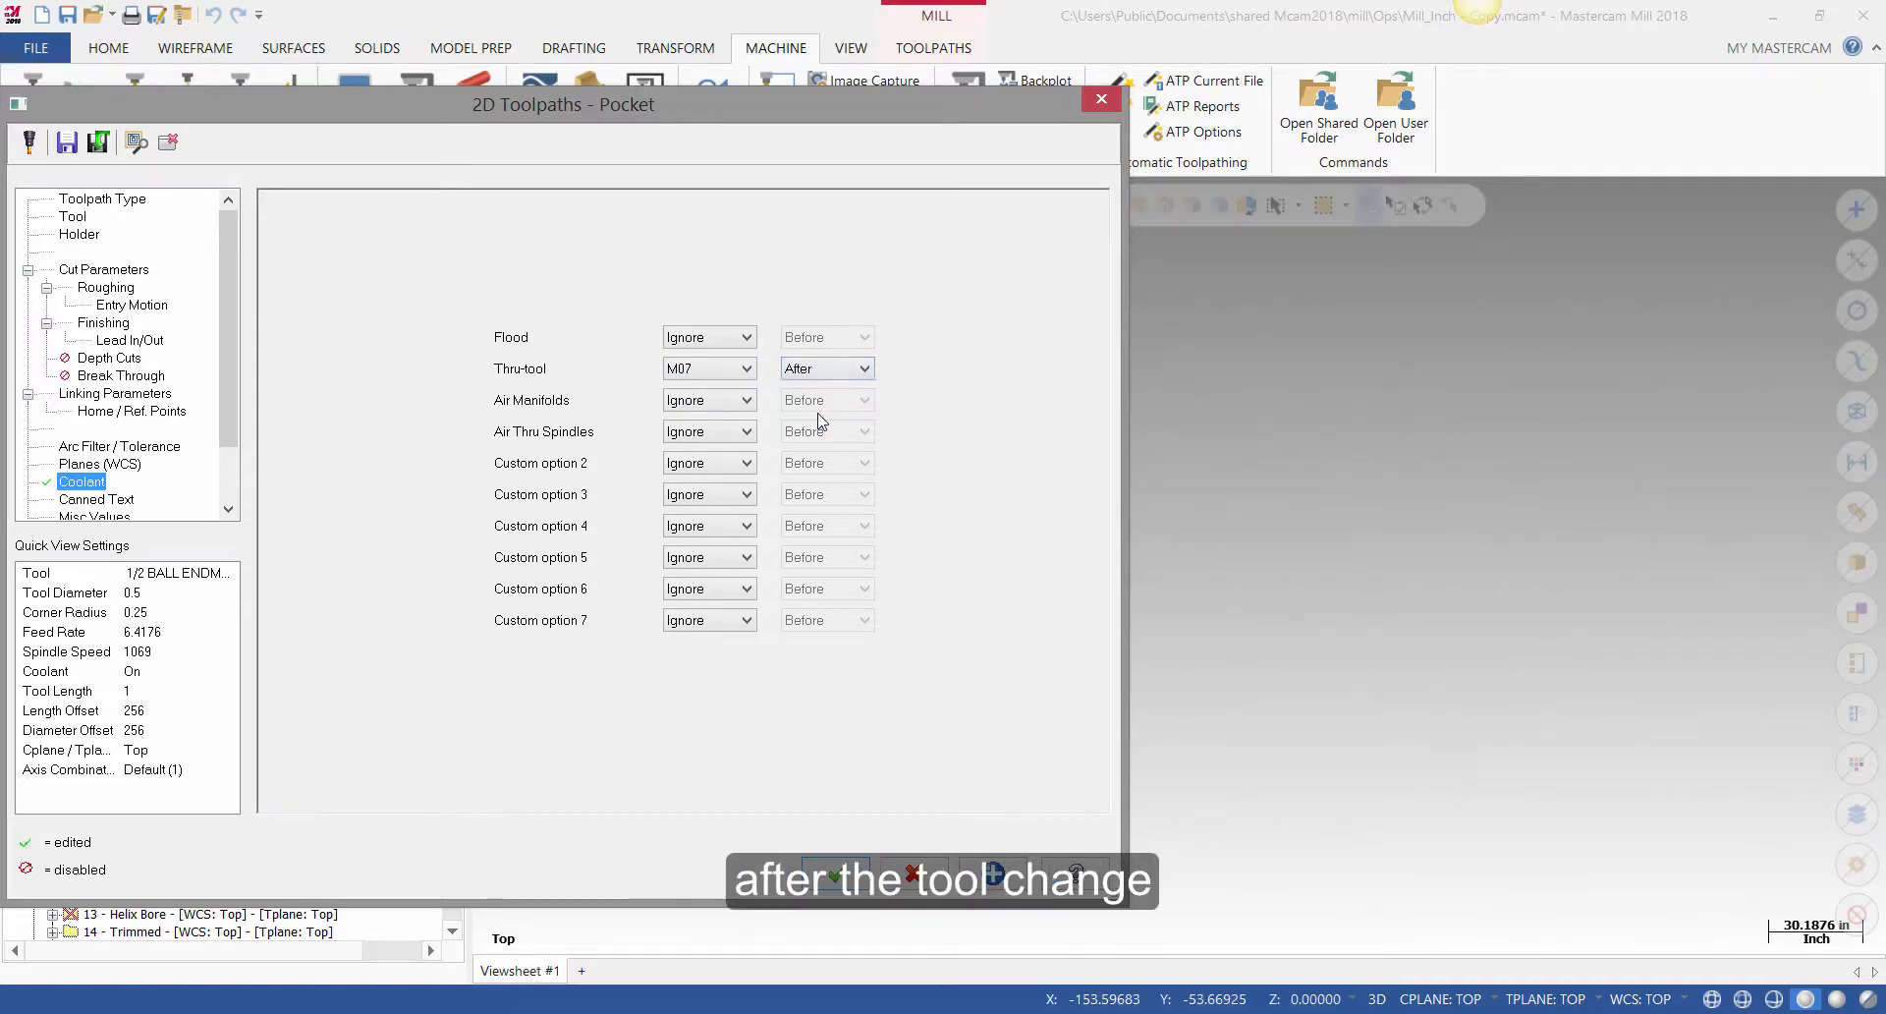
pyautogui.click(834, 872)
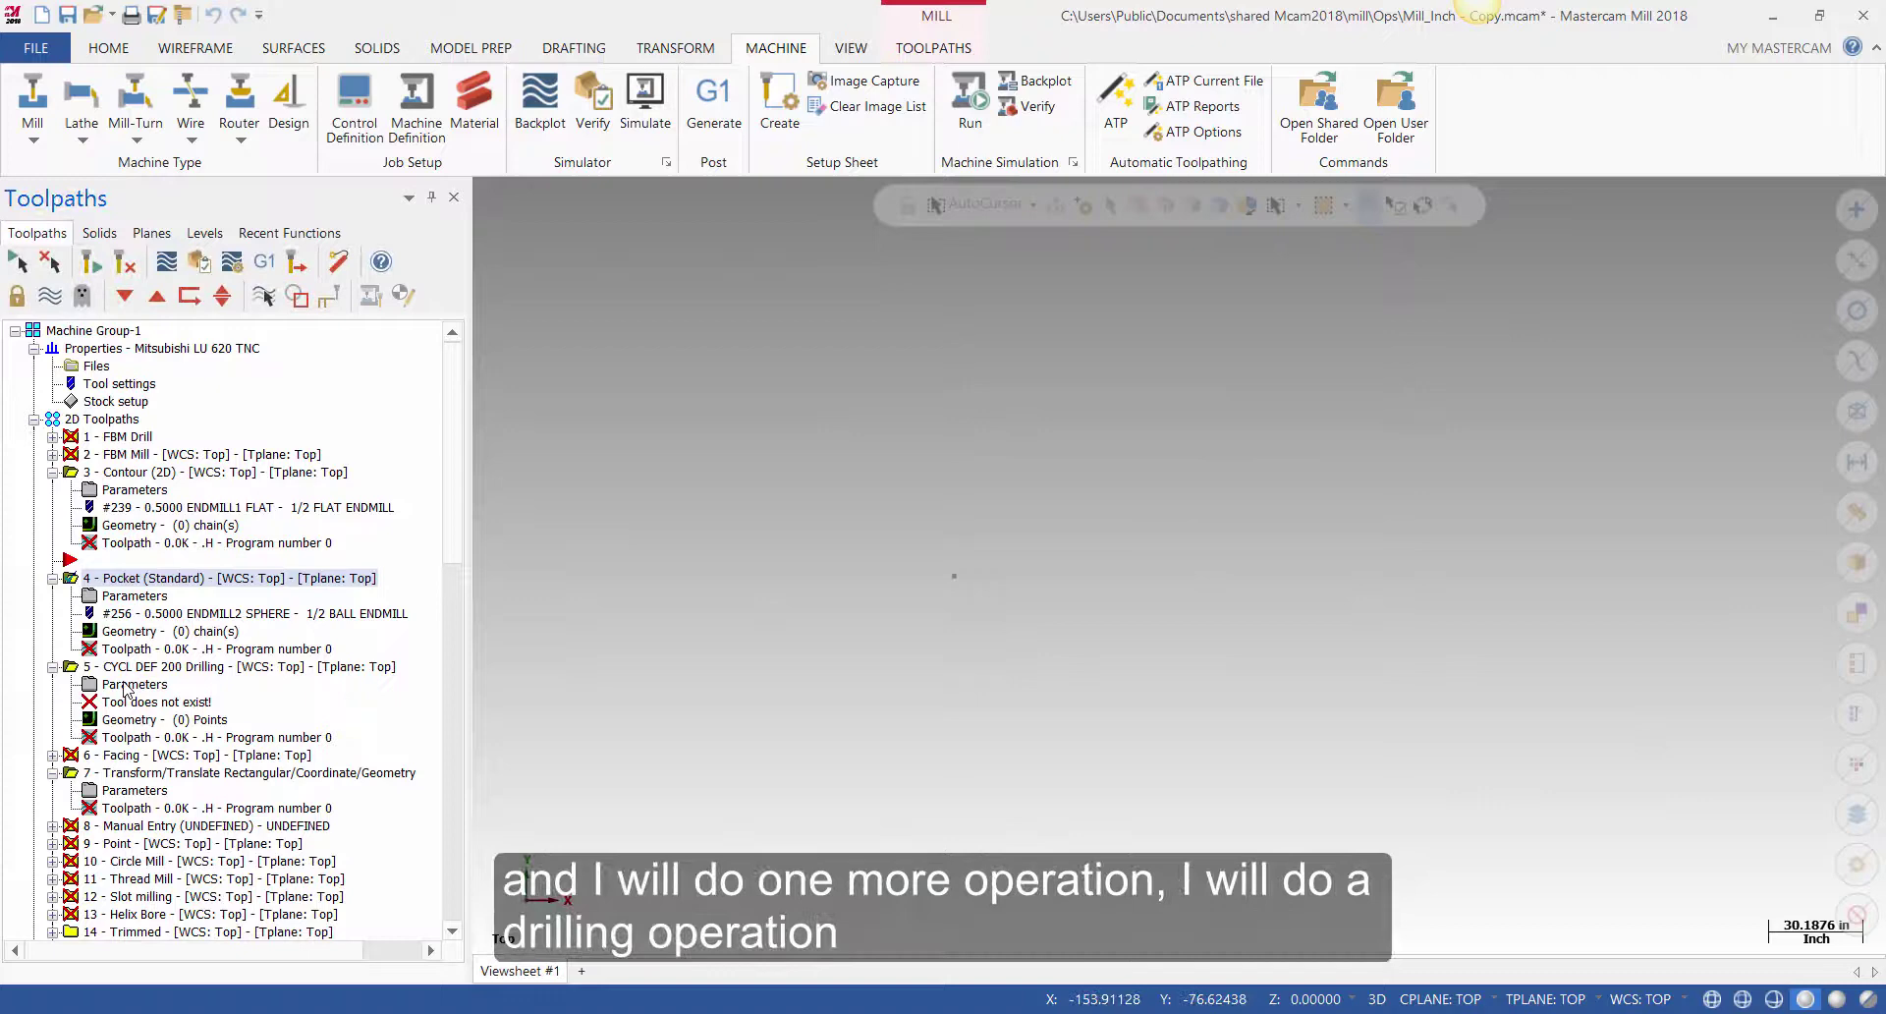
# - Set the CYCL DEF 200 Drilling operation's Flood coolant to M08 with With timing
pyautogui.click(135, 685)
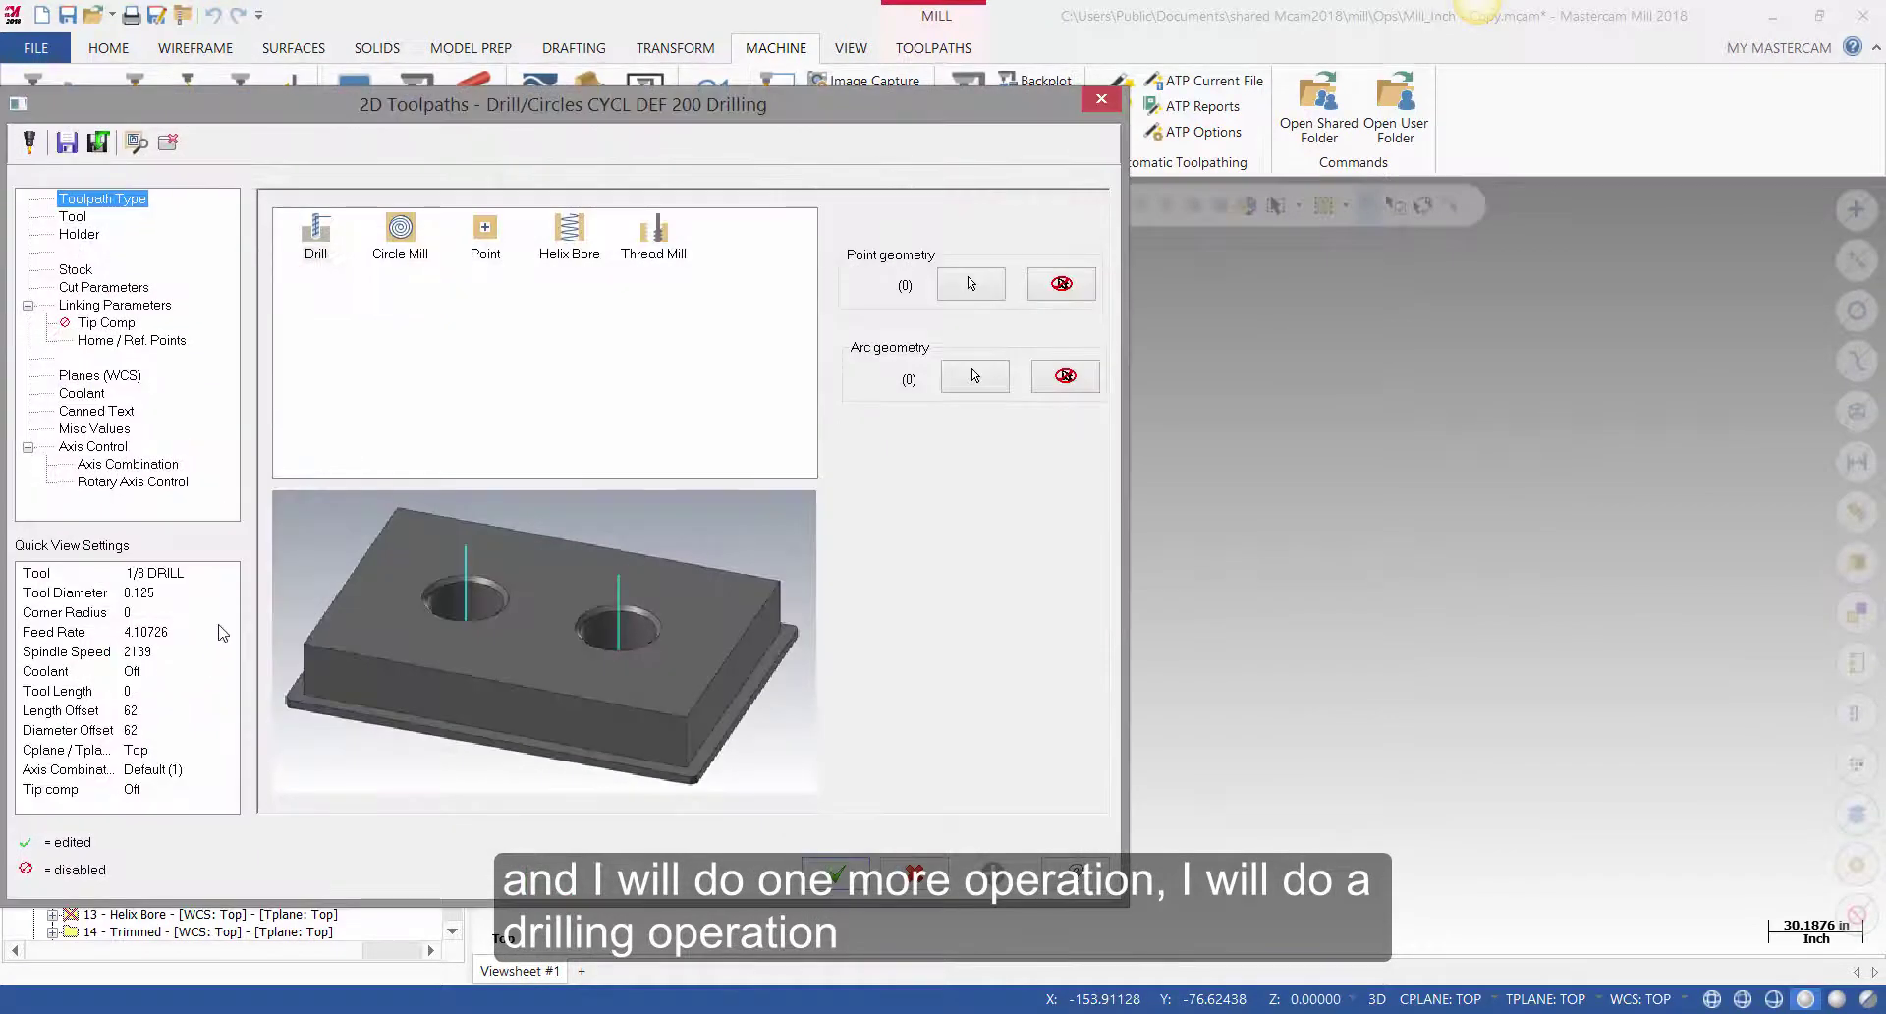
pyautogui.click(88, 395)
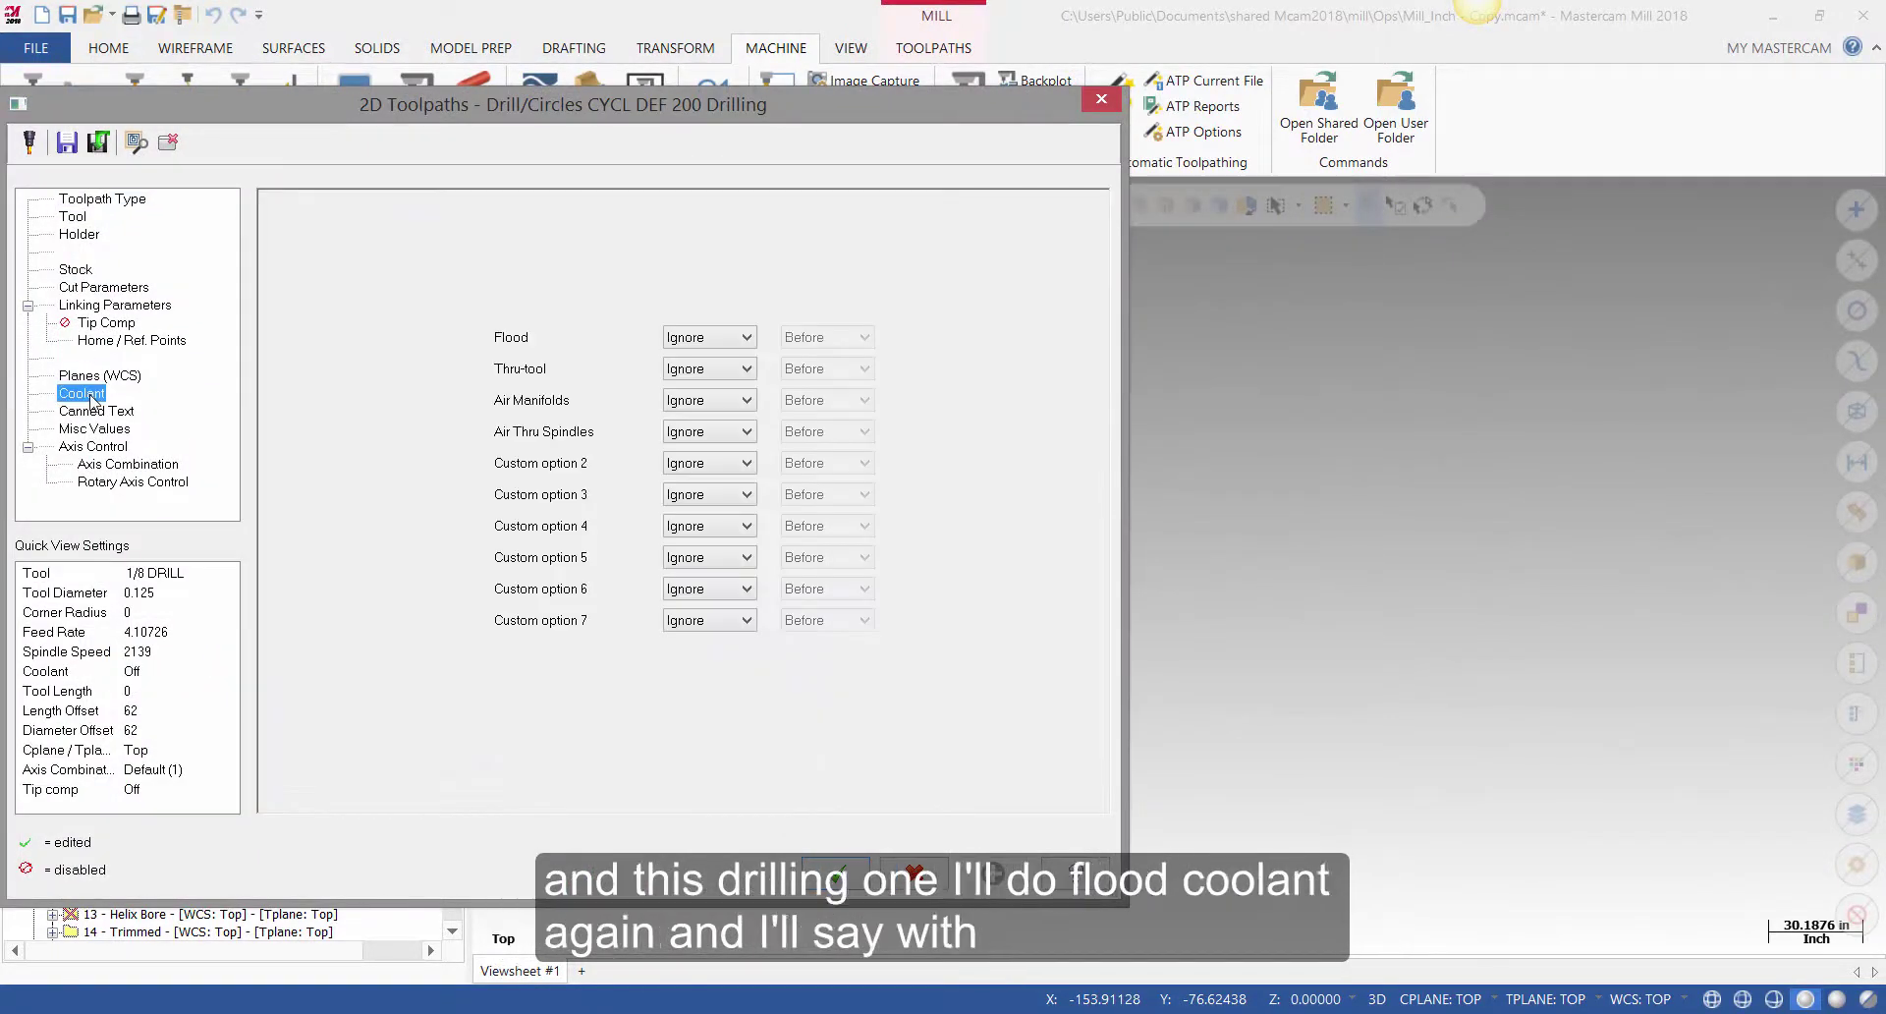
pyautogui.click(727, 337)
pyautogui.click(710, 367)
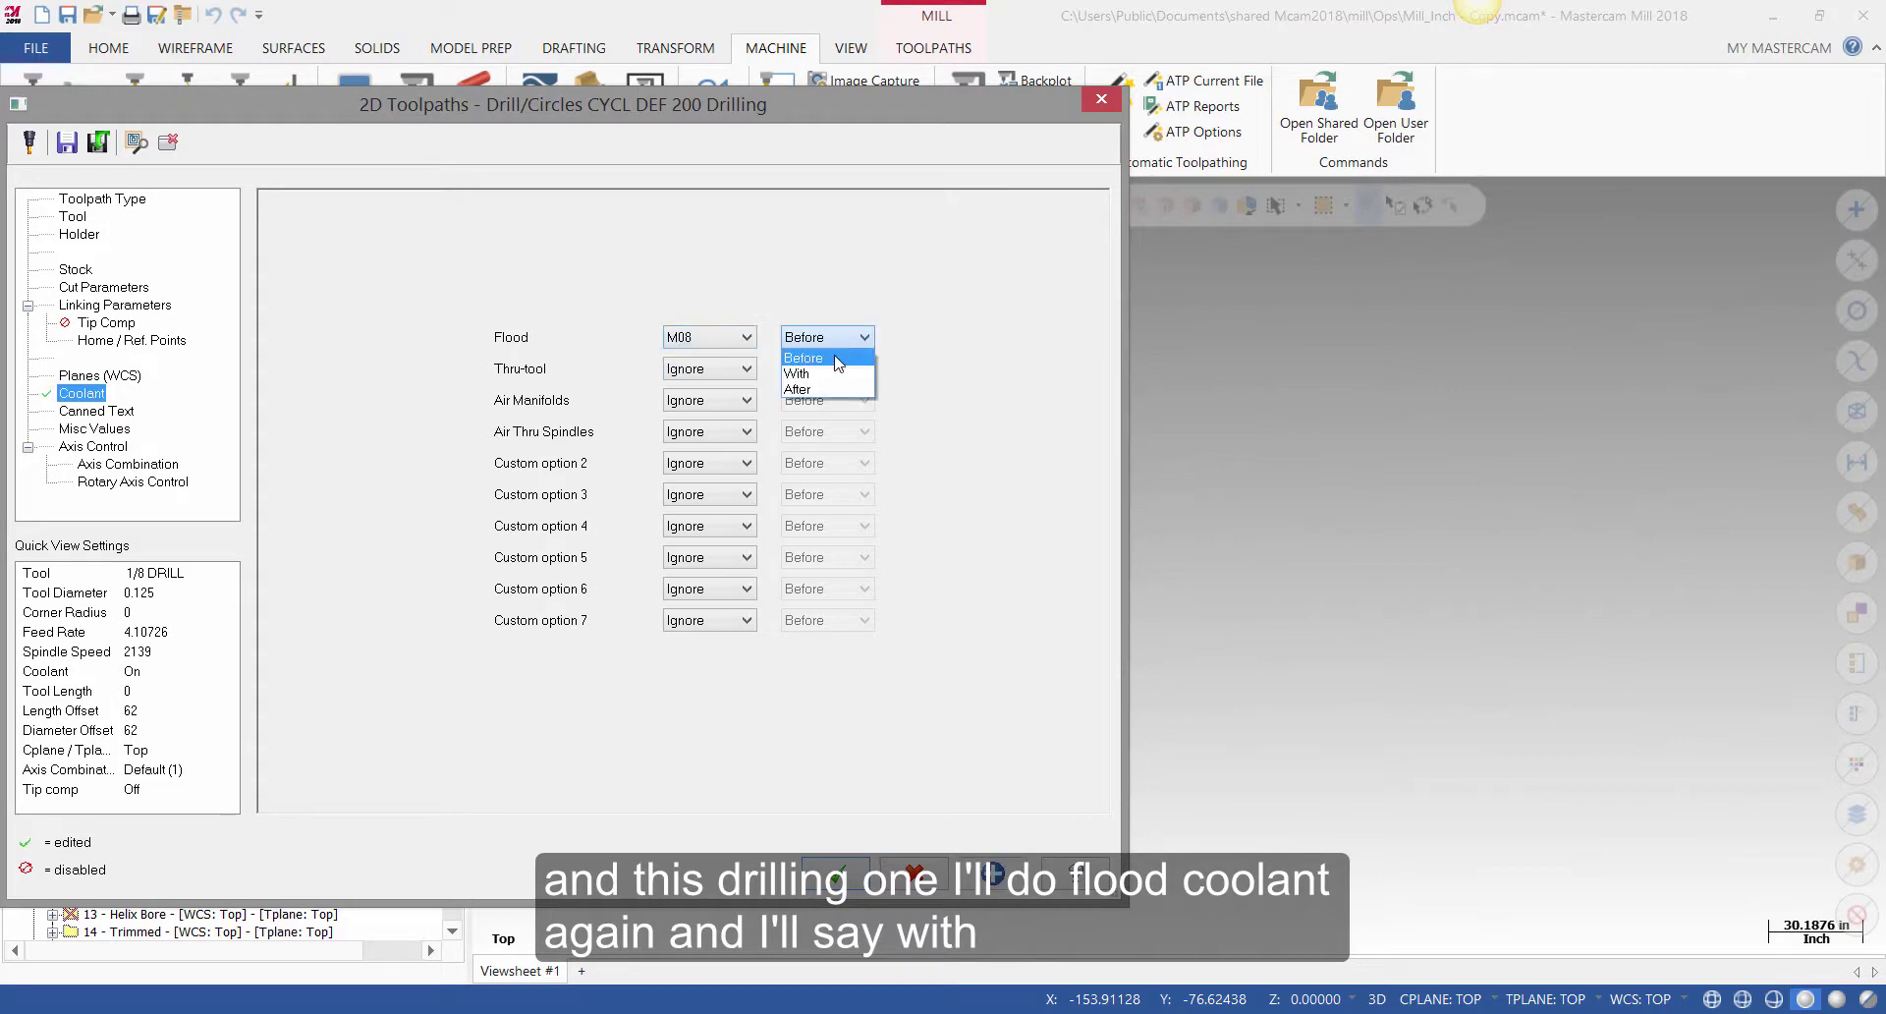
pyautogui.click(831, 373)
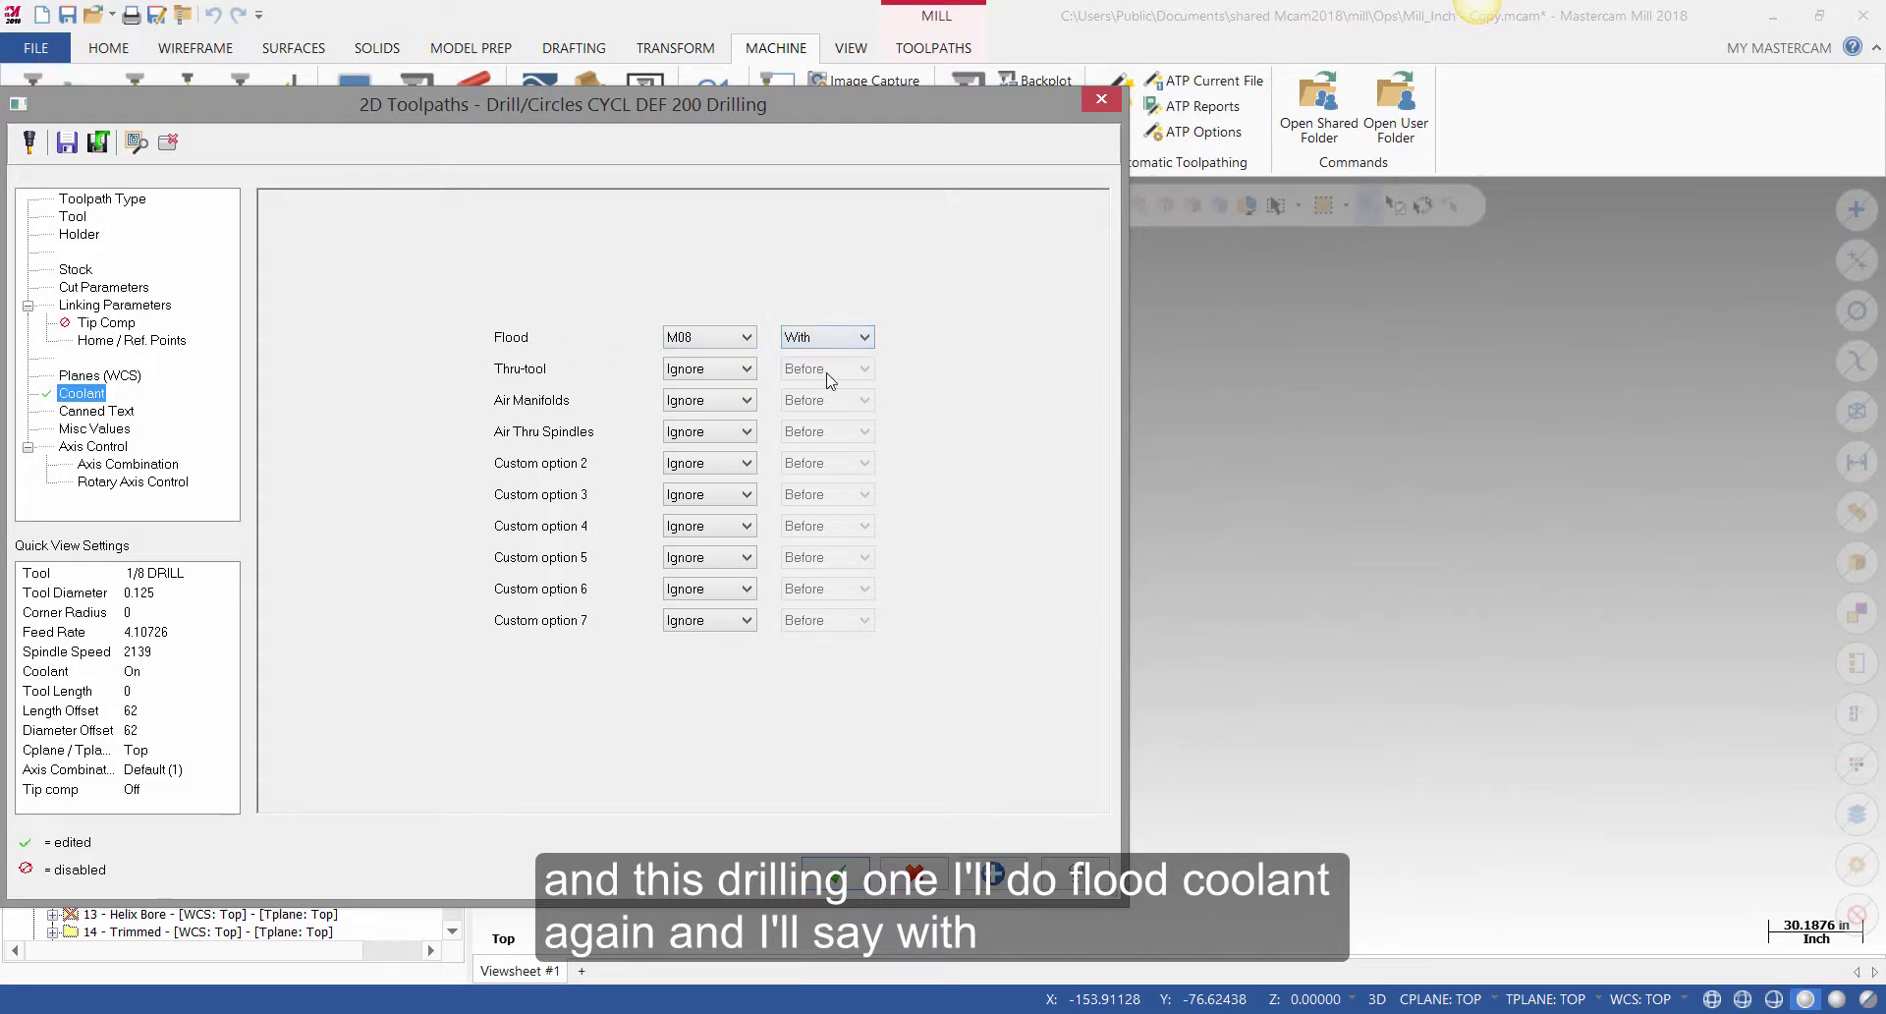
pyautogui.click(851, 879)
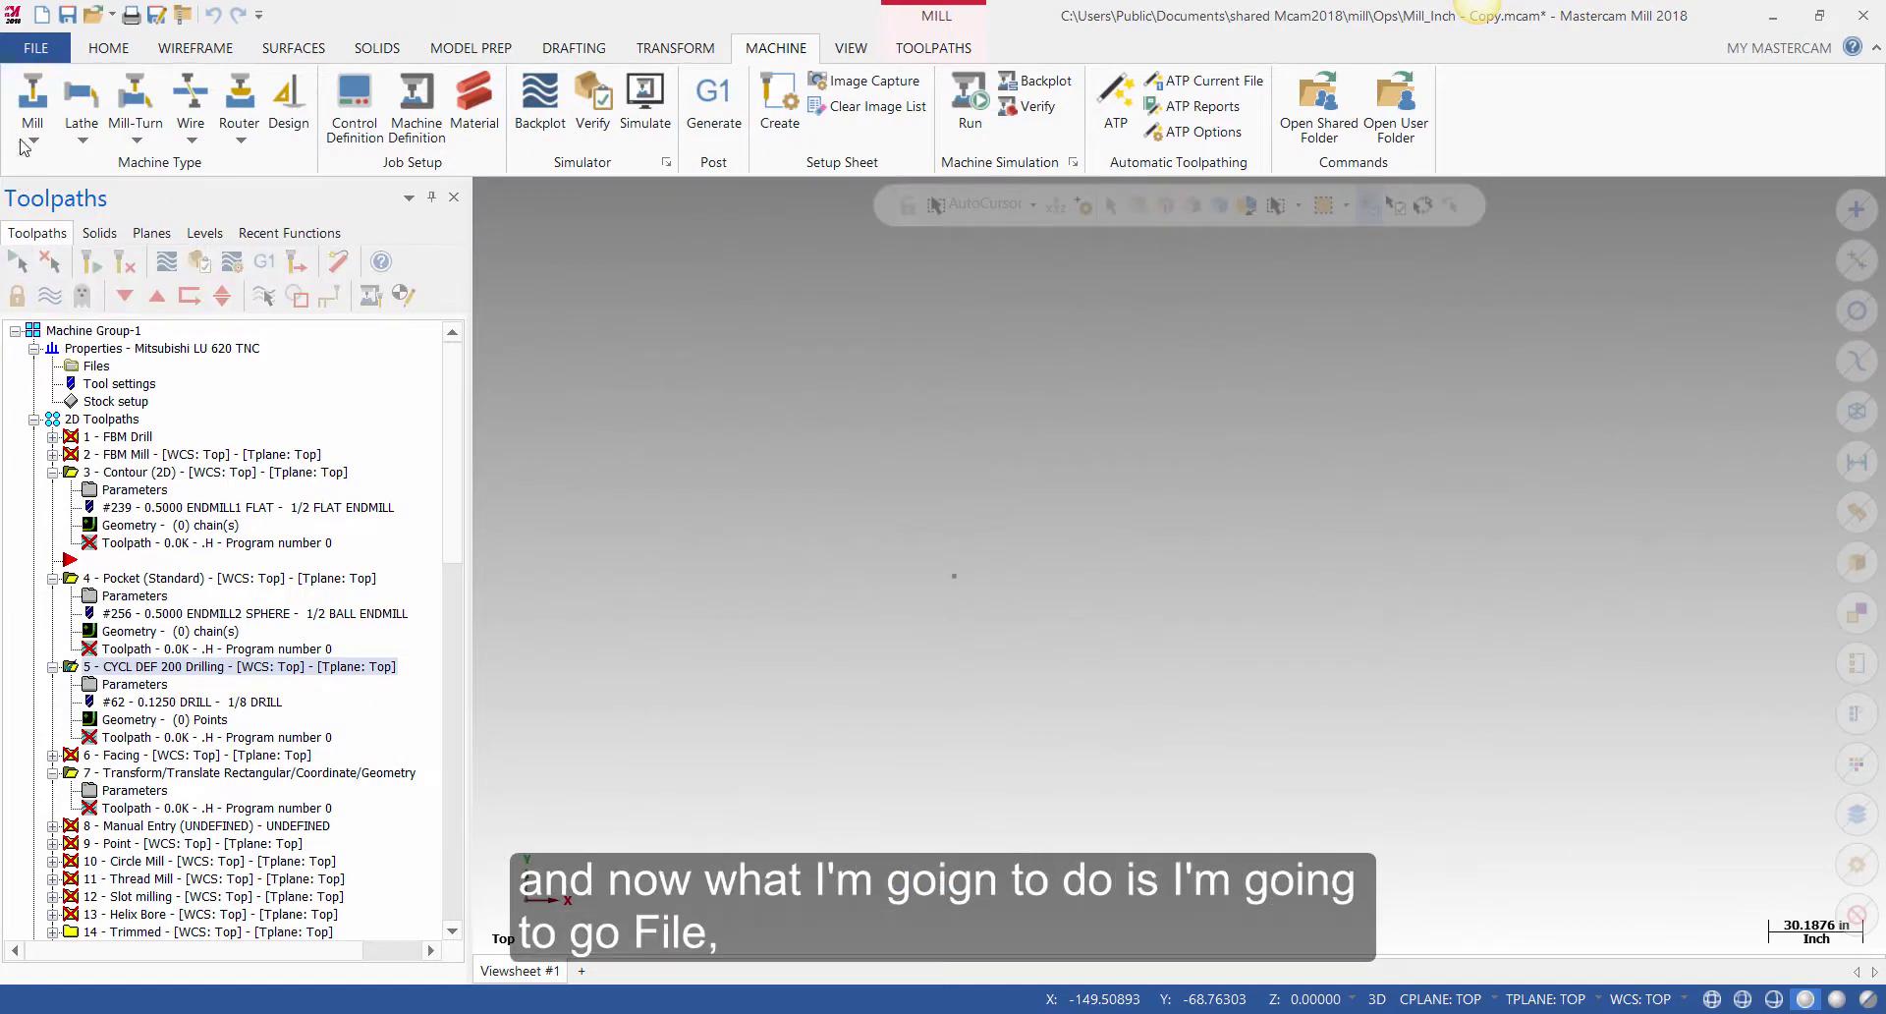
# - Save the modified defaults file under the new name Mill_Inch_Mitsubish.mcam in the mill\Ops folder
pyautogui.click(41, 51)
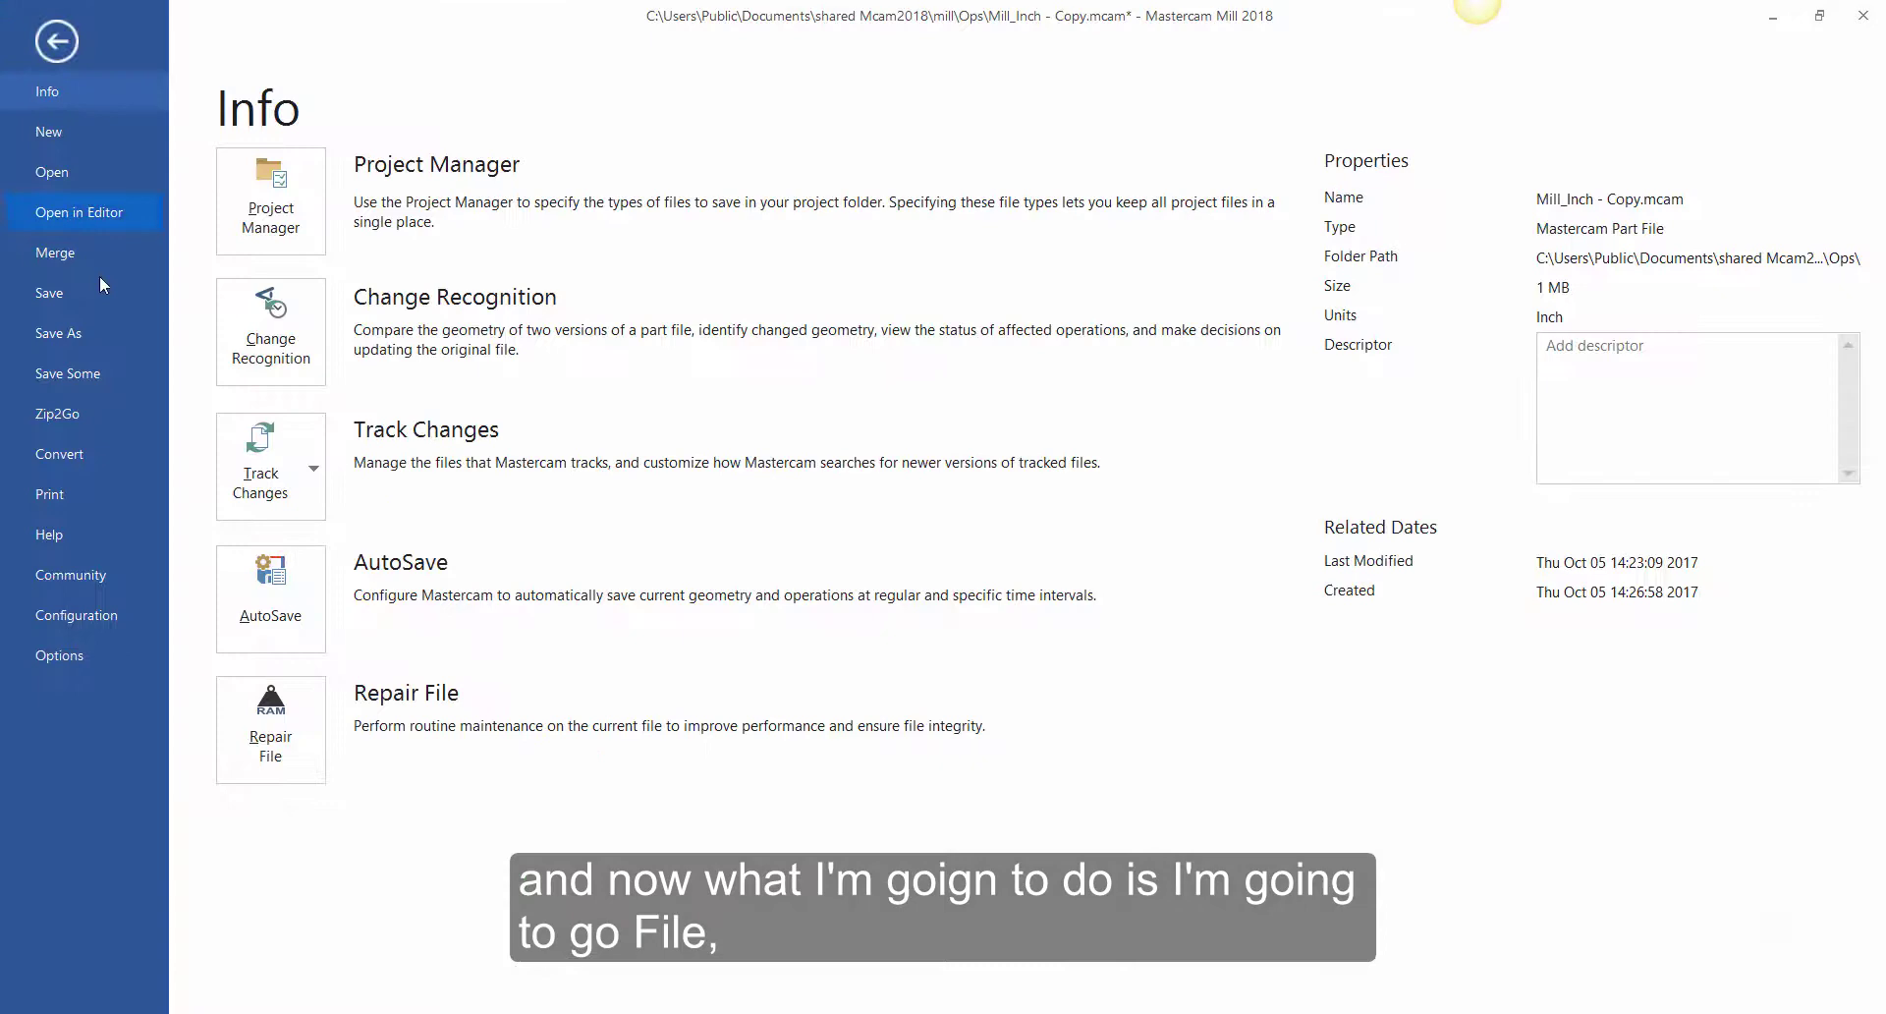
pyautogui.click(104, 343)
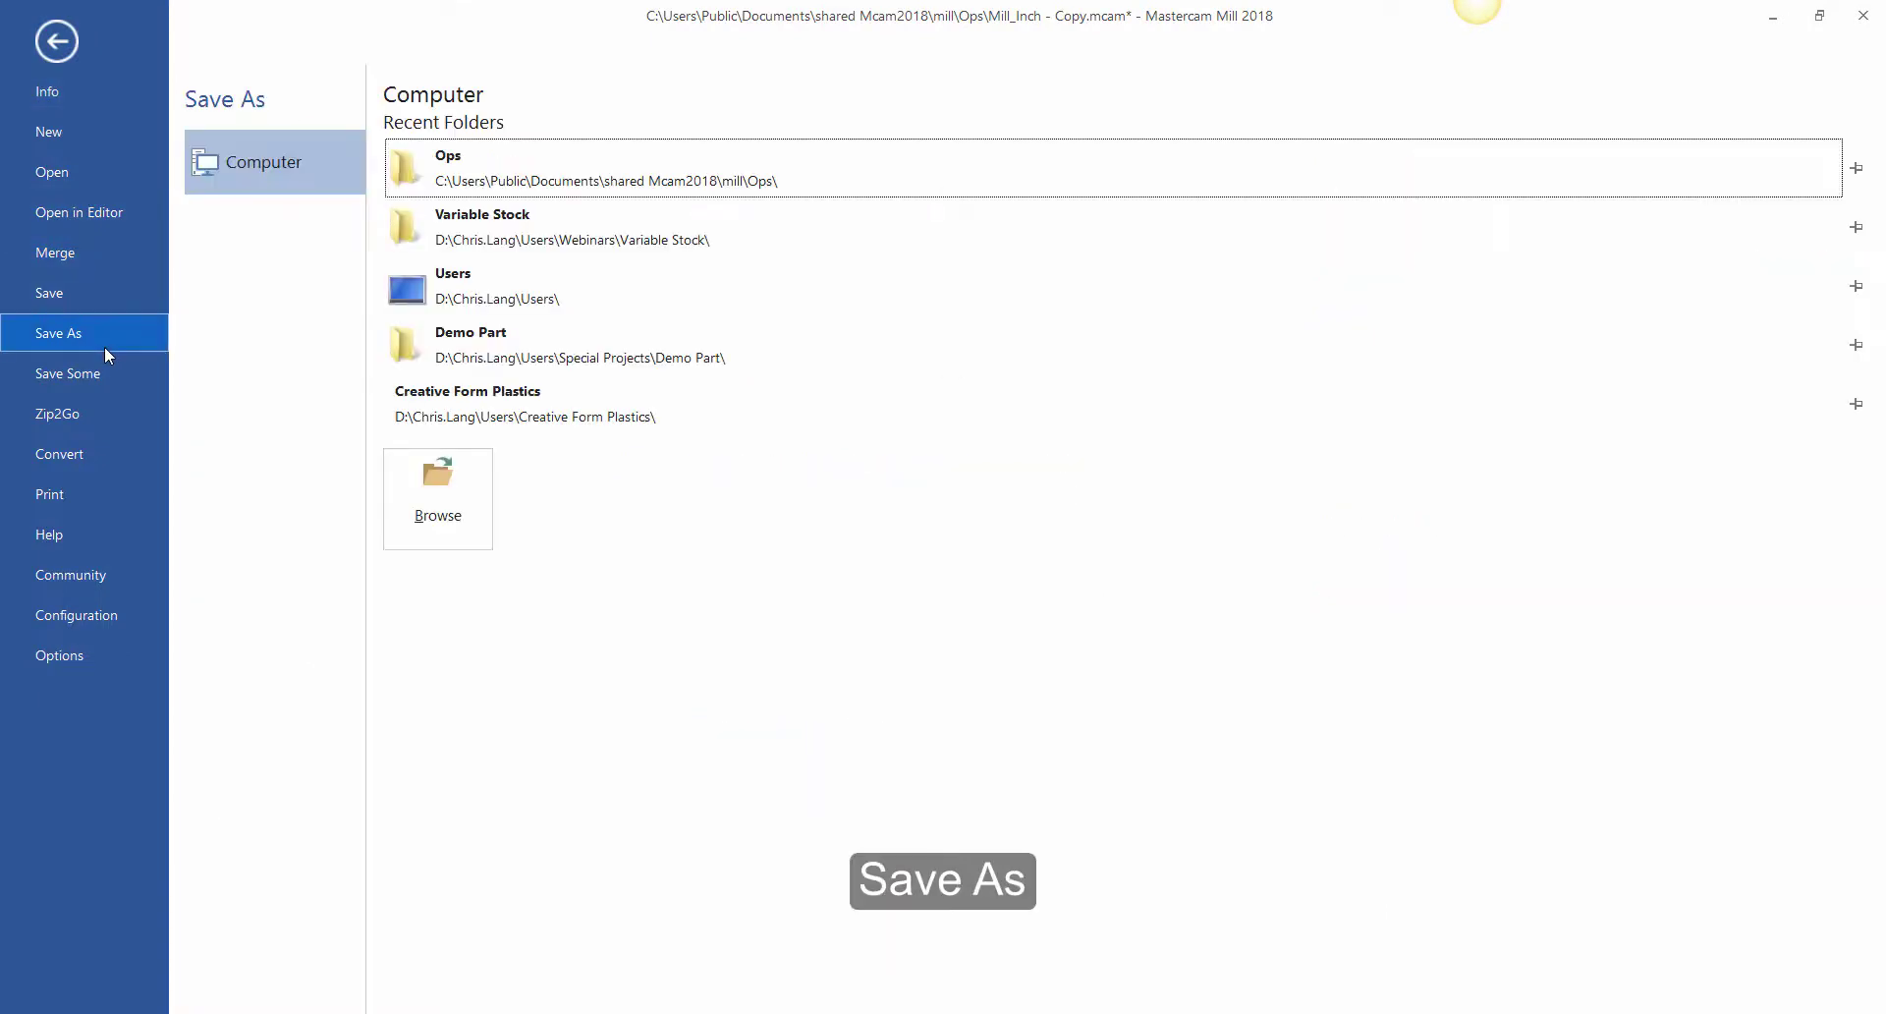
pyautogui.click(779, 178)
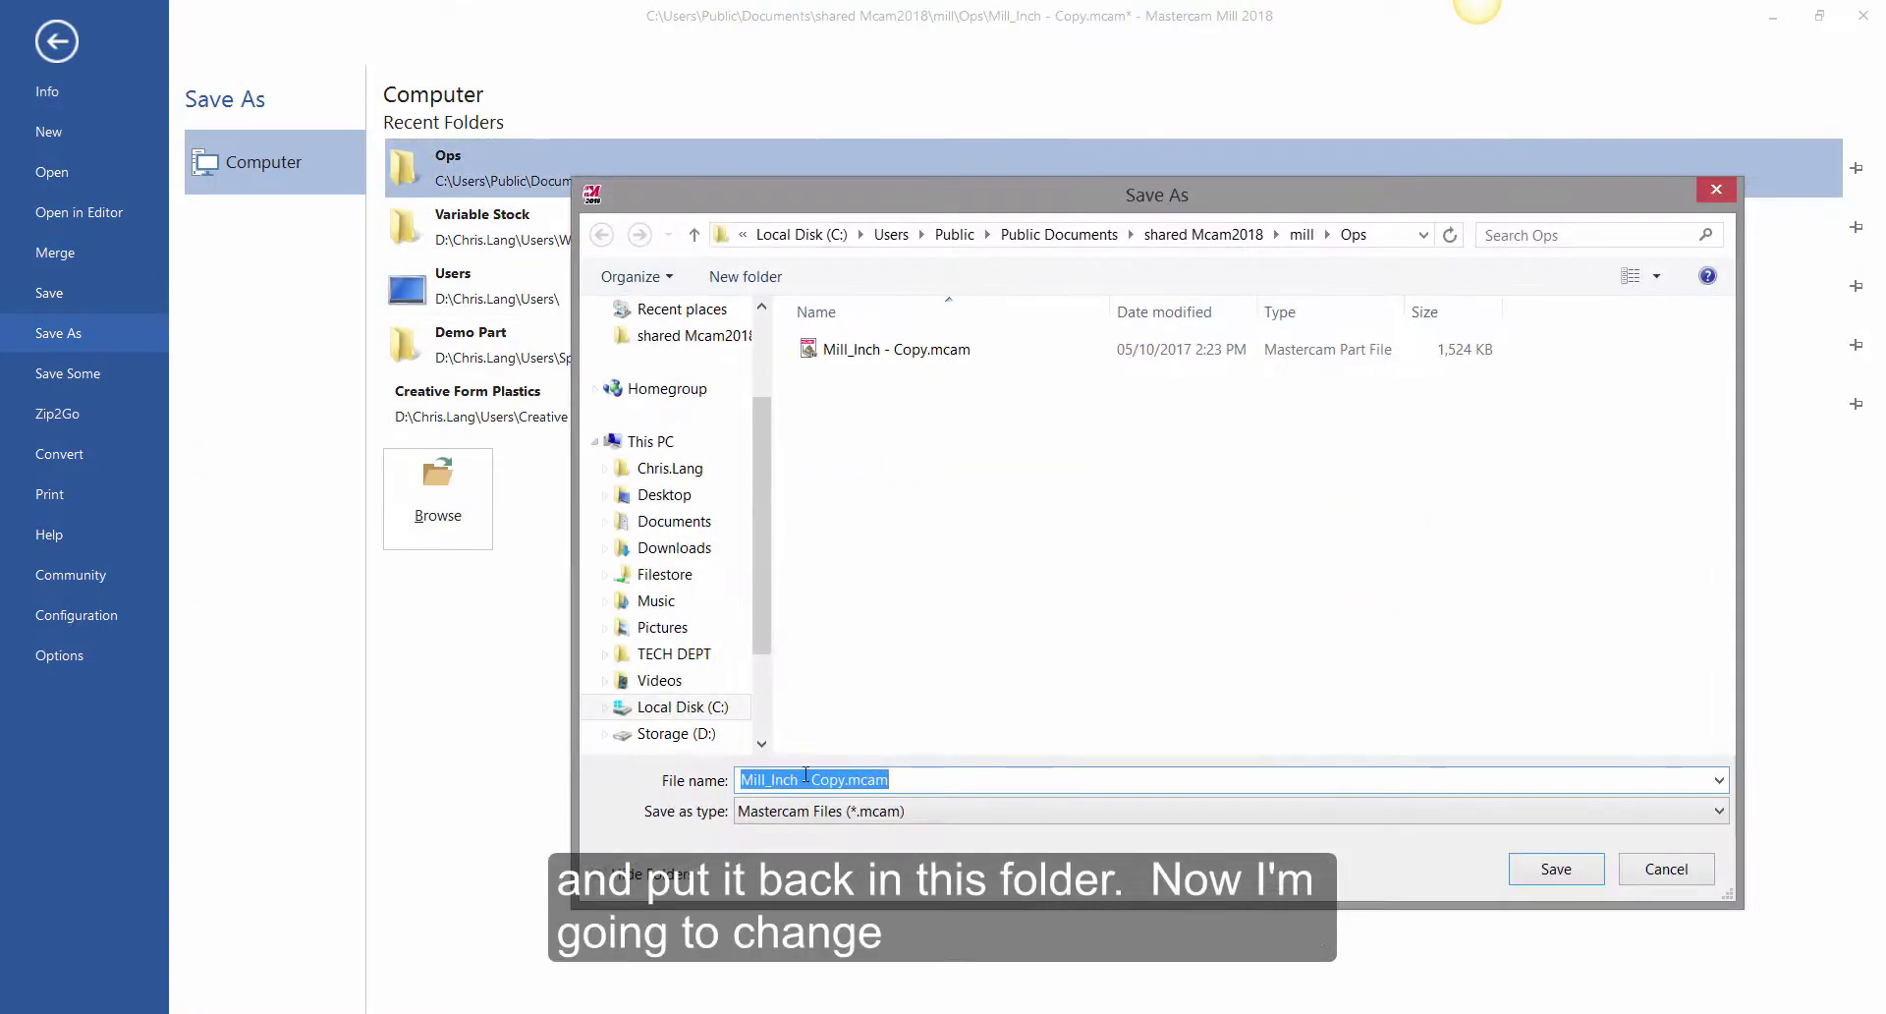
pyautogui.click(845, 779)
pyautogui.press('BackSpace')
pyautogui.press('BackSpace')
pyautogui.press('BackSpace')
pyautogui.press('BackSpace')
pyautogui.press('BackSpace')
pyautogui.press('BackSpace')
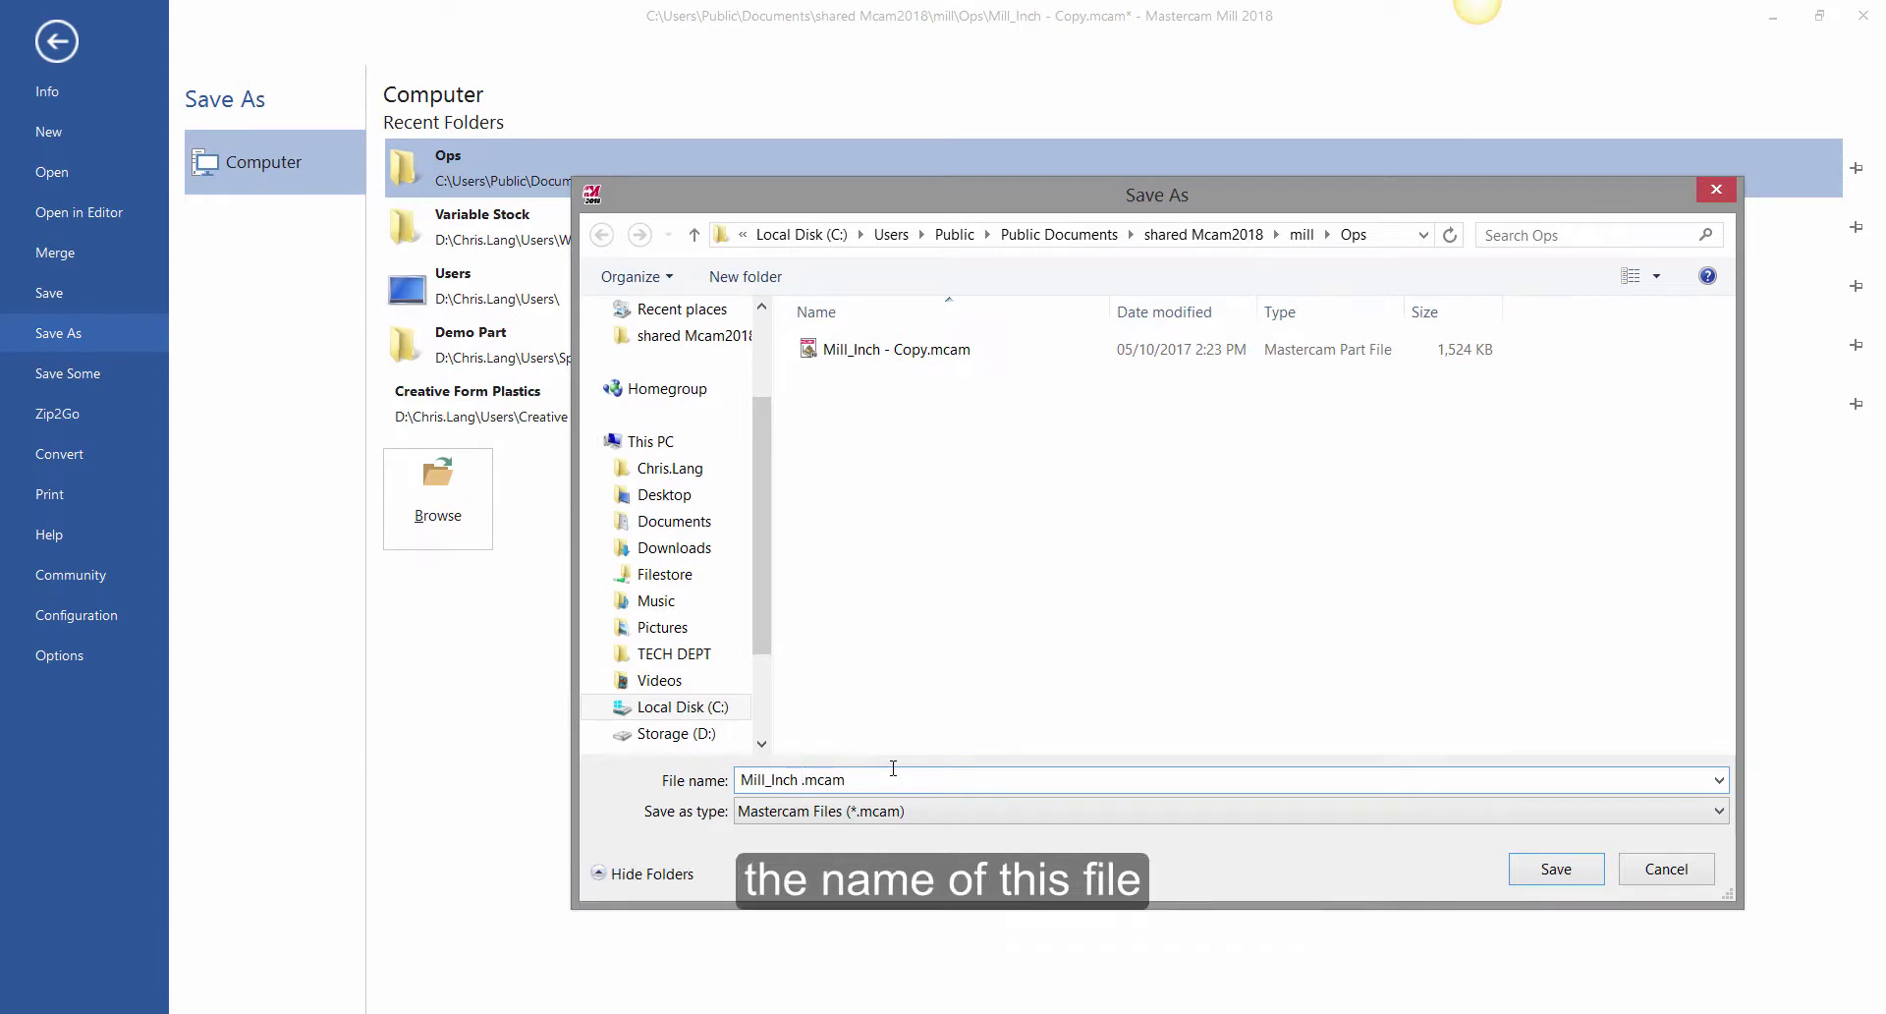
pyautogui.press('BackSpace')
pyautogui.write('_Mitsubish')
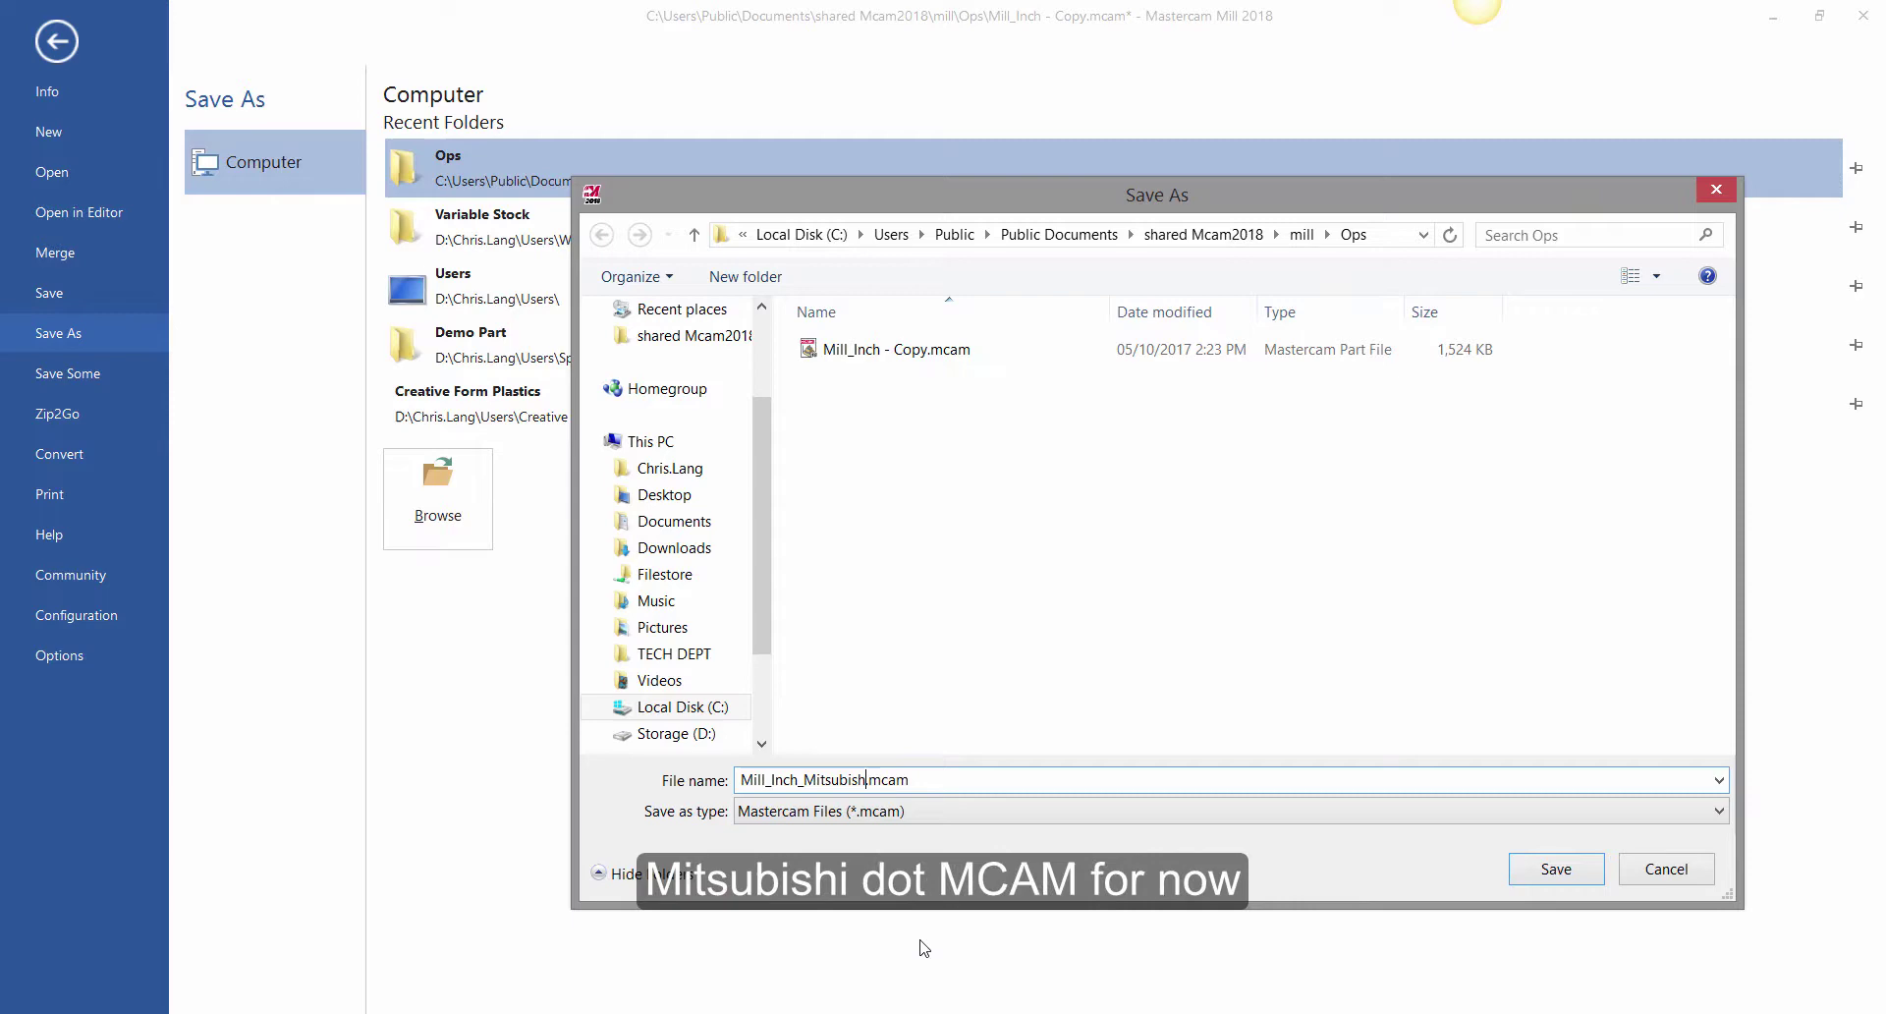
pyautogui.click(1562, 869)
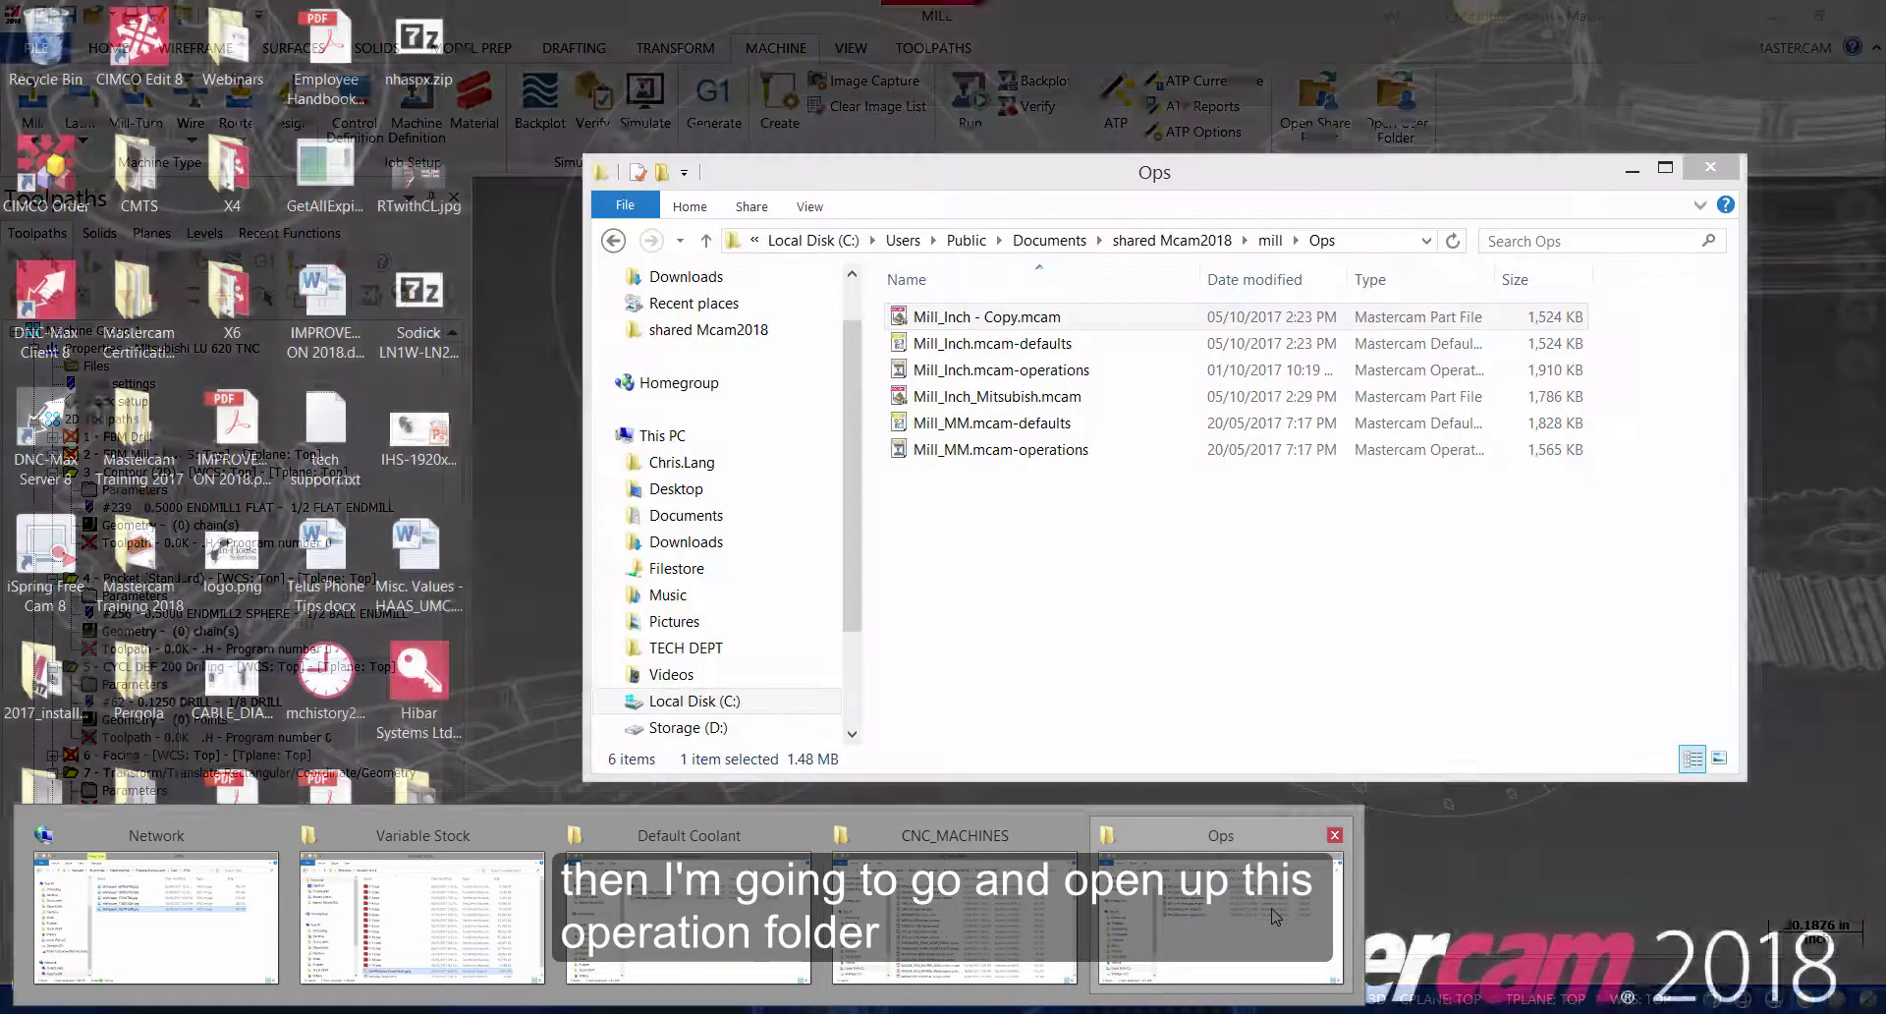
# - Rename Mill_Inch_Mitsubish.mcam in the Ops folder to Mill_Inch_Mitsubish.mcam-defaults
pyautogui.click(1275, 916)
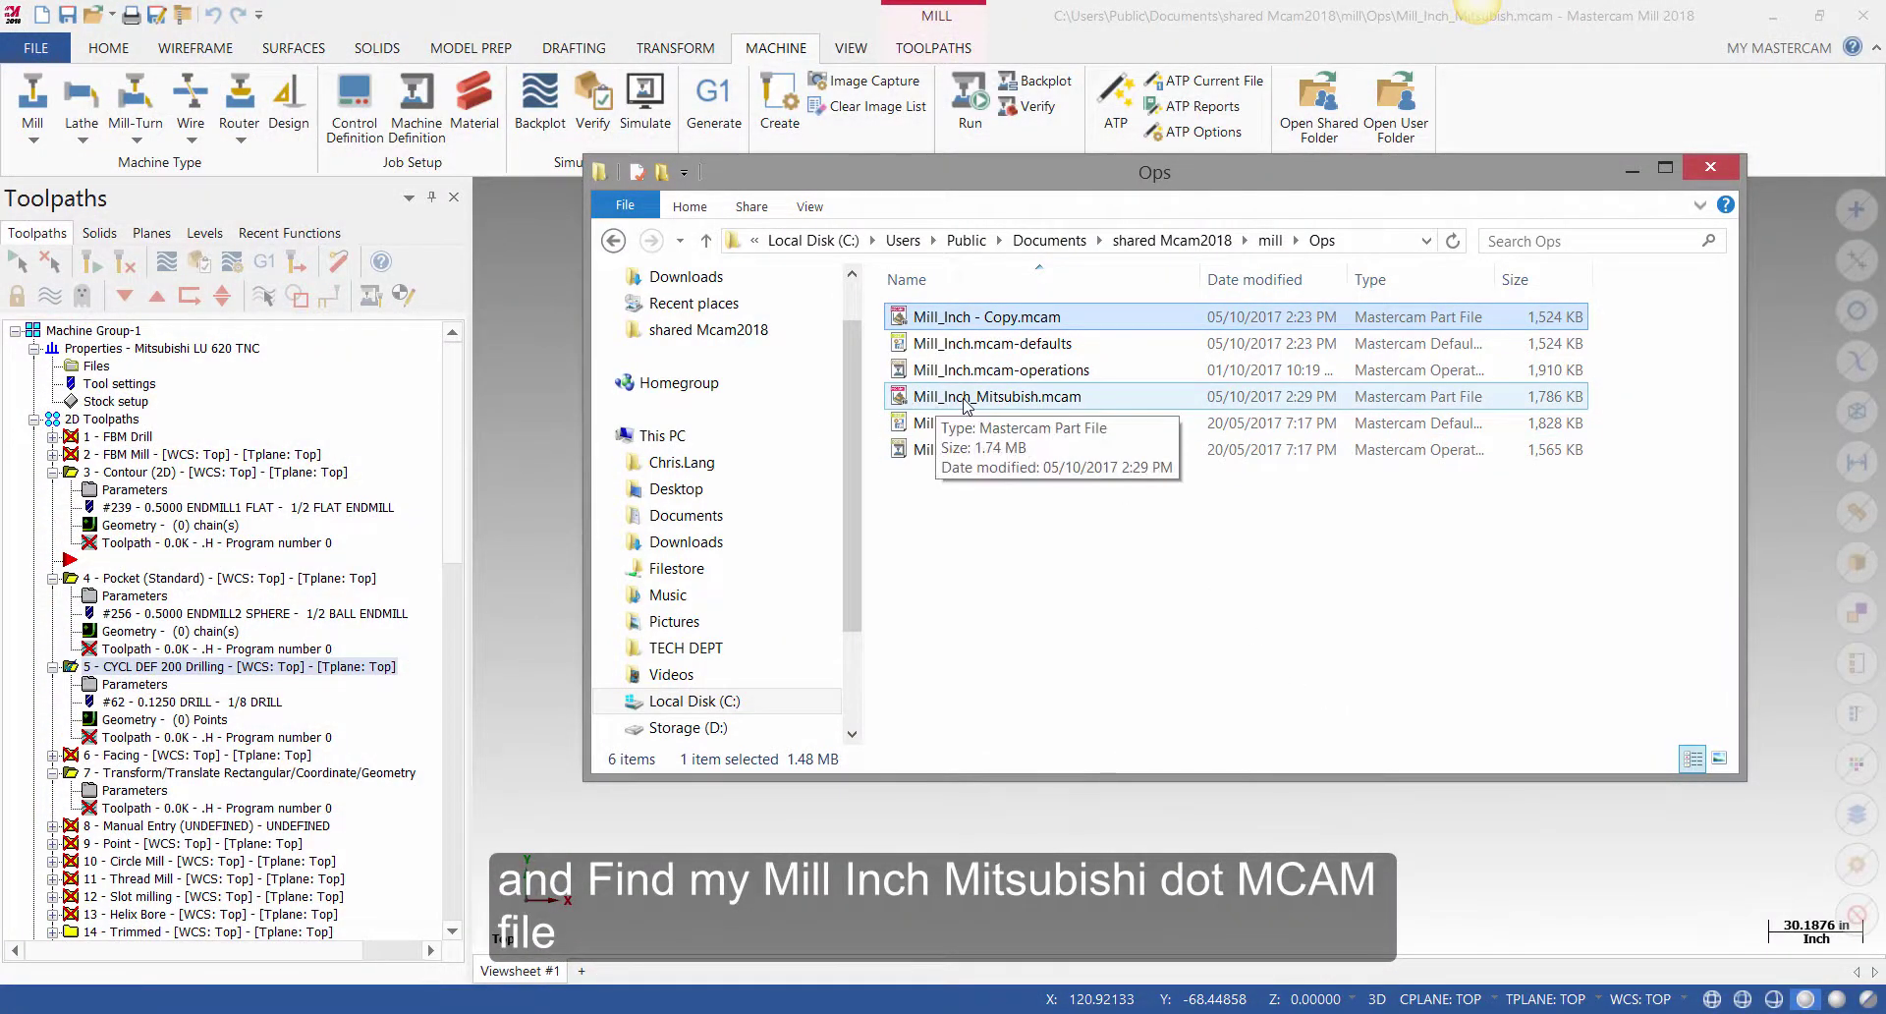
pyautogui.click(1090, 399)
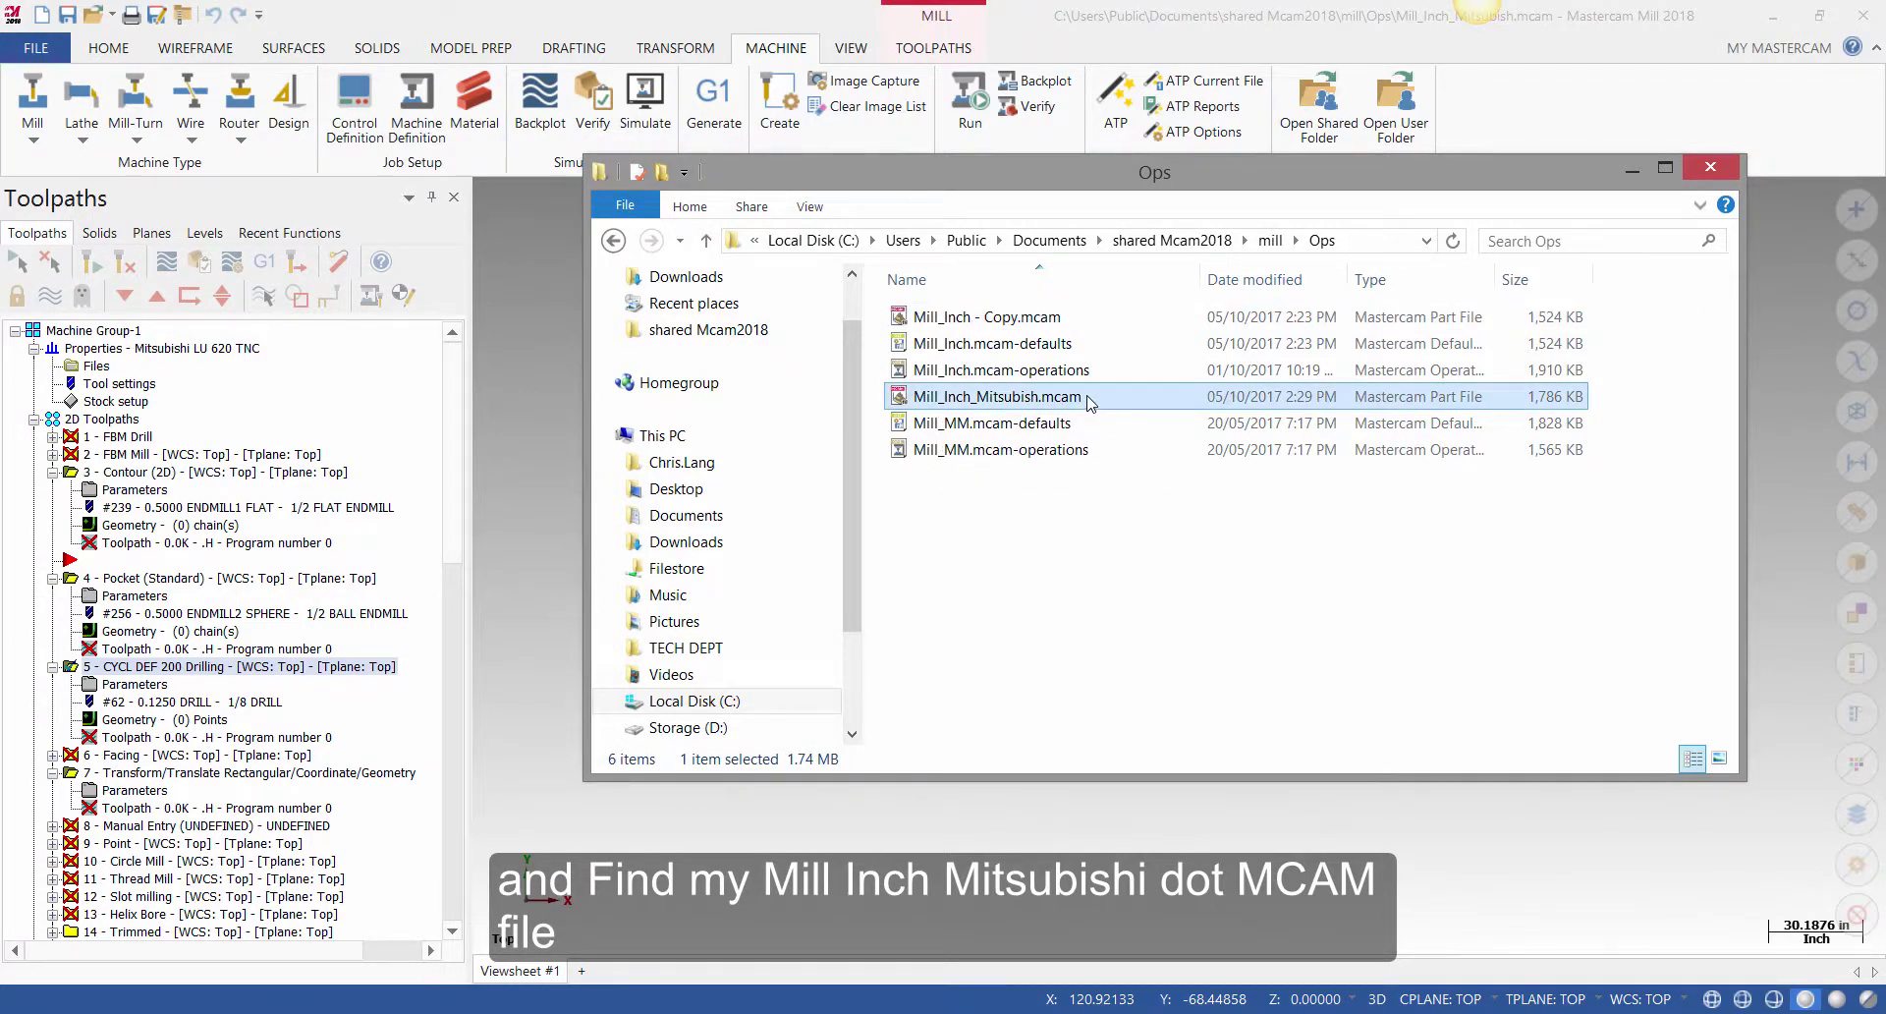
pyautogui.click(1091, 399)
pyautogui.click(1088, 396)
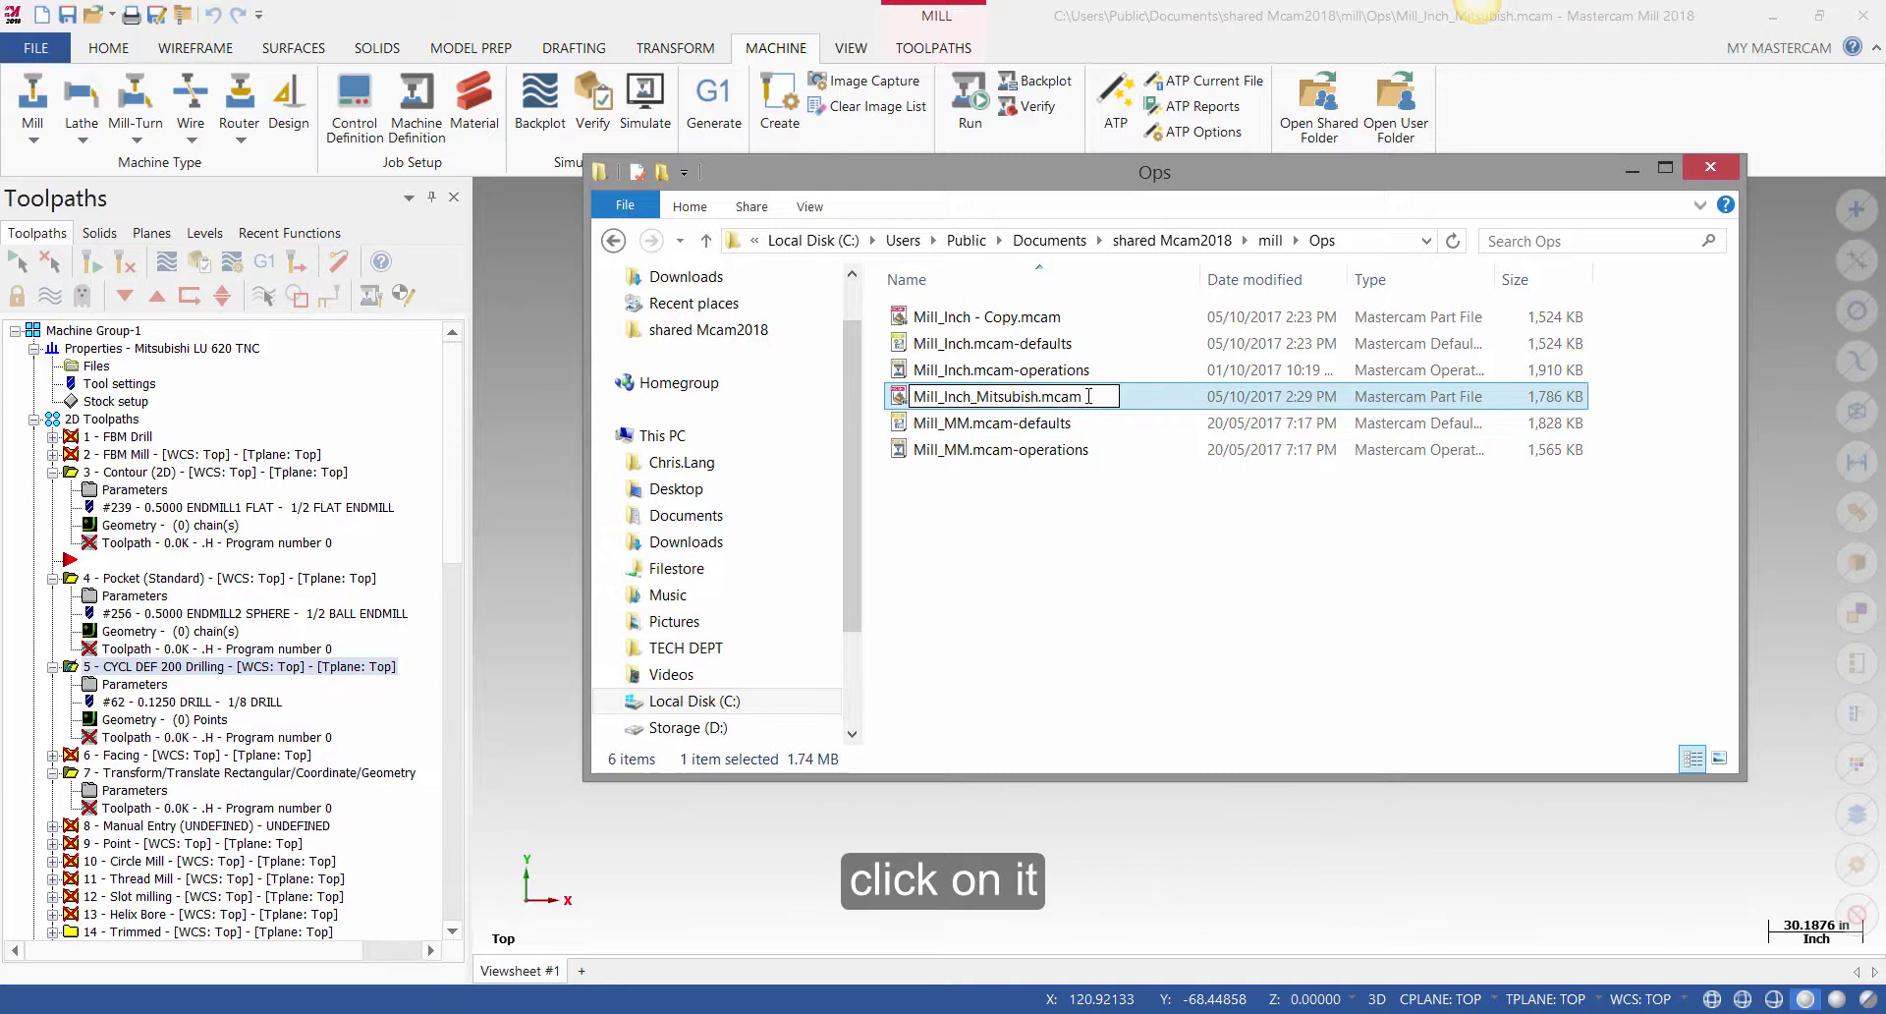
pyautogui.write('-def')
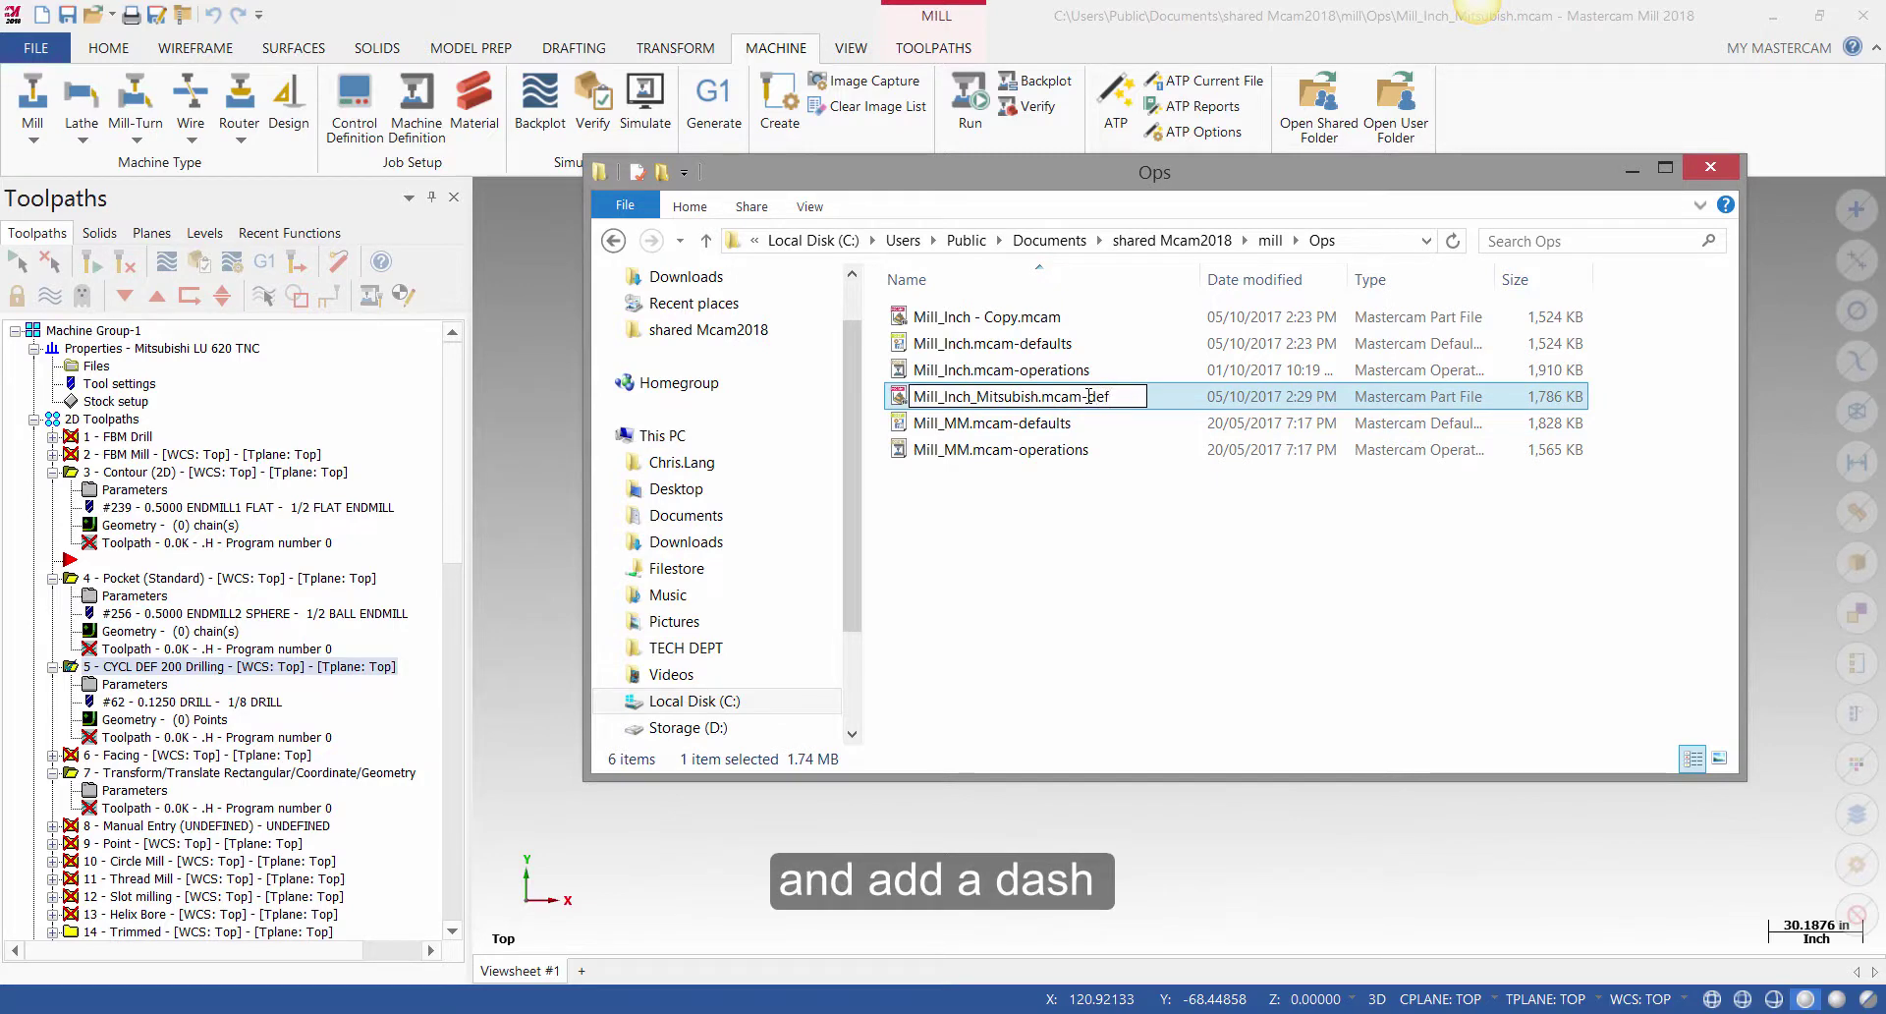
pyautogui.write('aults')
pyautogui.press('Return')
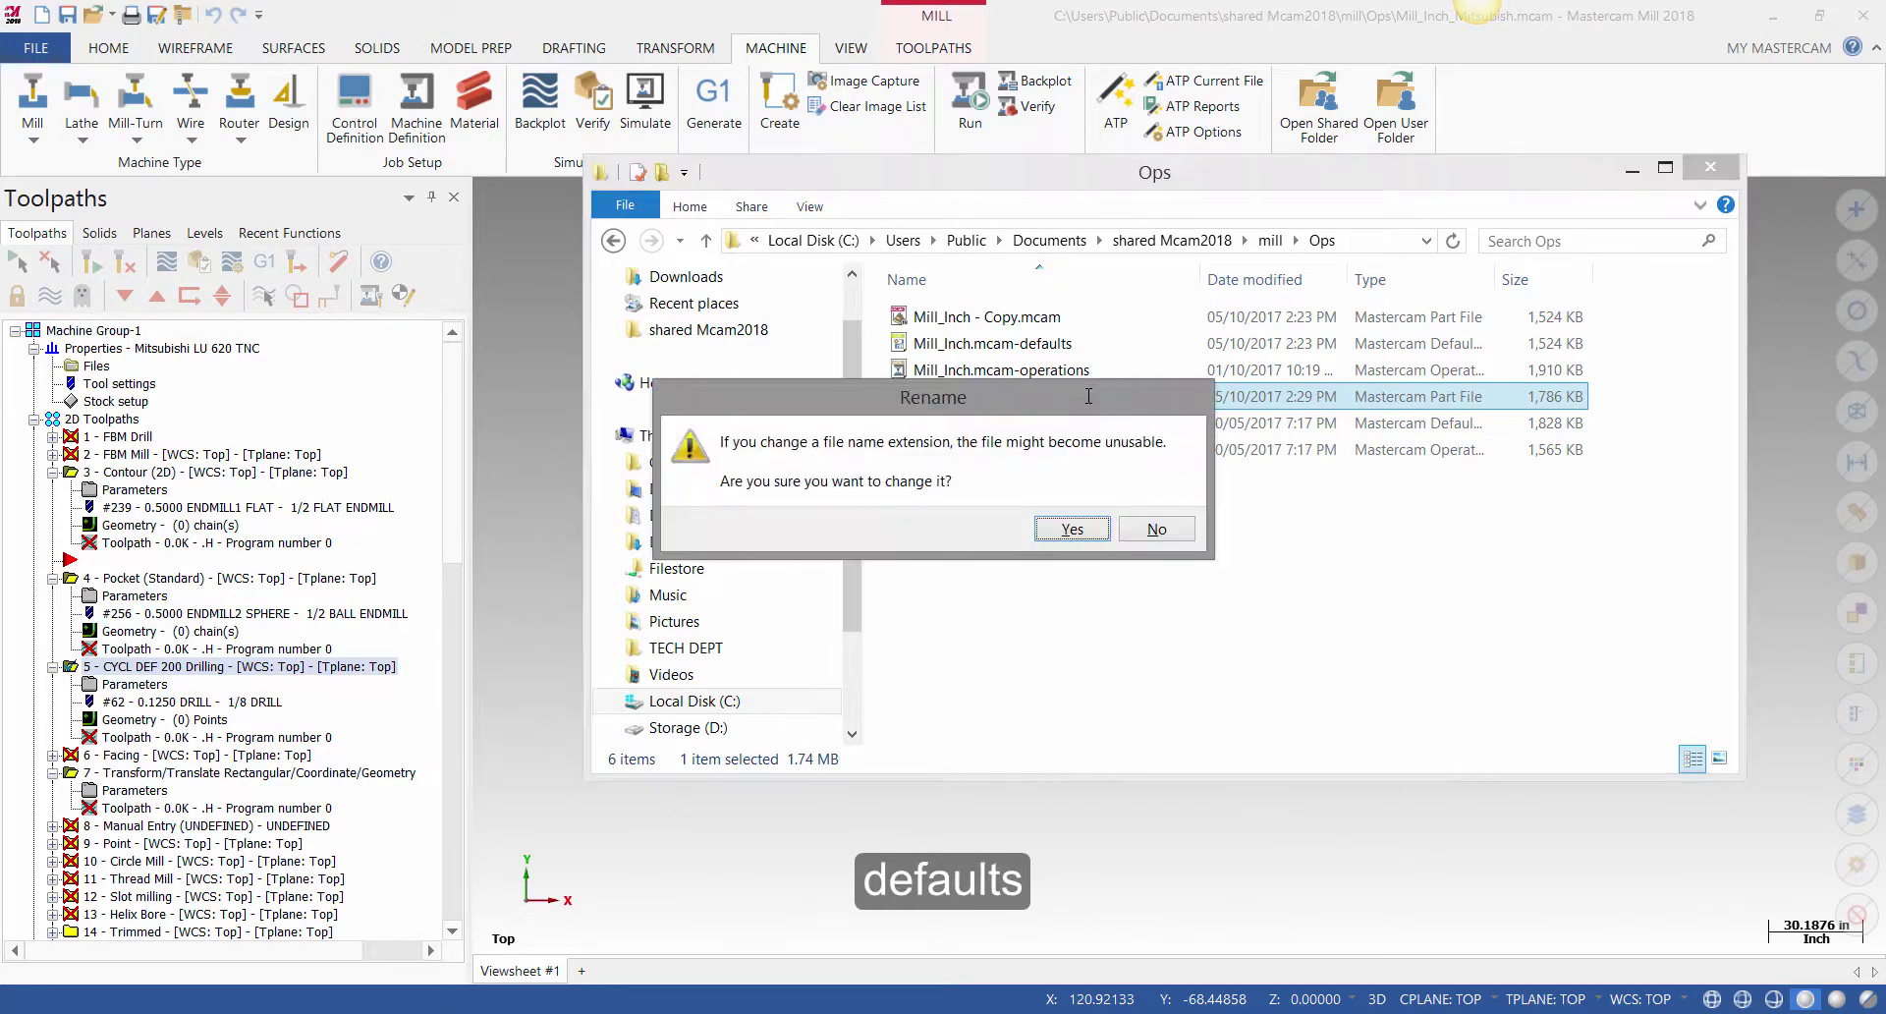
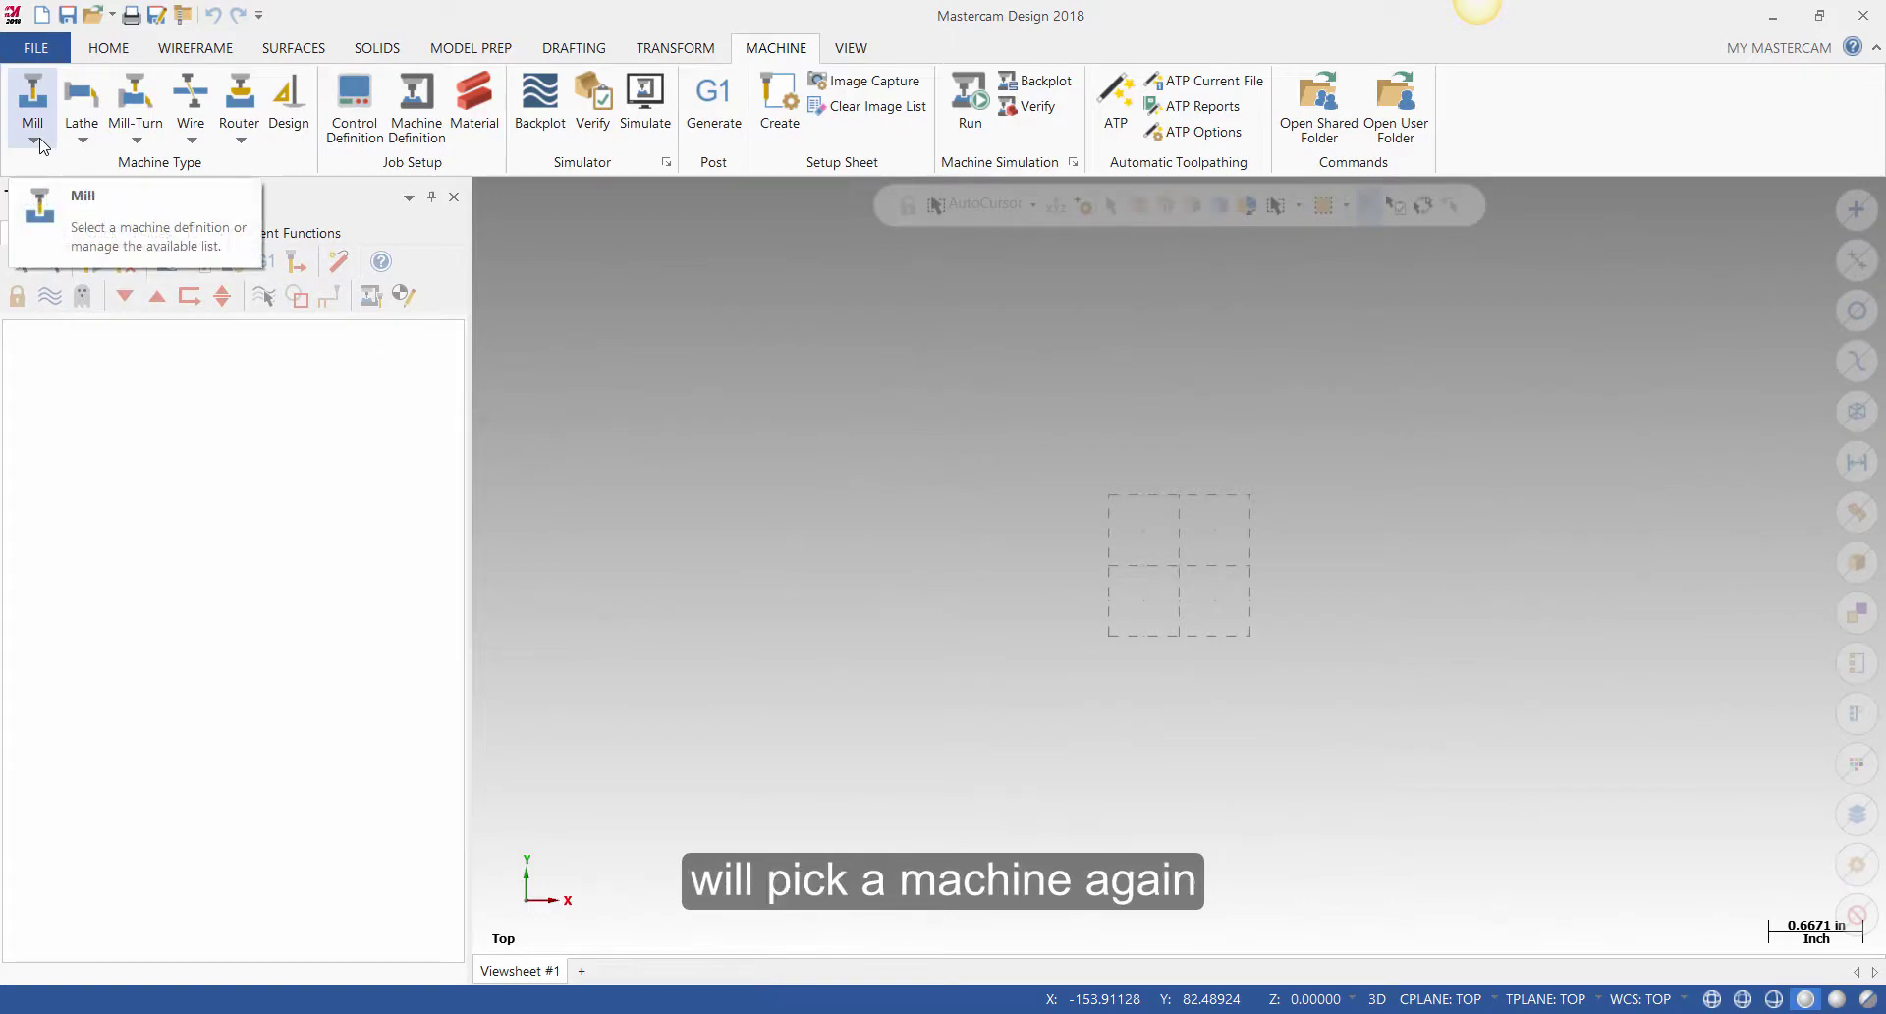
# - Add a Mill Default MM machine group to the empty part and replace its machine with MITSUBISHI_LU_TNC.mcam-mmd
pyautogui.click(34, 132)
pyautogui.click(33, 349)
pyautogui.click(96, 366)
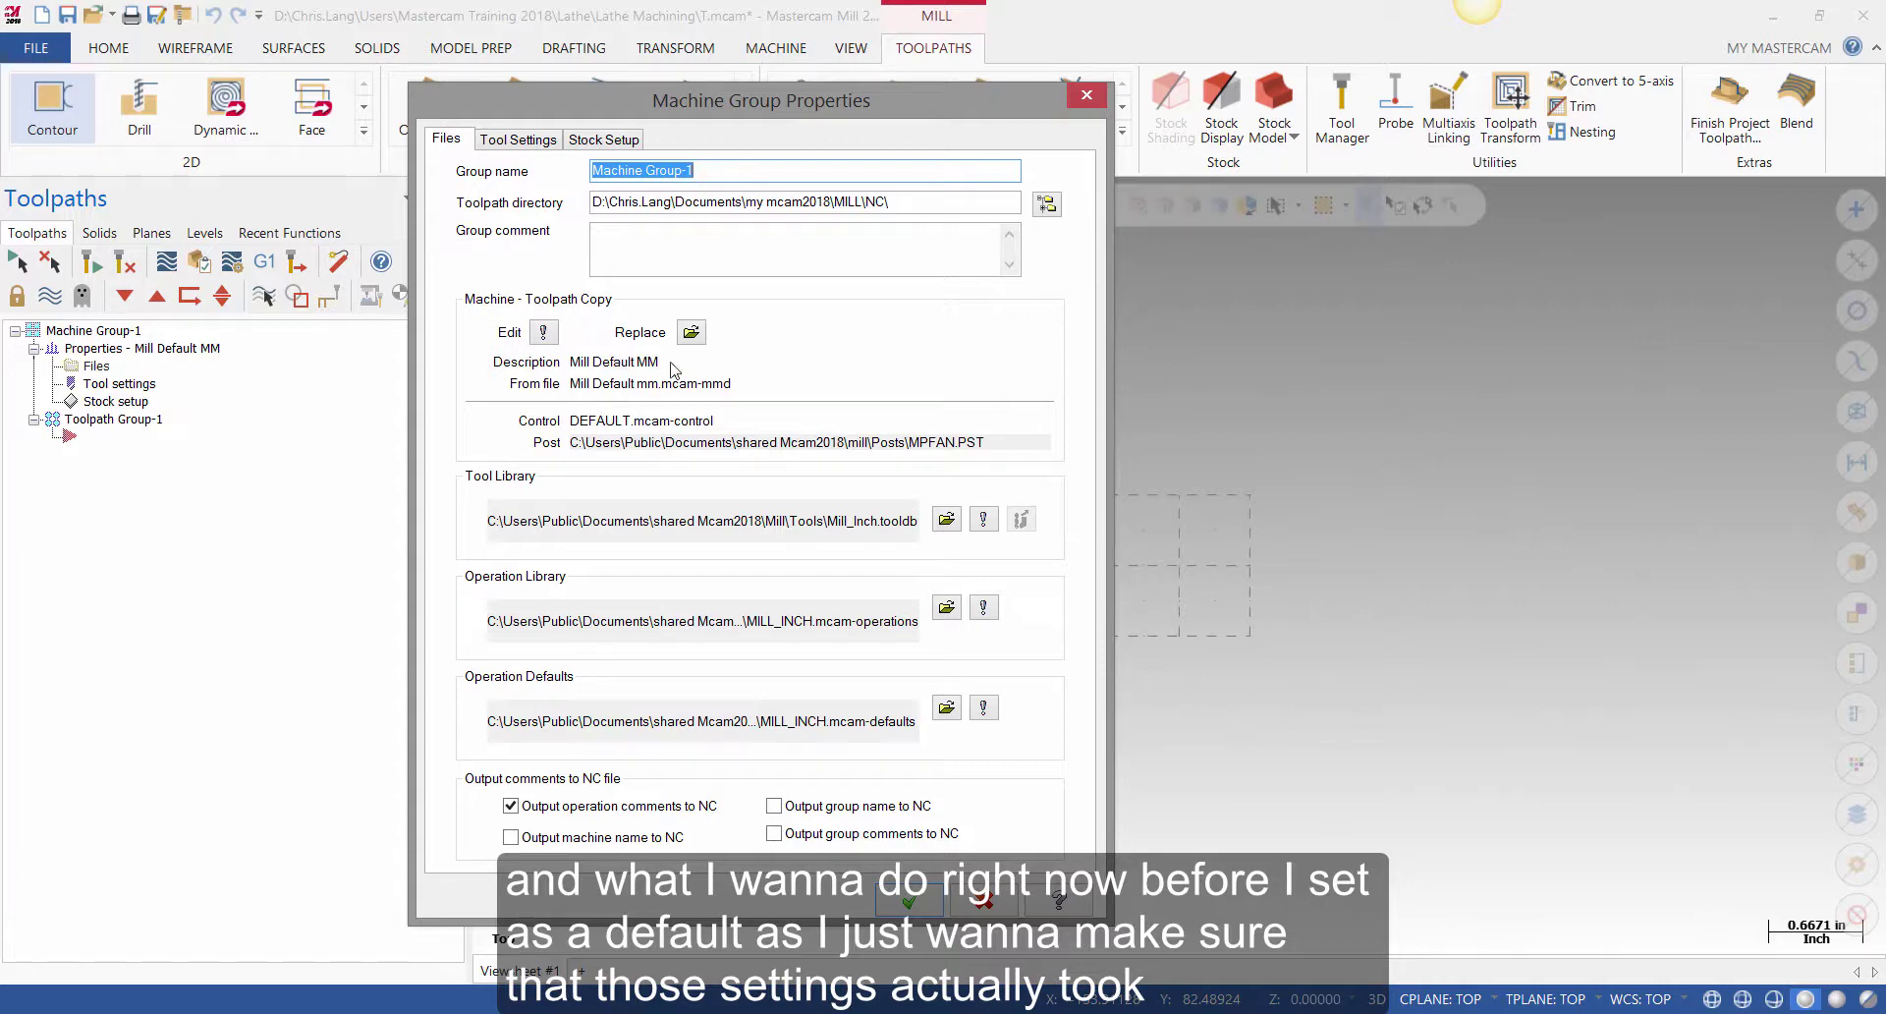
pyautogui.click(692, 333)
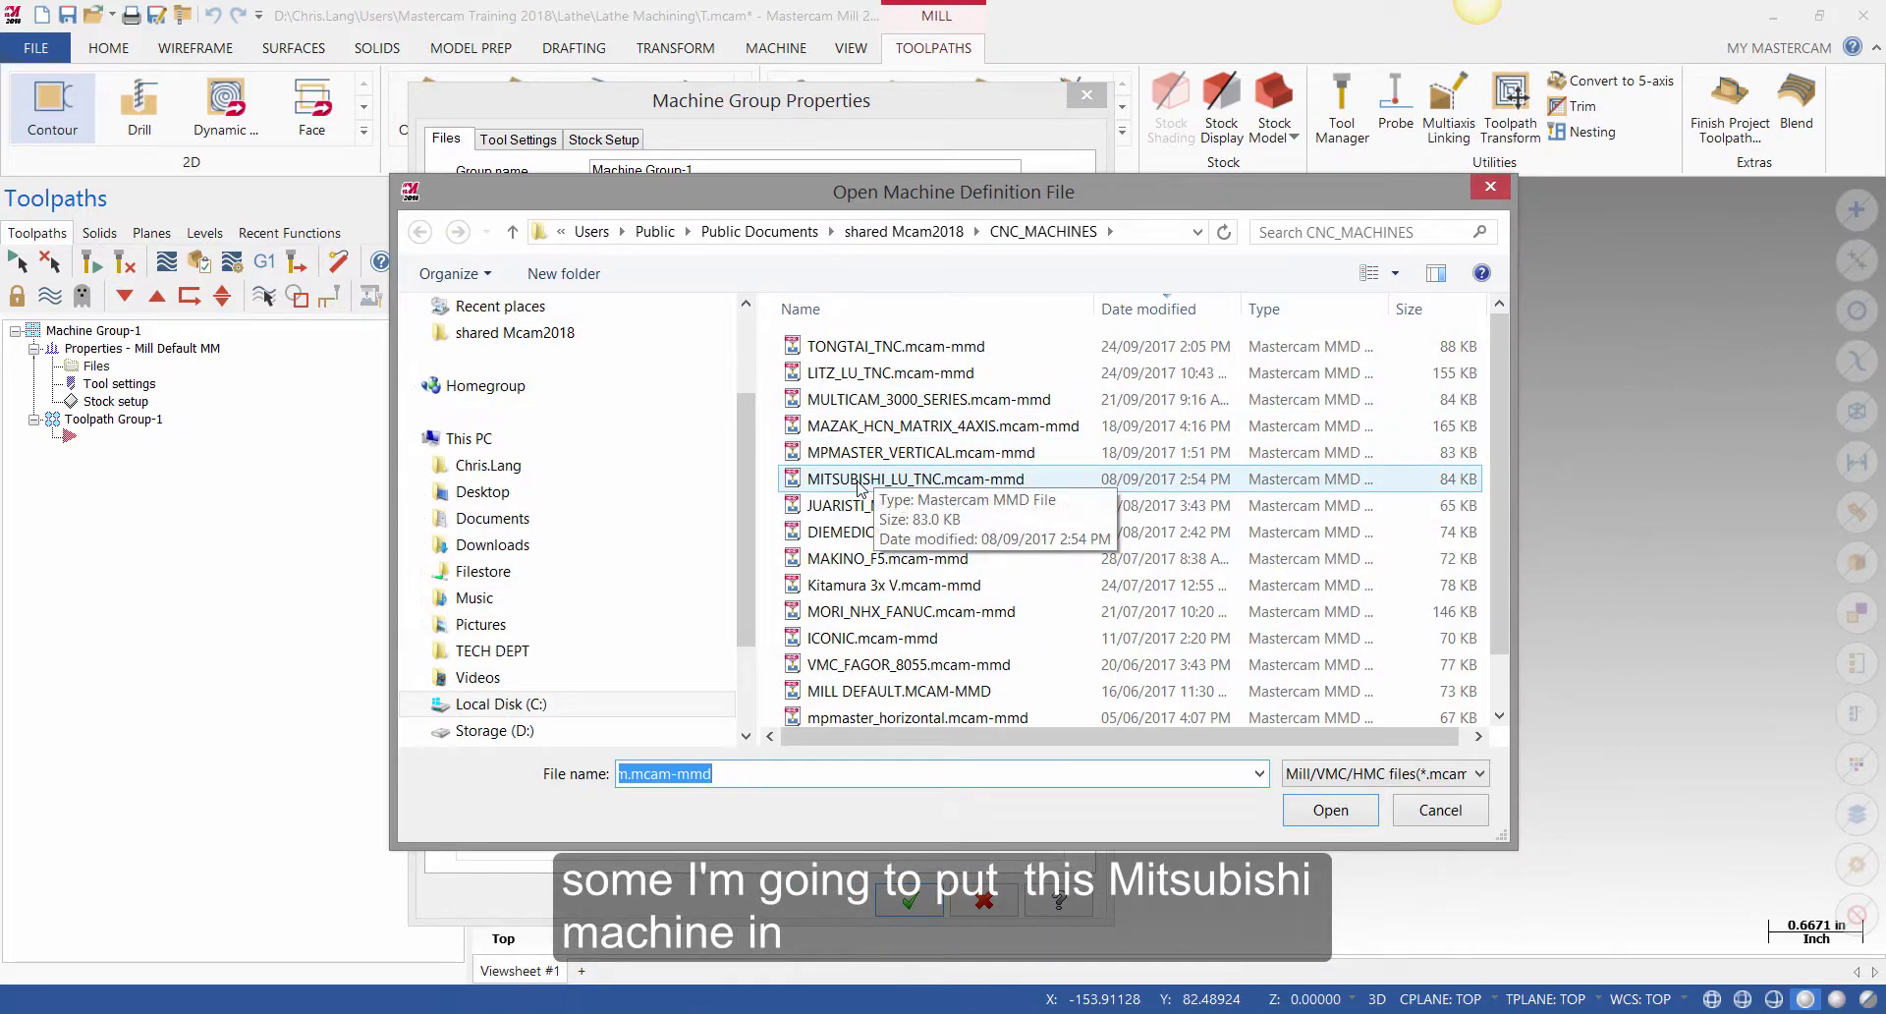
pyautogui.doubleClick(887, 482)
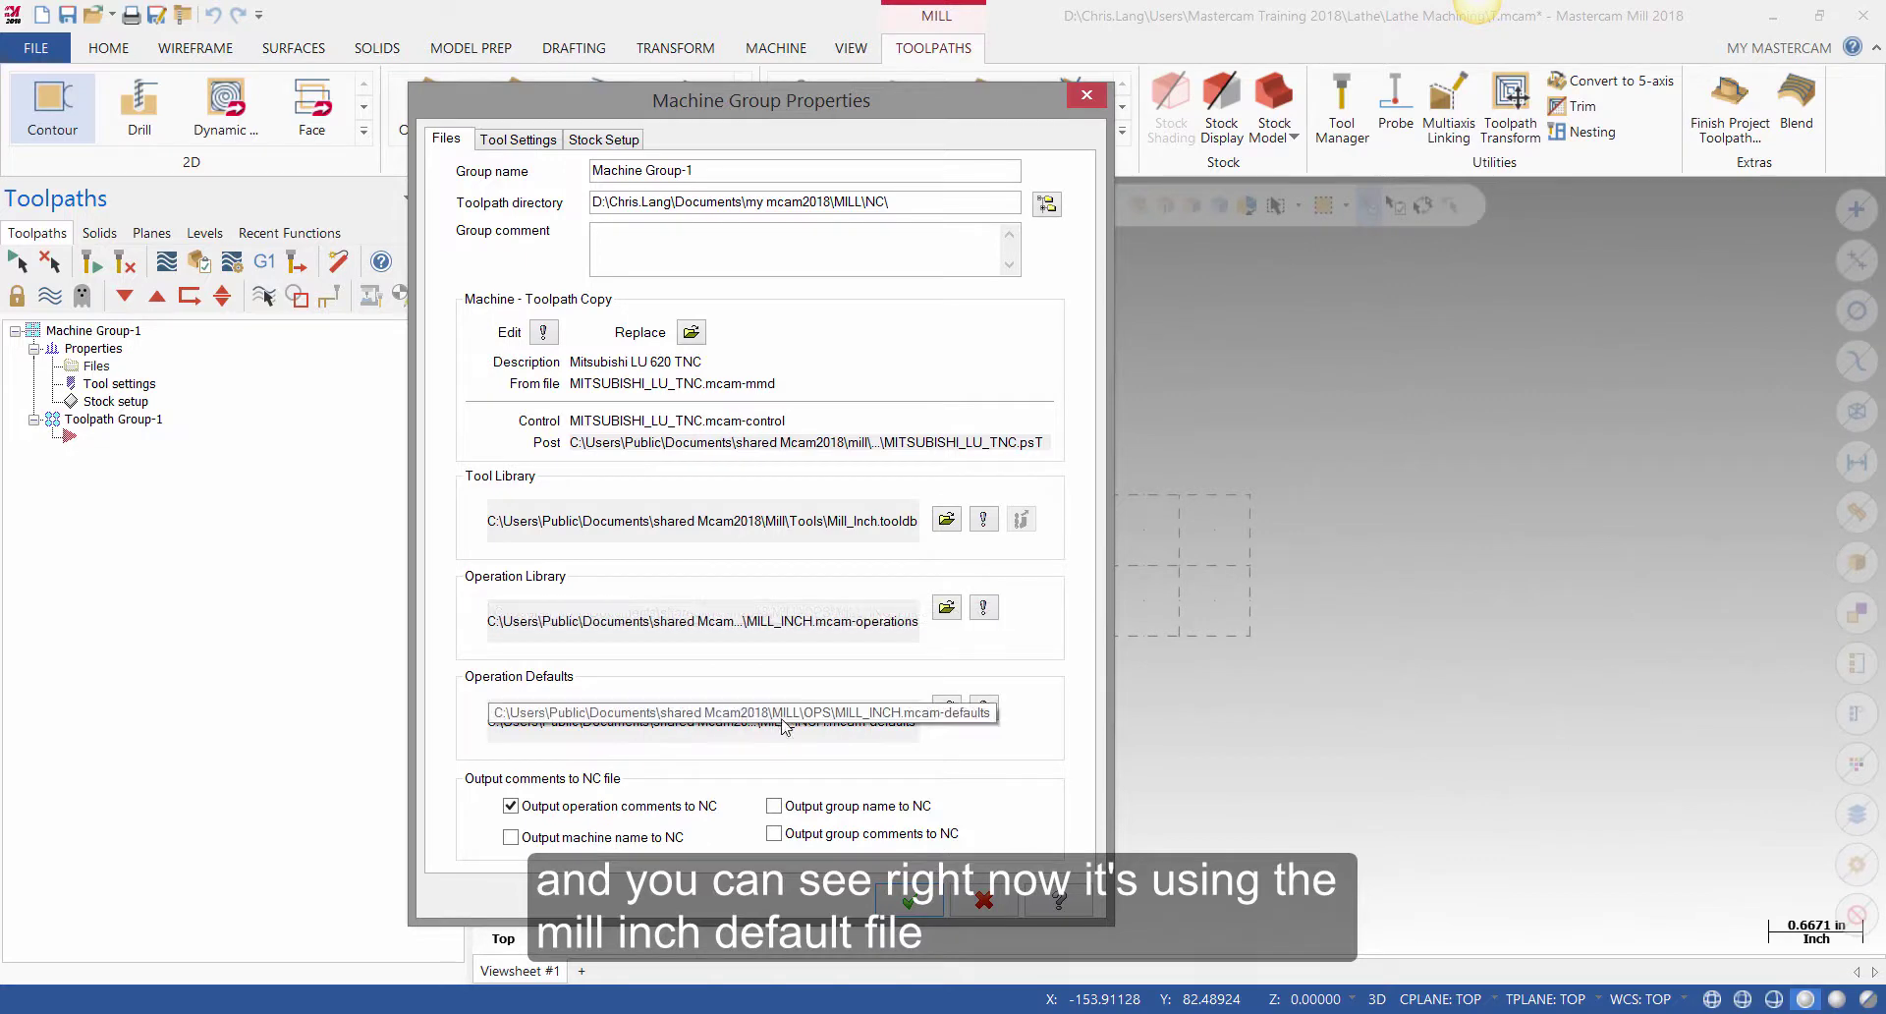
# - Assign Mill_Inch_Mitsubish.mcam-defaults as the machine group's operation defaults file
pyautogui.click(954, 700)
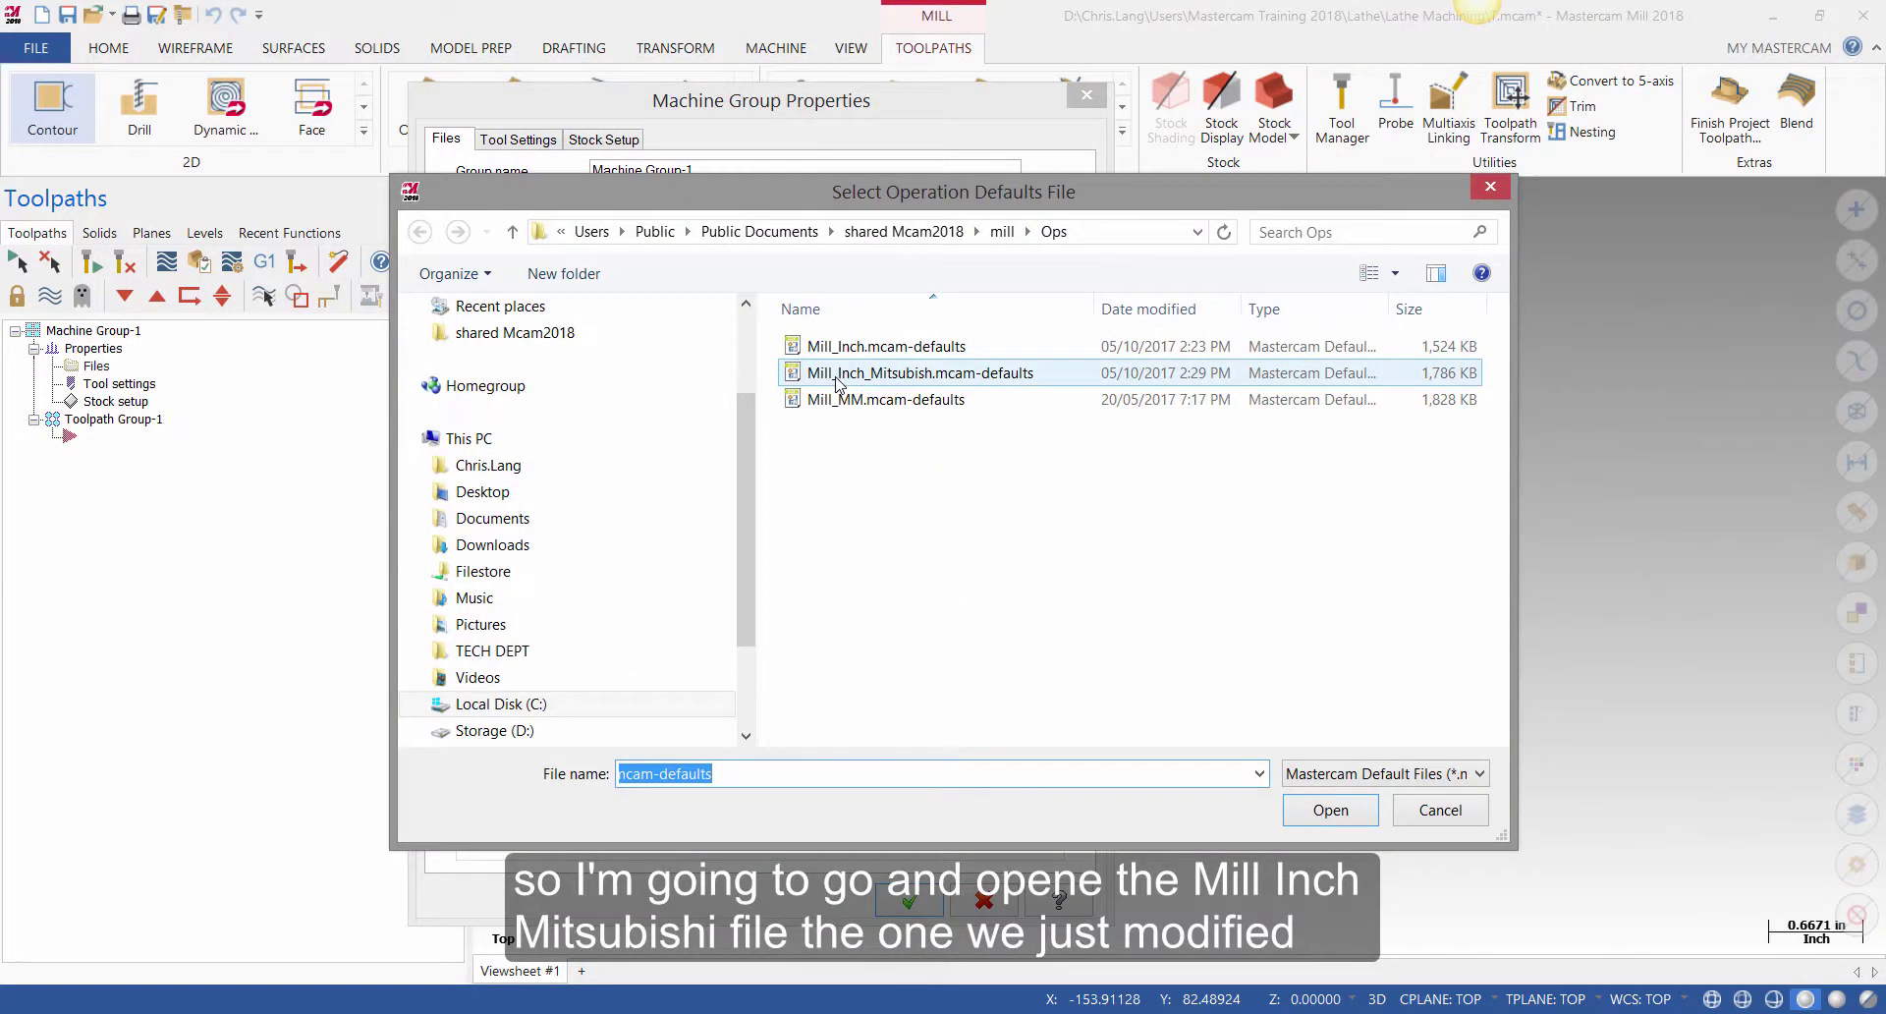
pyautogui.doubleClick(907, 381)
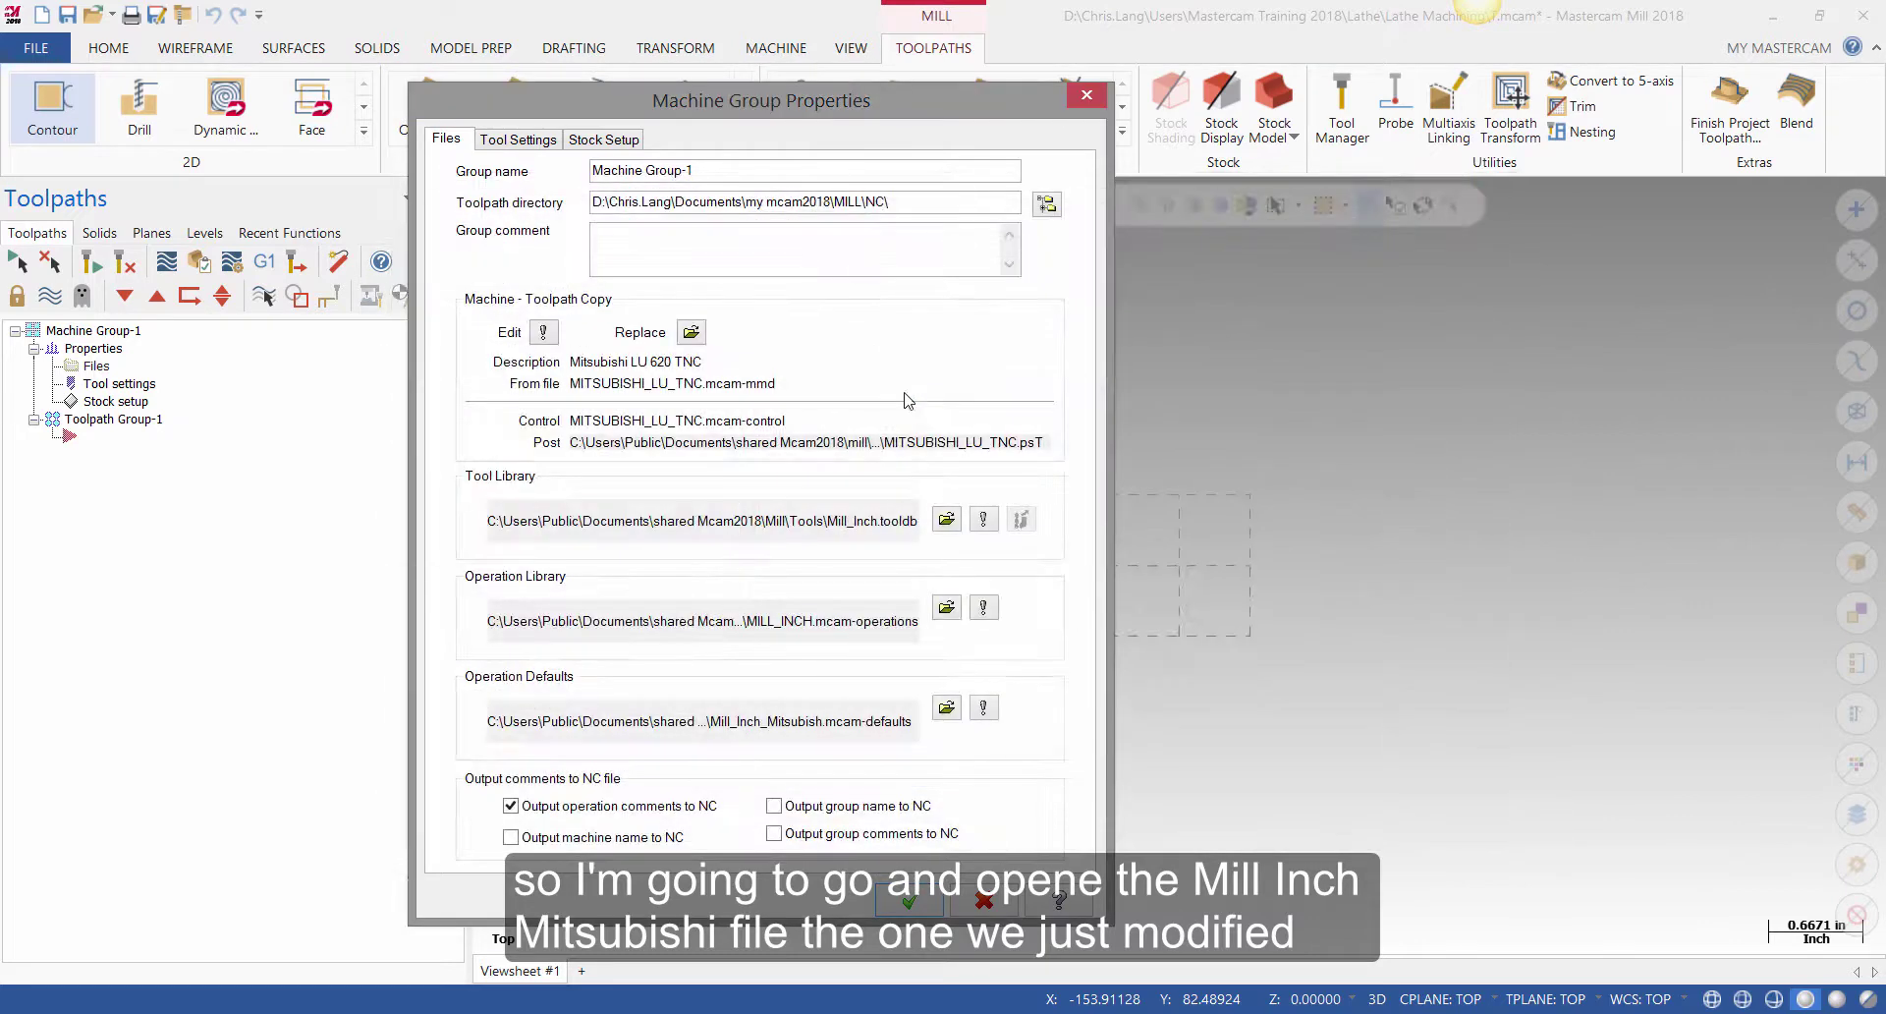
pyautogui.click(911, 900)
# - Draw a wireframe rectangle about 6.2 in wide and 3.27 in high around the dashed stock or grid outline
pyautogui.click(208, 49)
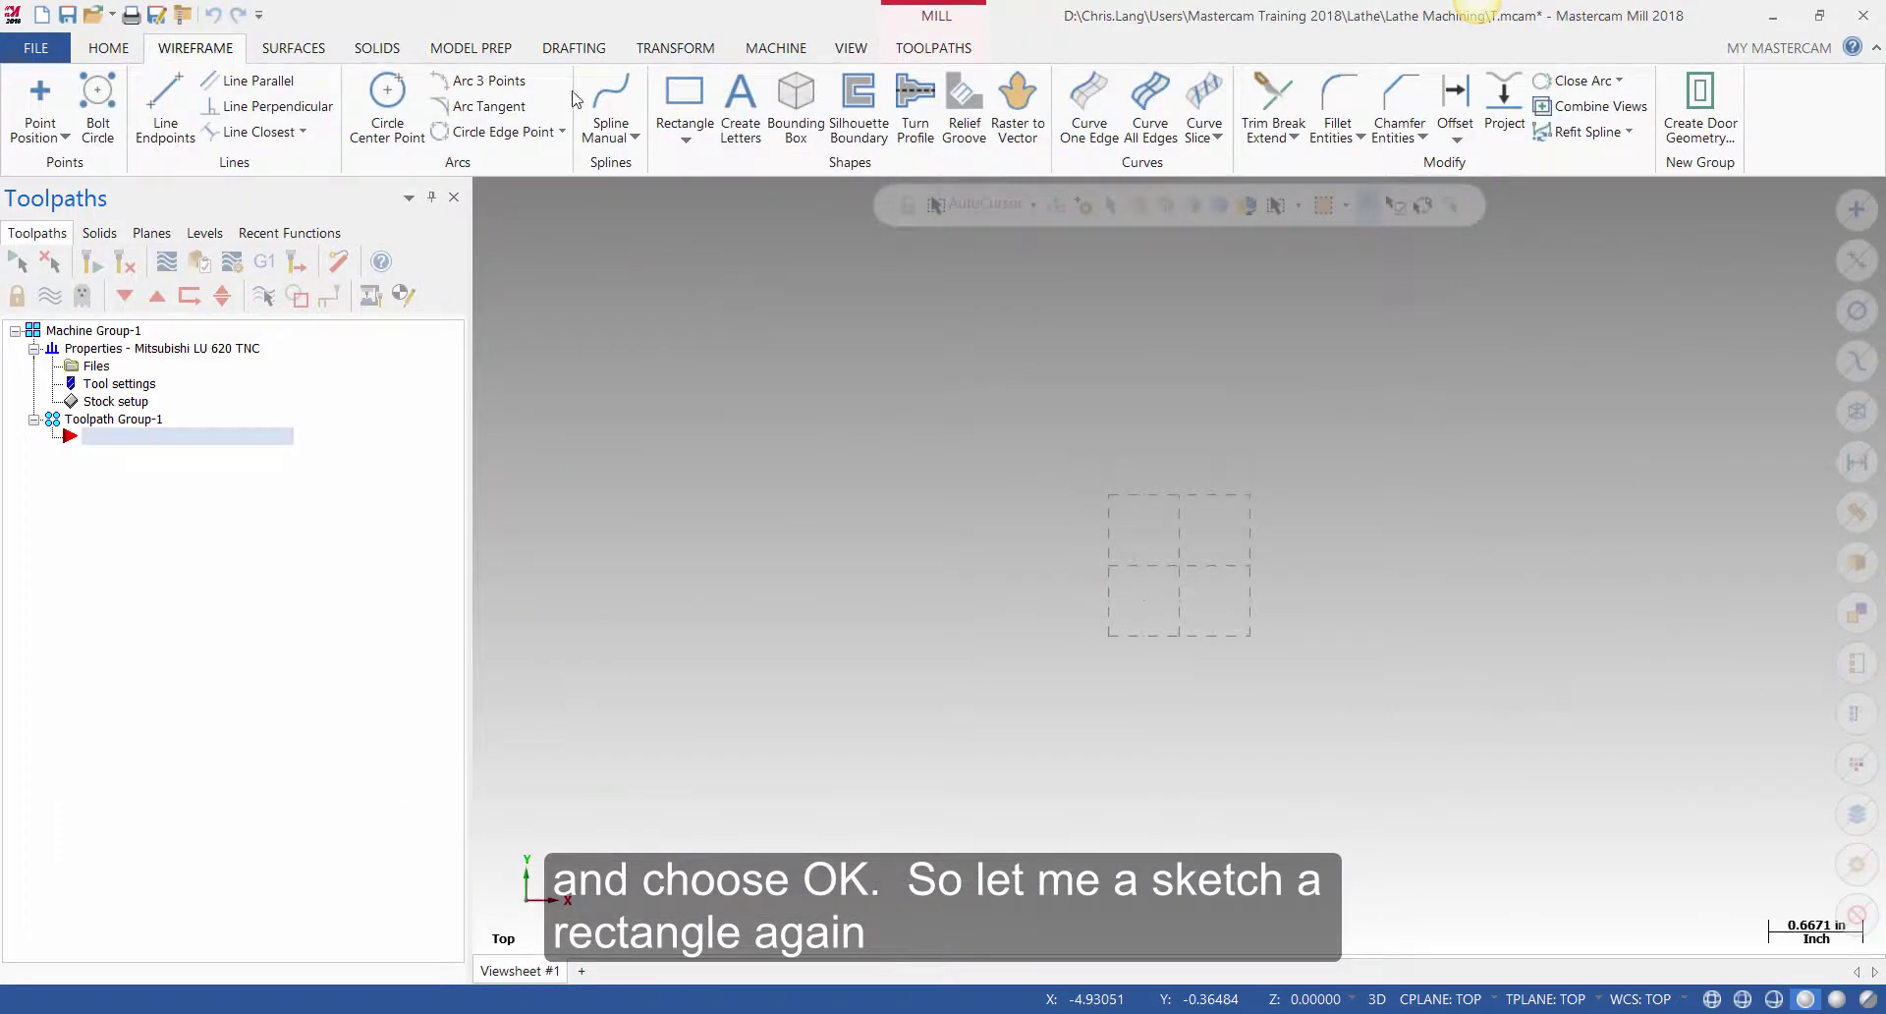
pyautogui.click(685, 93)
pyautogui.click(711, 344)
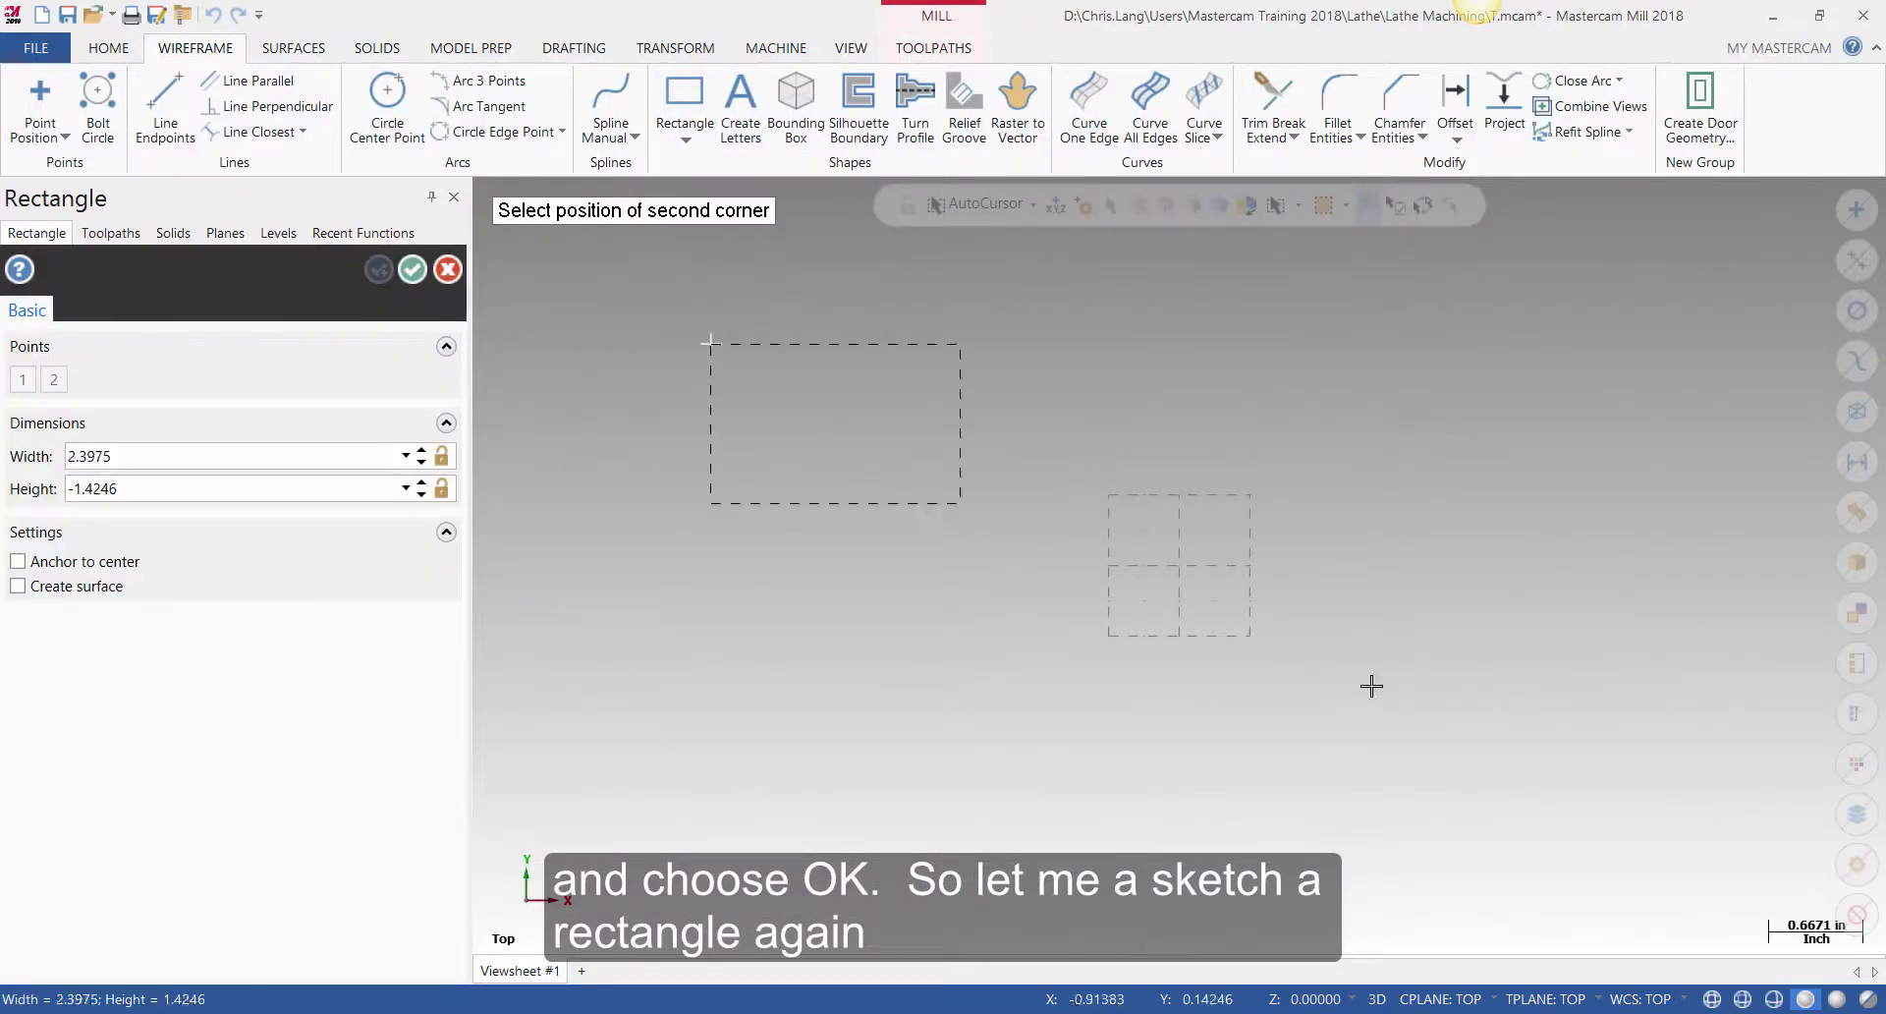
pyautogui.click(1586, 803)
pyautogui.click(411, 269)
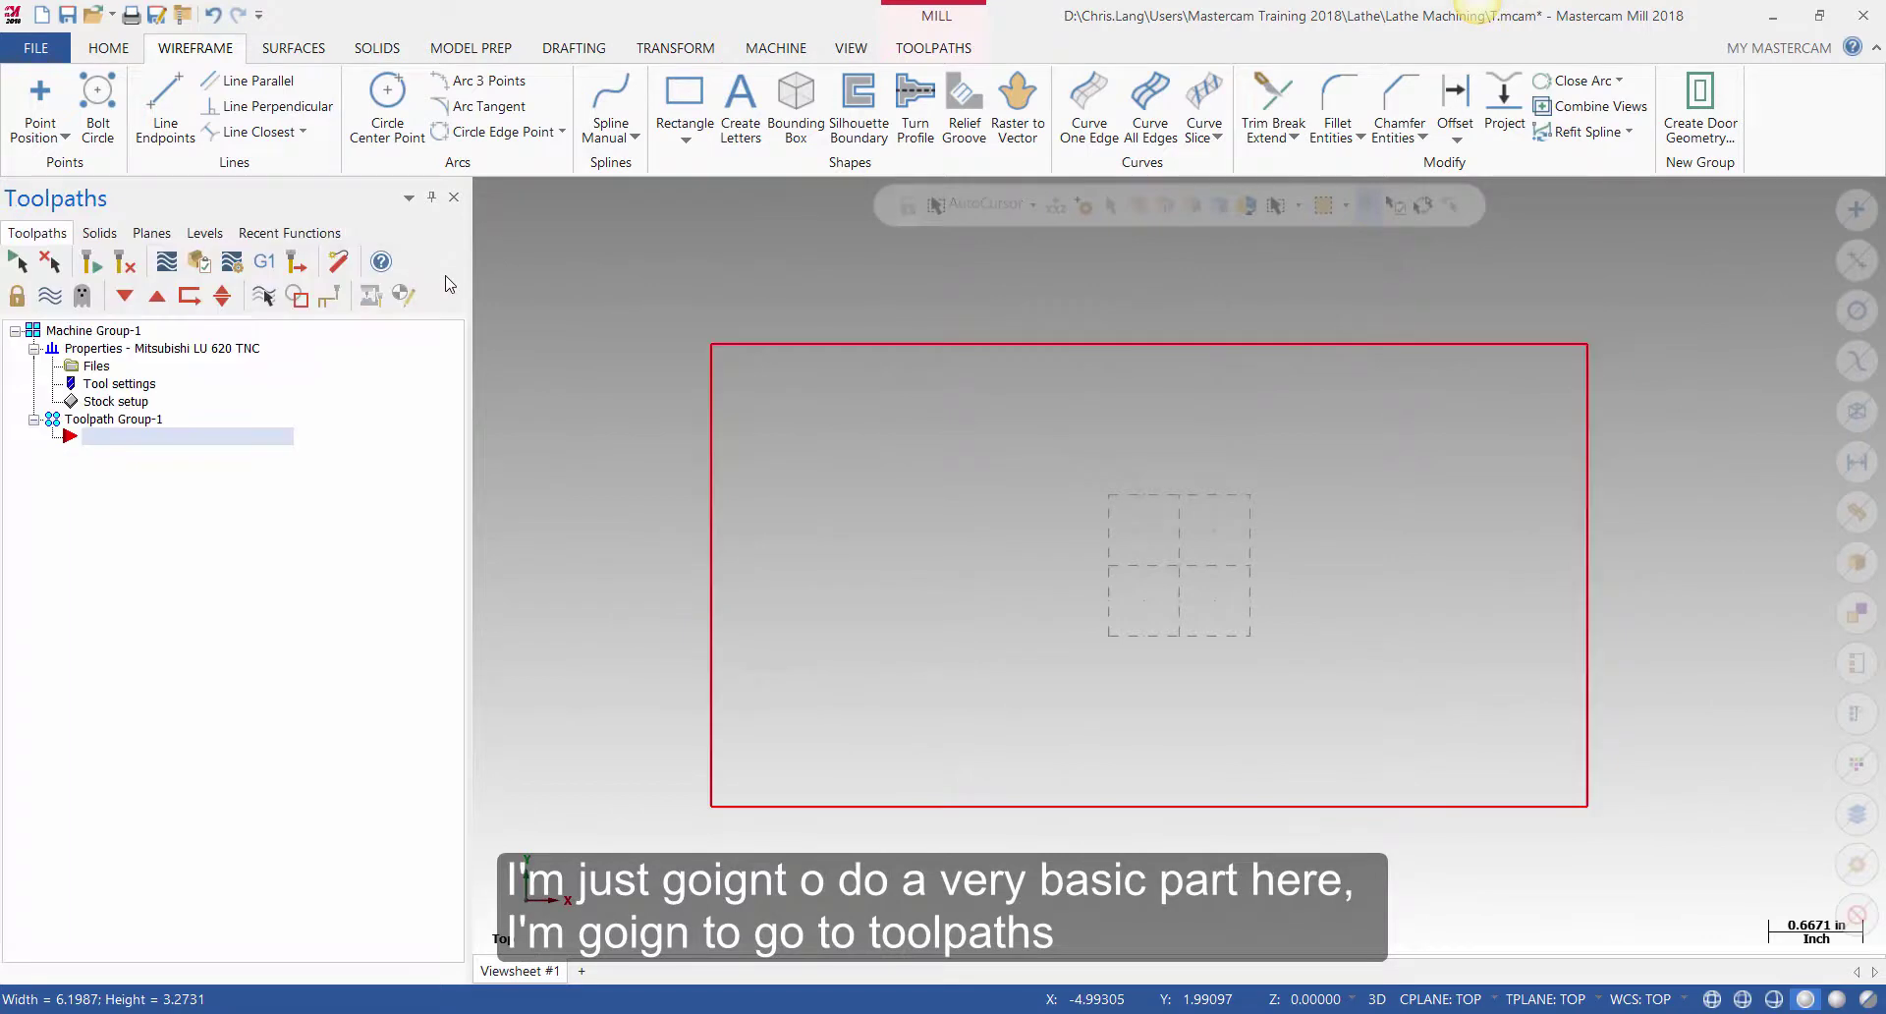
# - Create a 2D Contour toolpath chained on the whole rectangle, reviewing its coolant settings before accepting it
pyautogui.click(959, 51)
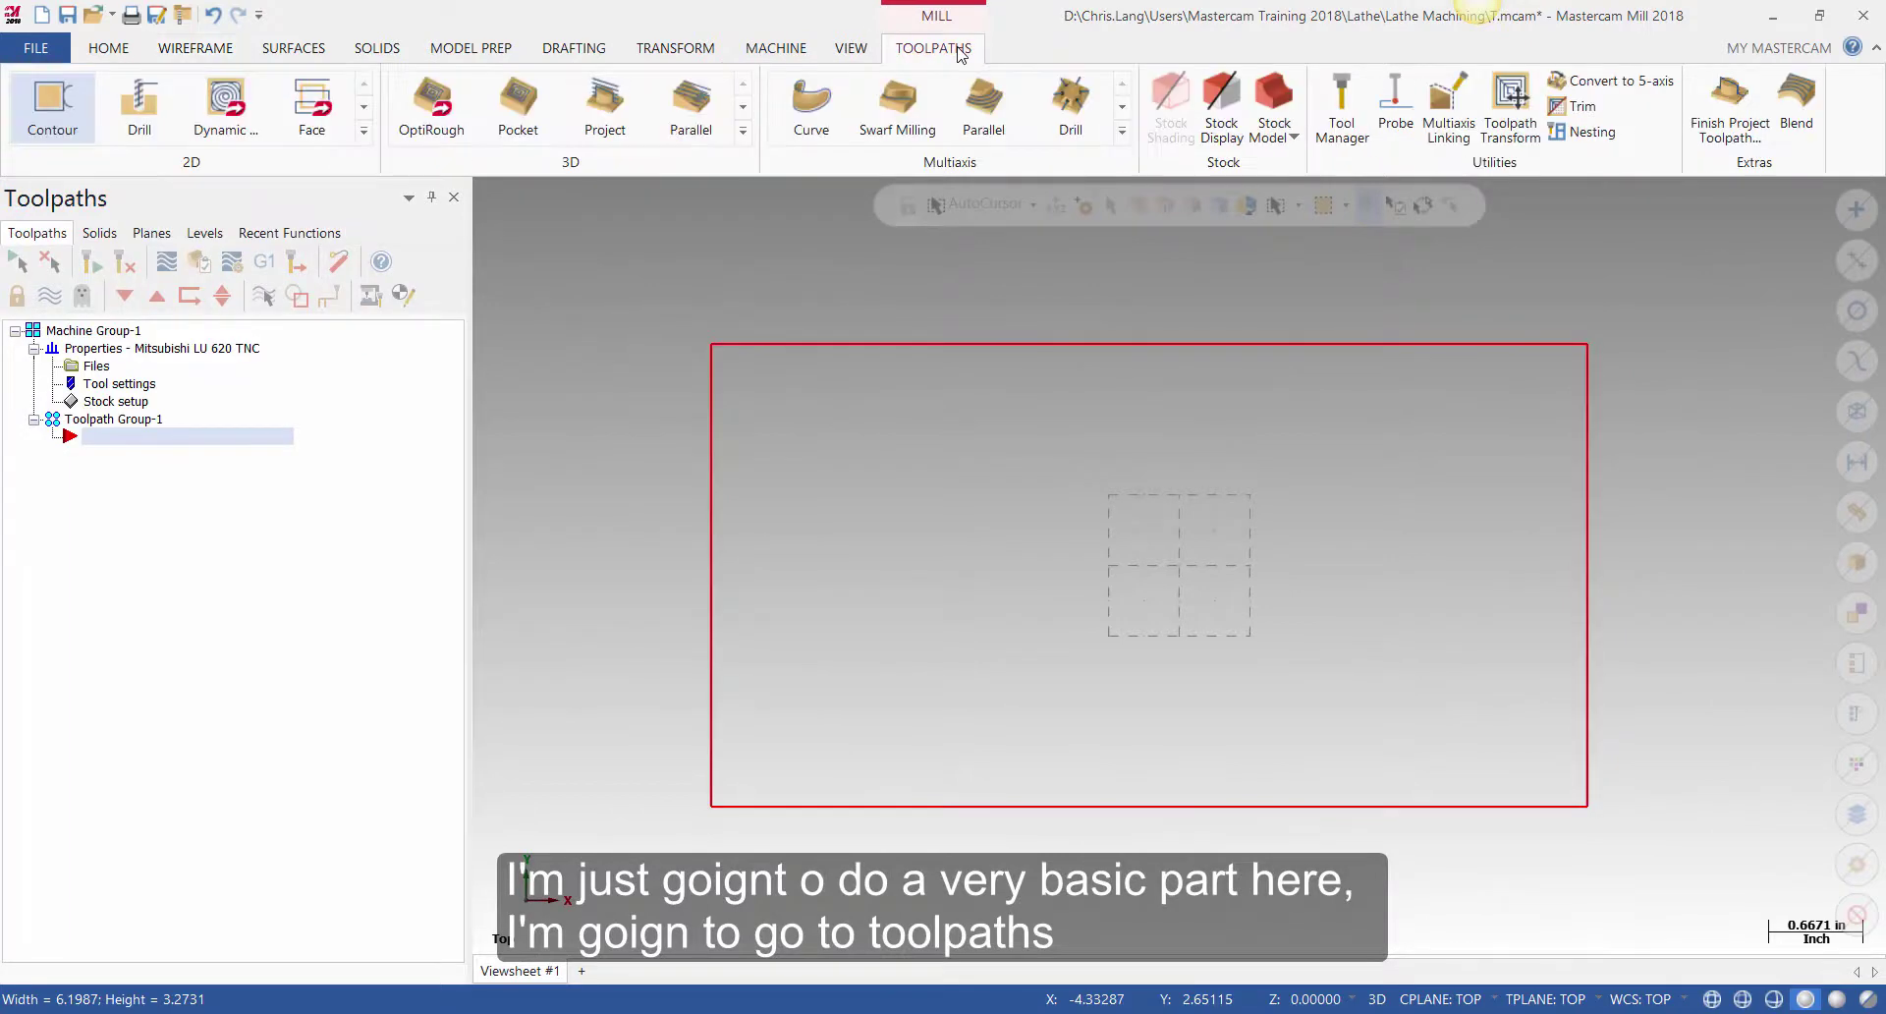
pyautogui.click(54, 103)
pyautogui.click(830, 346)
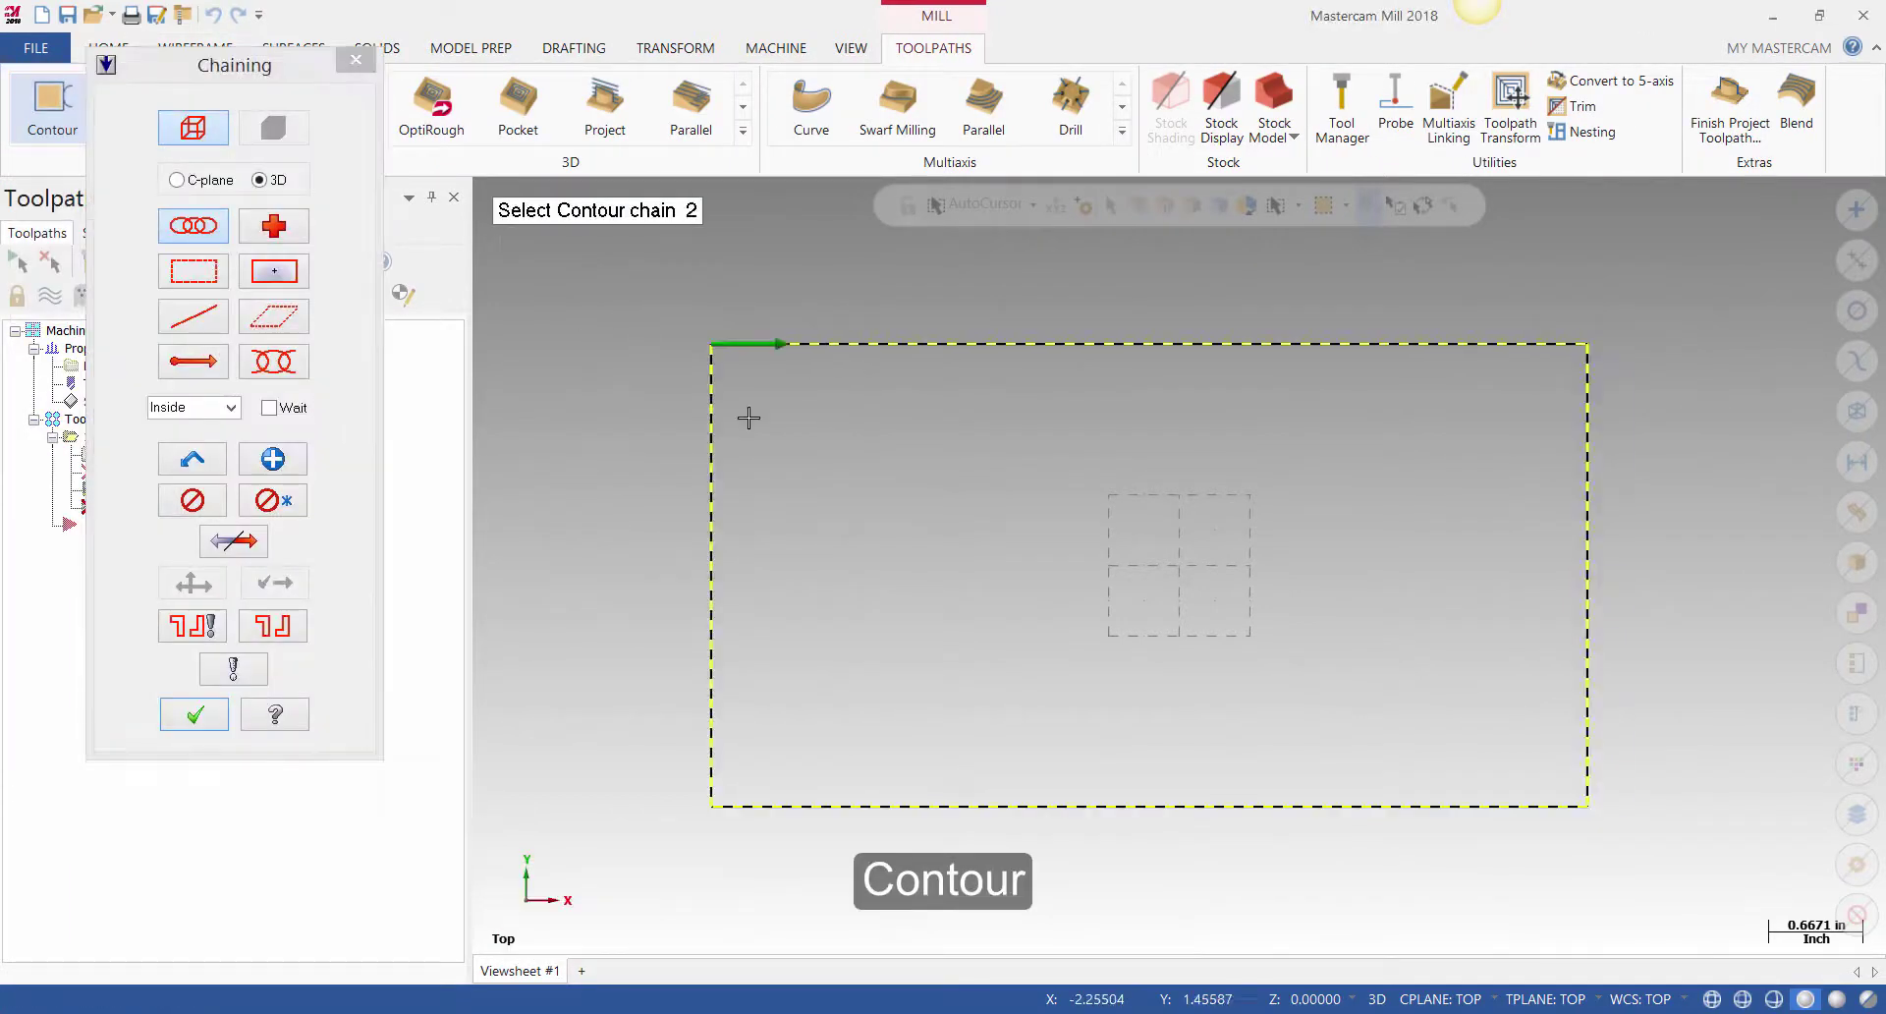
pyautogui.click(202, 714)
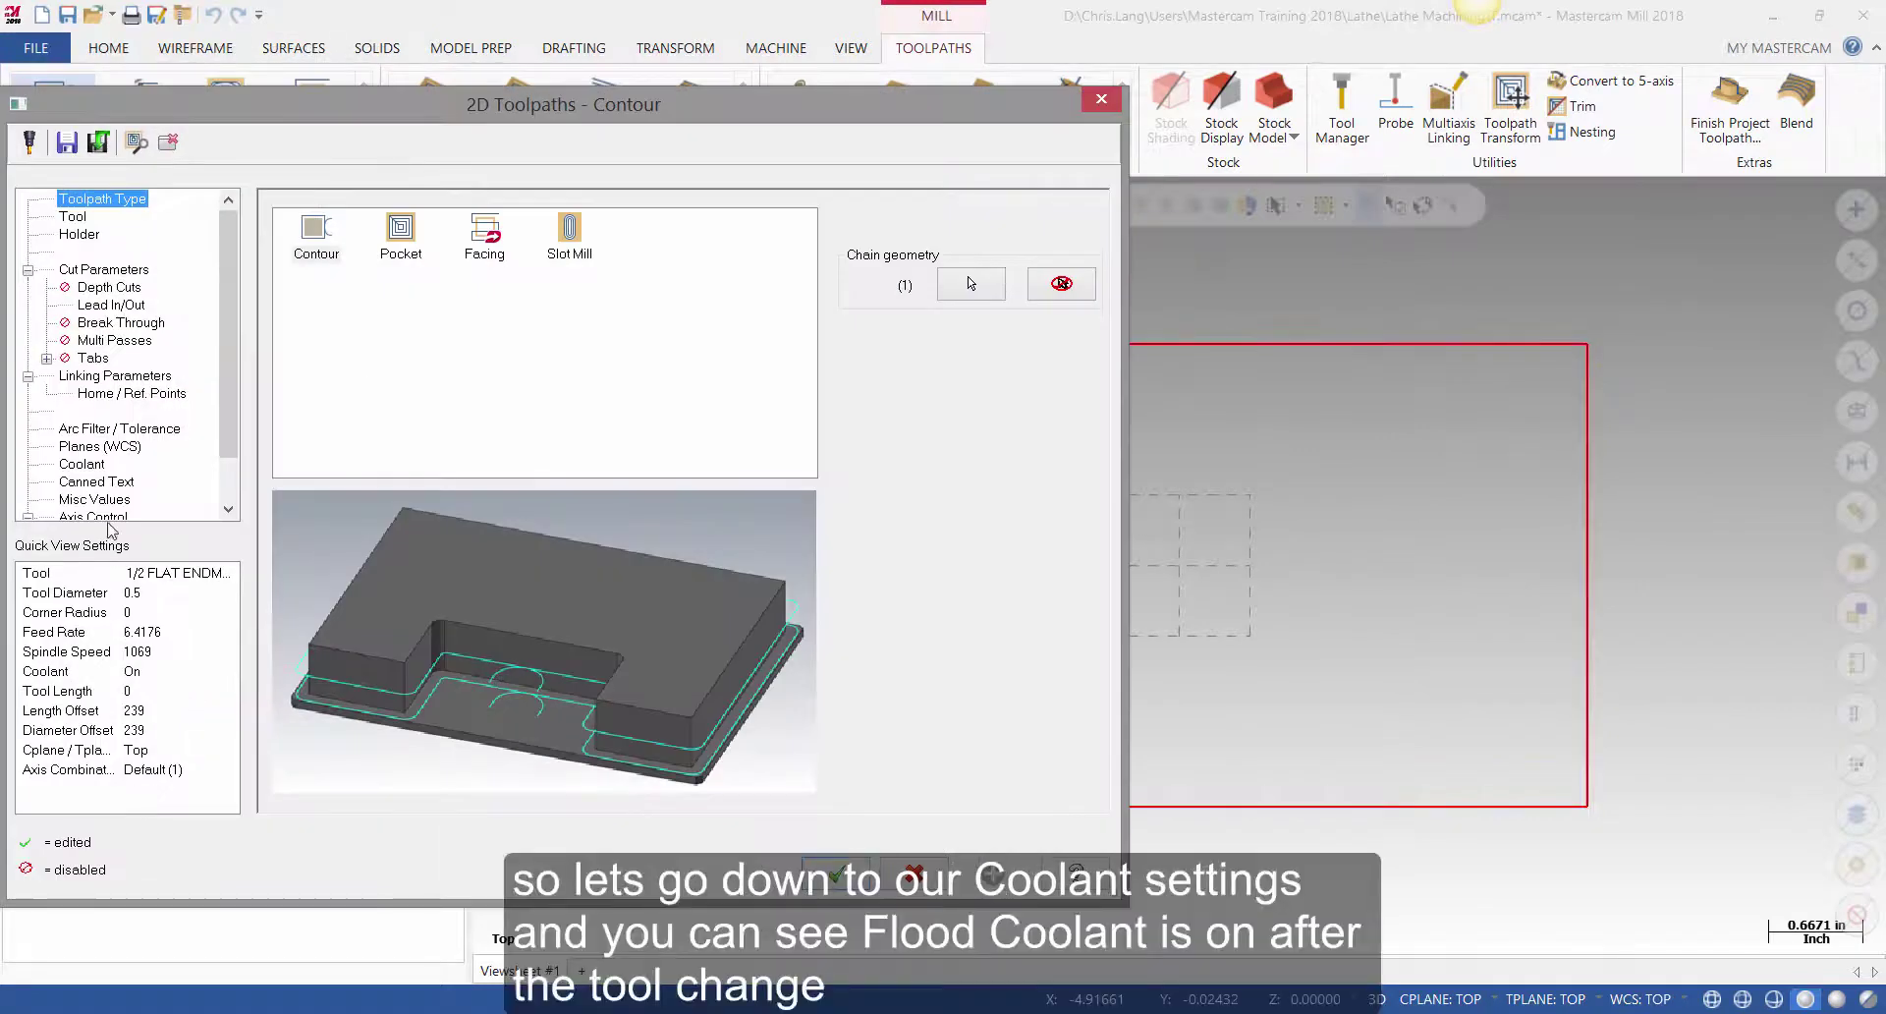
pyautogui.click(84, 467)
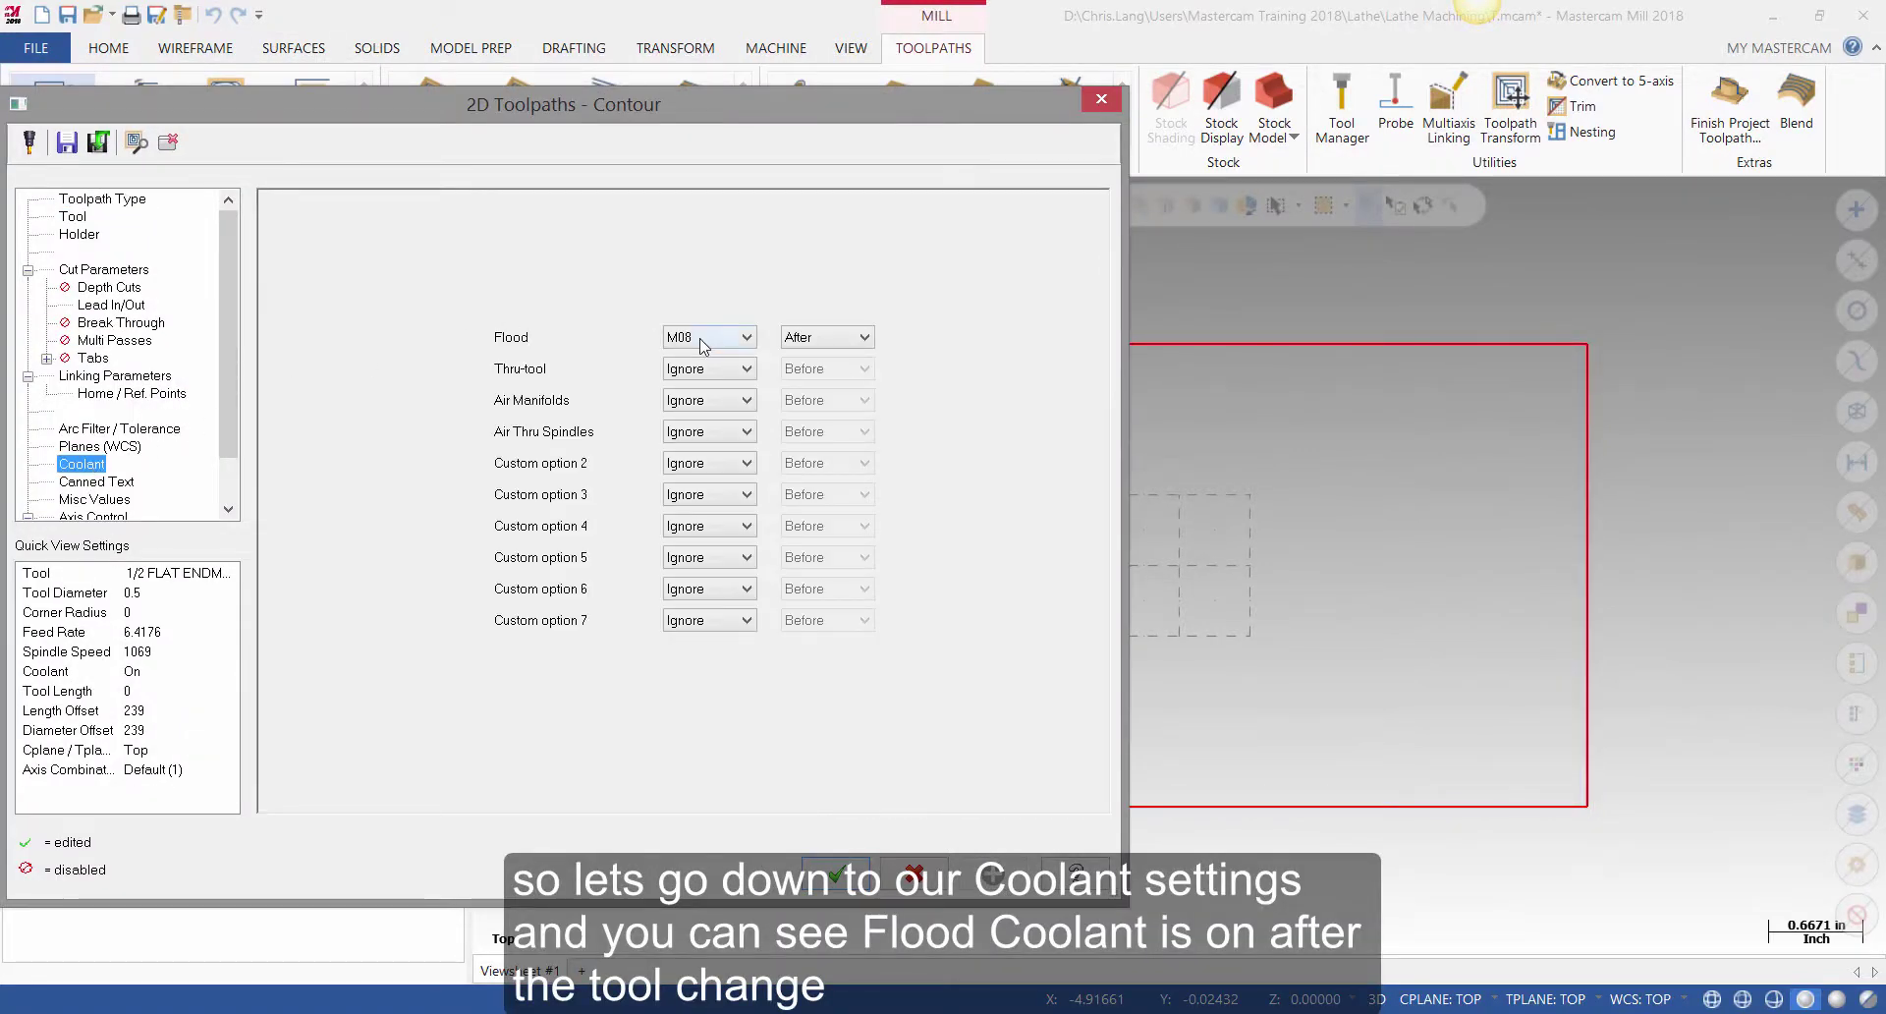
pyautogui.click(835, 873)
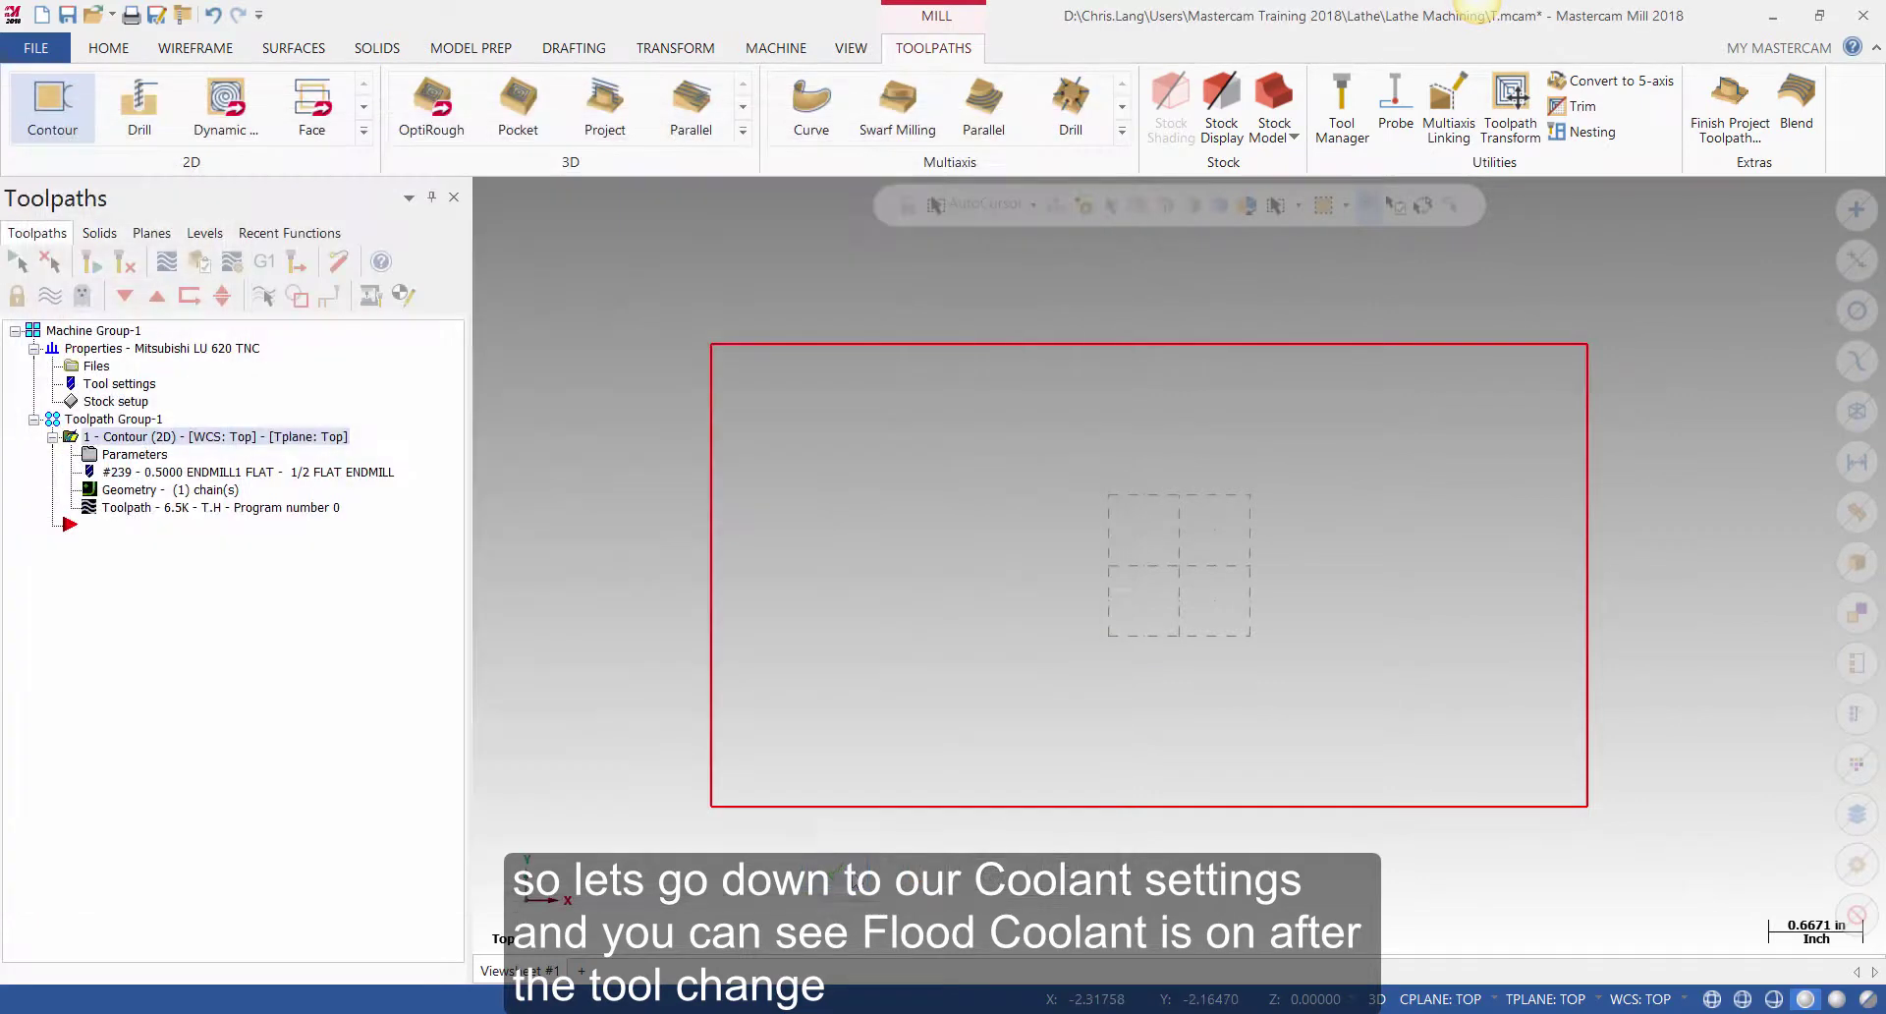
# - Create a Drill toolpath on four freehand points inside the rectangle, reviewing its coolant settings before accepting it
pyautogui.click(144, 104)
pyautogui.click(834, 709)
pyautogui.click(989, 489)
pyautogui.click(1267, 738)
pyautogui.click(1370, 514)
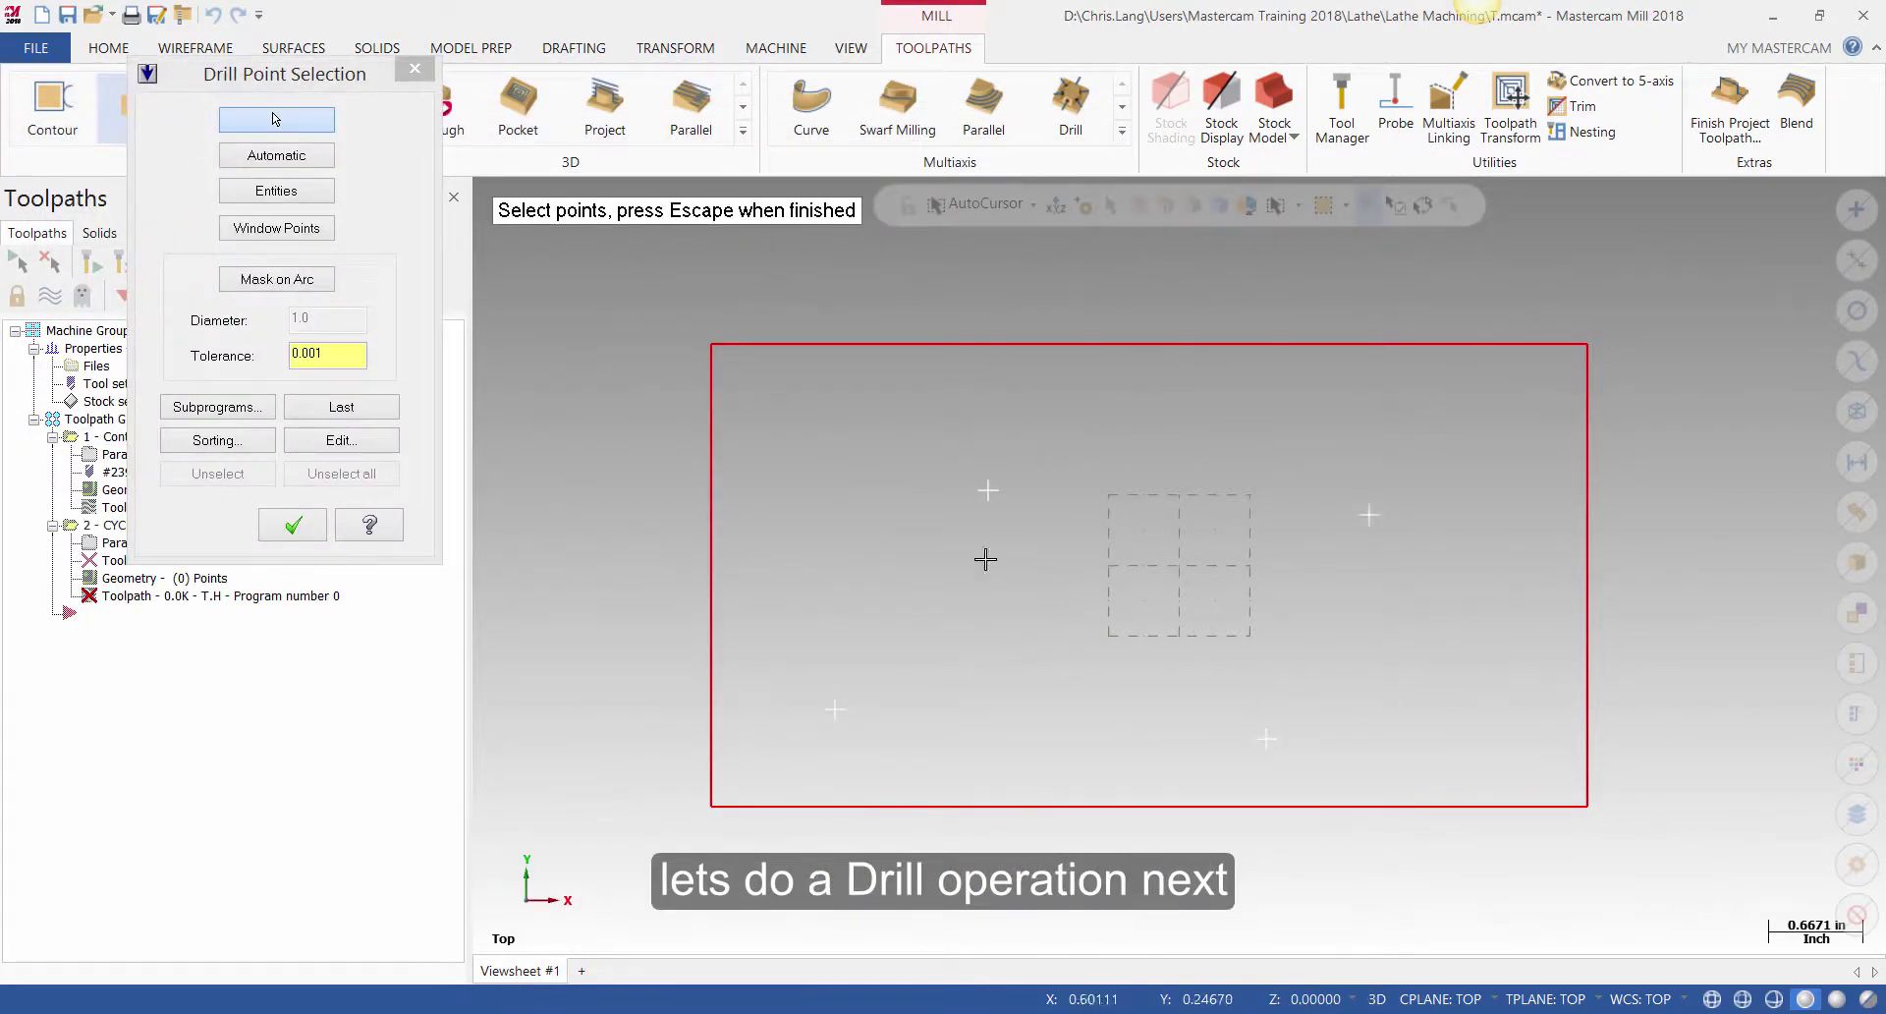
pyautogui.click(292, 524)
pyautogui.click(82, 394)
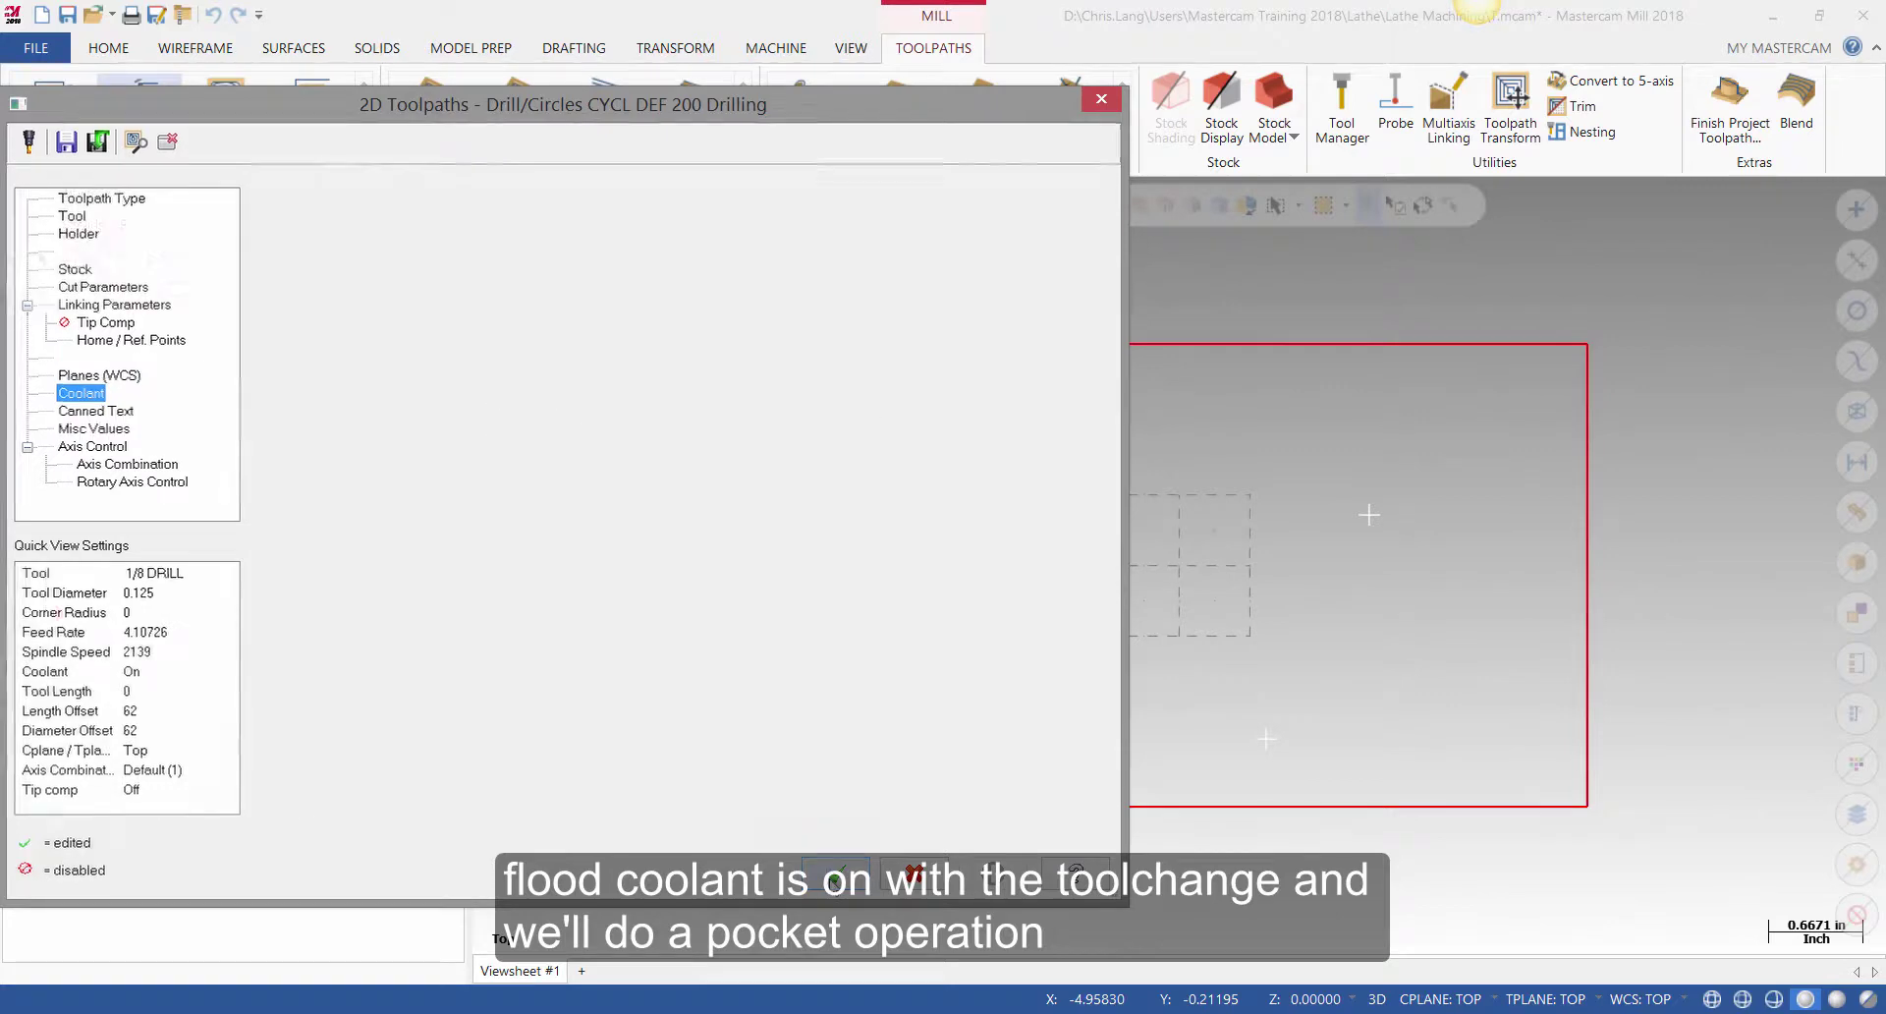
pyautogui.click(835, 874)
# - Create a 2D Pocket toolpath chained on the rectangle, review its coolant settings, and keep the operation when leaving its parameters
pyautogui.click(365, 131)
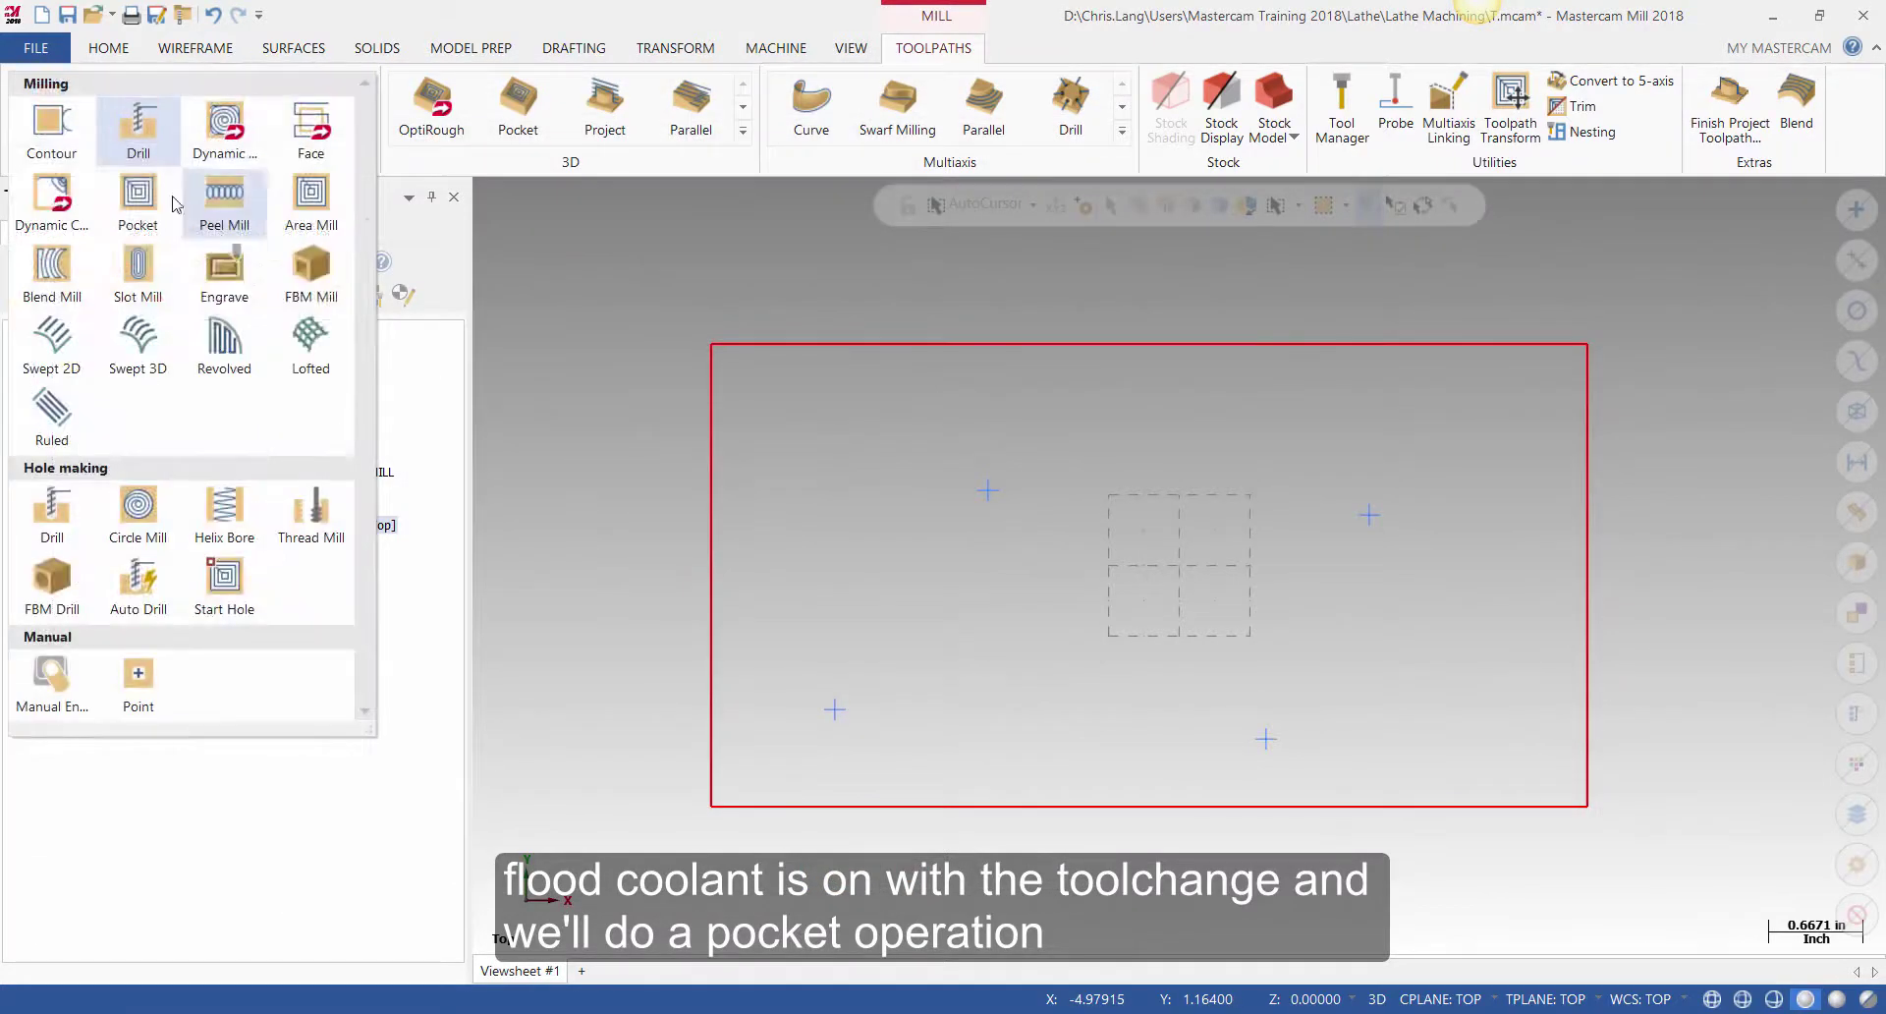
pyautogui.click(137, 196)
pyautogui.click(821, 346)
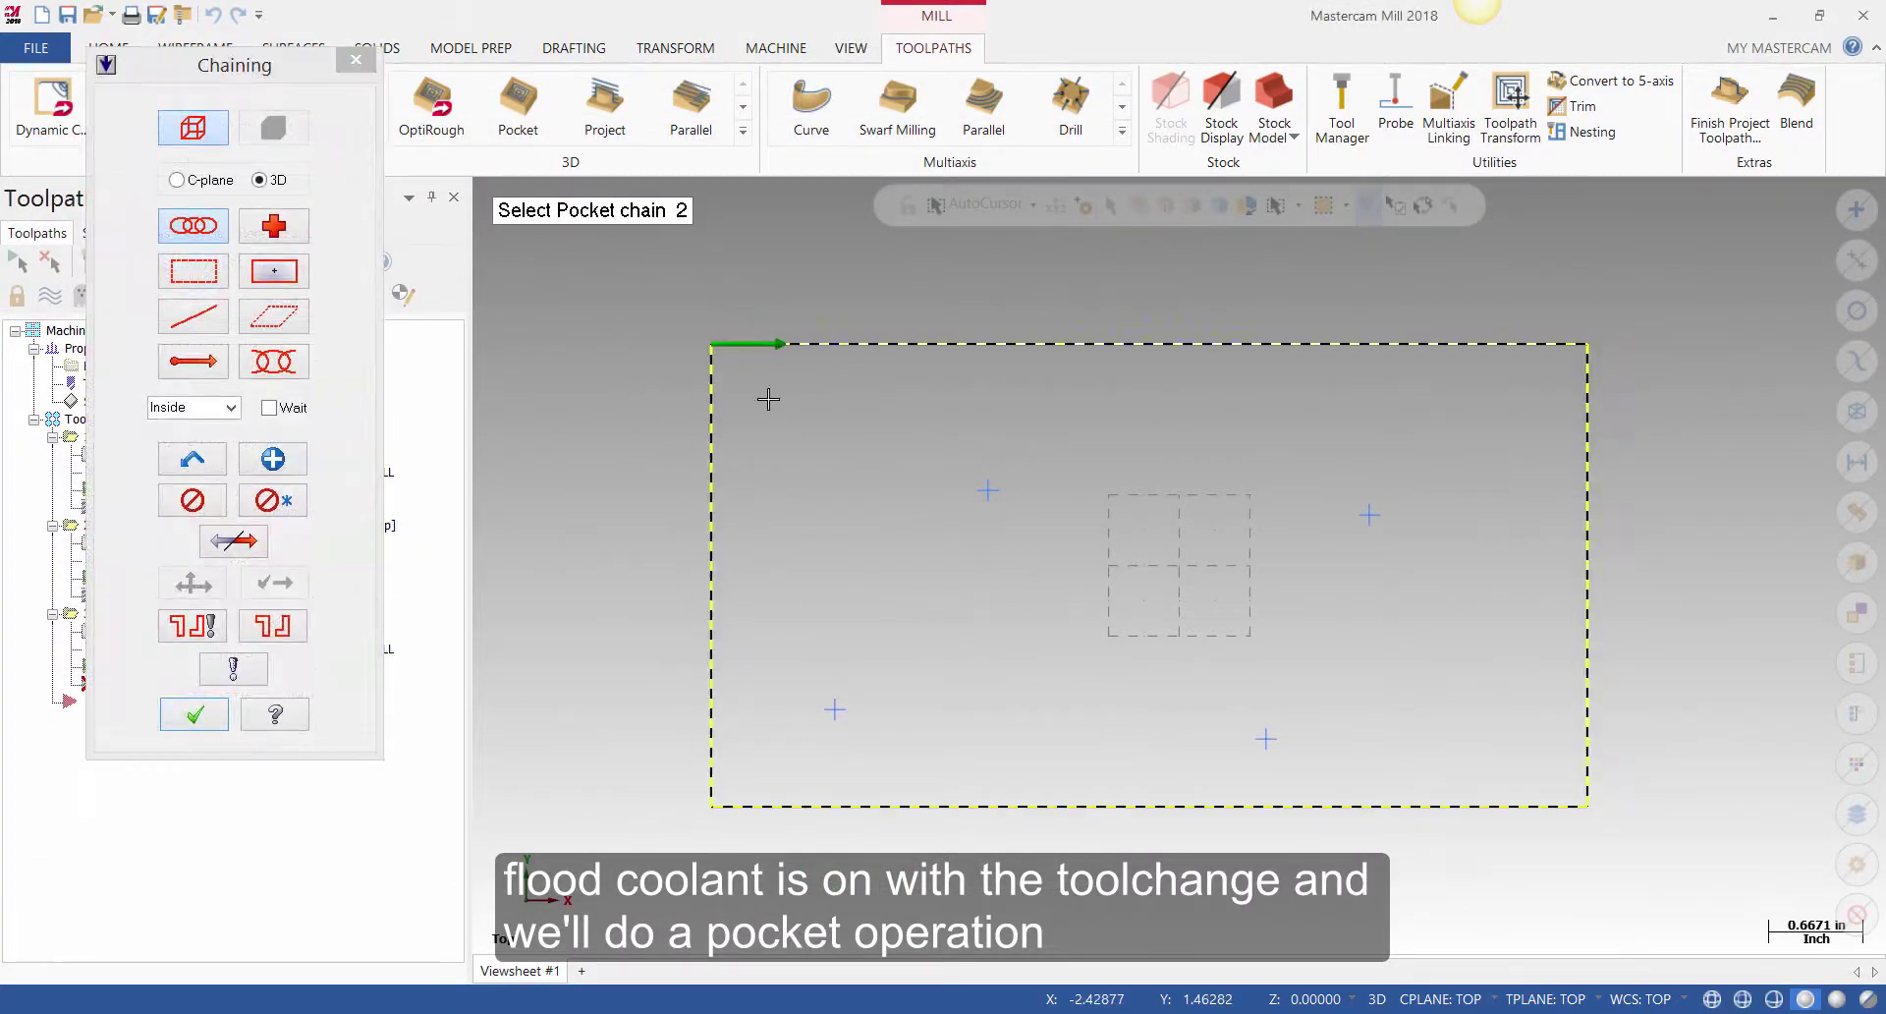
pyautogui.click(201, 714)
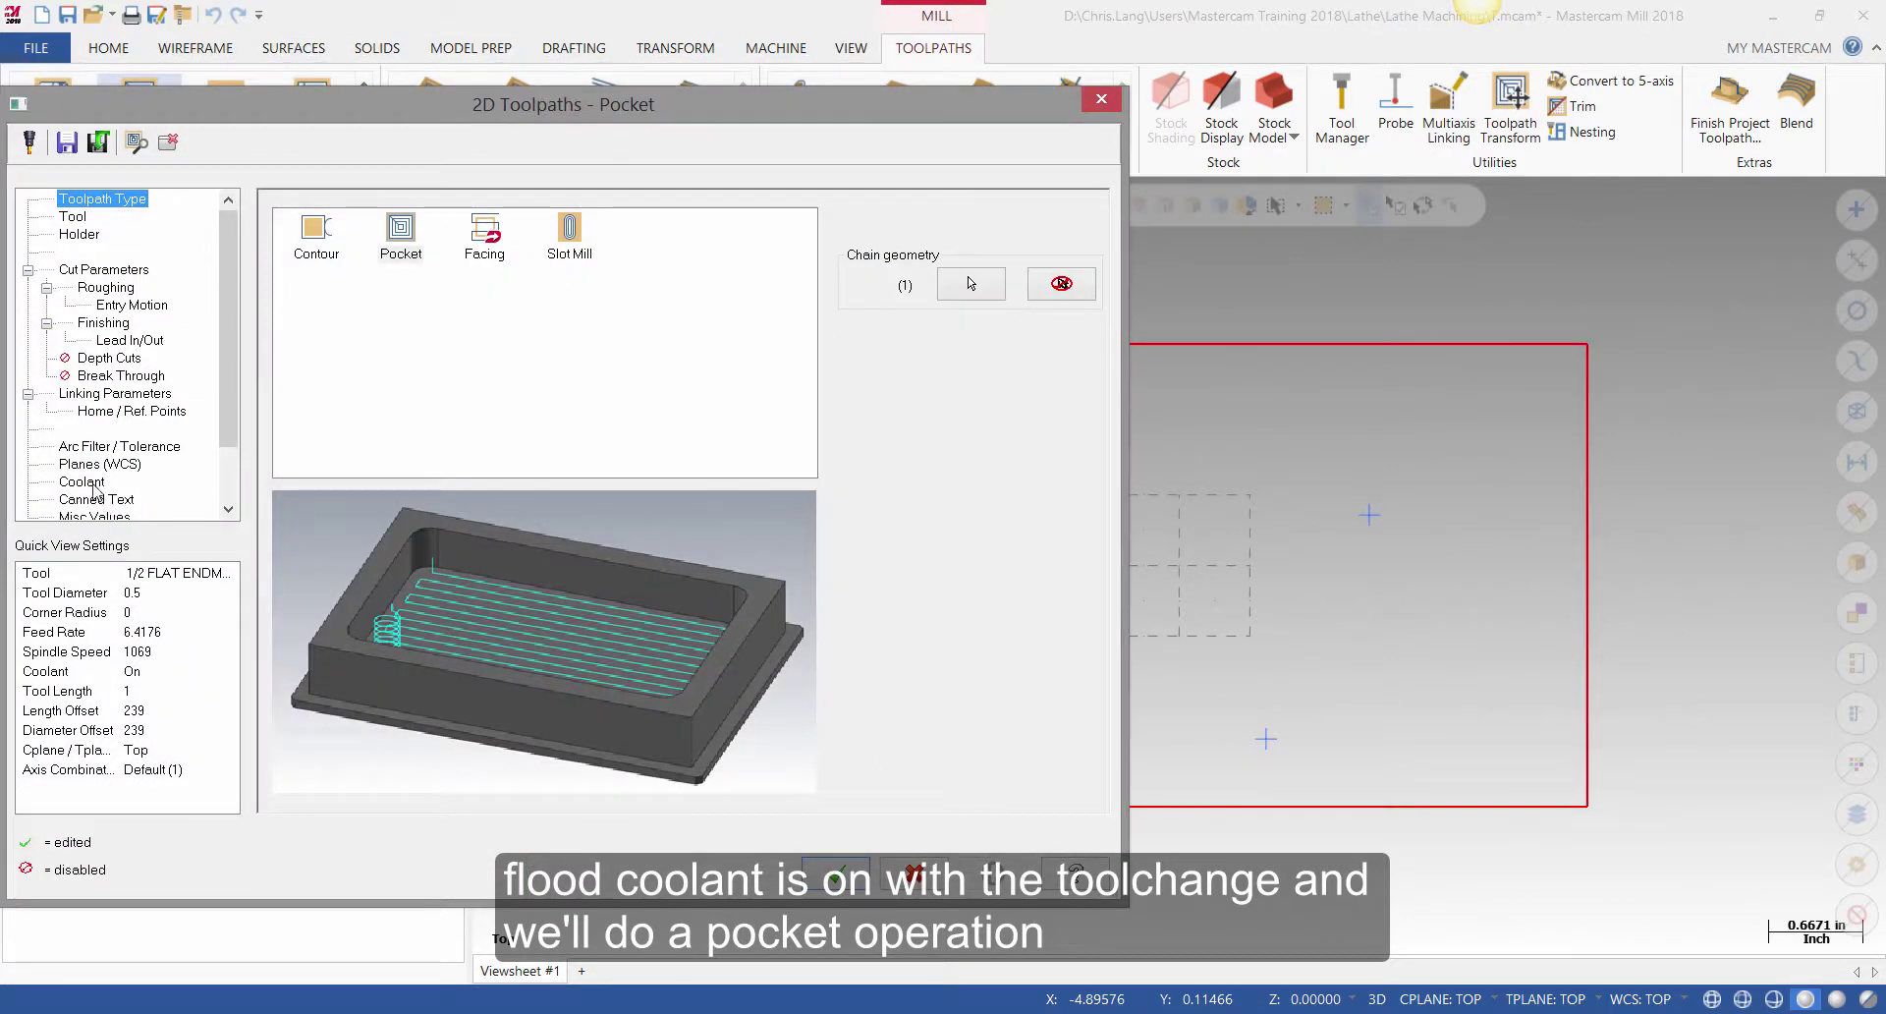
pyautogui.click(82, 481)
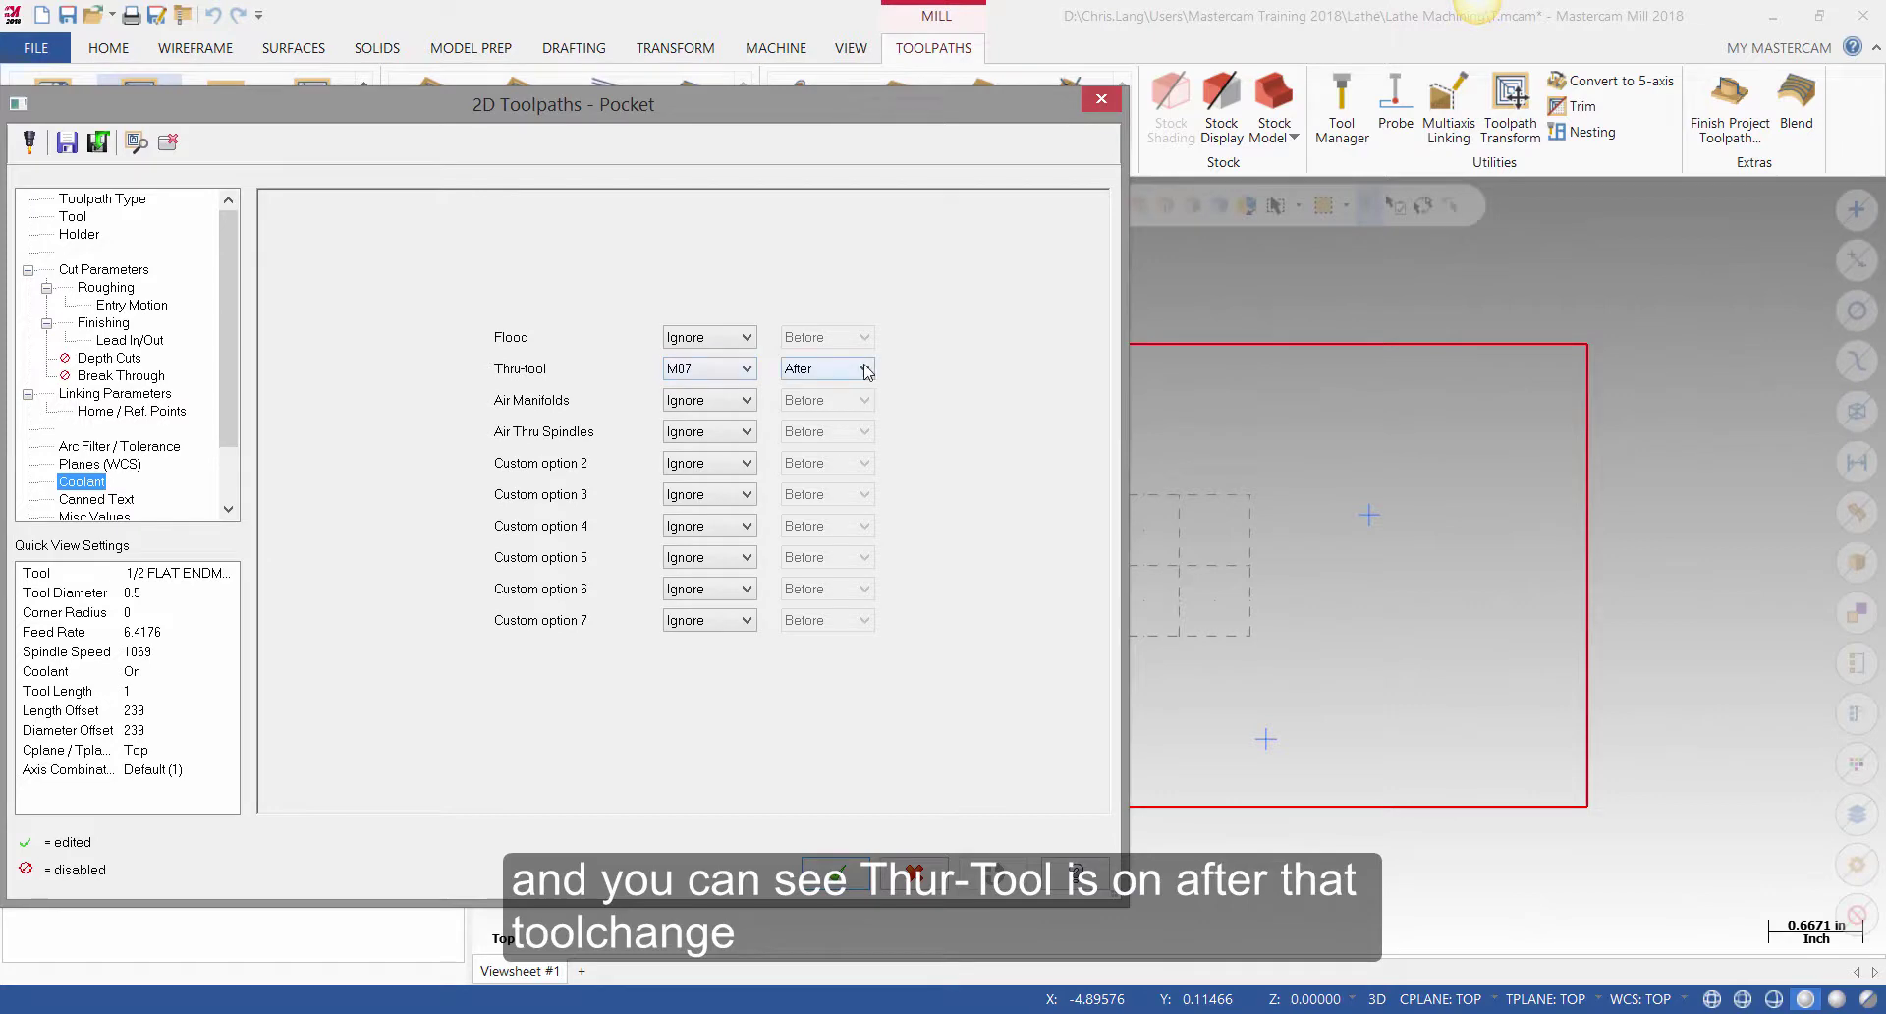
pyautogui.click(915, 873)
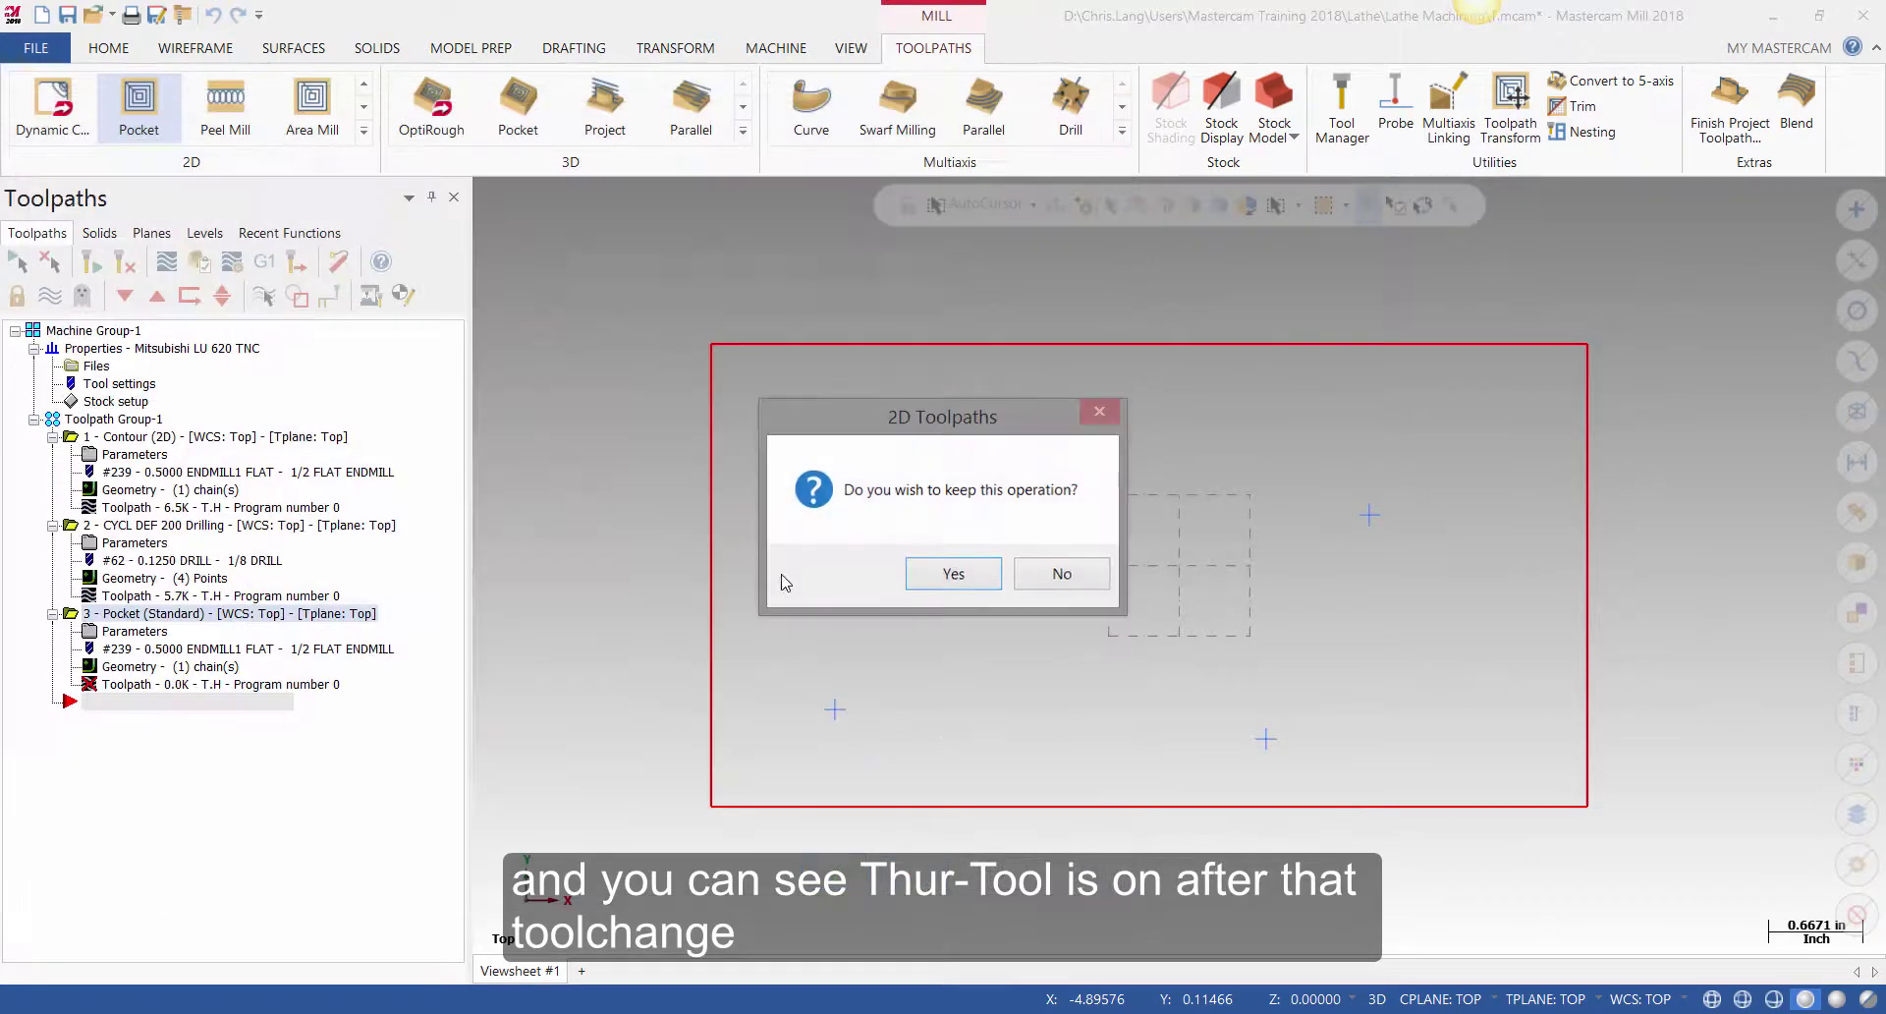
pyautogui.click(959, 574)
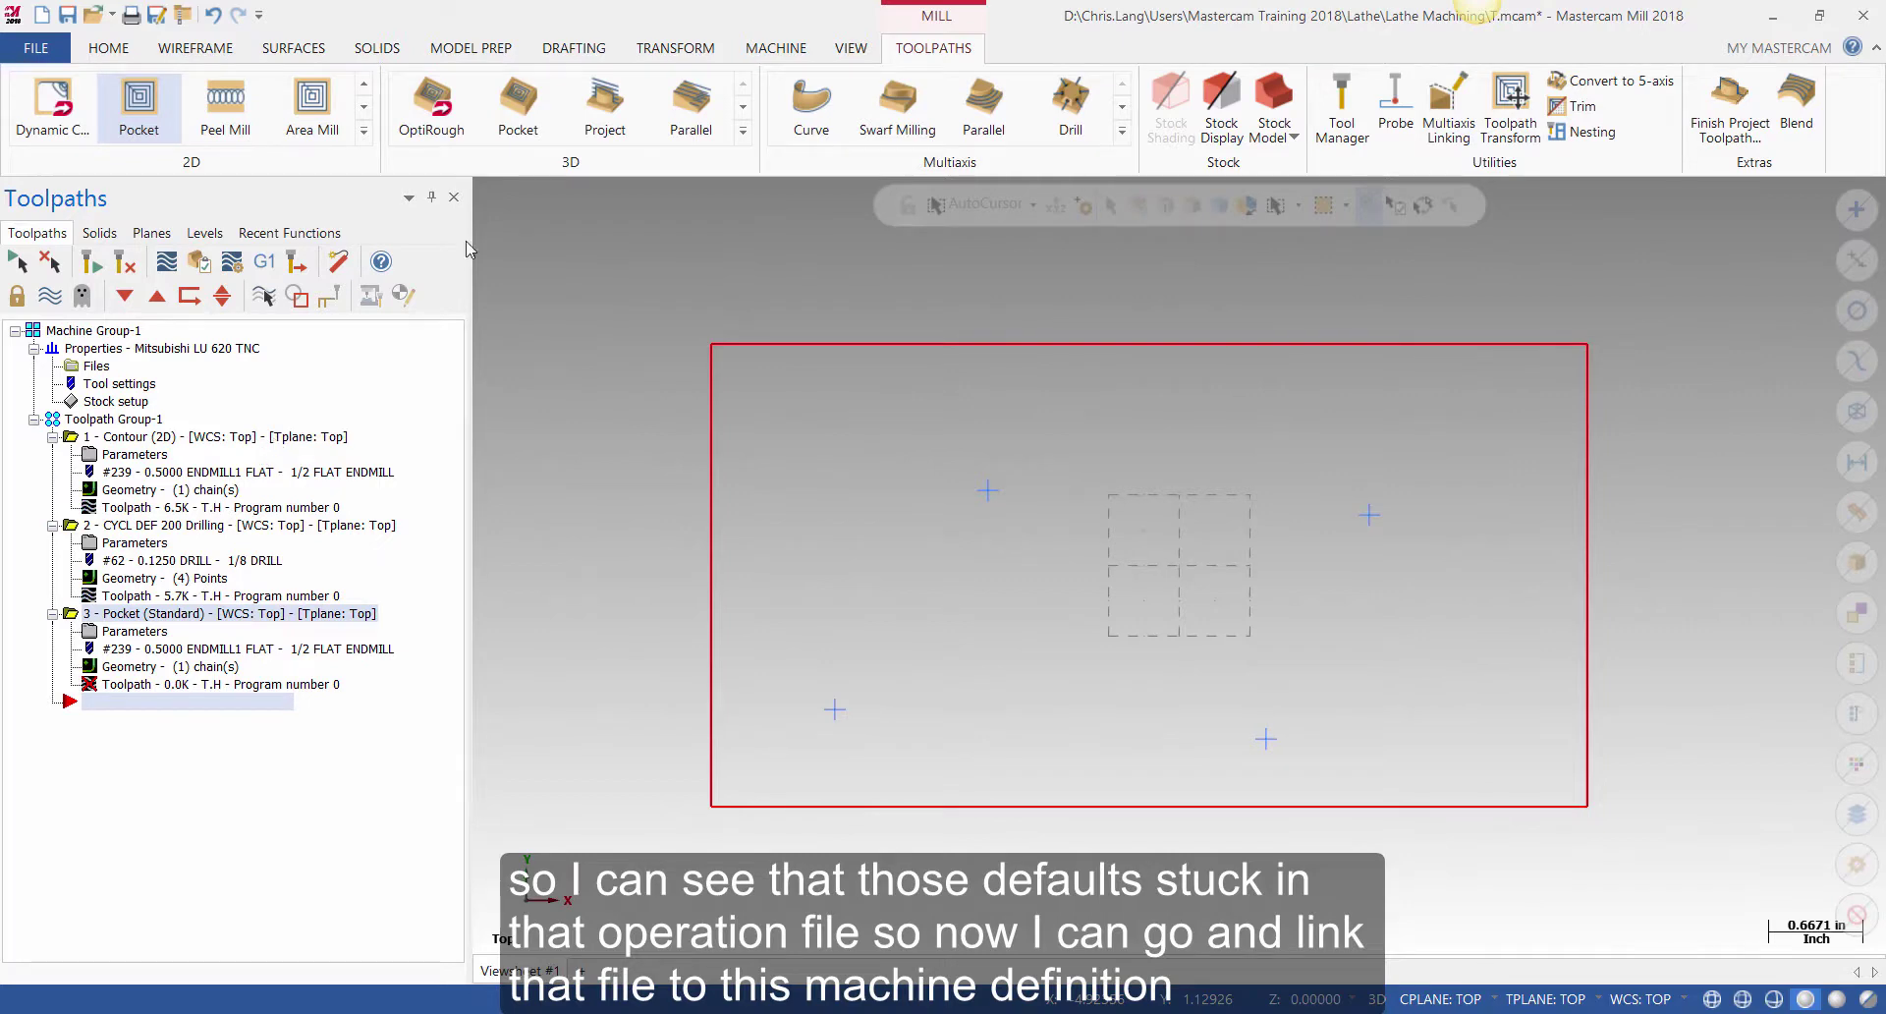
# - In the machine's control definition, set the inch default operation library to Mill_Inch_Mitsubish.mcam-defaults for the MITSUBISHI_LU_TNC.psT post and save
pyautogui.click(776, 49)
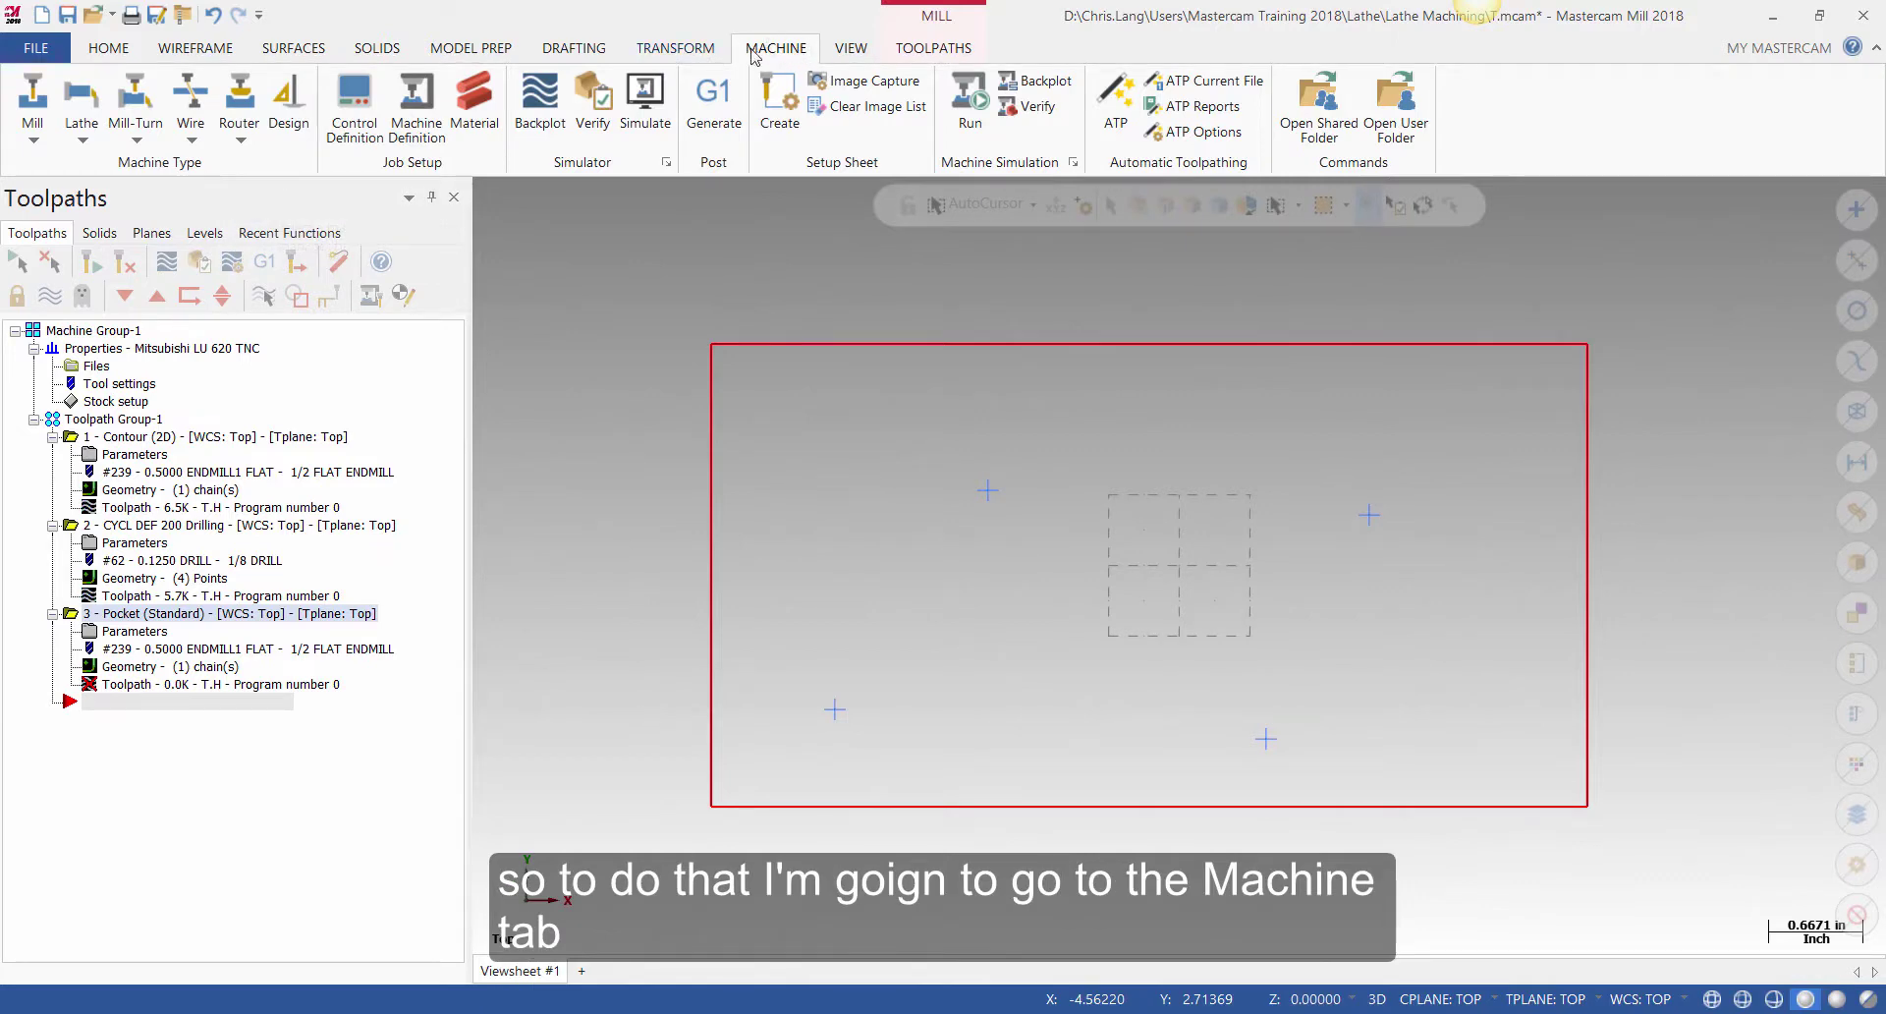
pyautogui.click(424, 115)
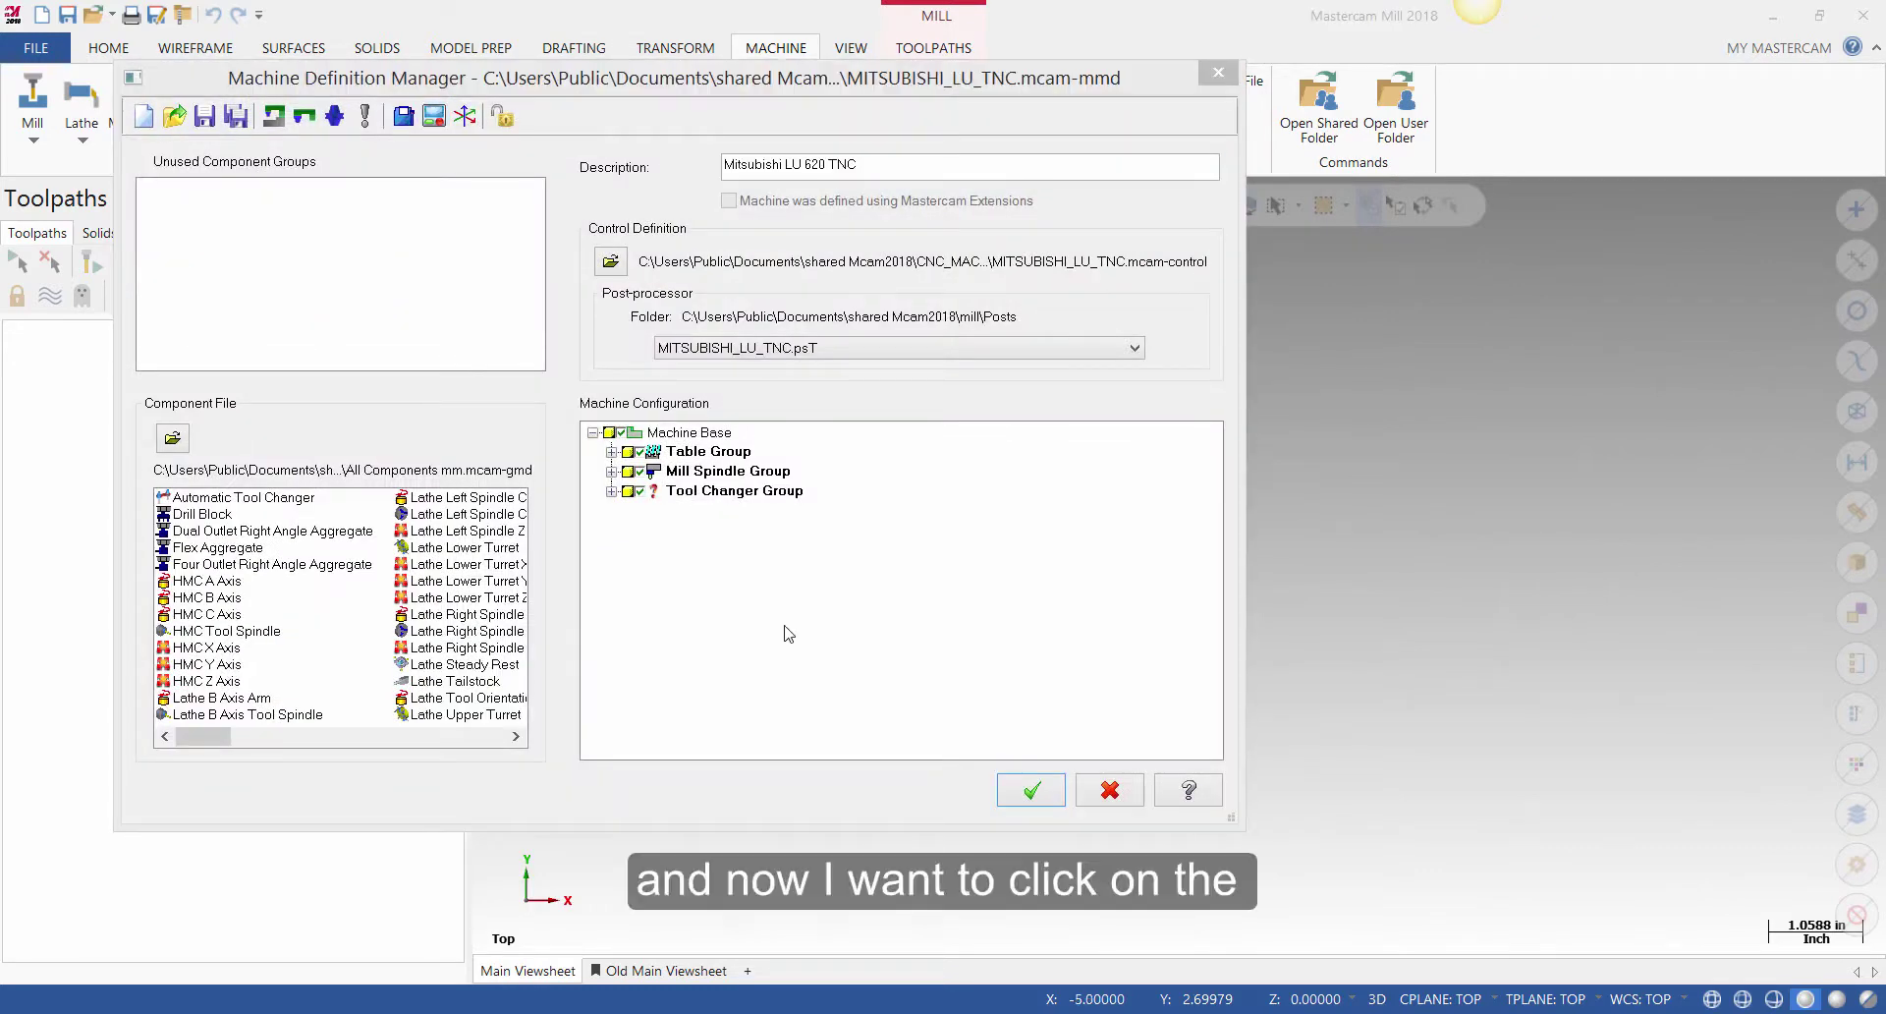
pyautogui.click(433, 116)
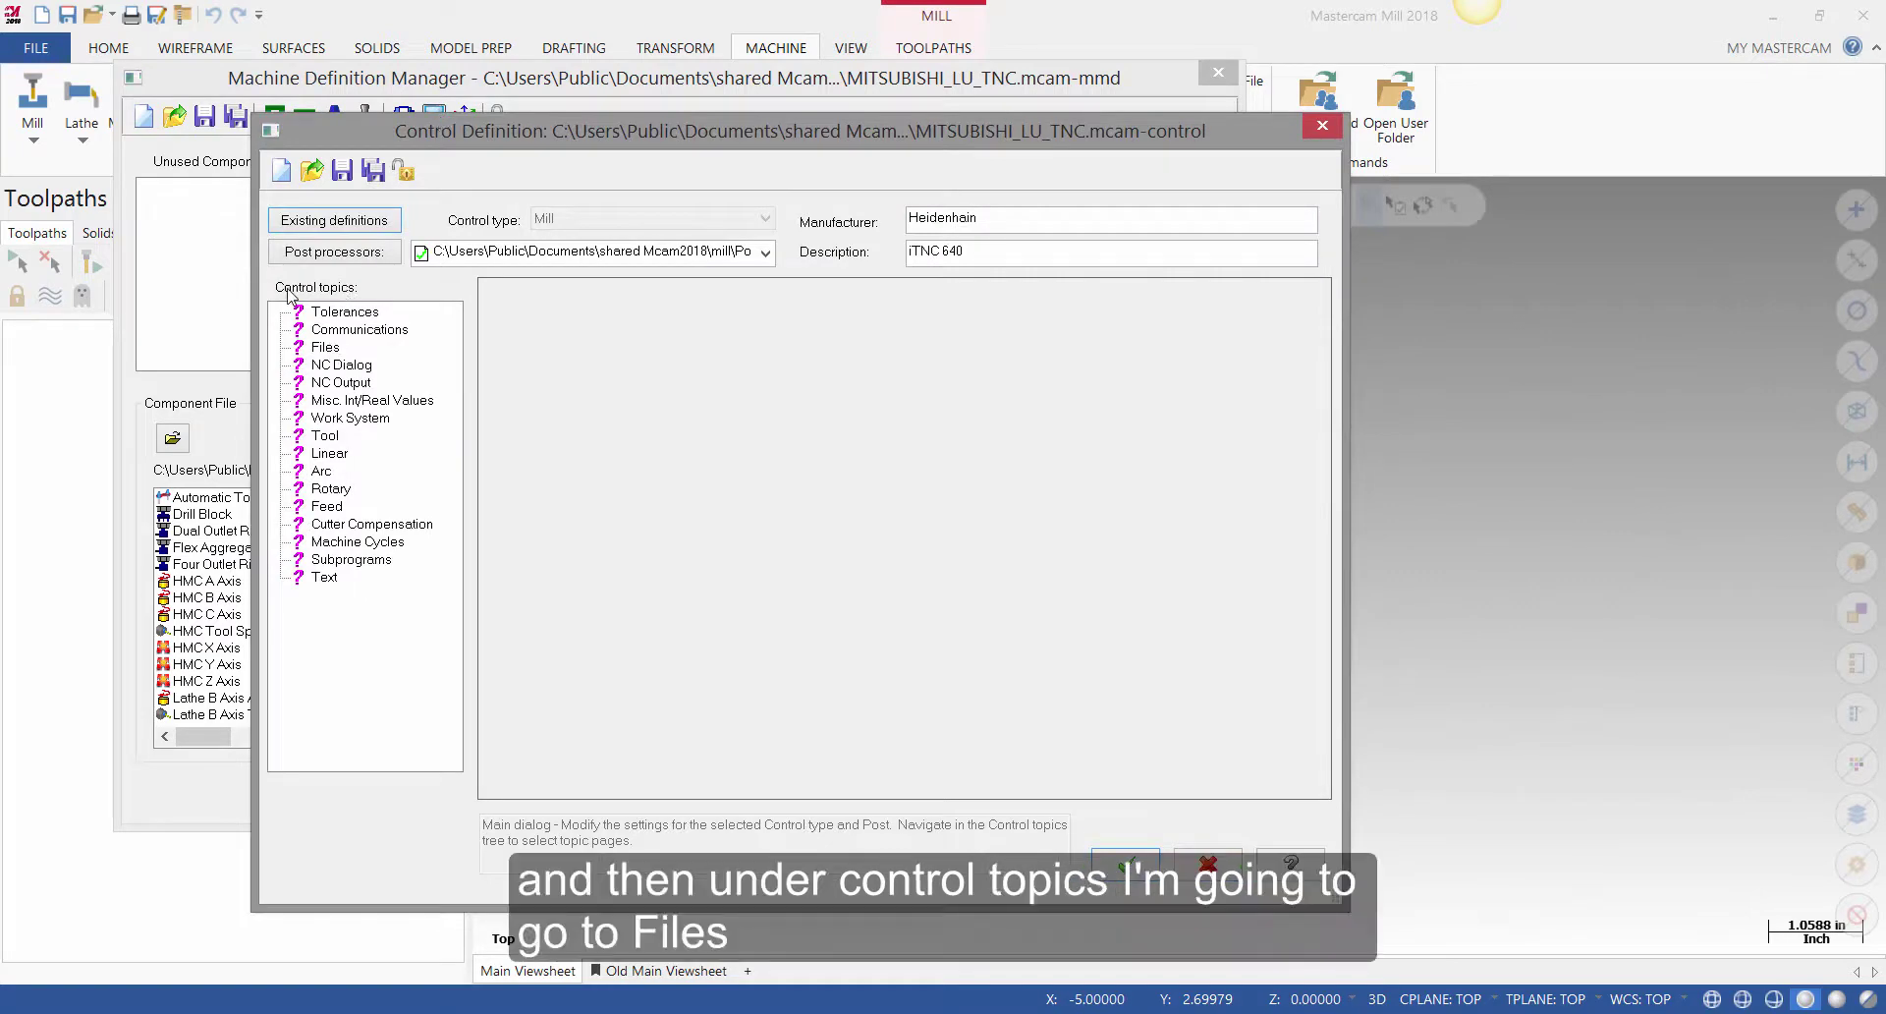
pyautogui.click(327, 348)
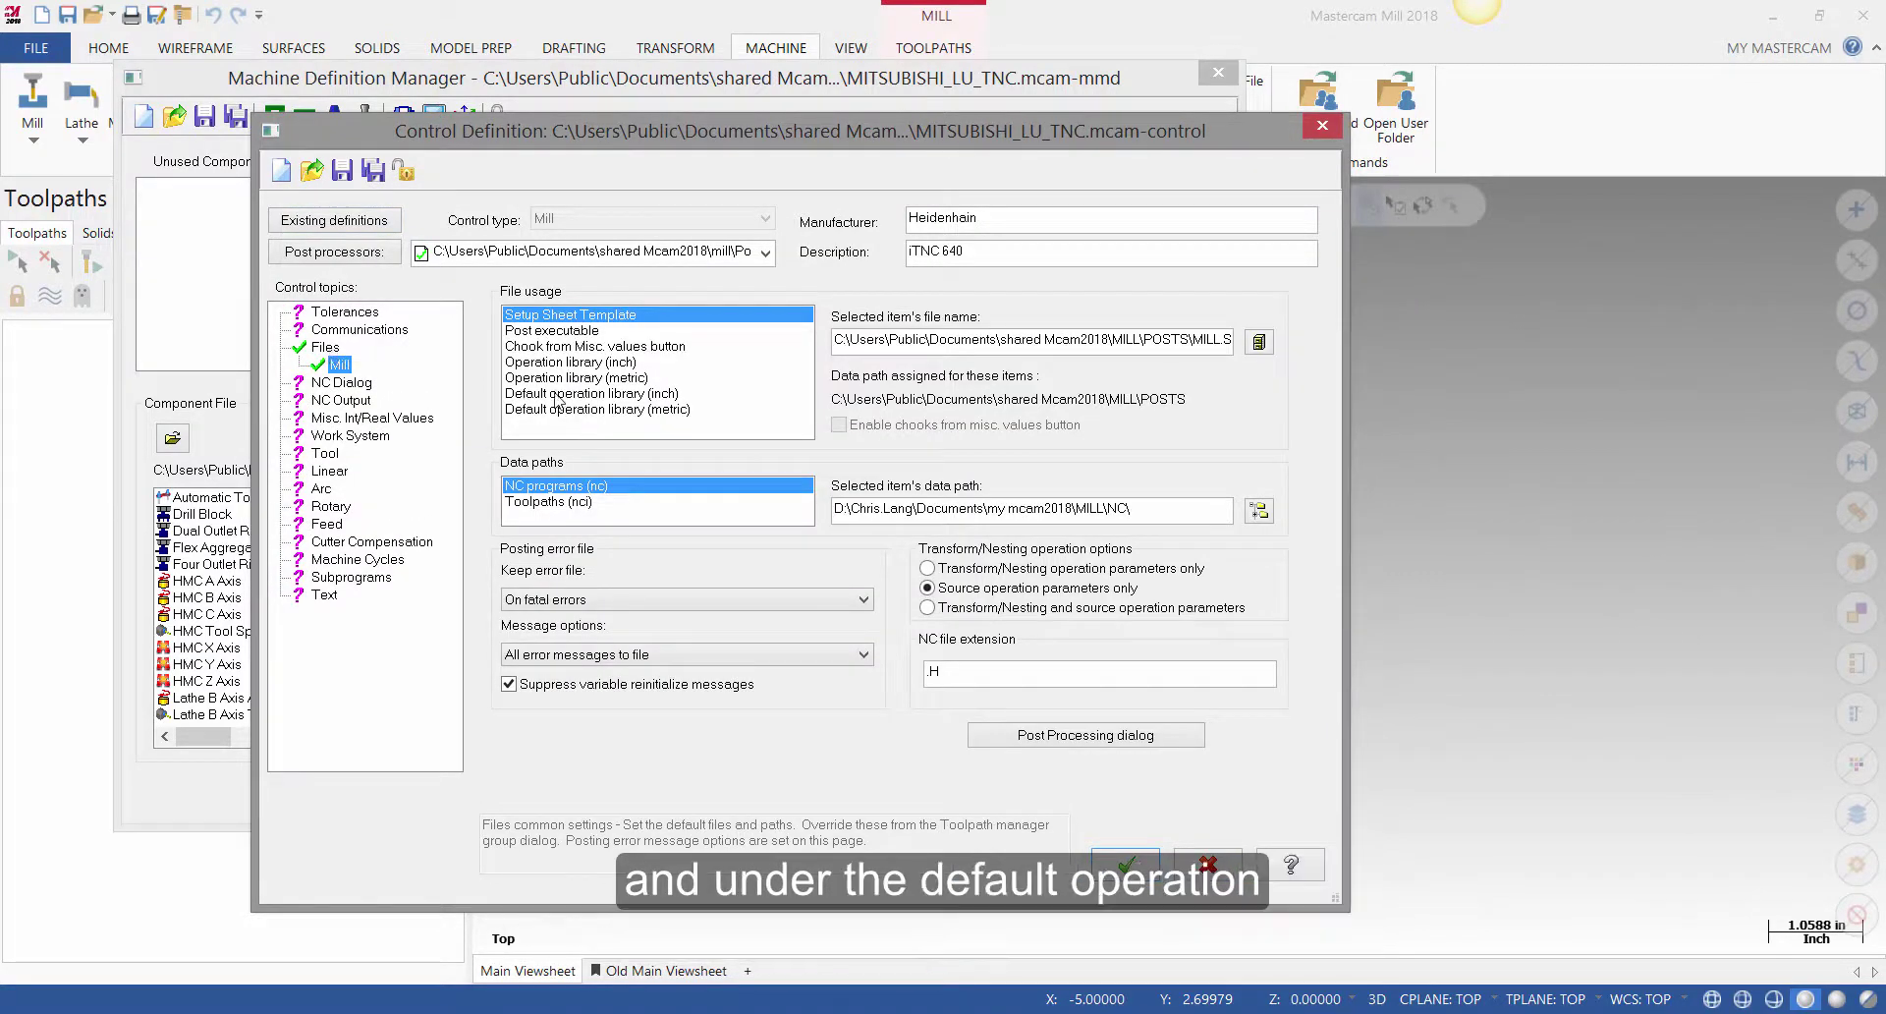
pyautogui.click(636, 394)
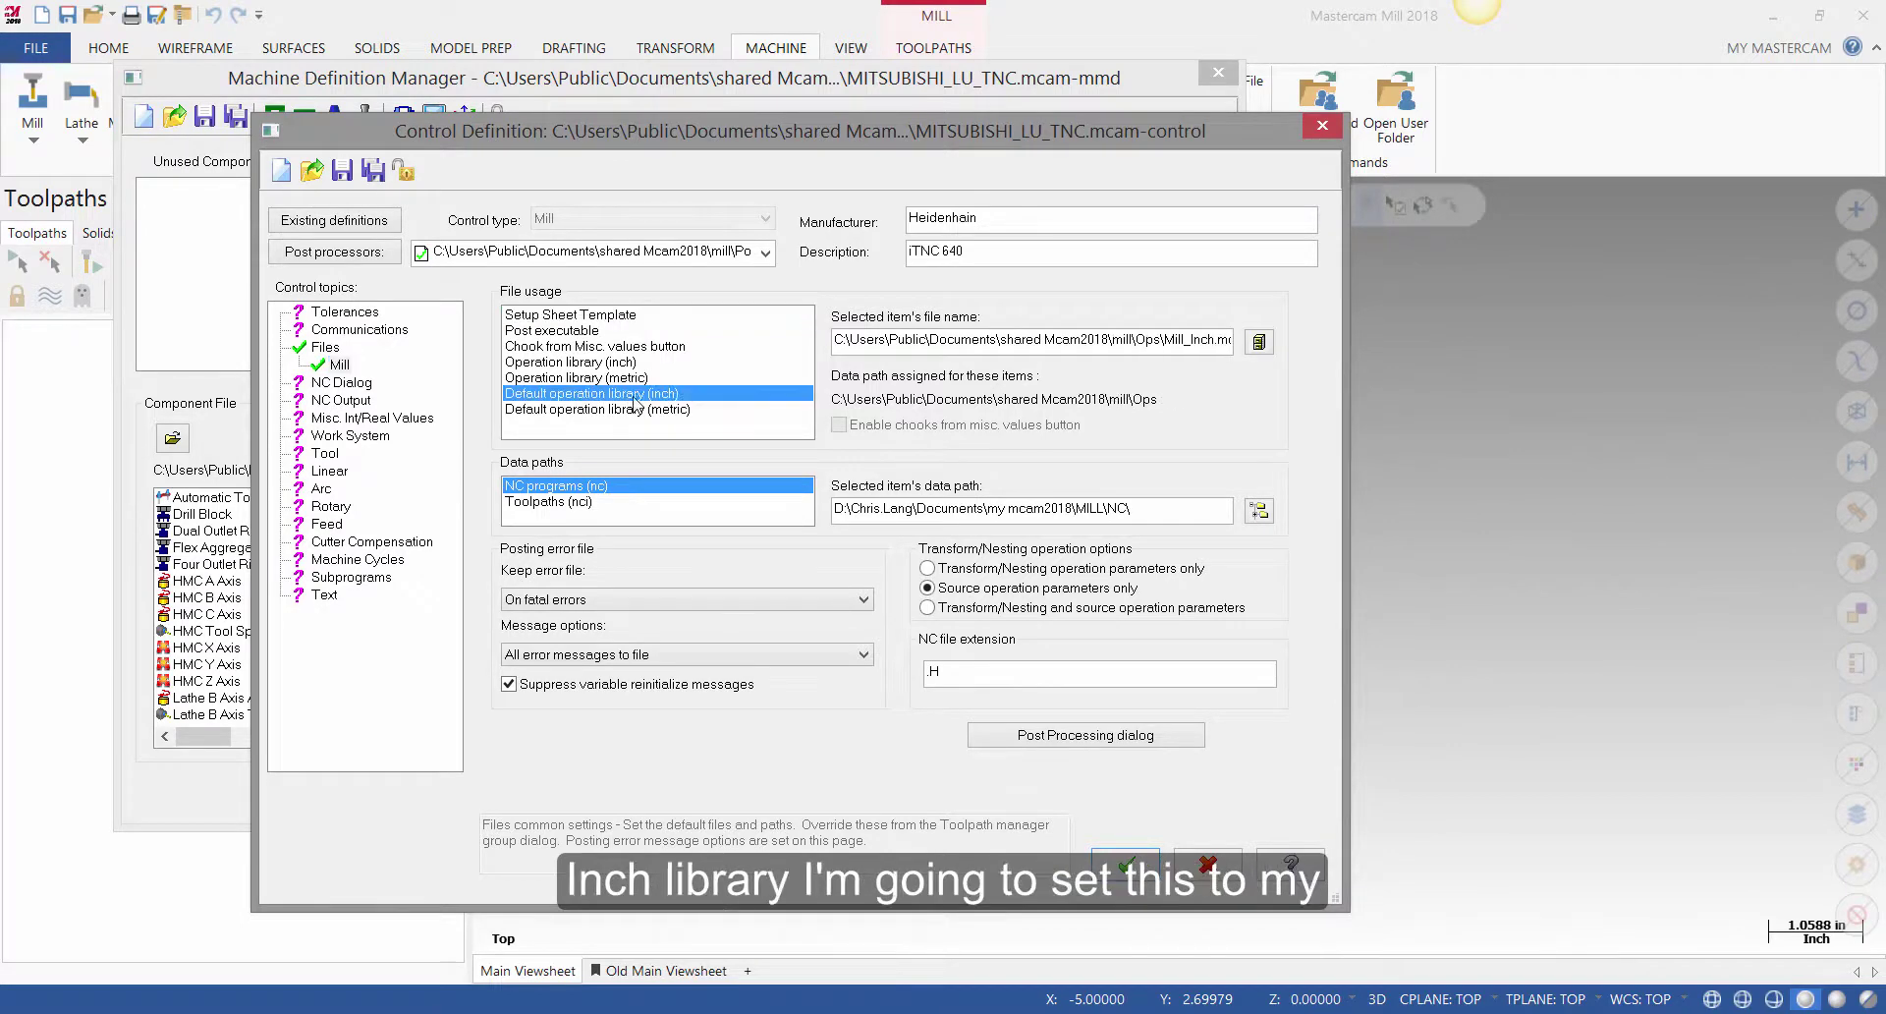
pyautogui.click(1259, 341)
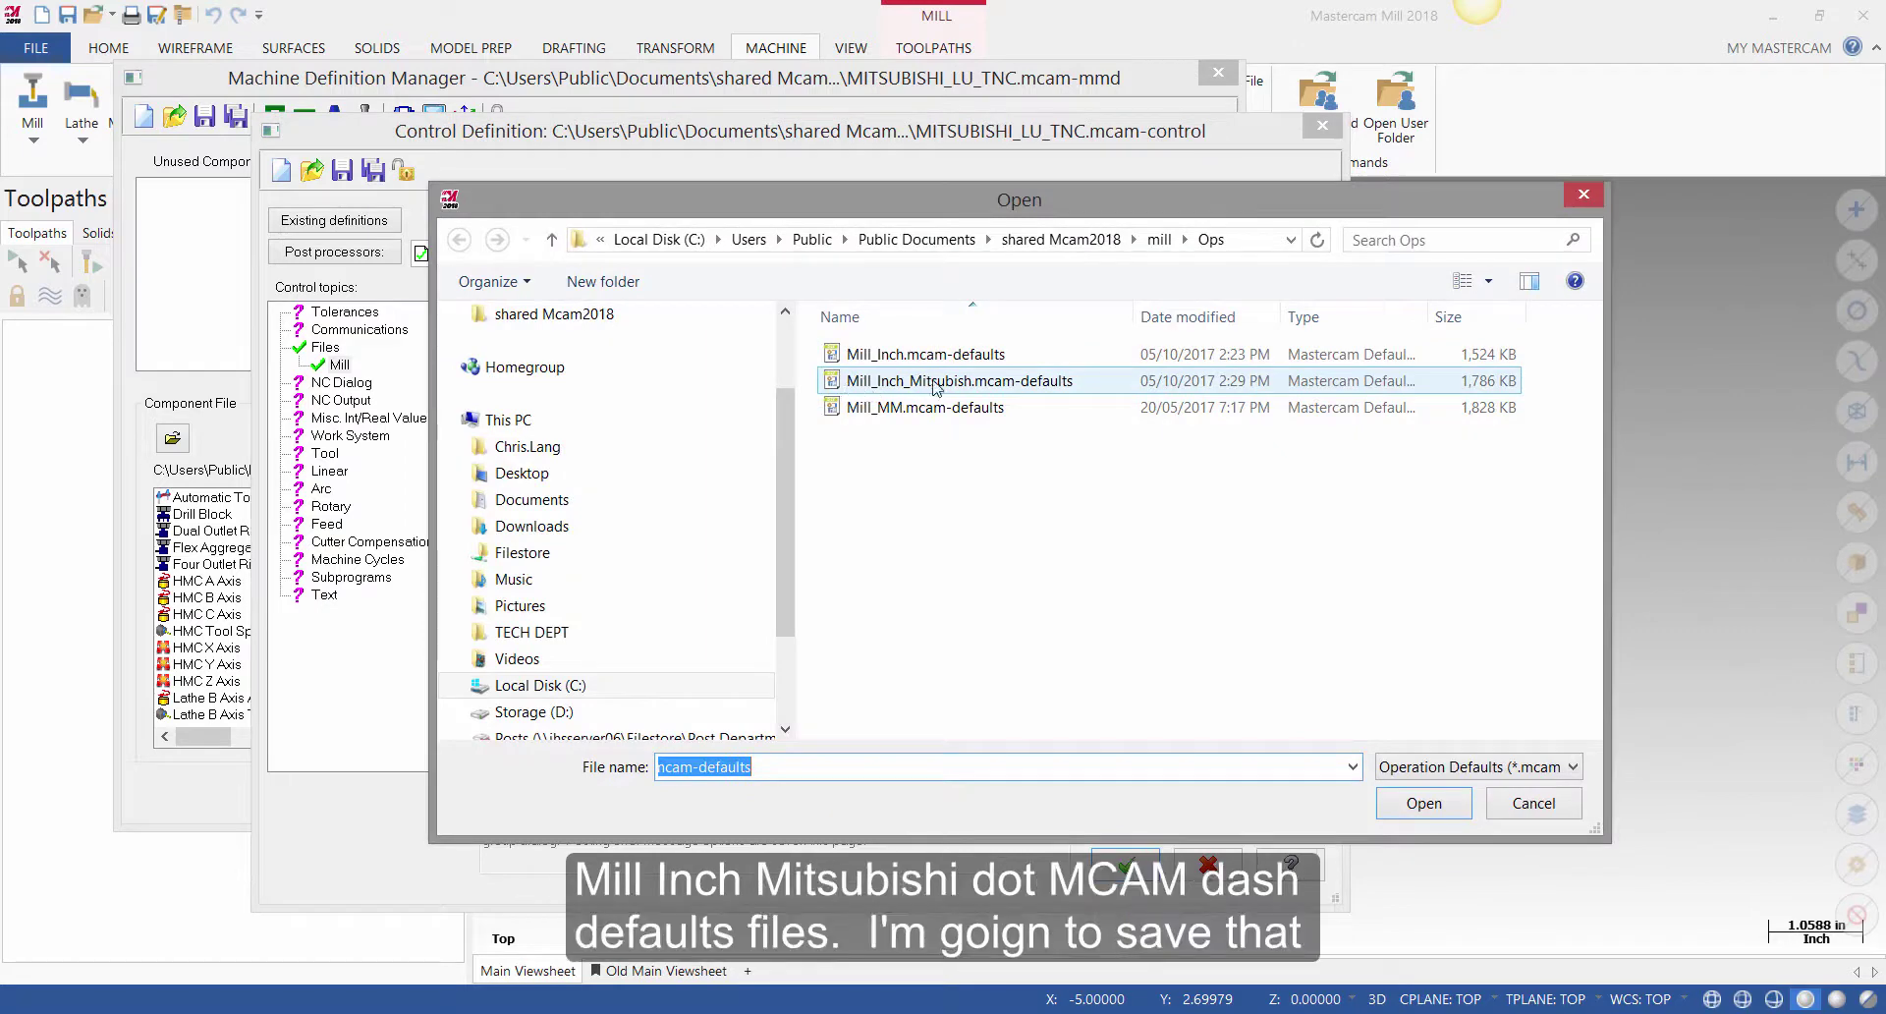
pyautogui.doubleClick(999, 383)
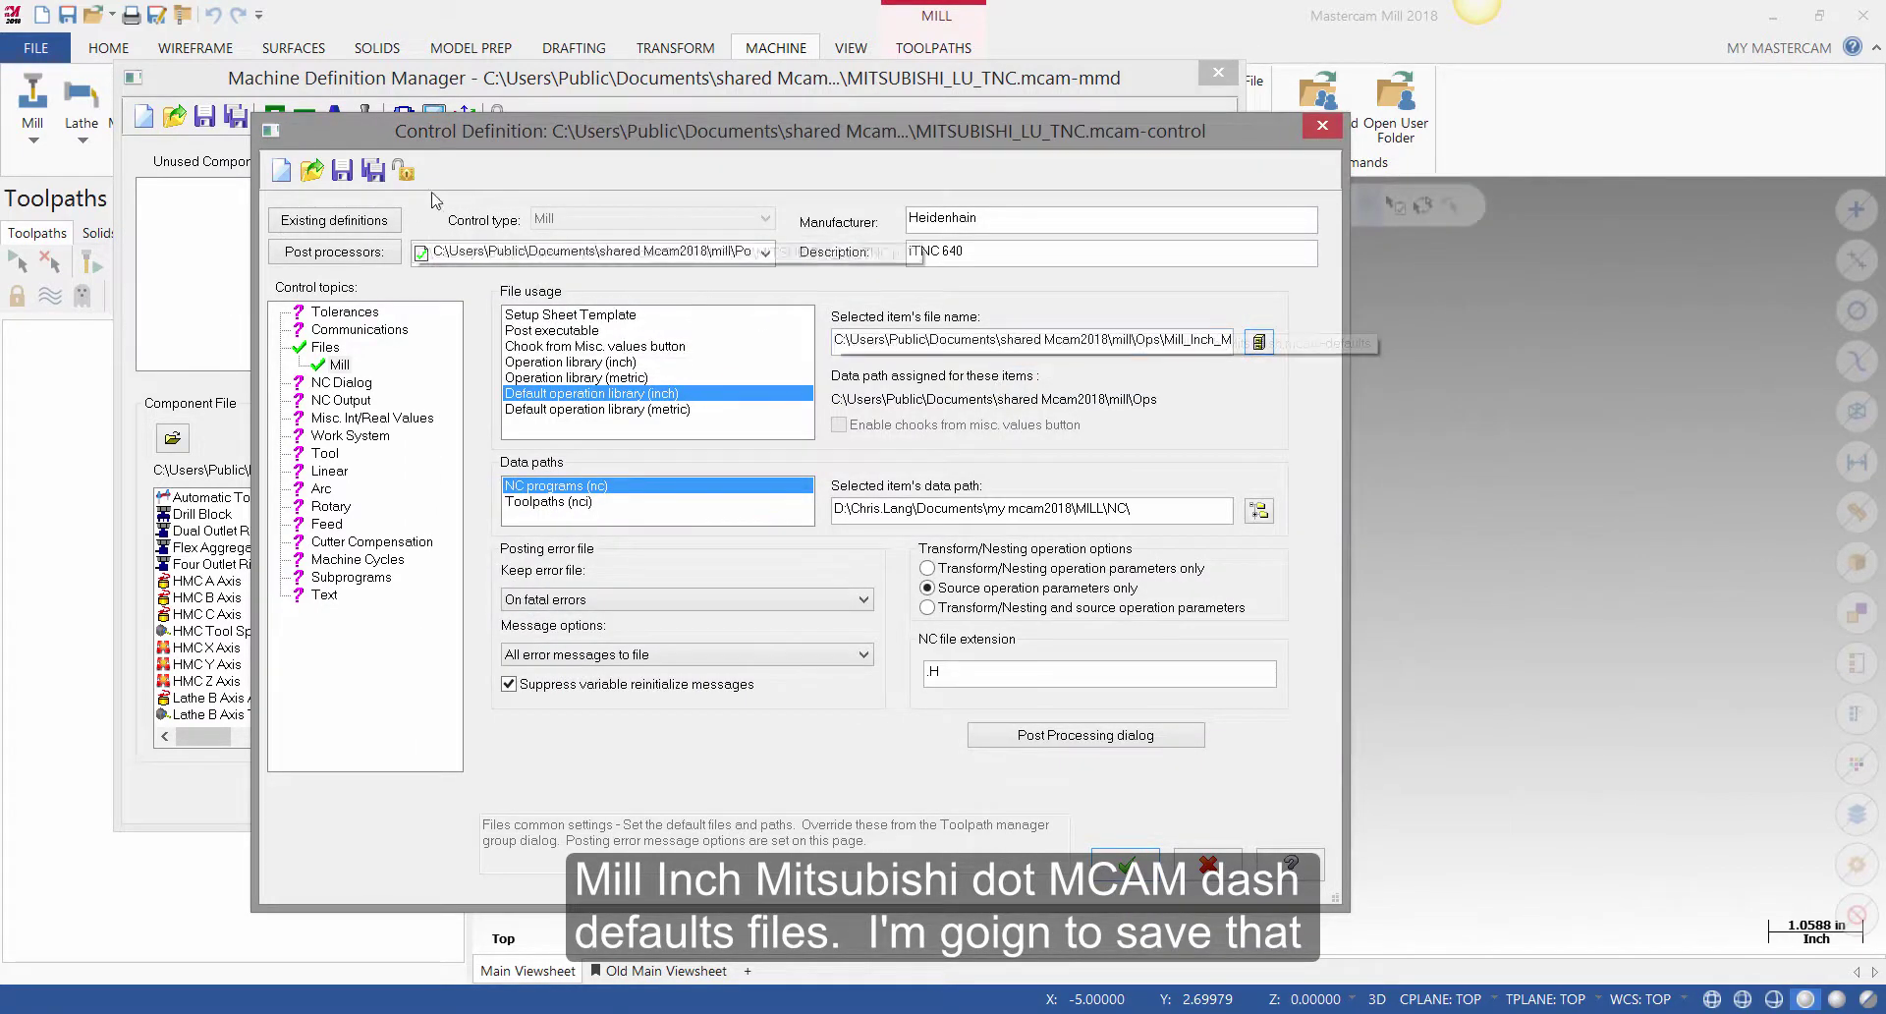
pyautogui.click(342, 171)
# - Assign Mill_Inch_Mitsubish.mcam-defaults as the inch default operation library under the default setting for control type, and save the control definition
pyautogui.click(546, 257)
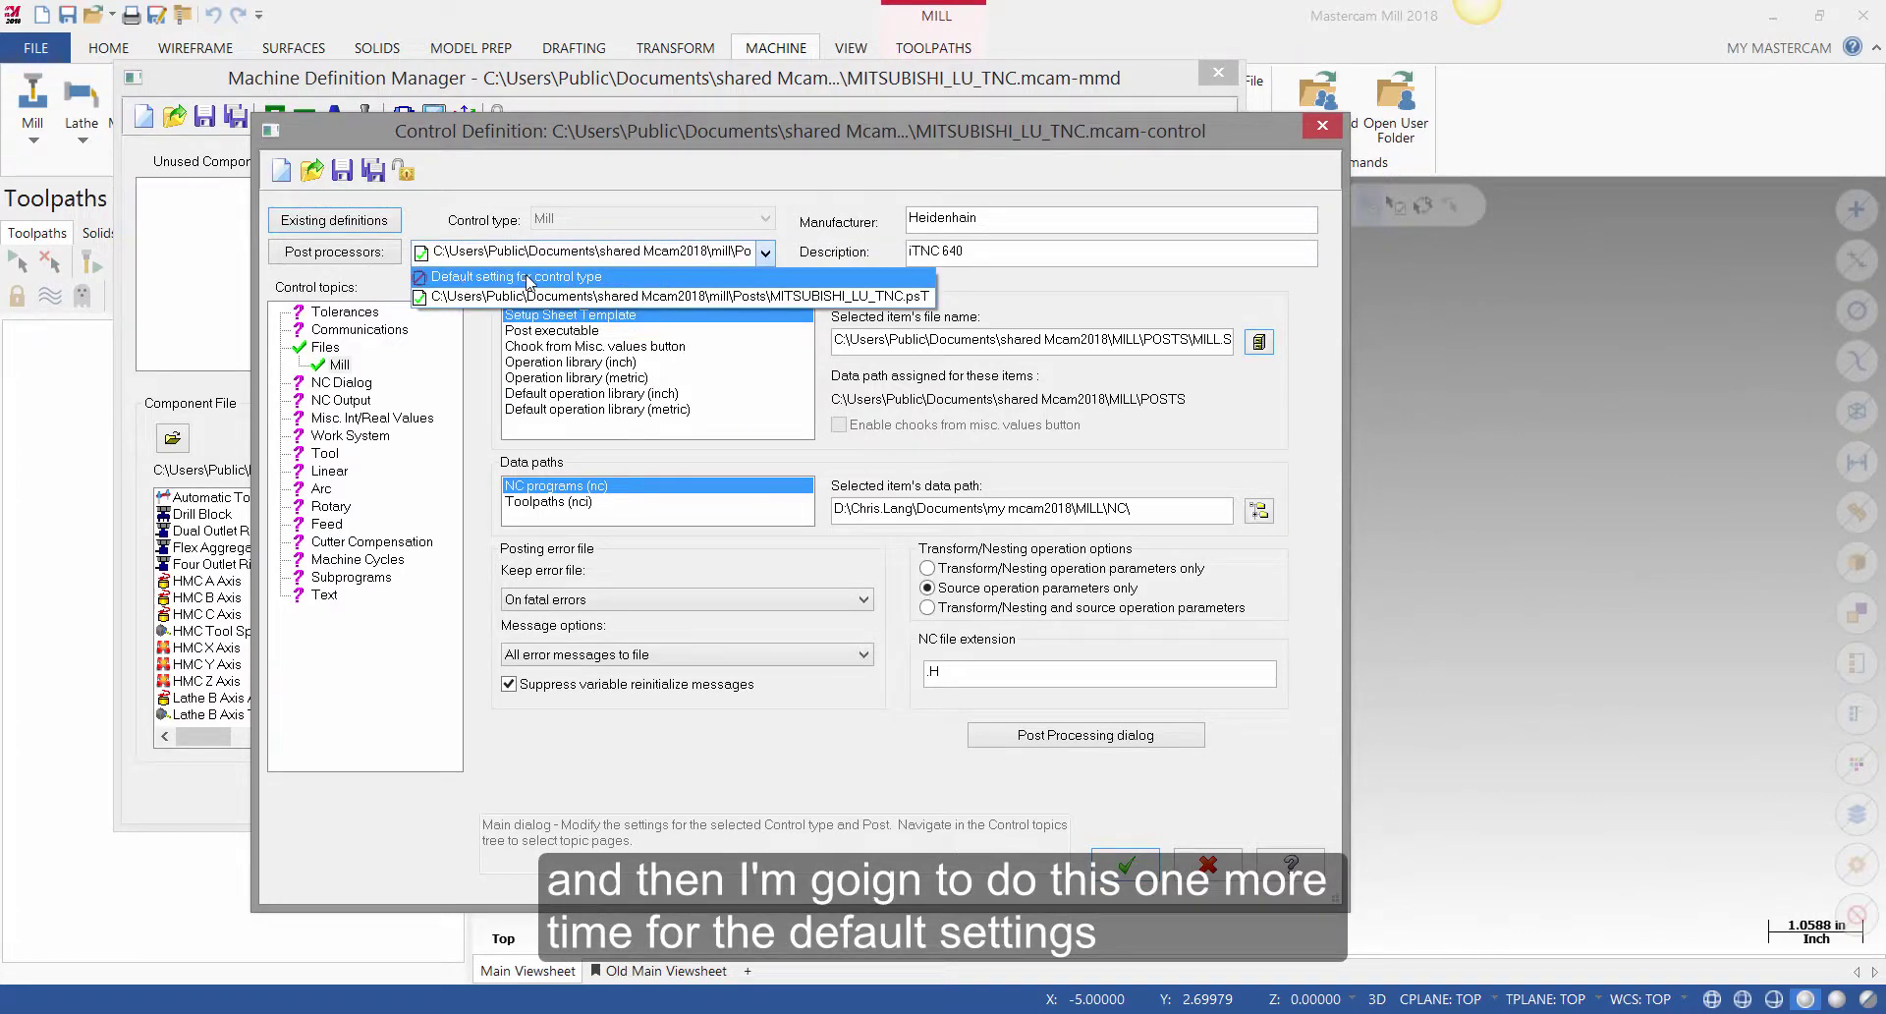
pyautogui.click(564, 285)
pyautogui.click(330, 362)
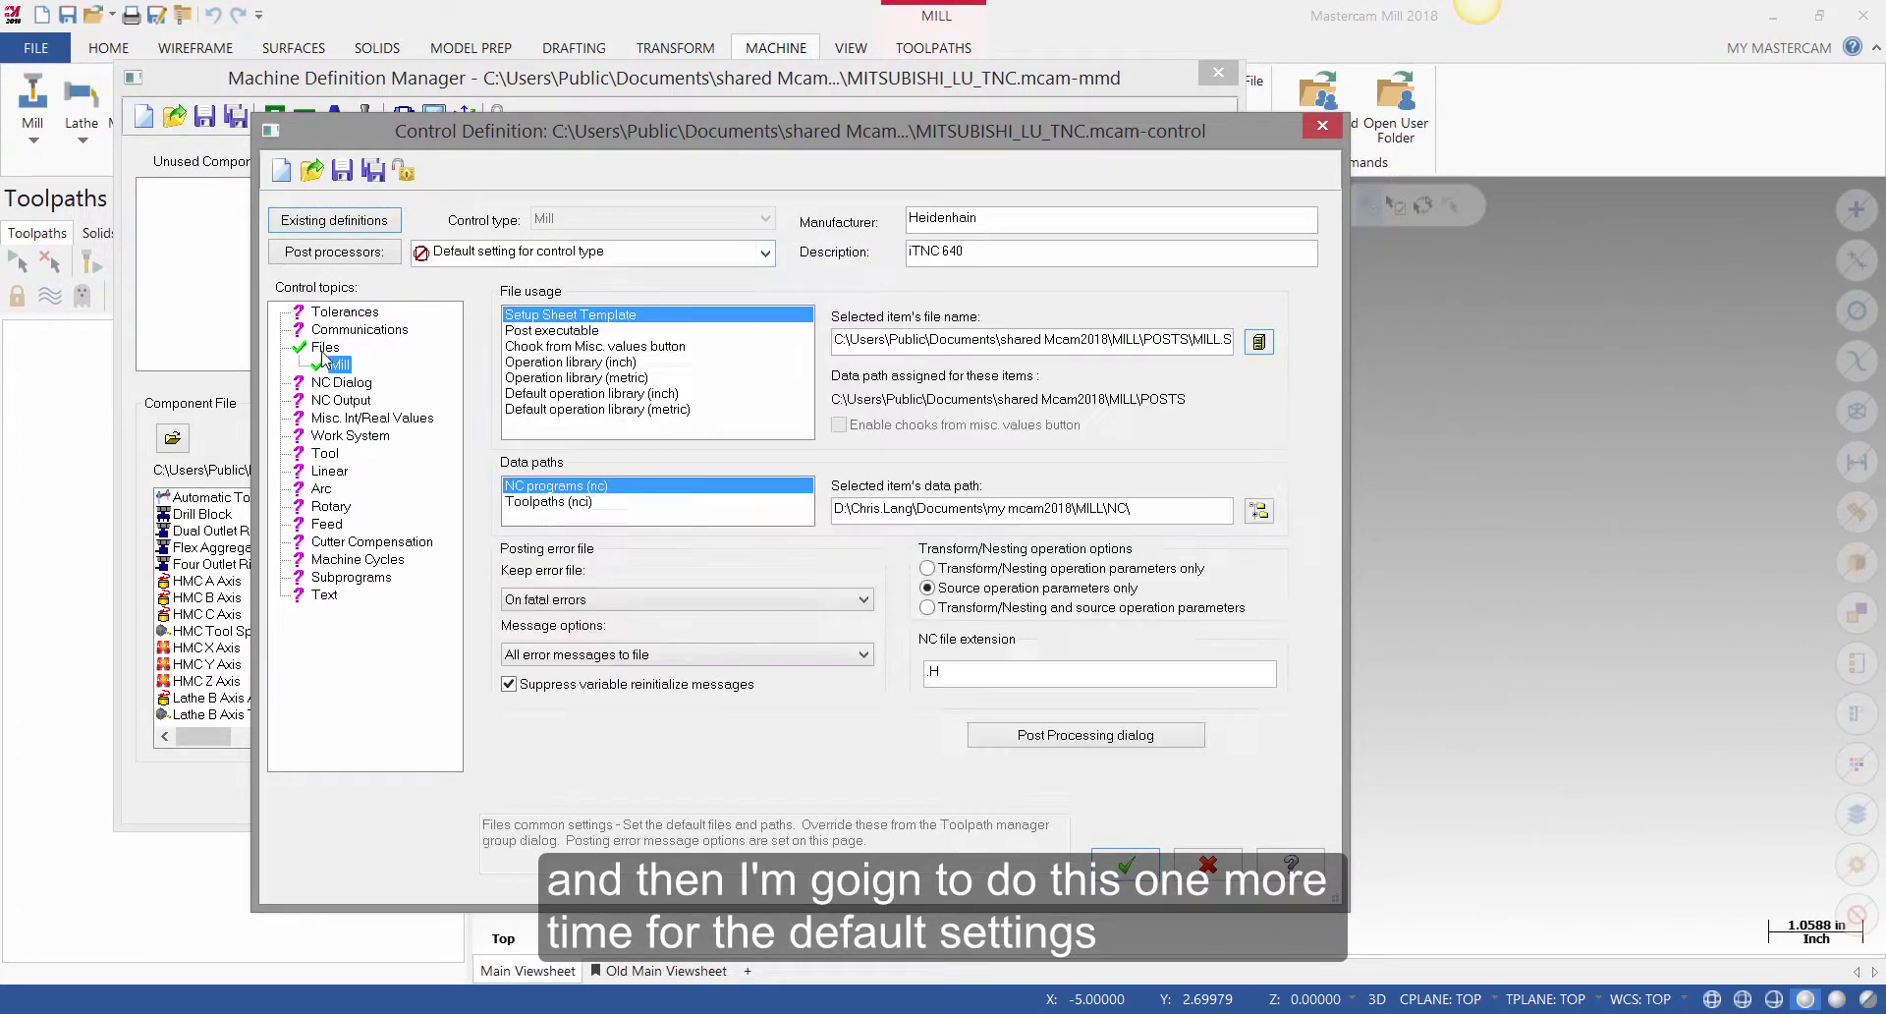
pyautogui.click(643, 393)
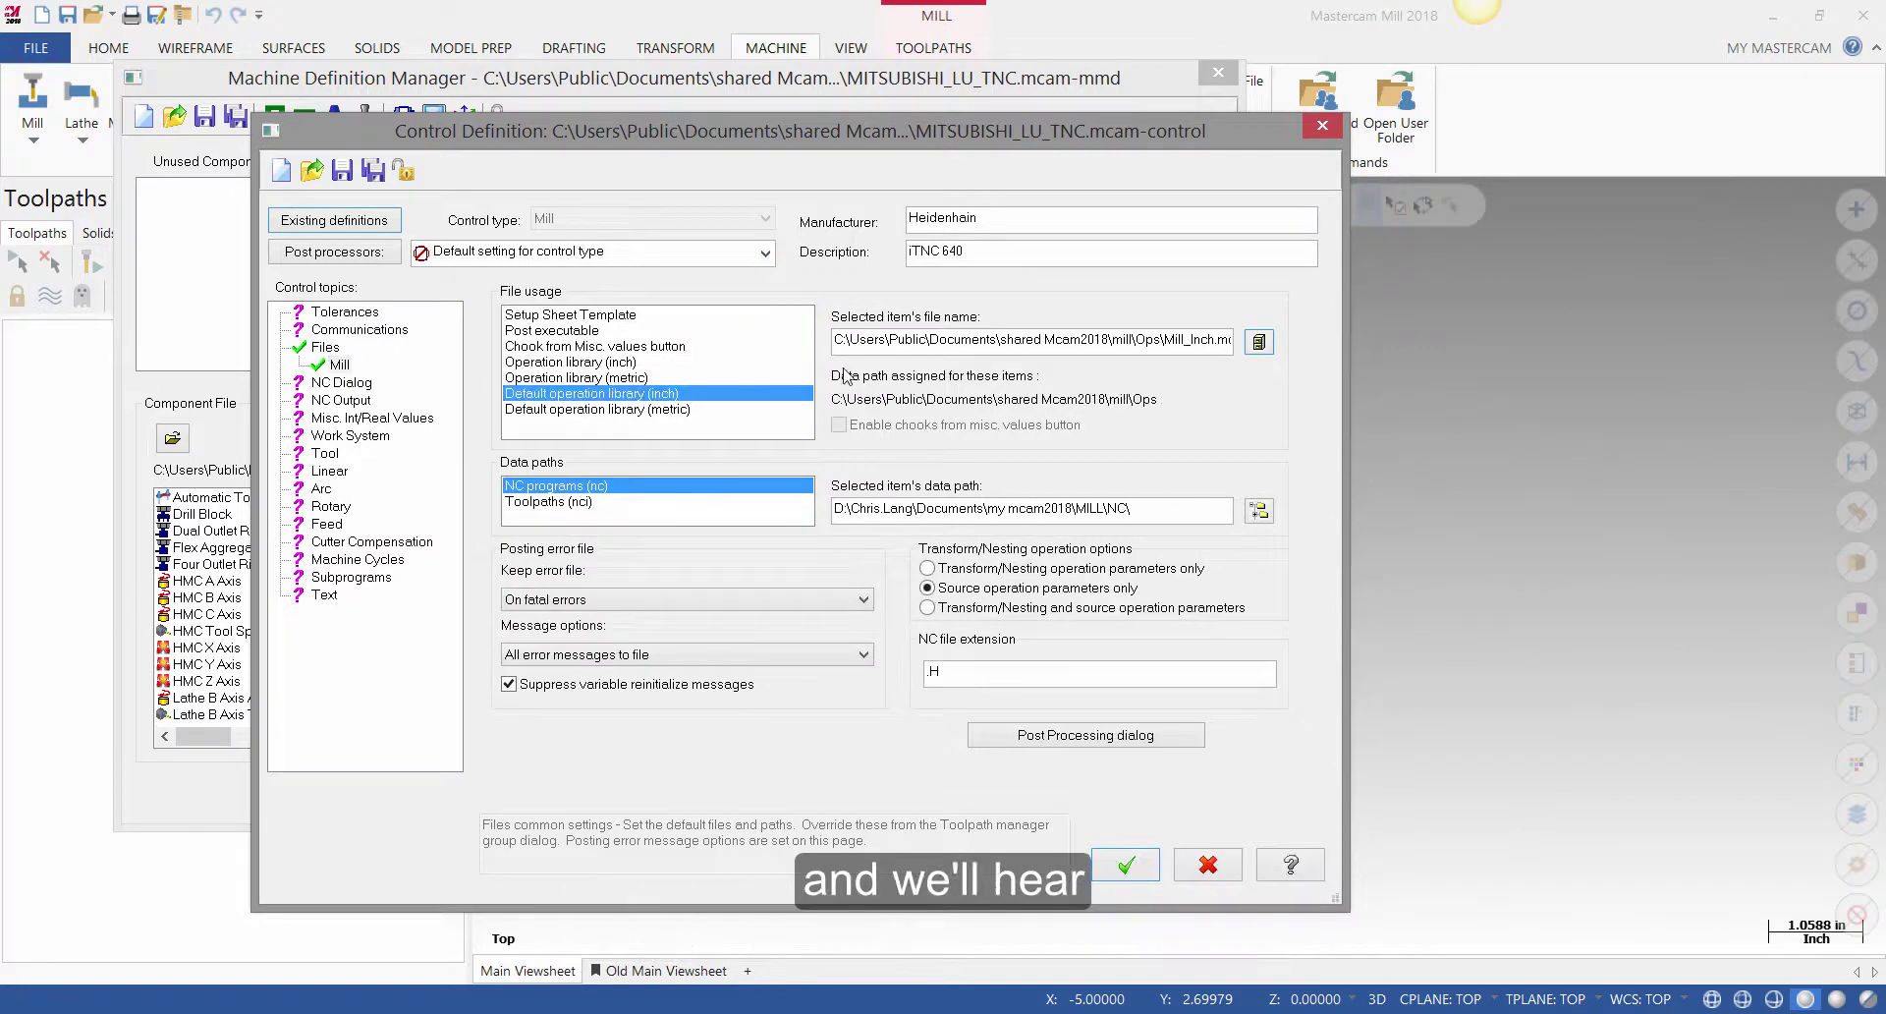
pyautogui.click(1258, 341)
pyautogui.doubleClick(1002, 380)
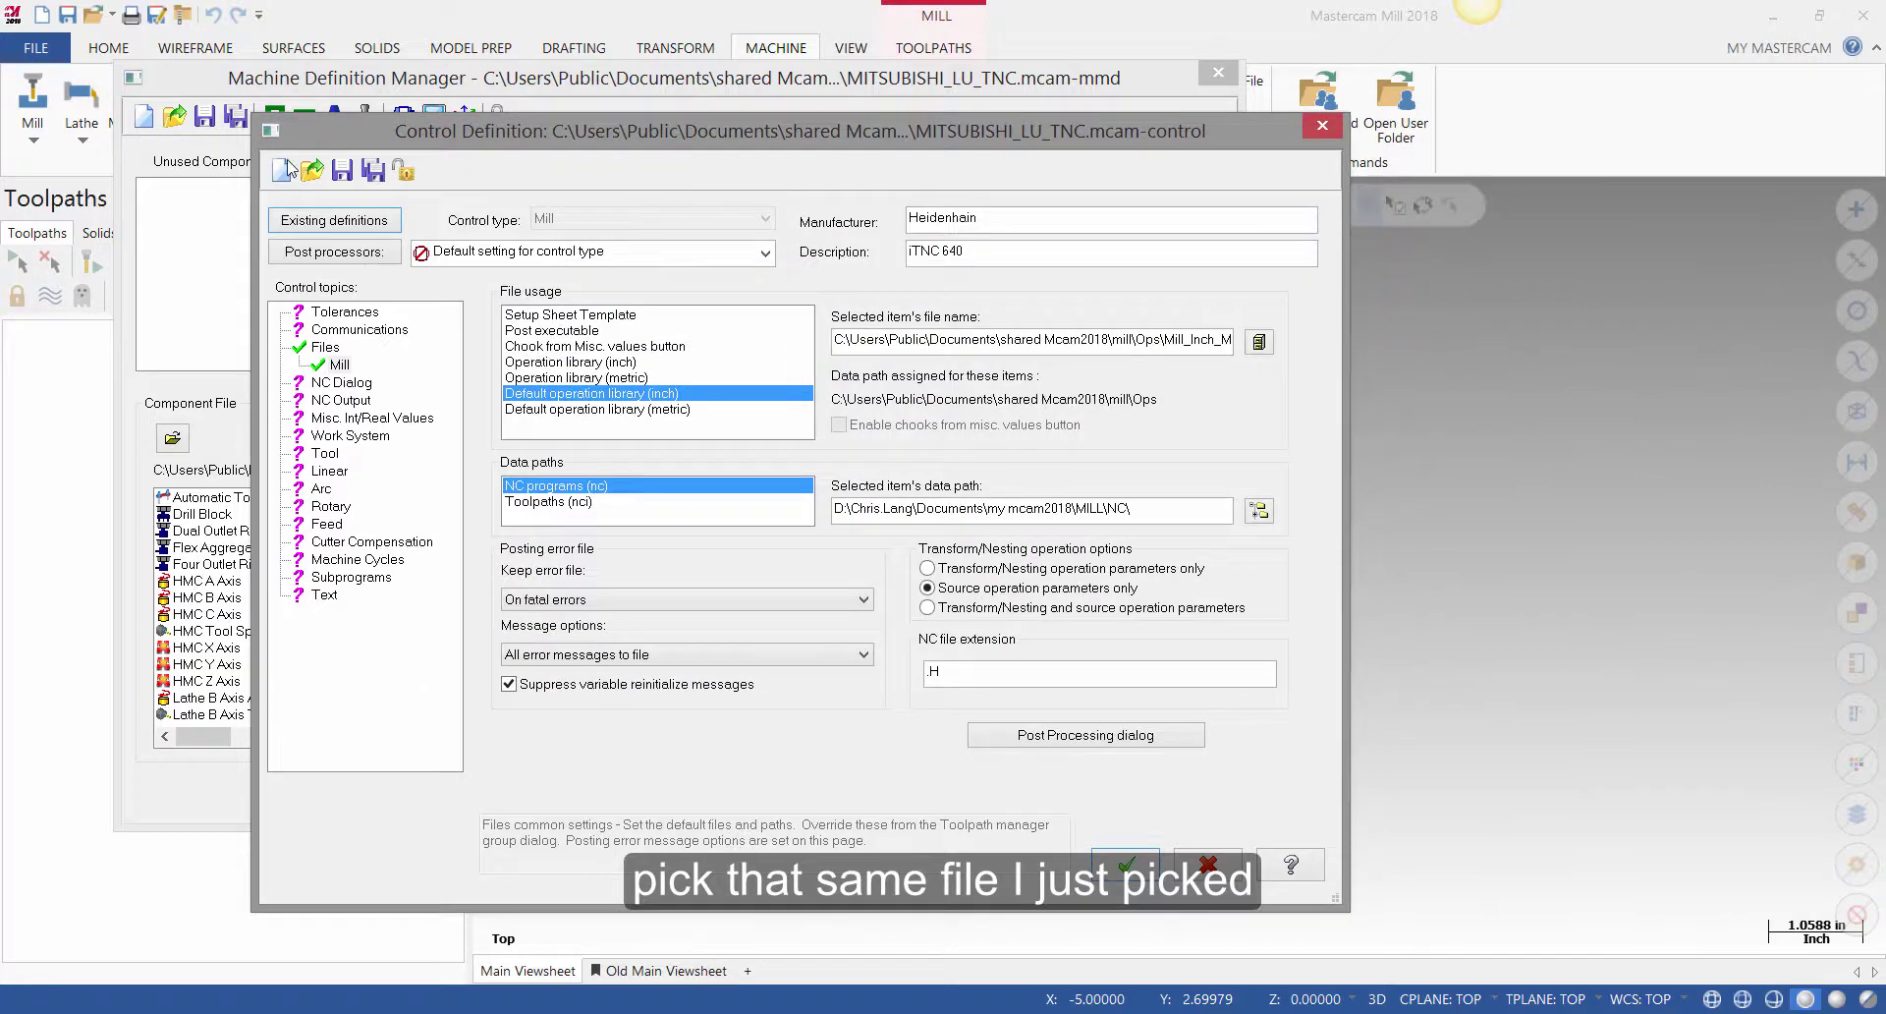
pyautogui.click(342, 171)
# - Recheck the inch default operation library for the MITSUBISHI_LU_TNC.psT post, and save and accept the control definition
pyautogui.click(526, 253)
pyautogui.click(496, 297)
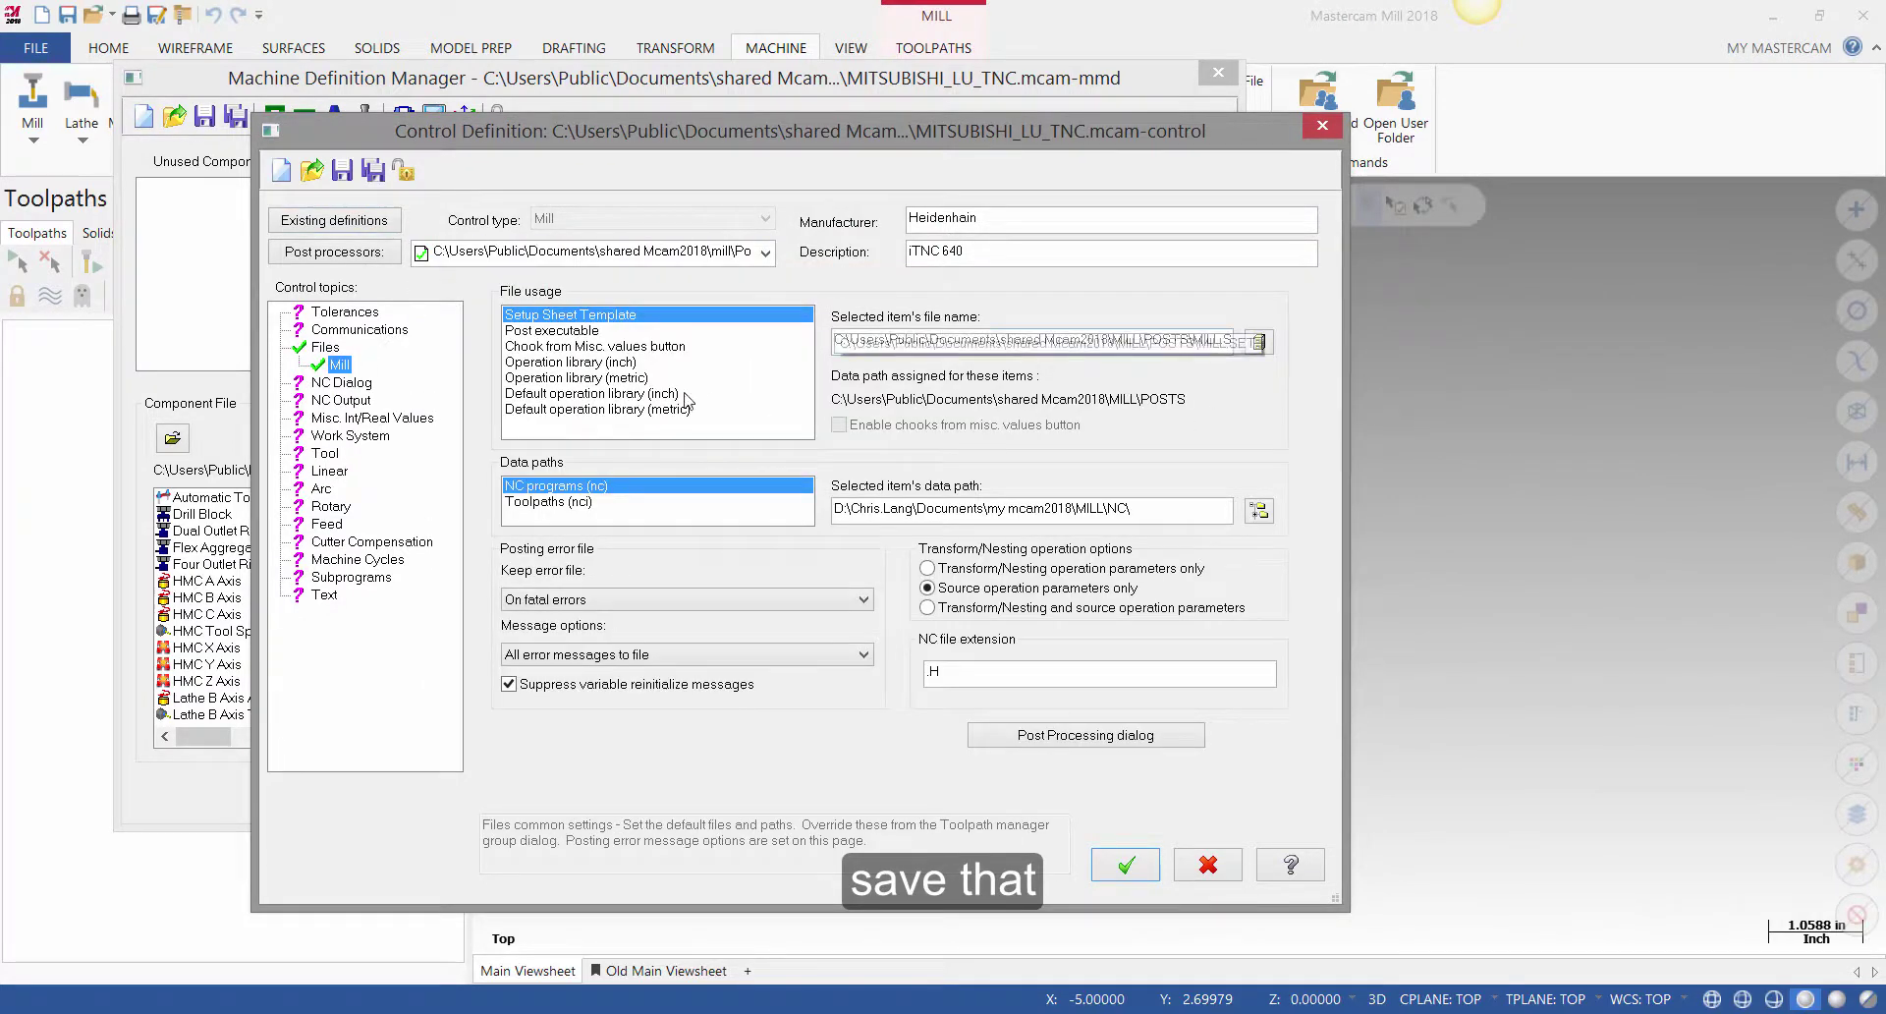
pyautogui.click(654, 395)
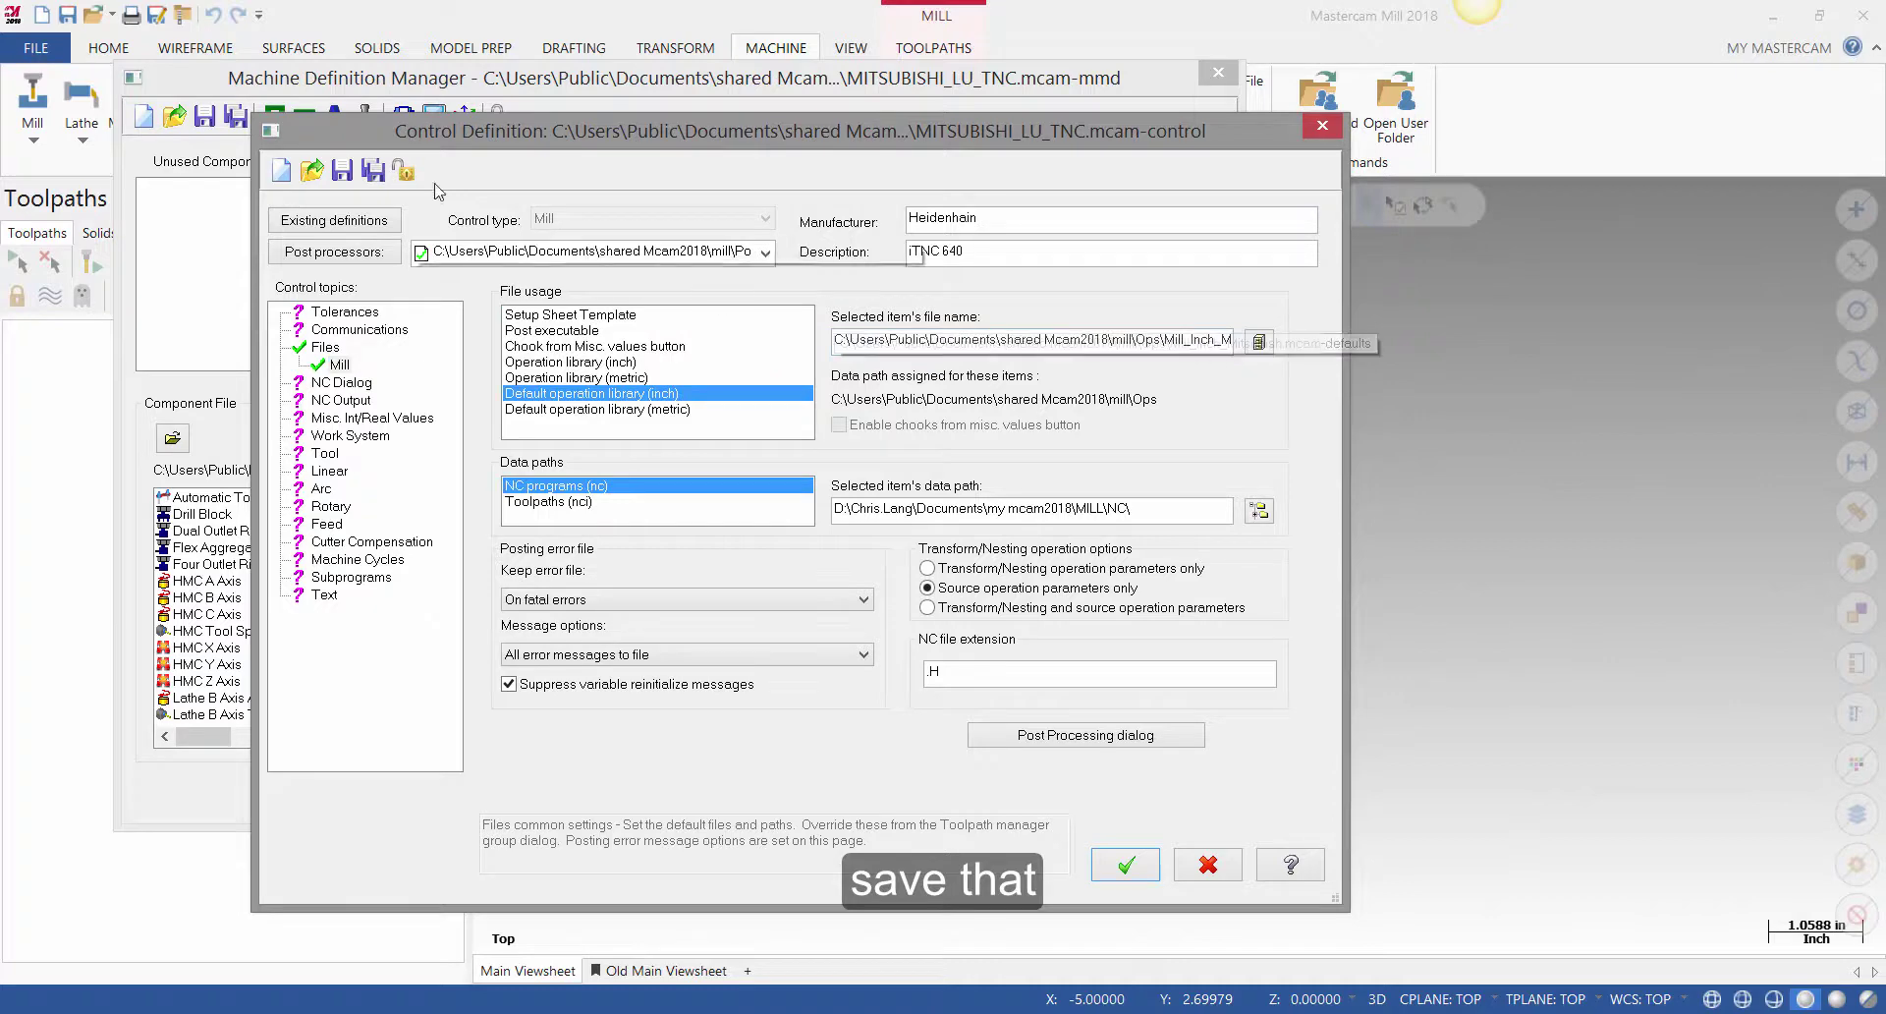
pyautogui.click(342, 171)
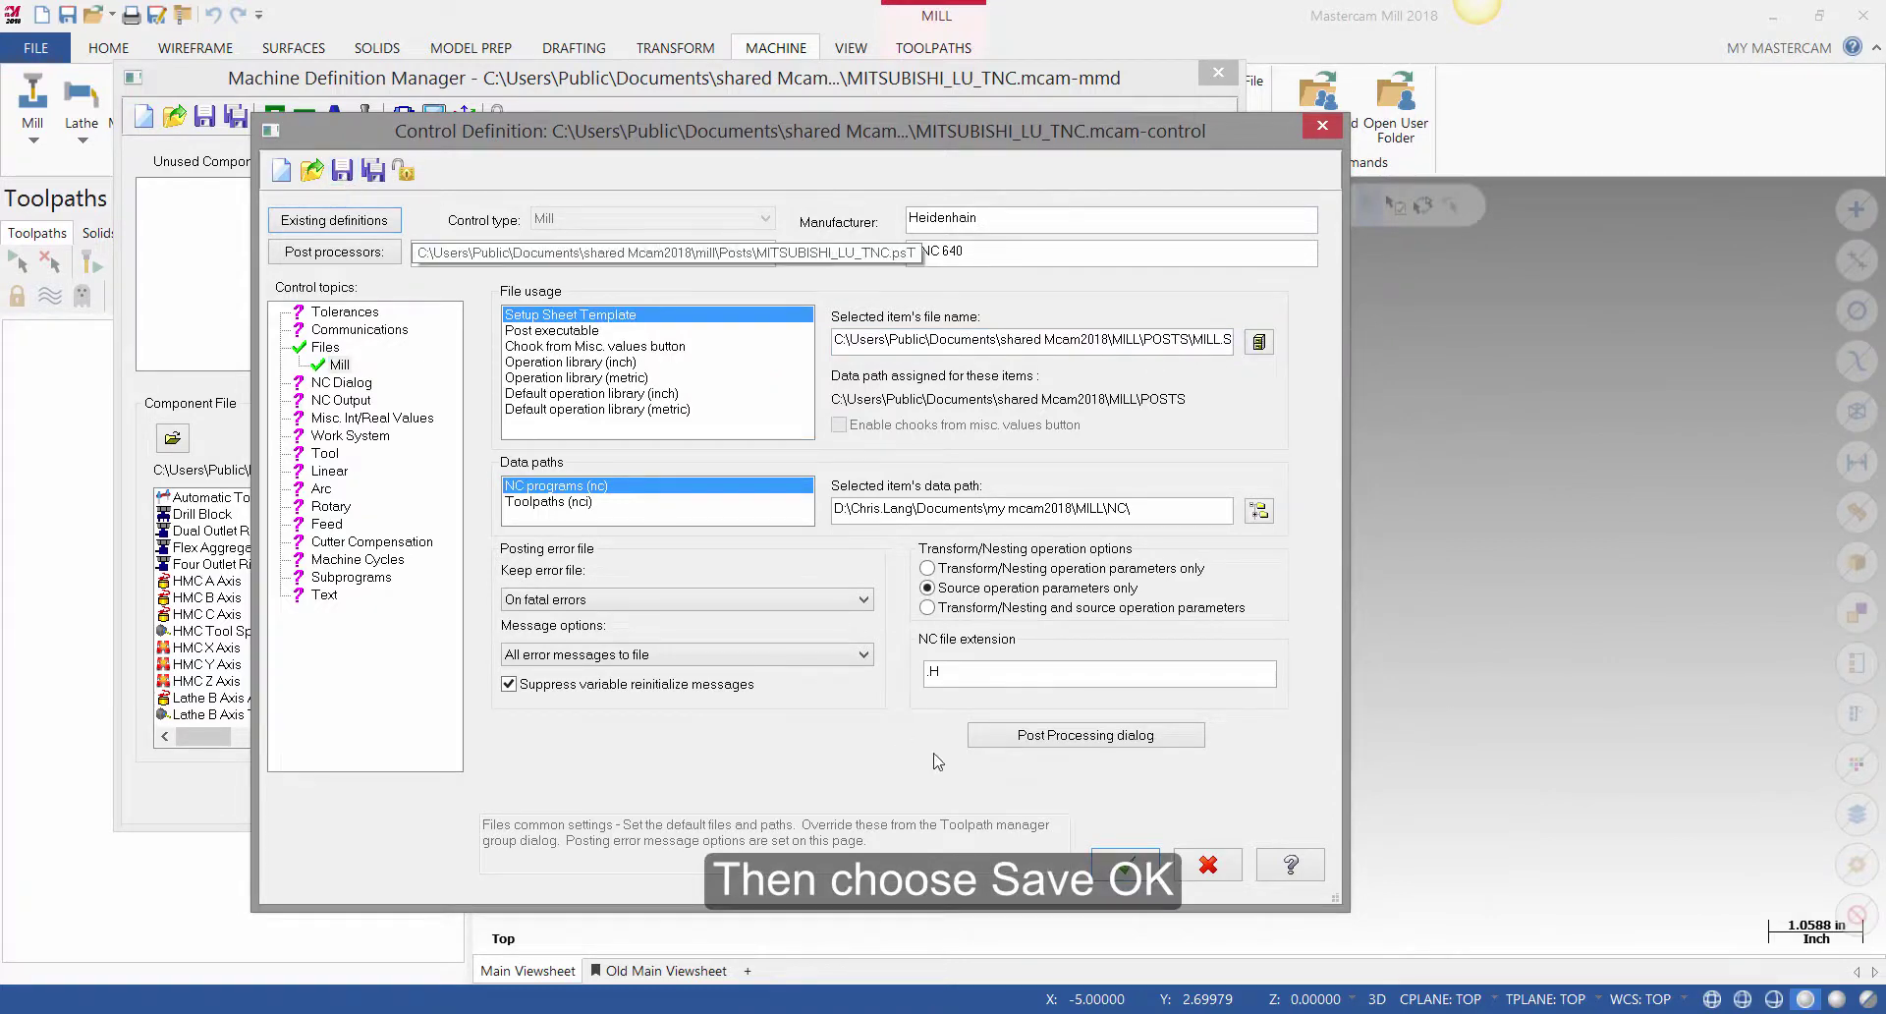
pyautogui.click(1126, 862)
# - Save the MITSUBISHI_LU_TNC.mcam-mmd machine definition and replace the group machine with the updated version
pyautogui.click(206, 115)
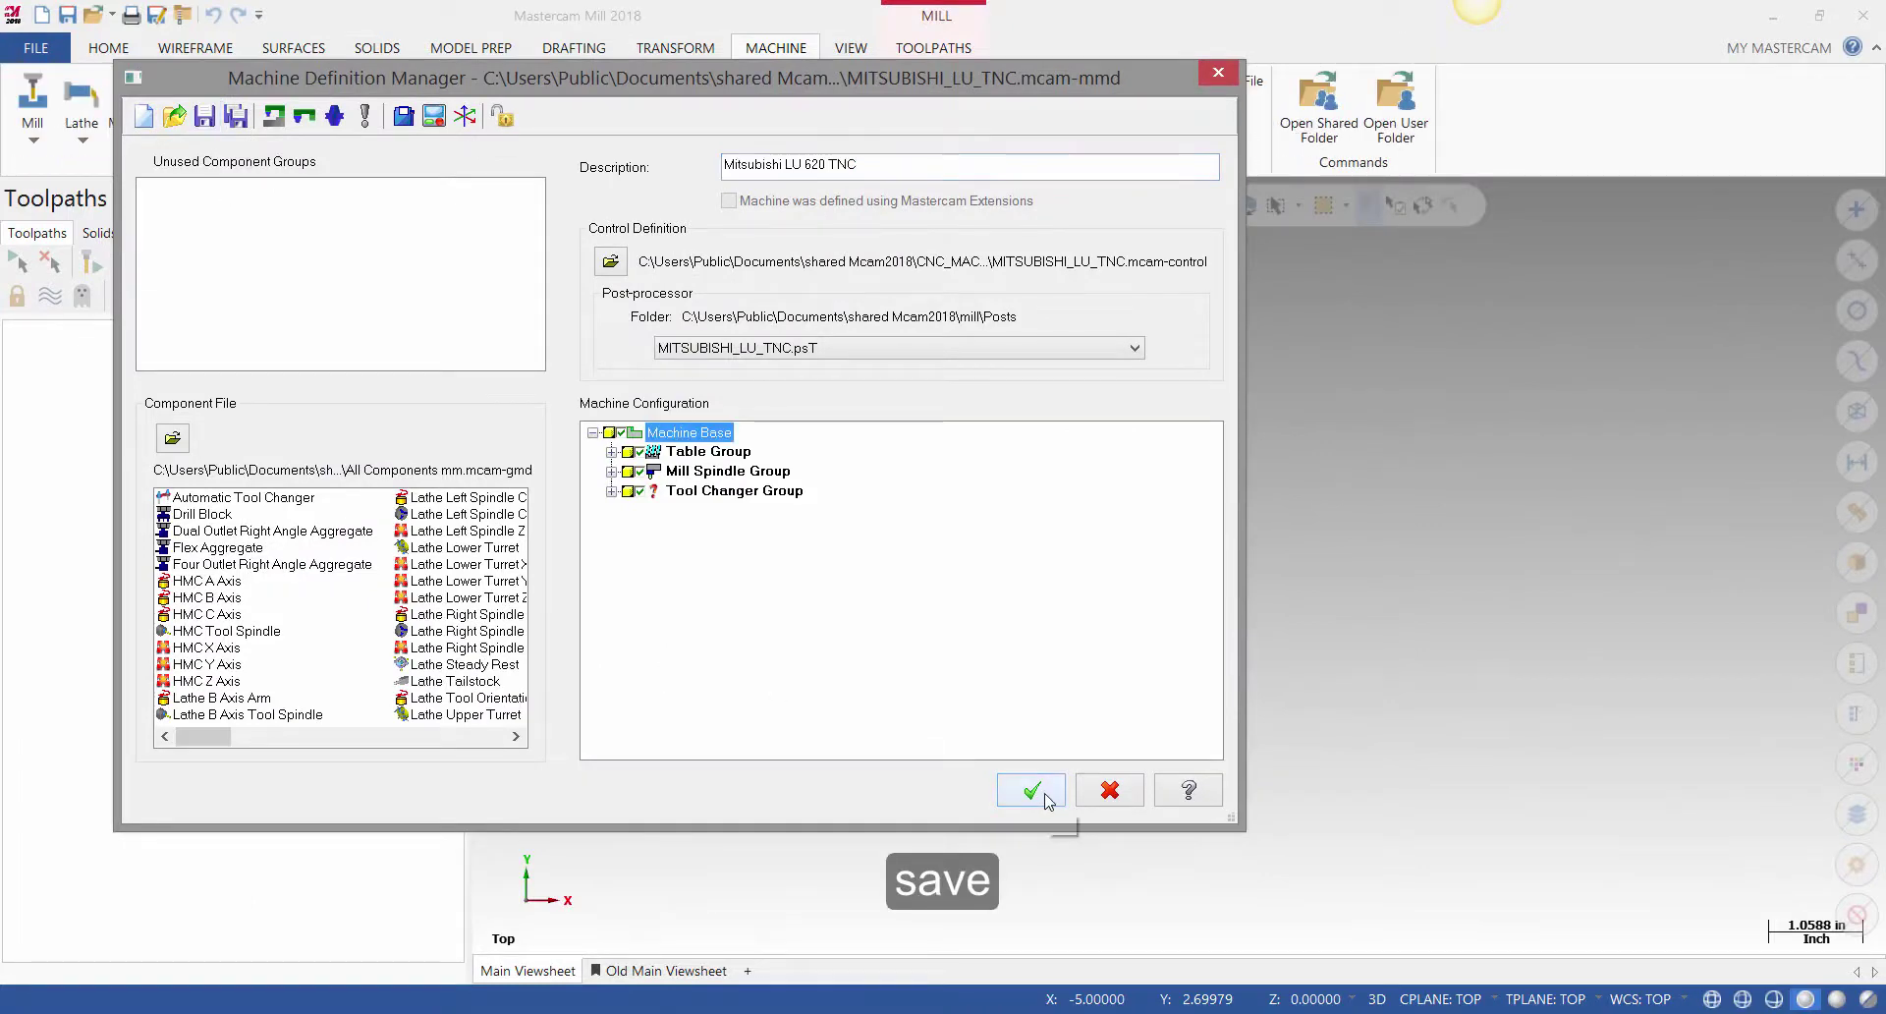
pyautogui.click(1031, 791)
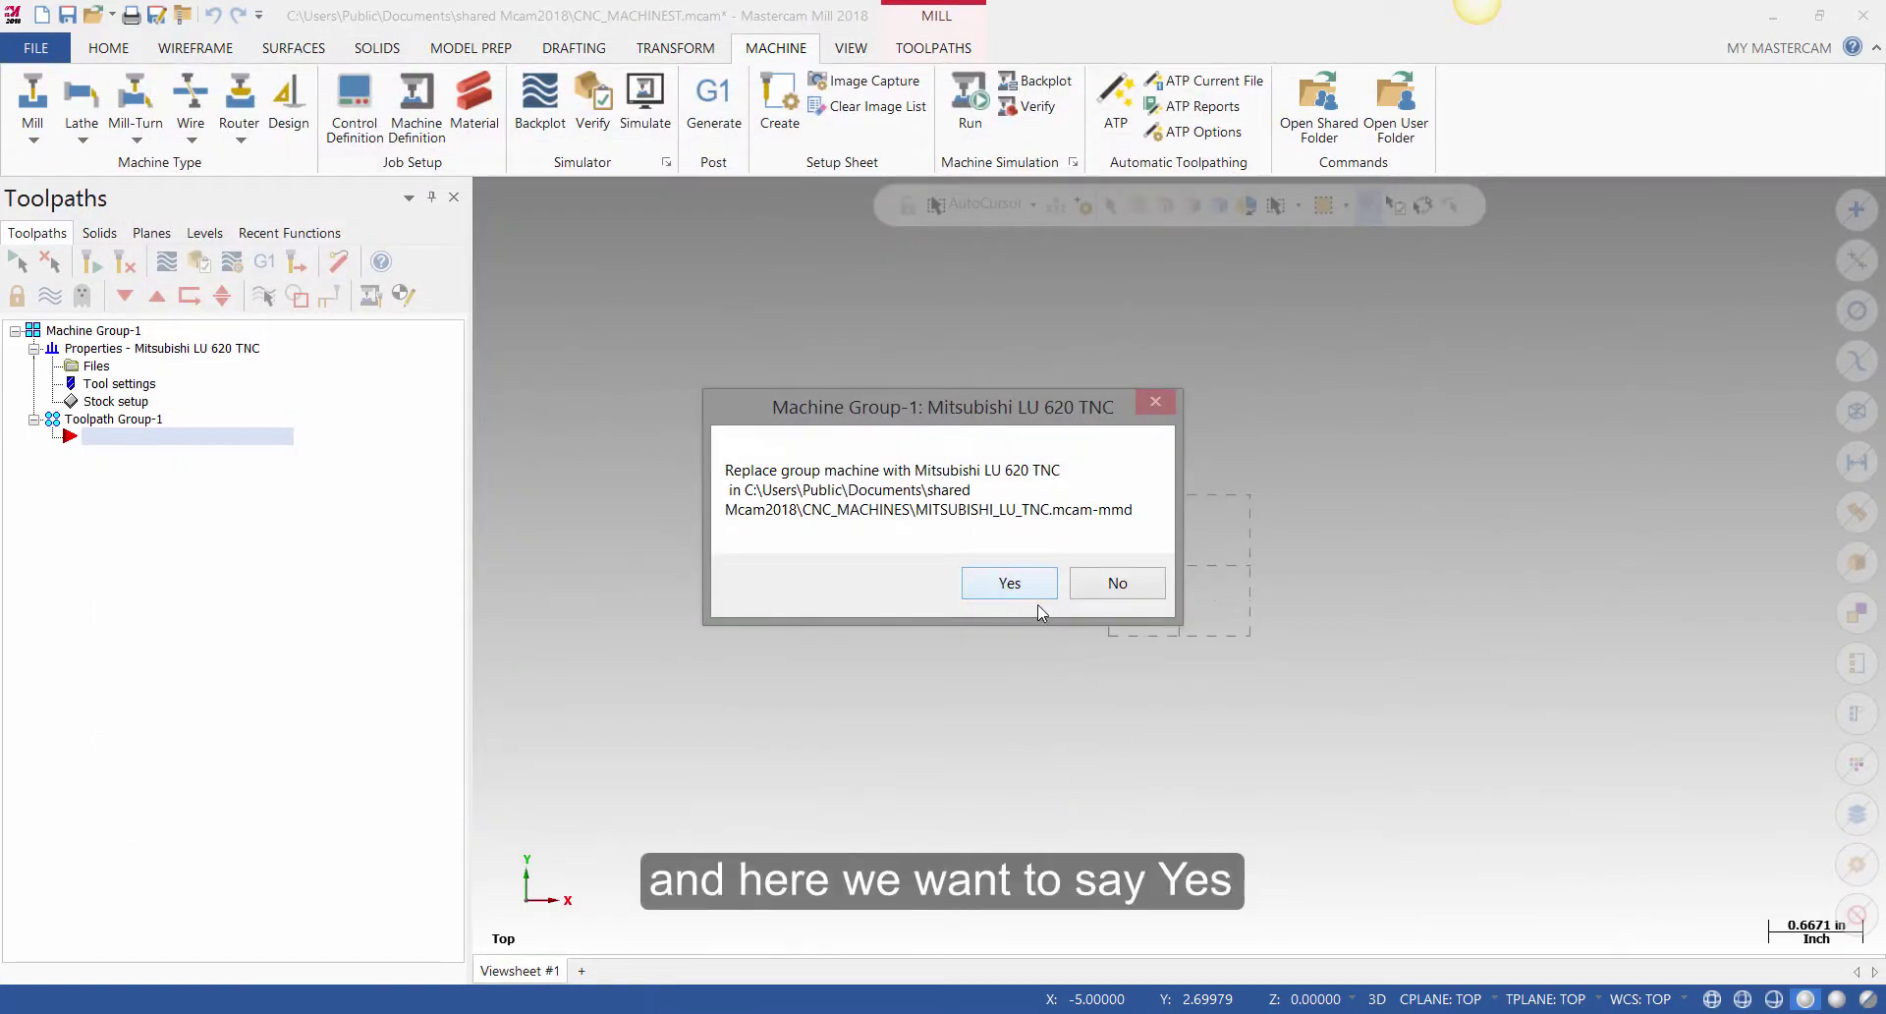
pyautogui.click(1021, 584)
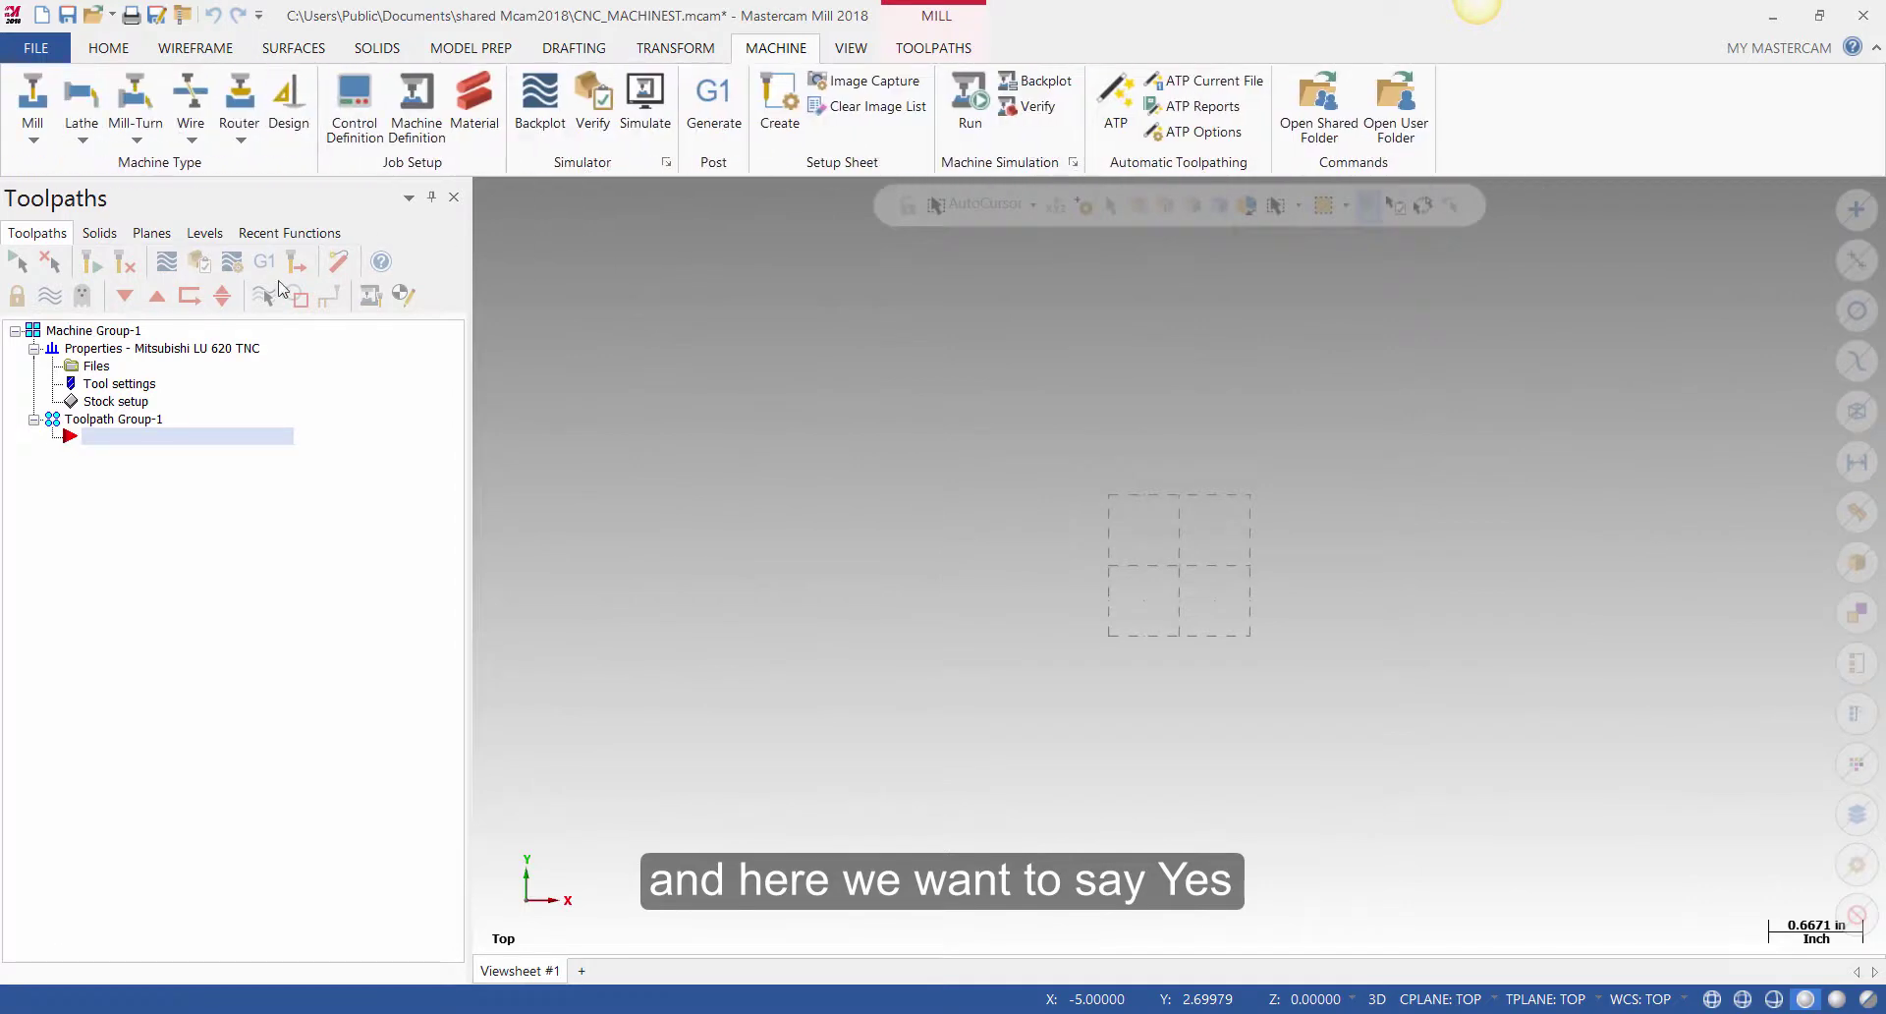
# - Start a new file without saving T.mcam and add a Mill Default MM machine group
pyautogui.click(44, 18)
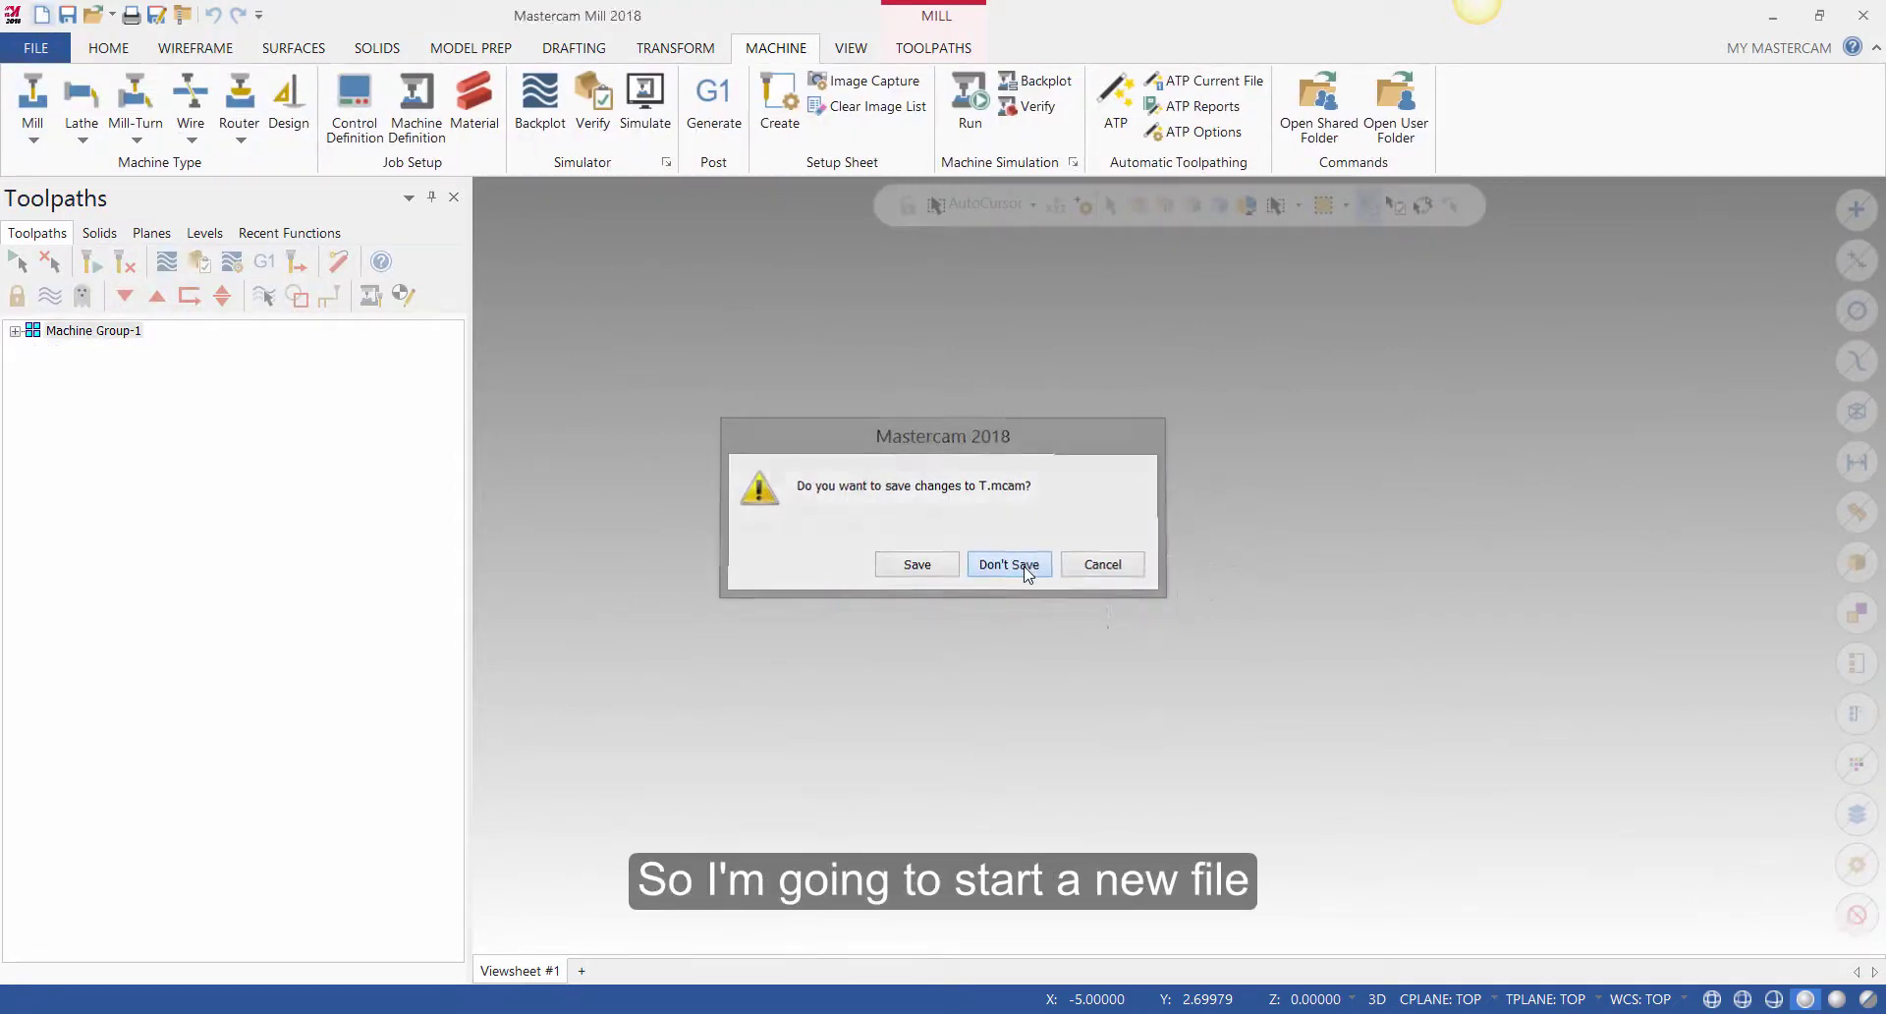
pyautogui.click(1009, 564)
pyautogui.click(33, 139)
pyautogui.click(59, 164)
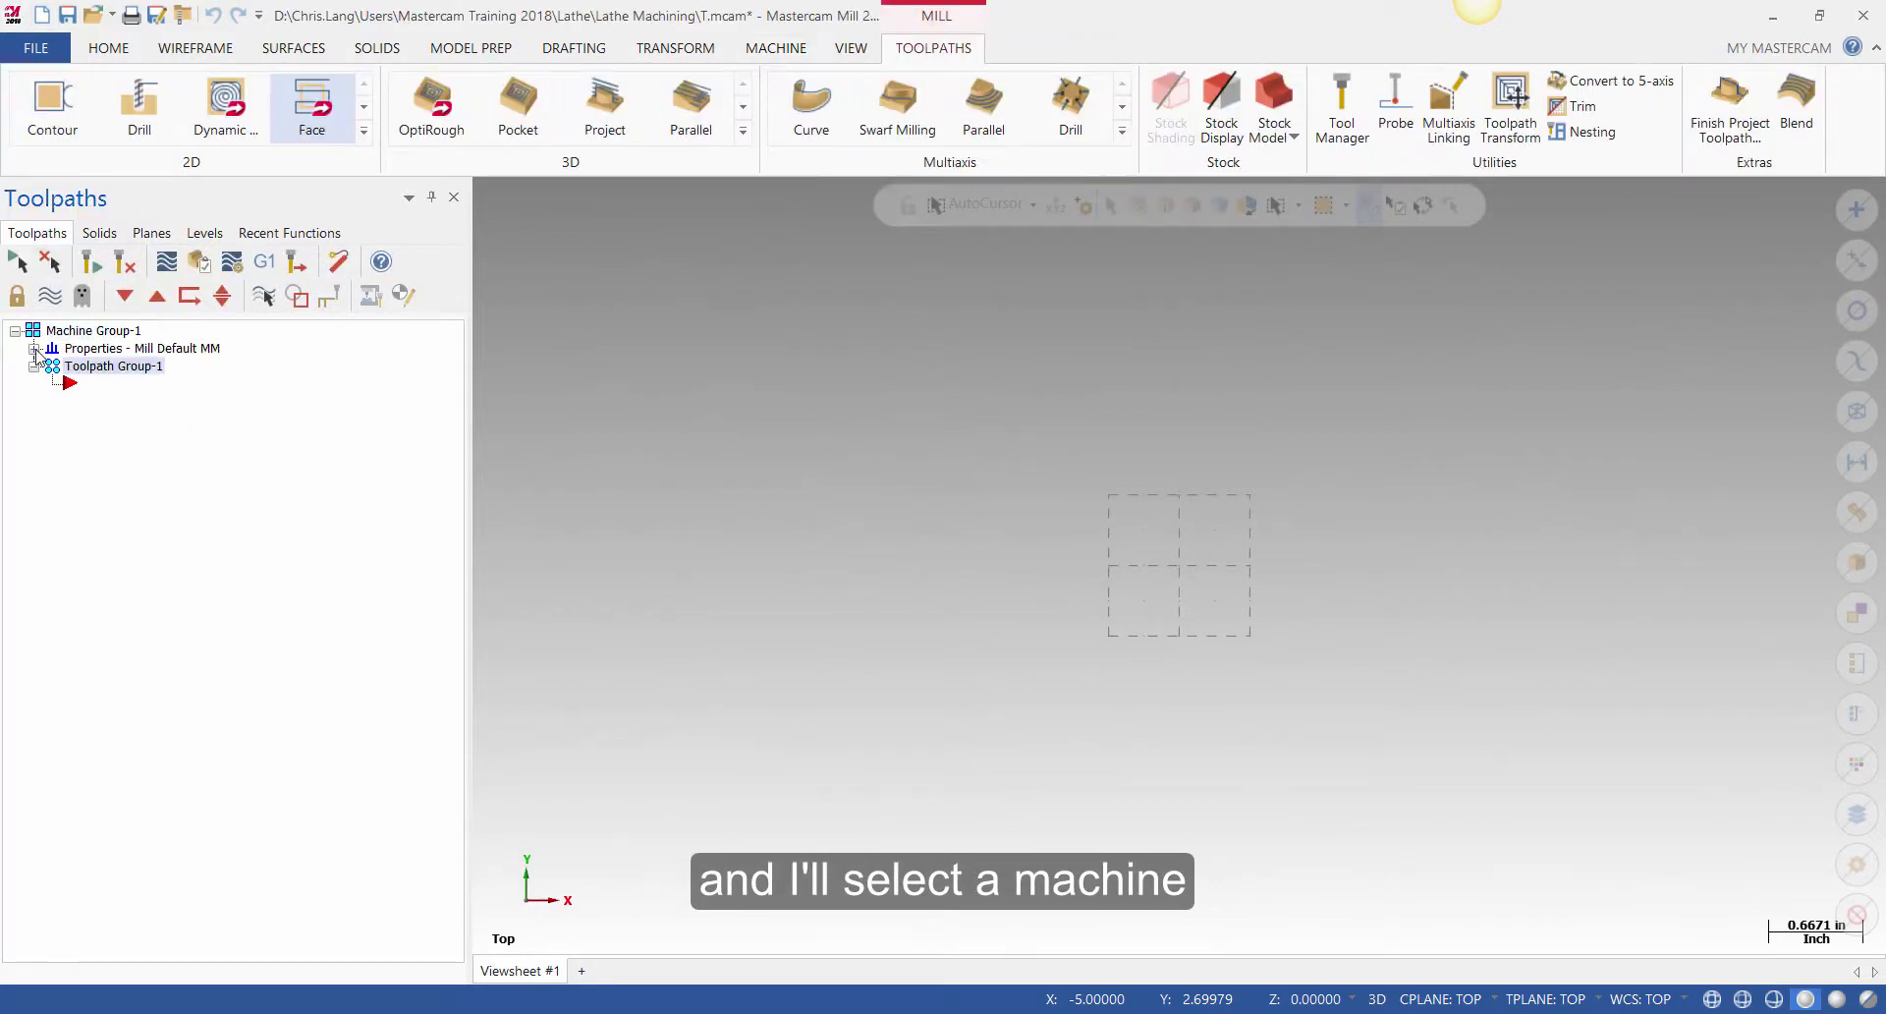
# - Replace the new machine group's machine with MITSUBISHI_LU_TNC.mcam-mmd and check its operation defaults file
pyautogui.click(35, 348)
pyautogui.click(96, 367)
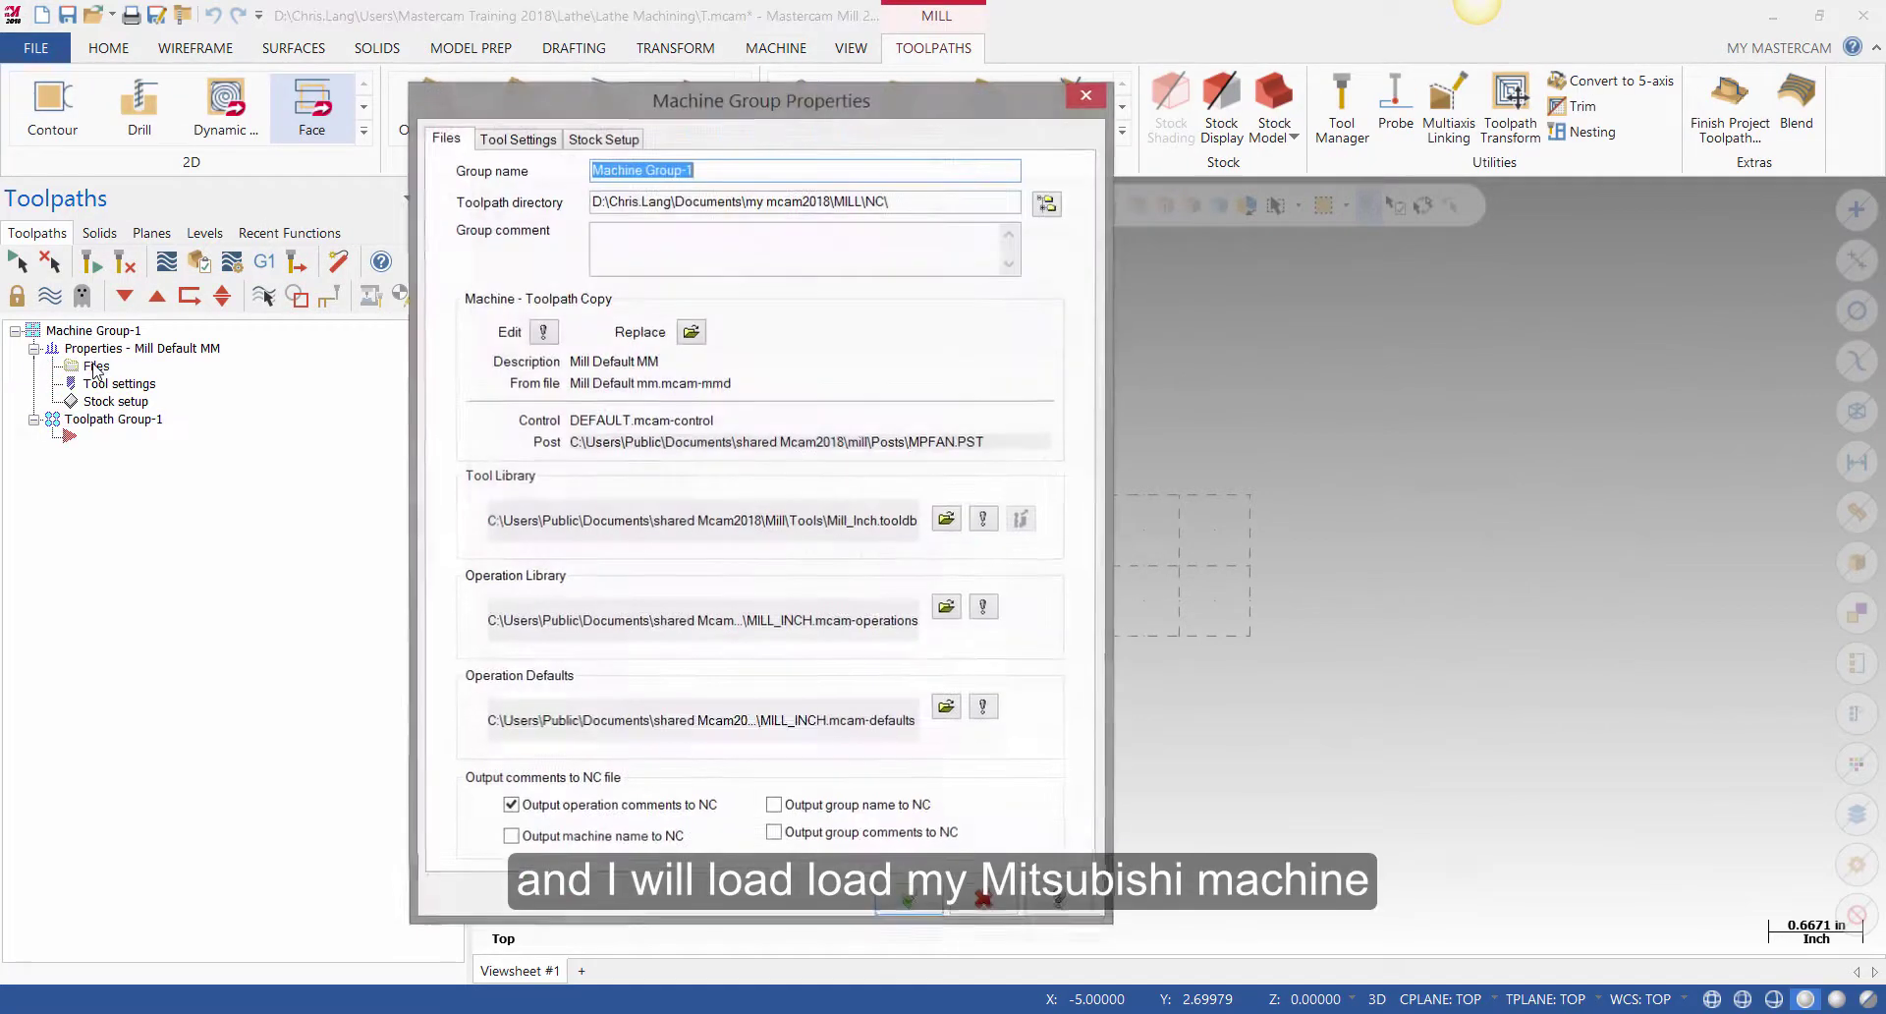
pyautogui.click(692, 332)
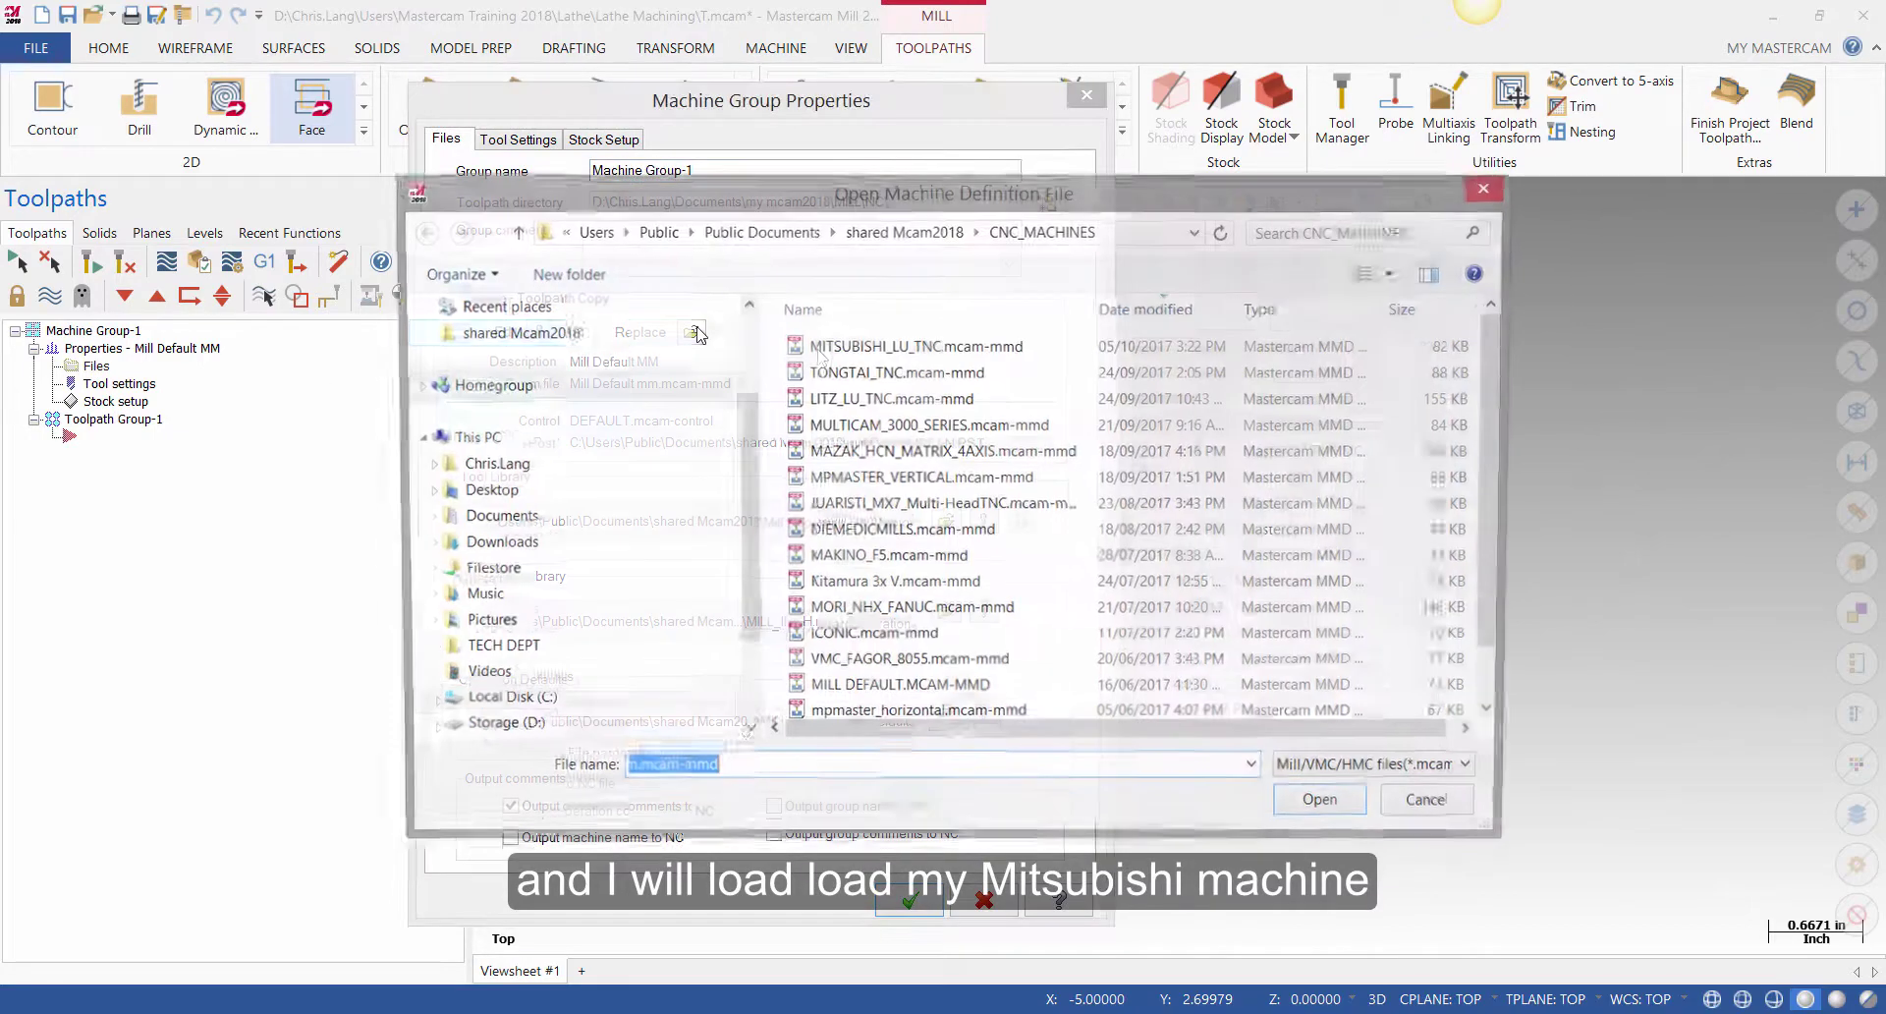
pyautogui.doubleClick(864, 347)
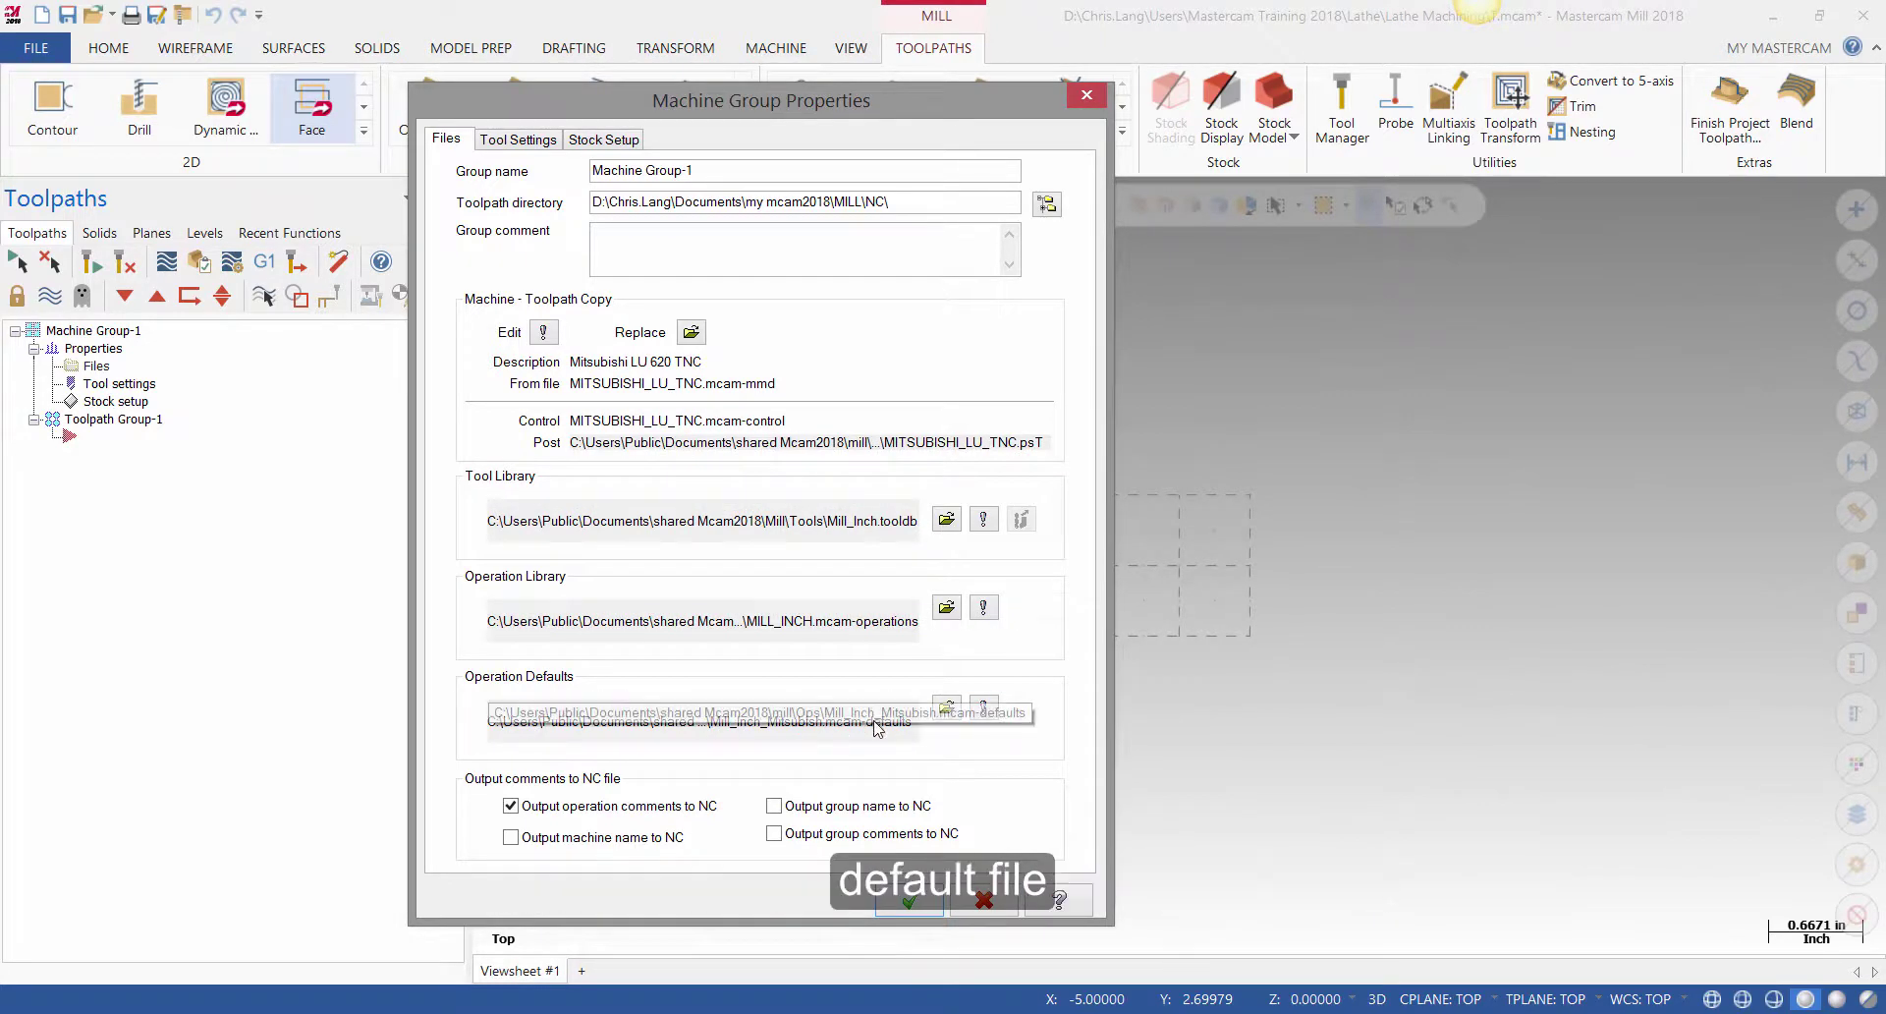
# - Accept the machine group properties and draw a wireframe rectangle about 7.07 in wide and 3.51 in high around the origin
pyautogui.click(910, 902)
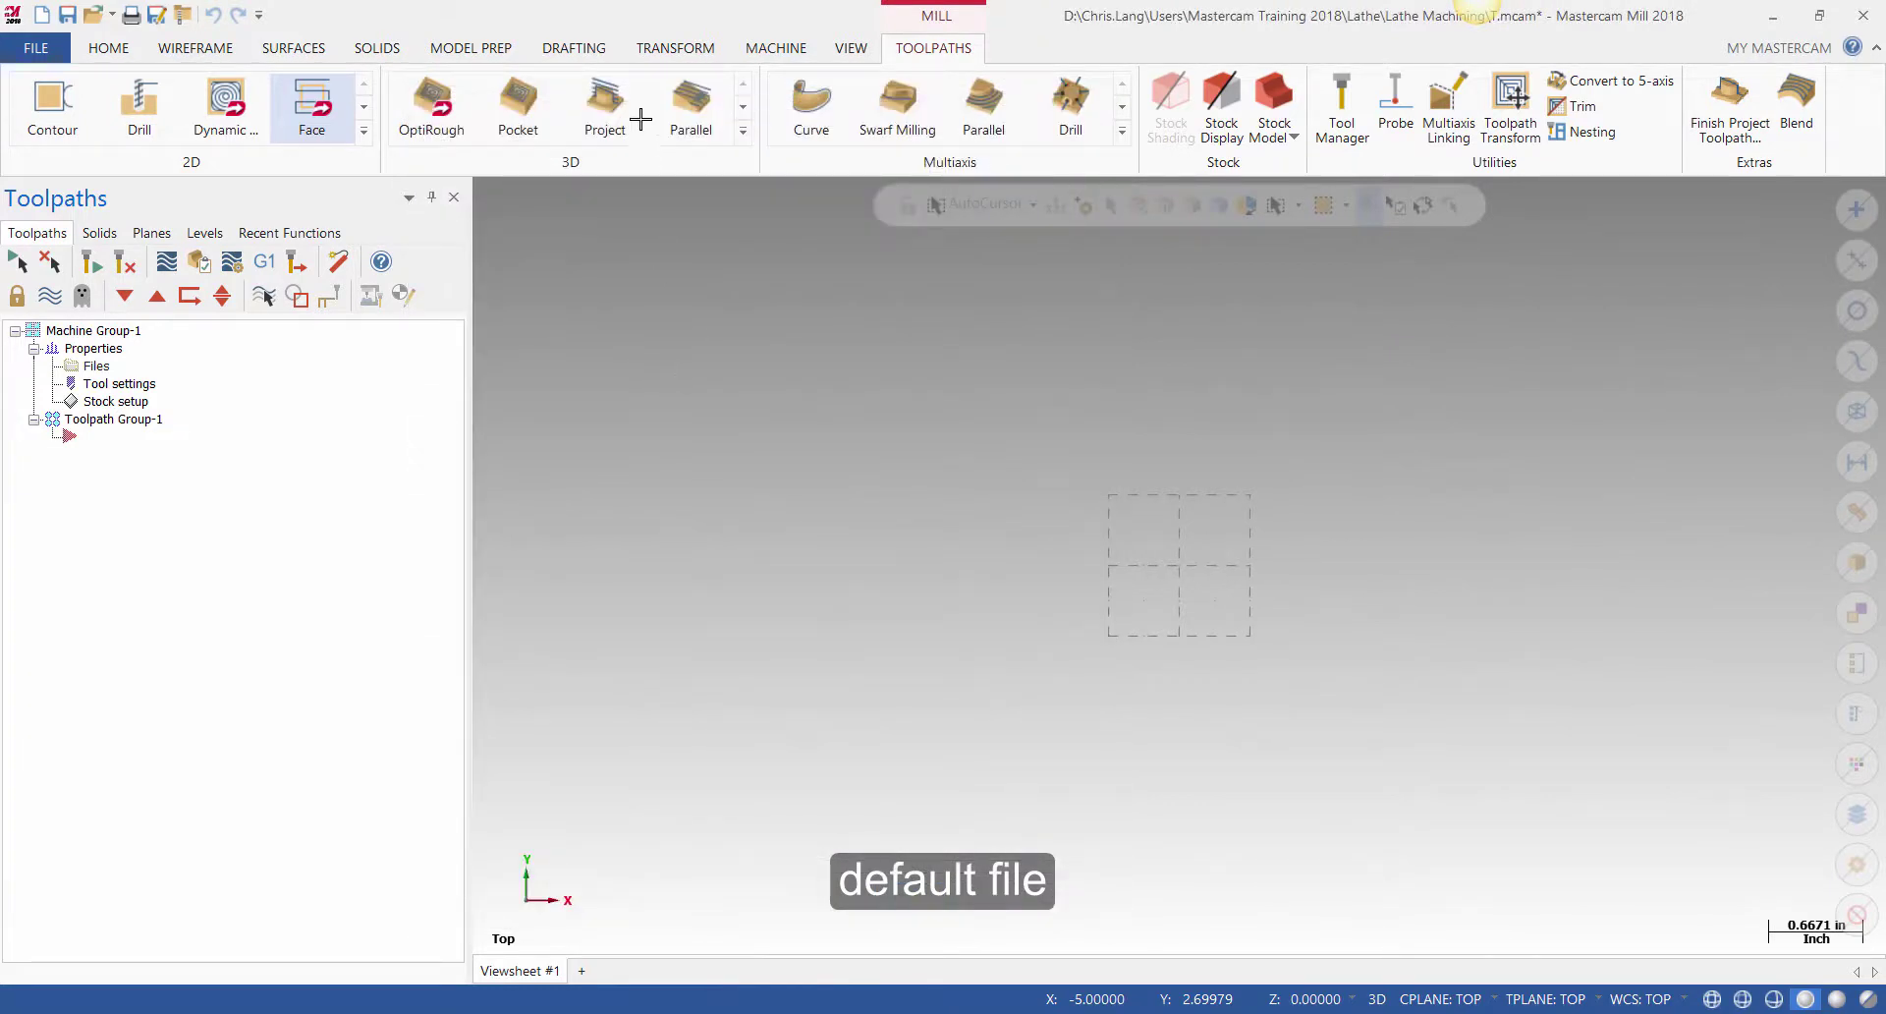
pyautogui.click(195, 49)
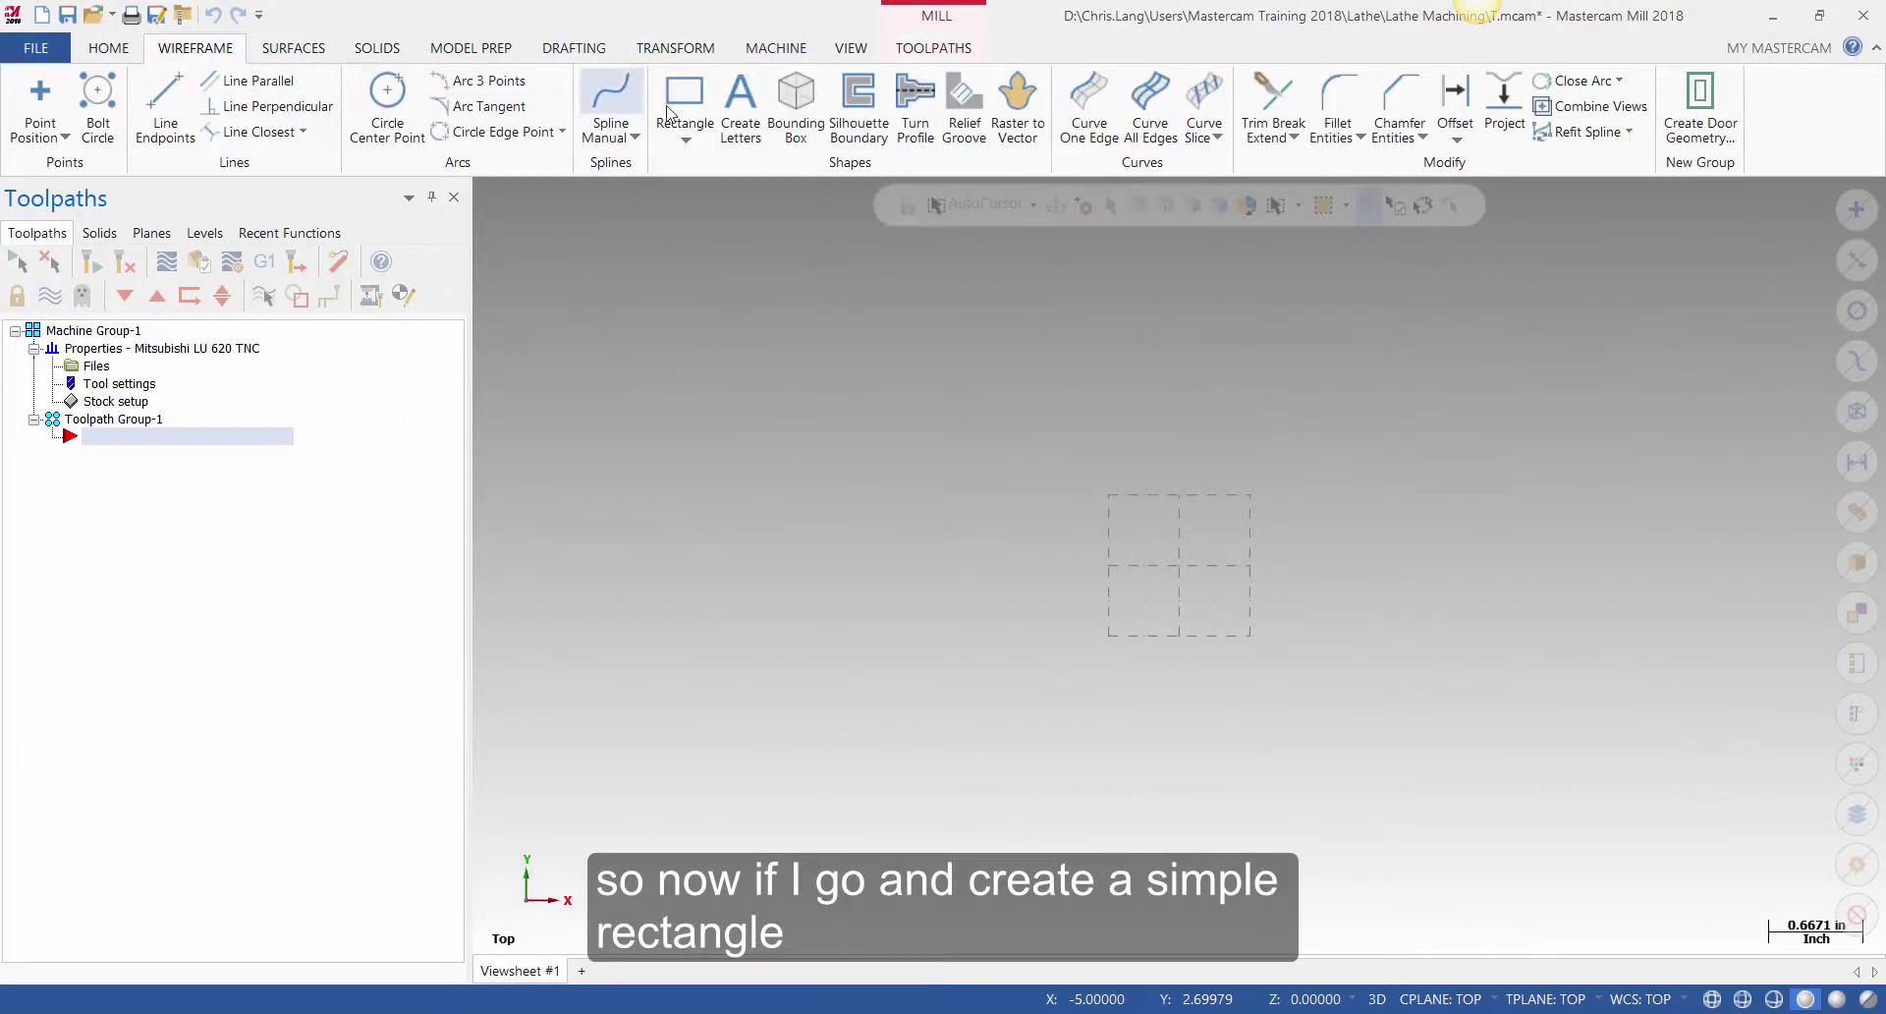
pyautogui.click(685, 99)
pyautogui.click(669, 318)
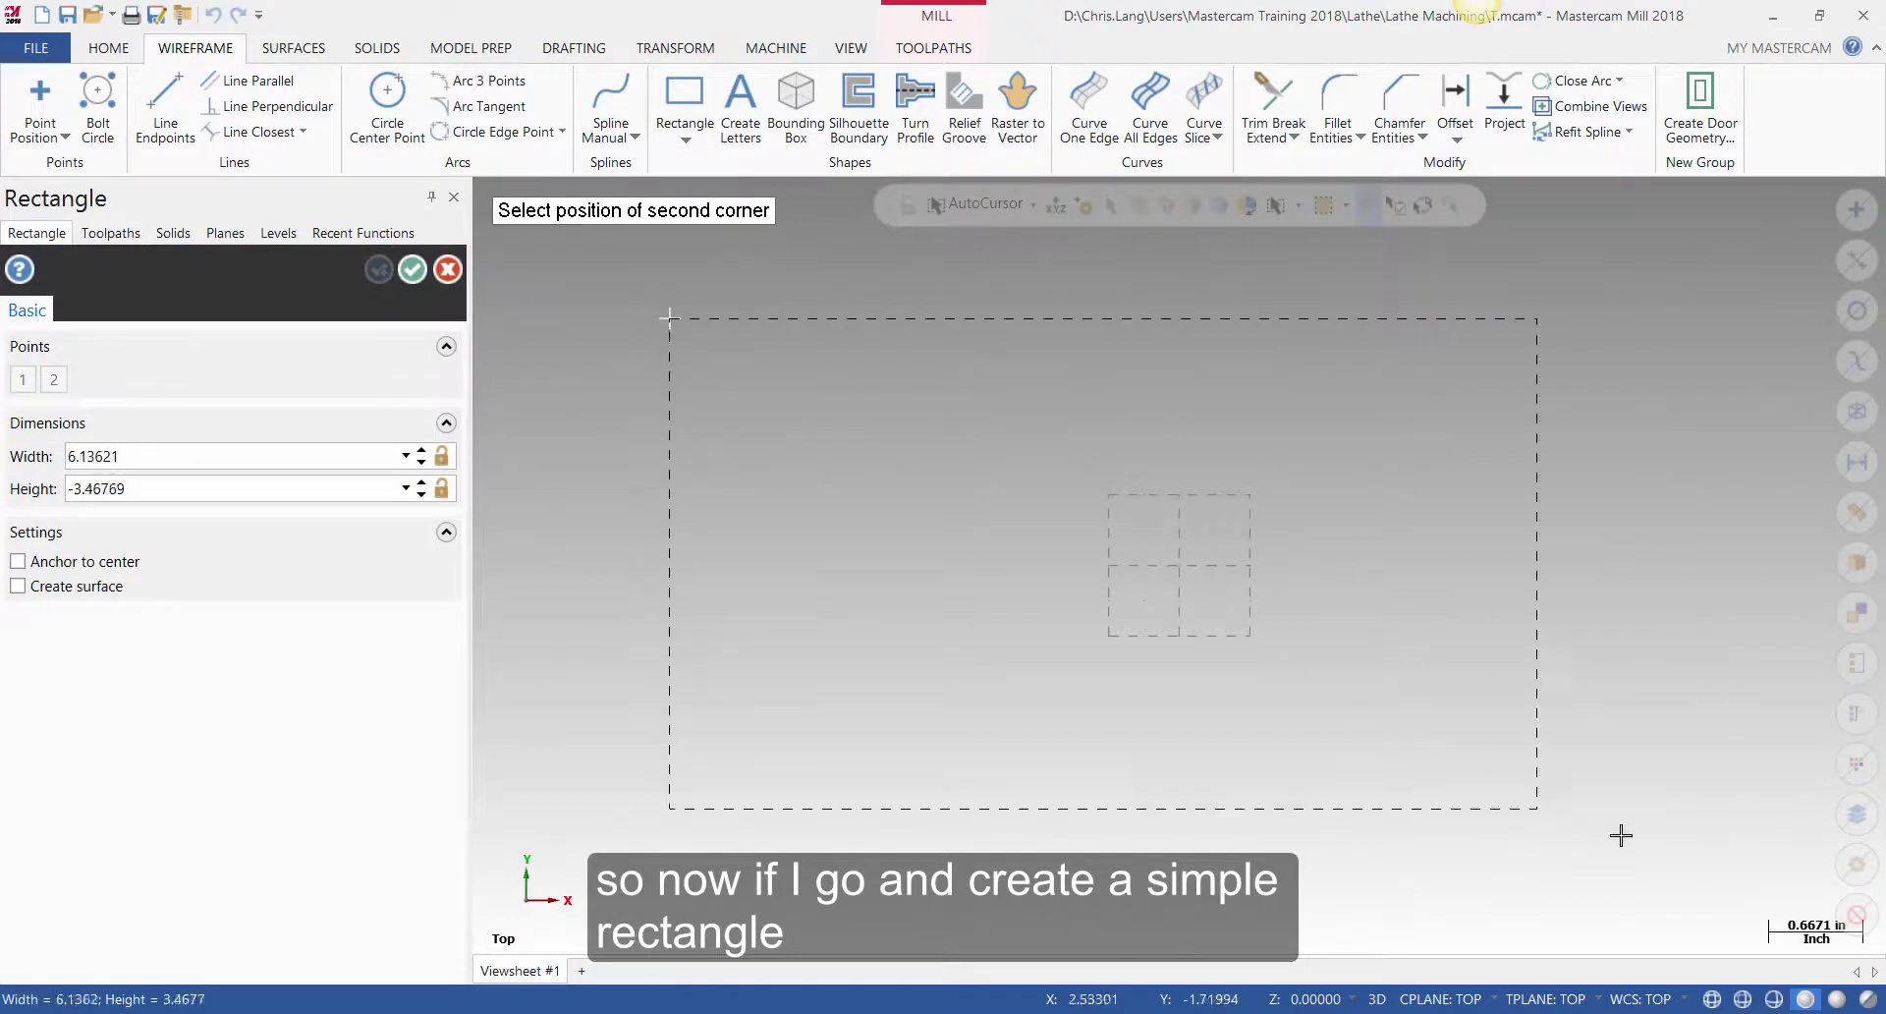
pyautogui.click(1669, 814)
pyautogui.click(413, 269)
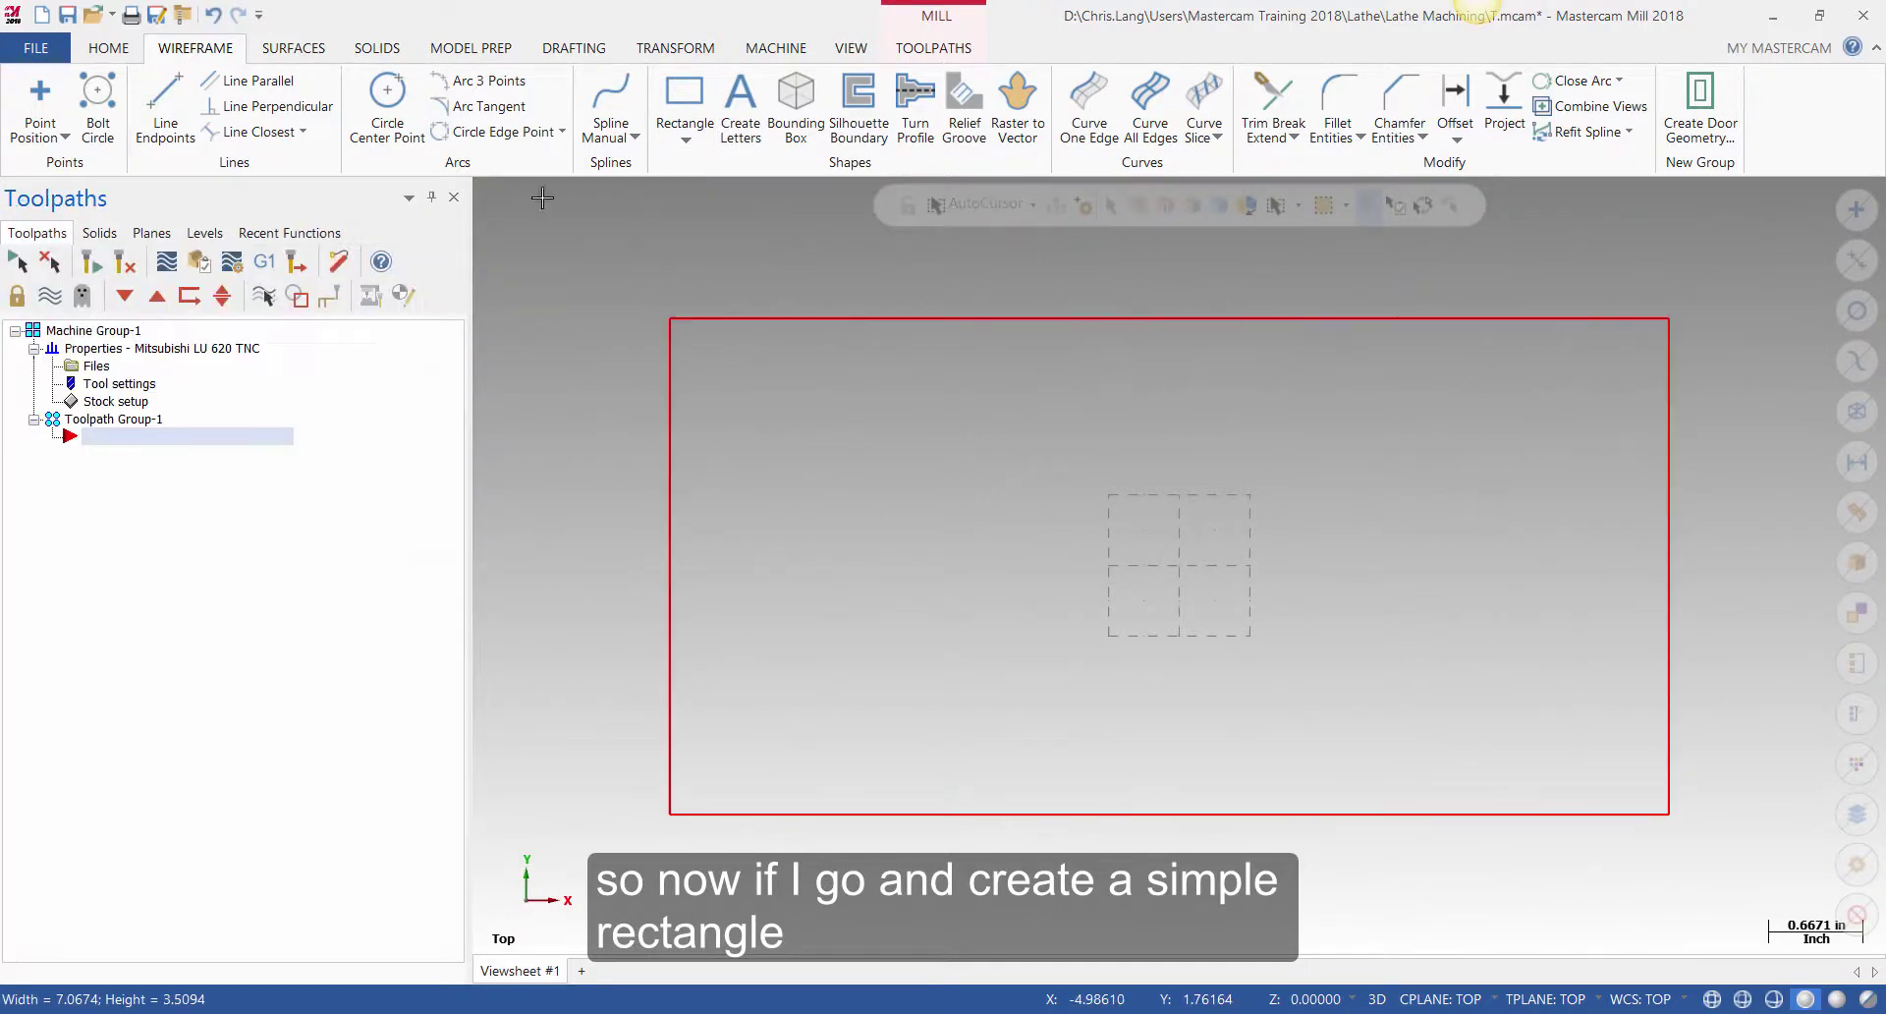
# - Create a 2D Contour toolpath on the rectangle, check its coolant settings, and accept the operation
pyautogui.click(950, 49)
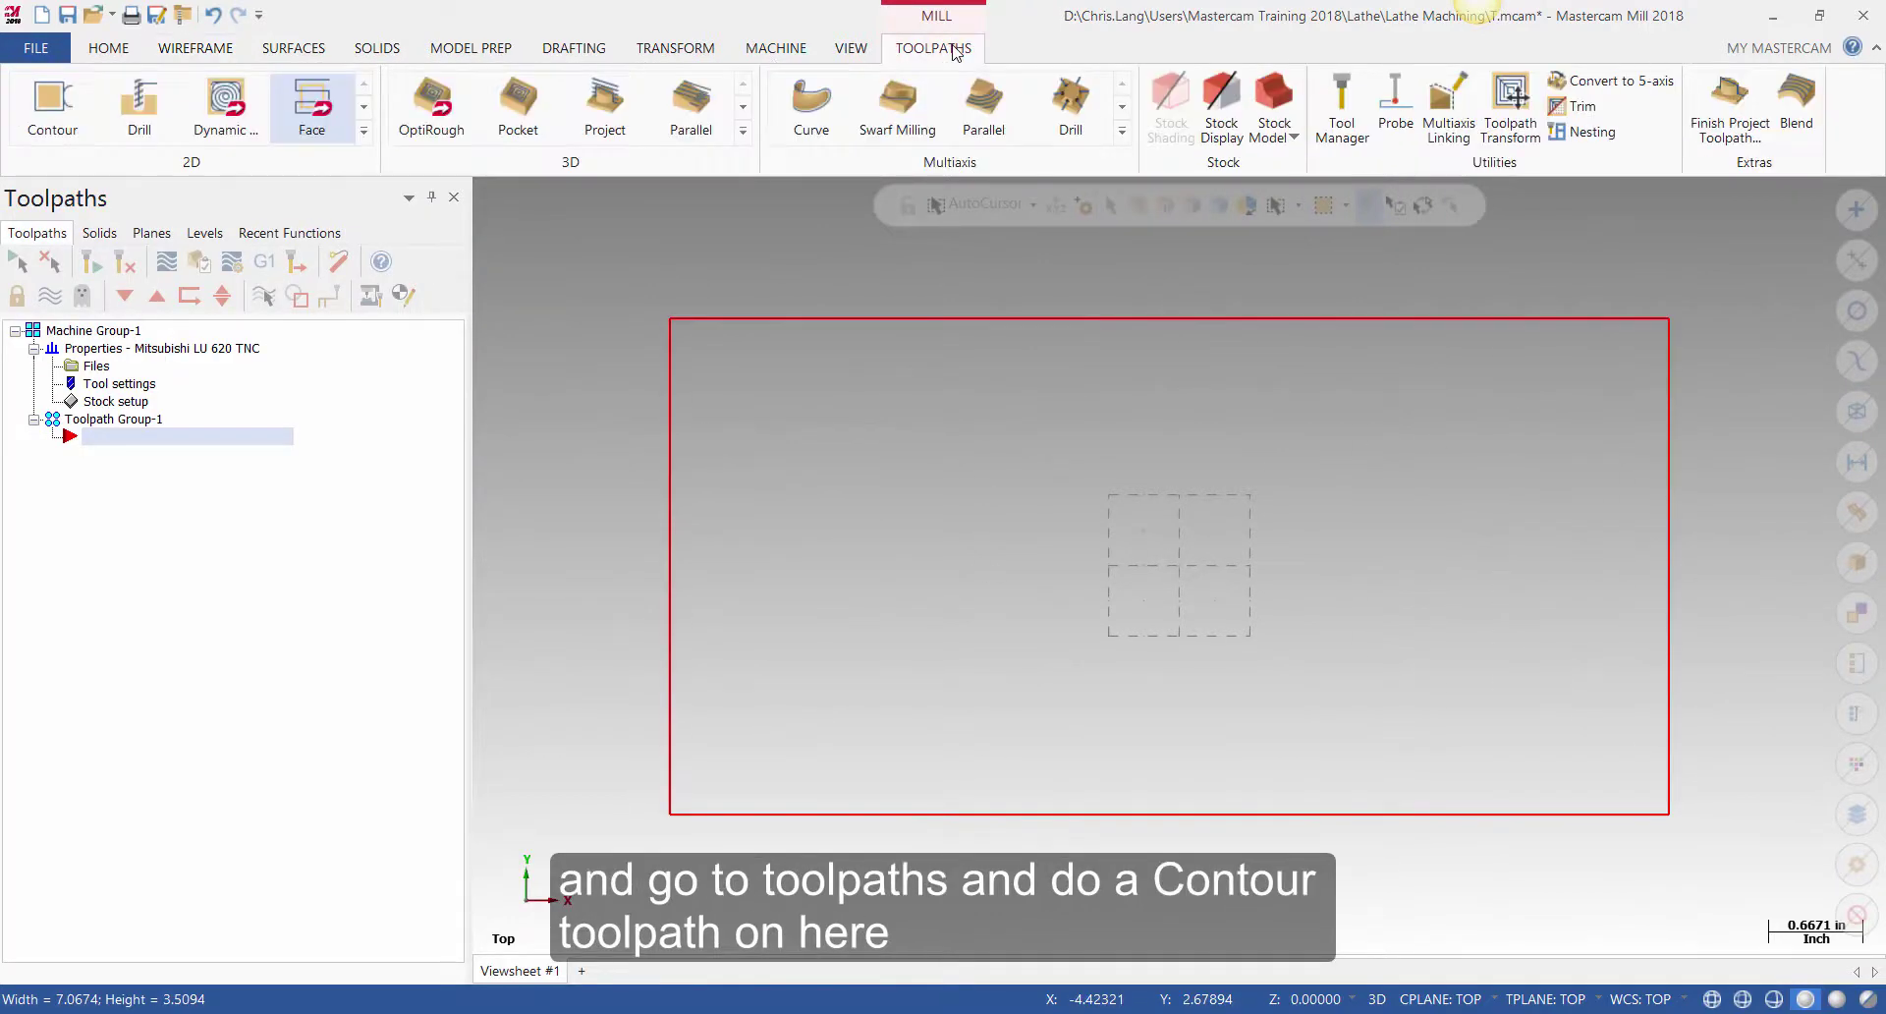
pyautogui.click(52, 98)
pyautogui.click(772, 319)
pyautogui.click(193, 714)
pyautogui.click(81, 464)
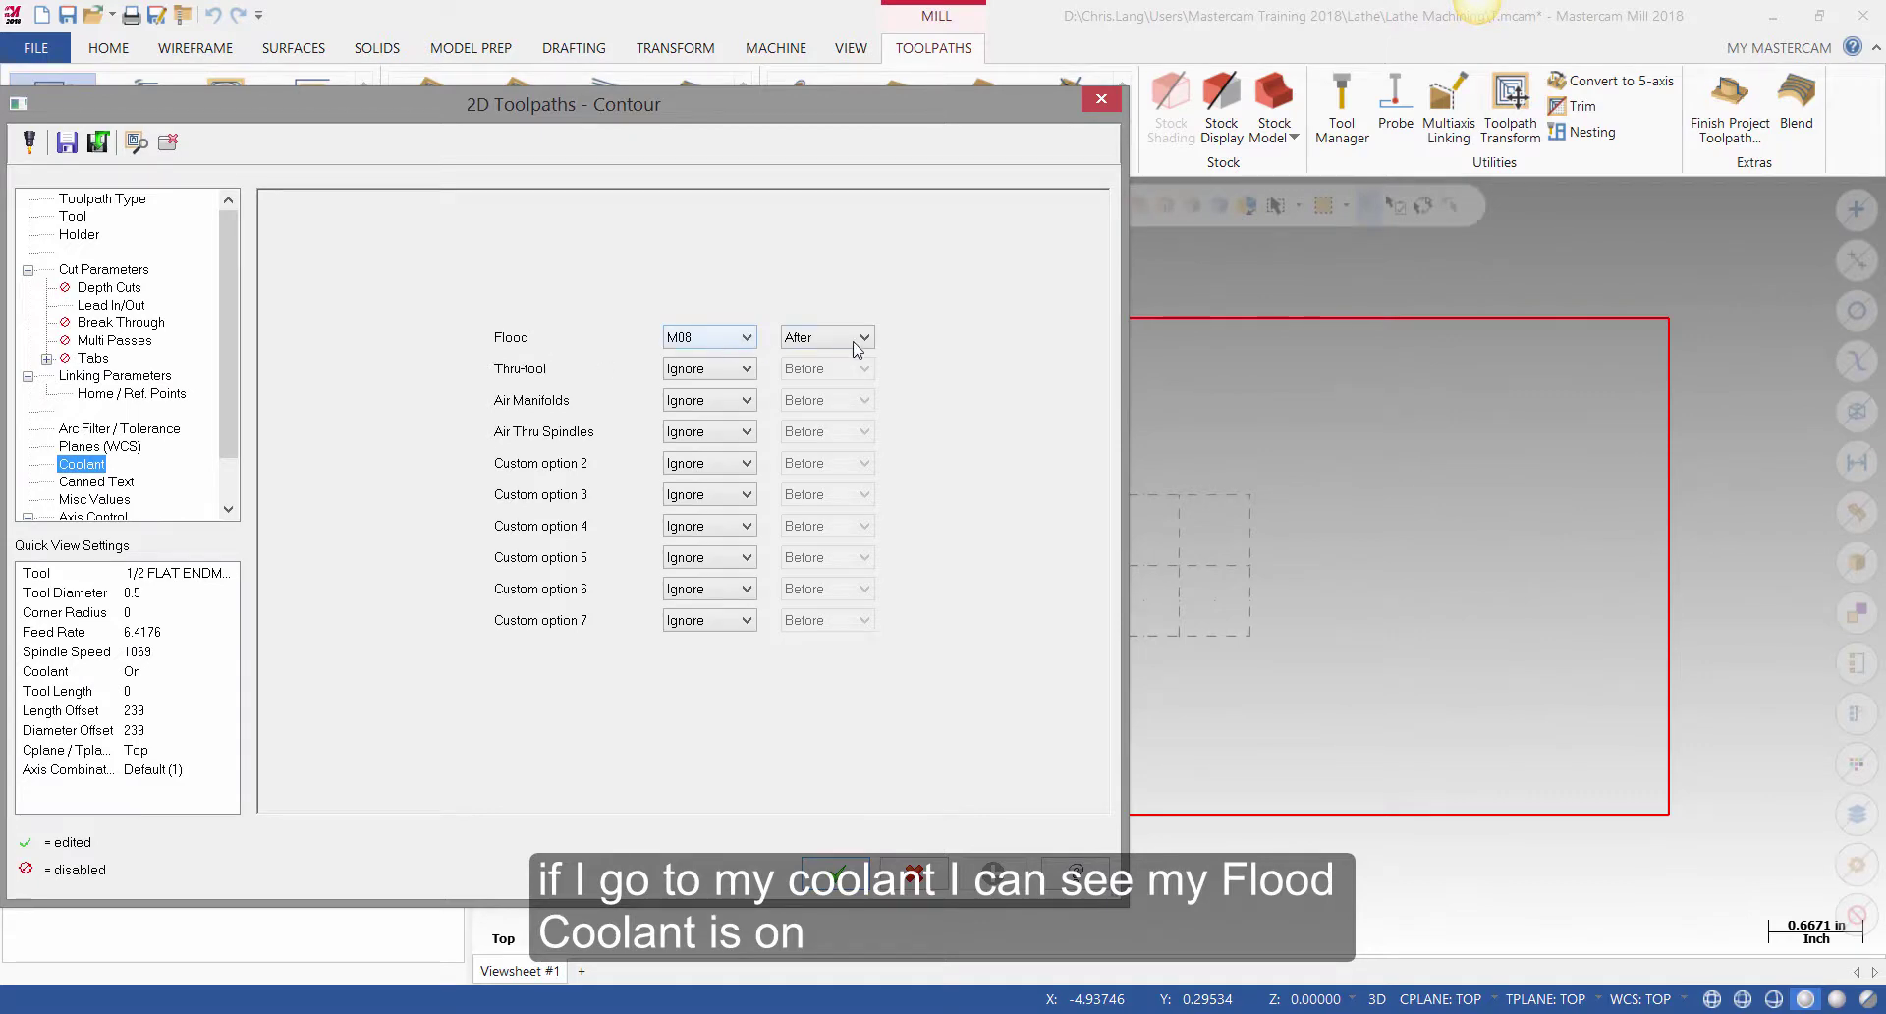
pyautogui.click(837, 872)
# - Create a Drill toolpath on four freely placed points inside the rectangle, check its coolant settings, and accept the operation
pyautogui.click(144, 98)
pyautogui.click(846, 660)
pyautogui.click(954, 461)
pyautogui.click(1210, 677)
pyautogui.click(1357, 484)
pyautogui.click(293, 525)
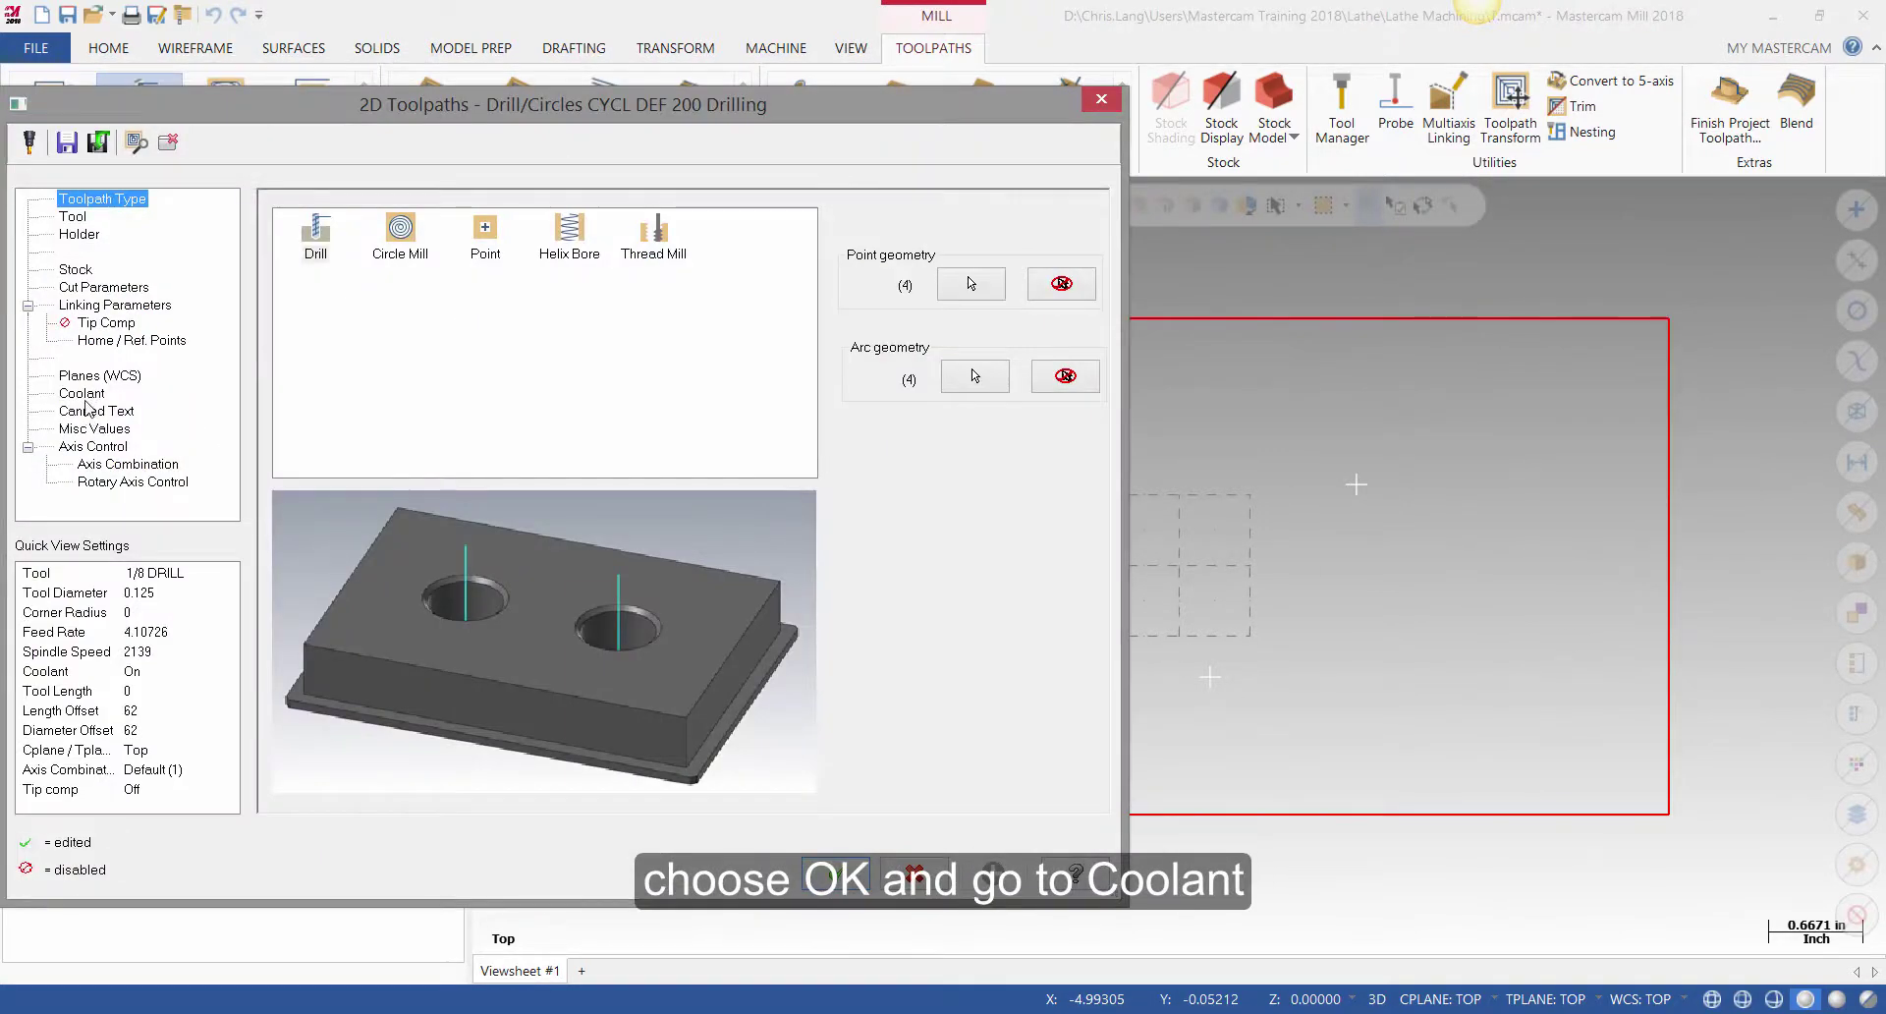
pyautogui.click(84, 394)
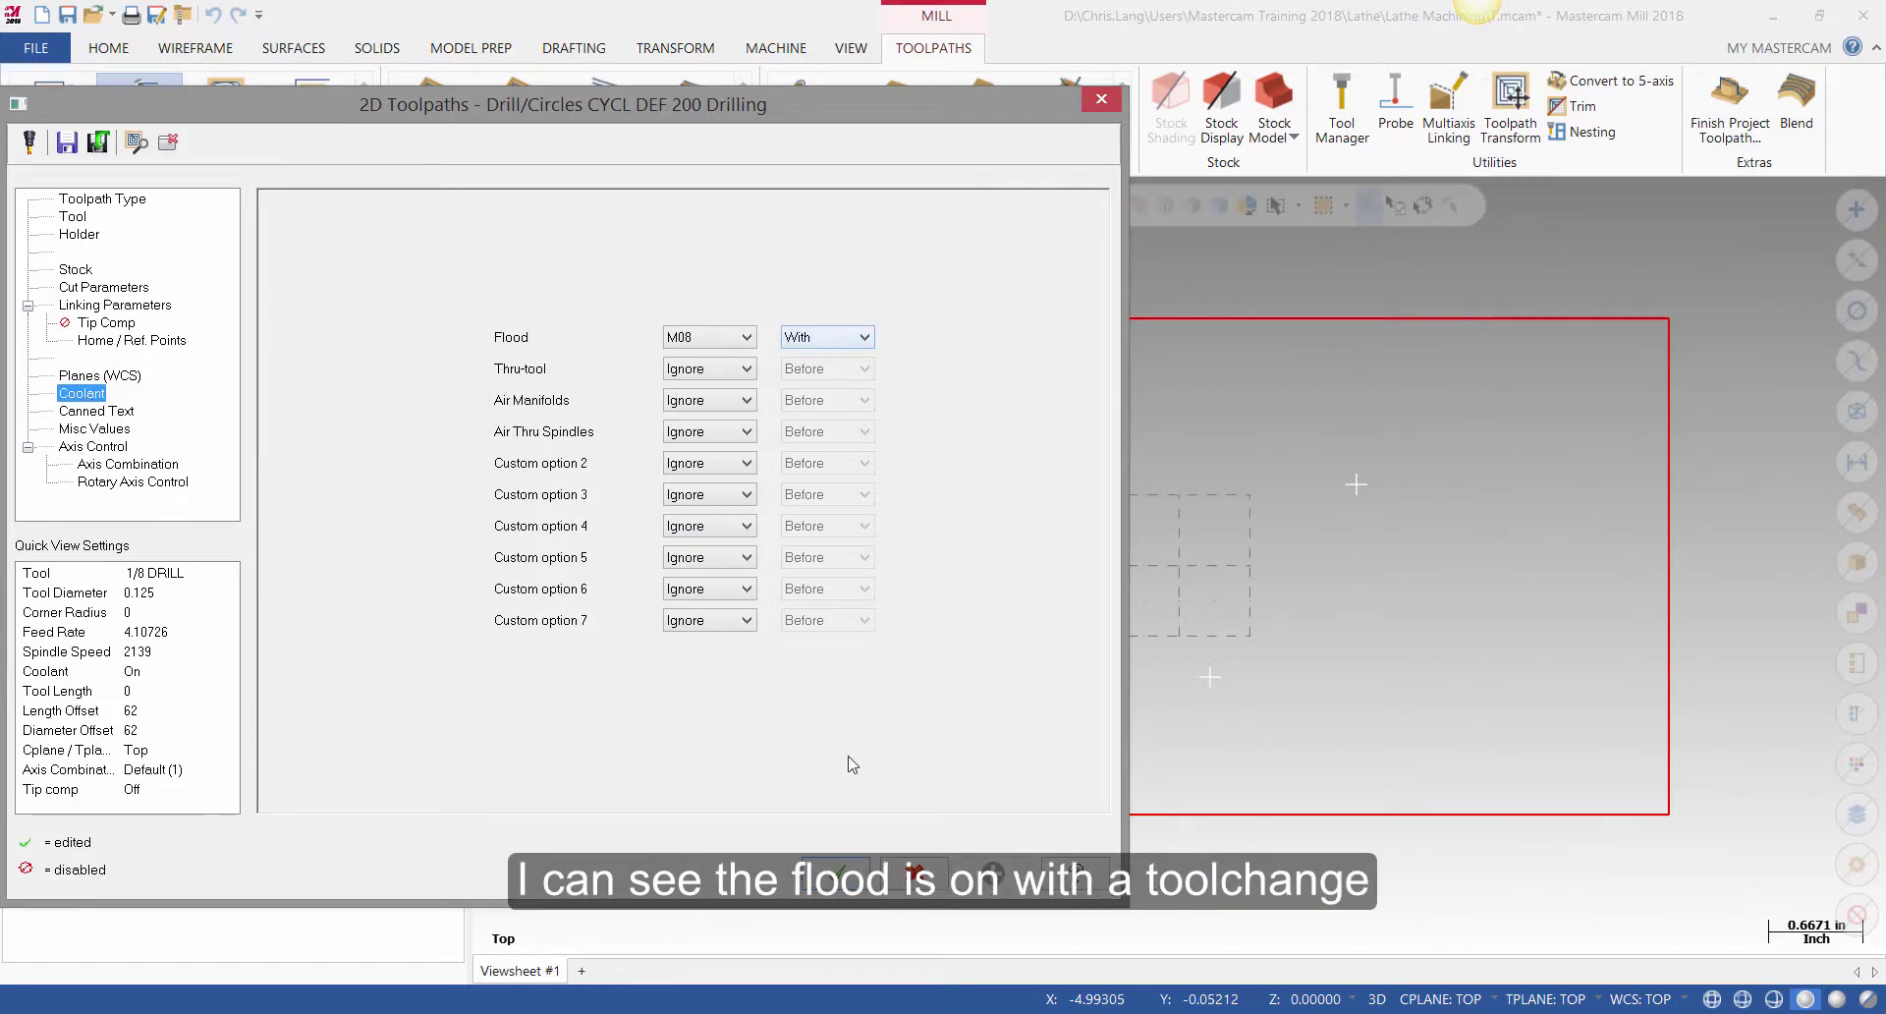
pyautogui.click(841, 876)
# - Create a 2D Pocket toolpath on the rectangle chain, check its coolant settings, and accept the operation
pyautogui.click(366, 132)
pyautogui.click(138, 211)
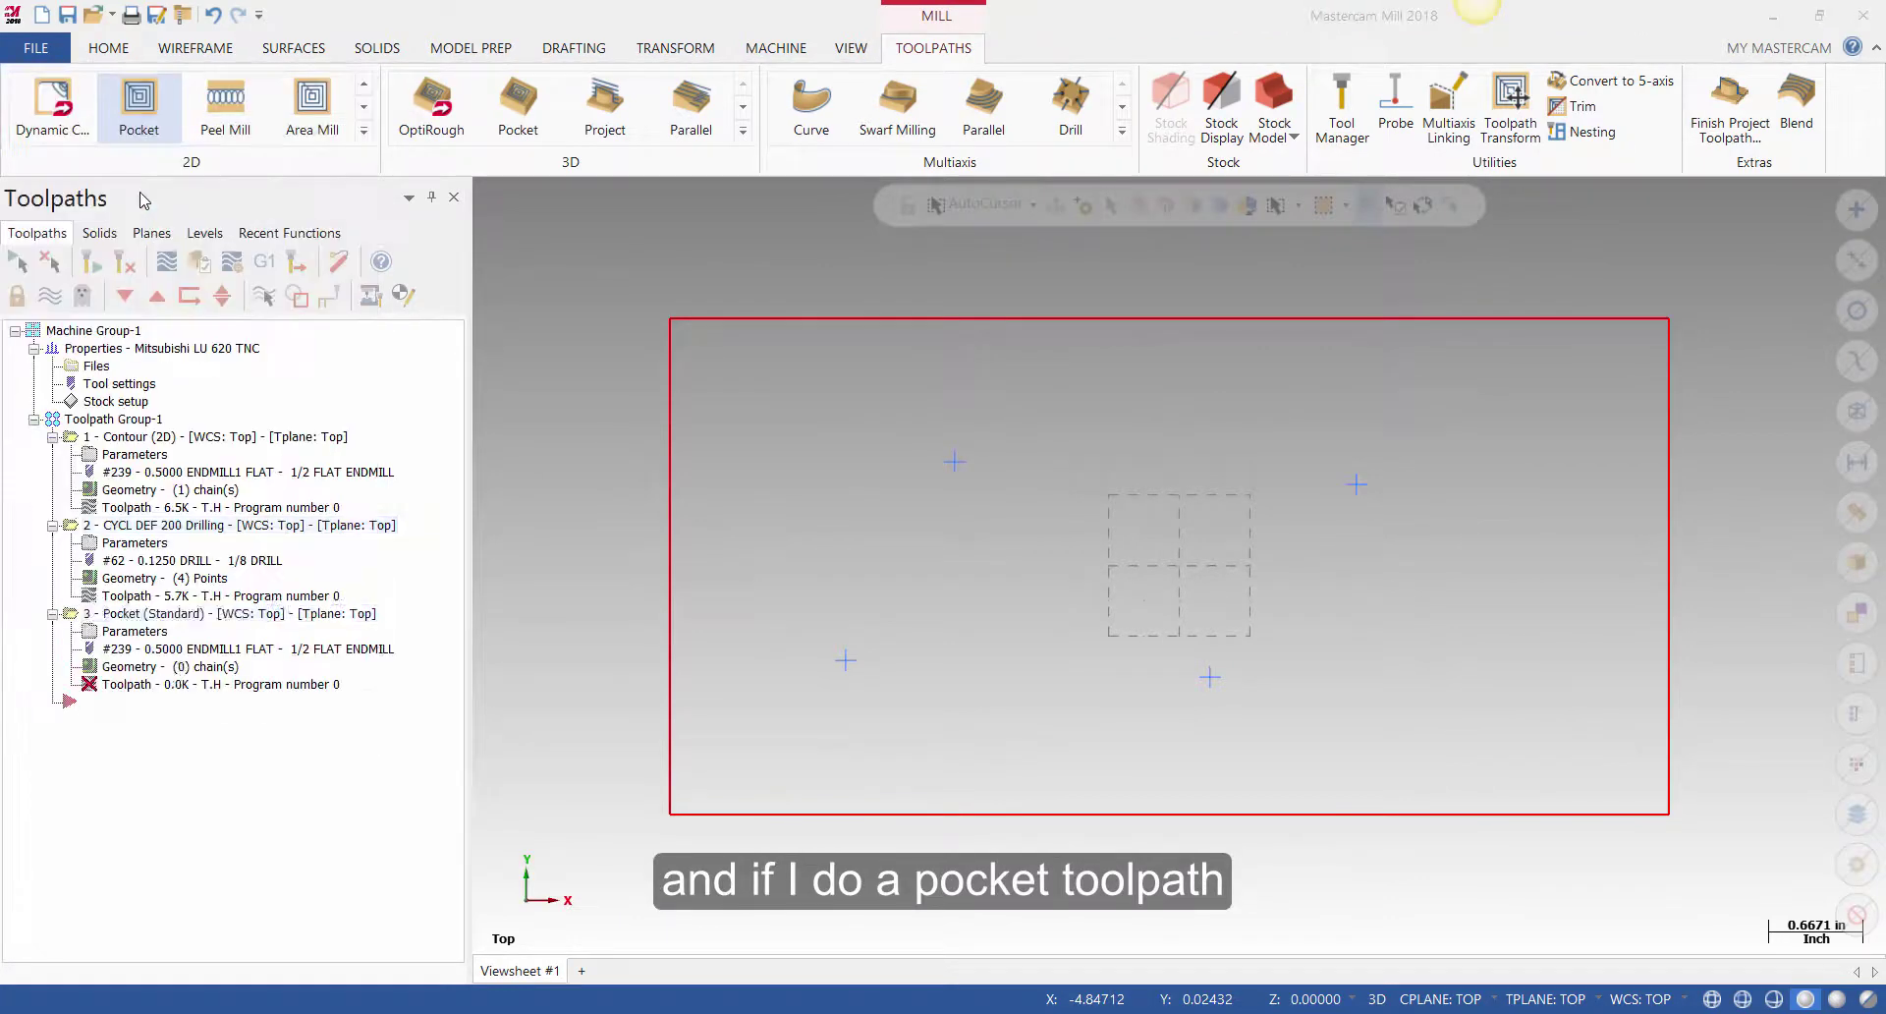
pyautogui.click(727, 349)
pyautogui.click(195, 714)
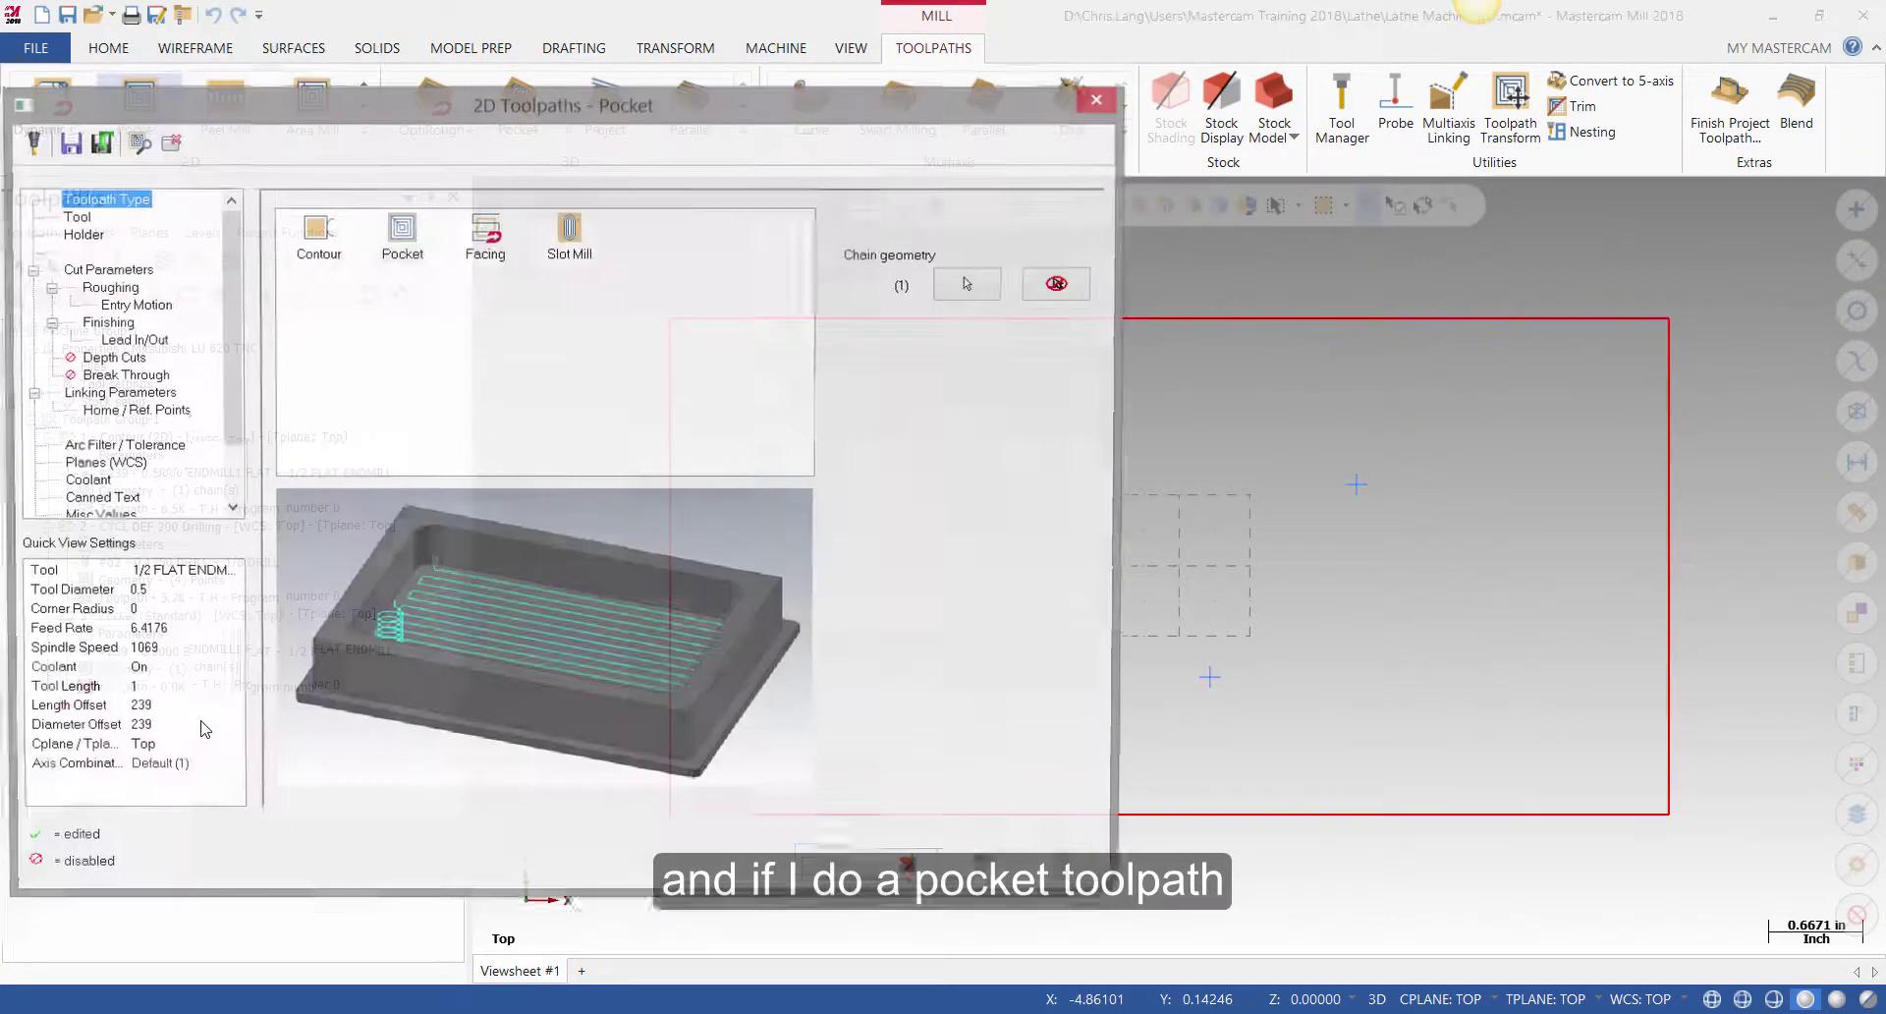
pyautogui.click(82, 482)
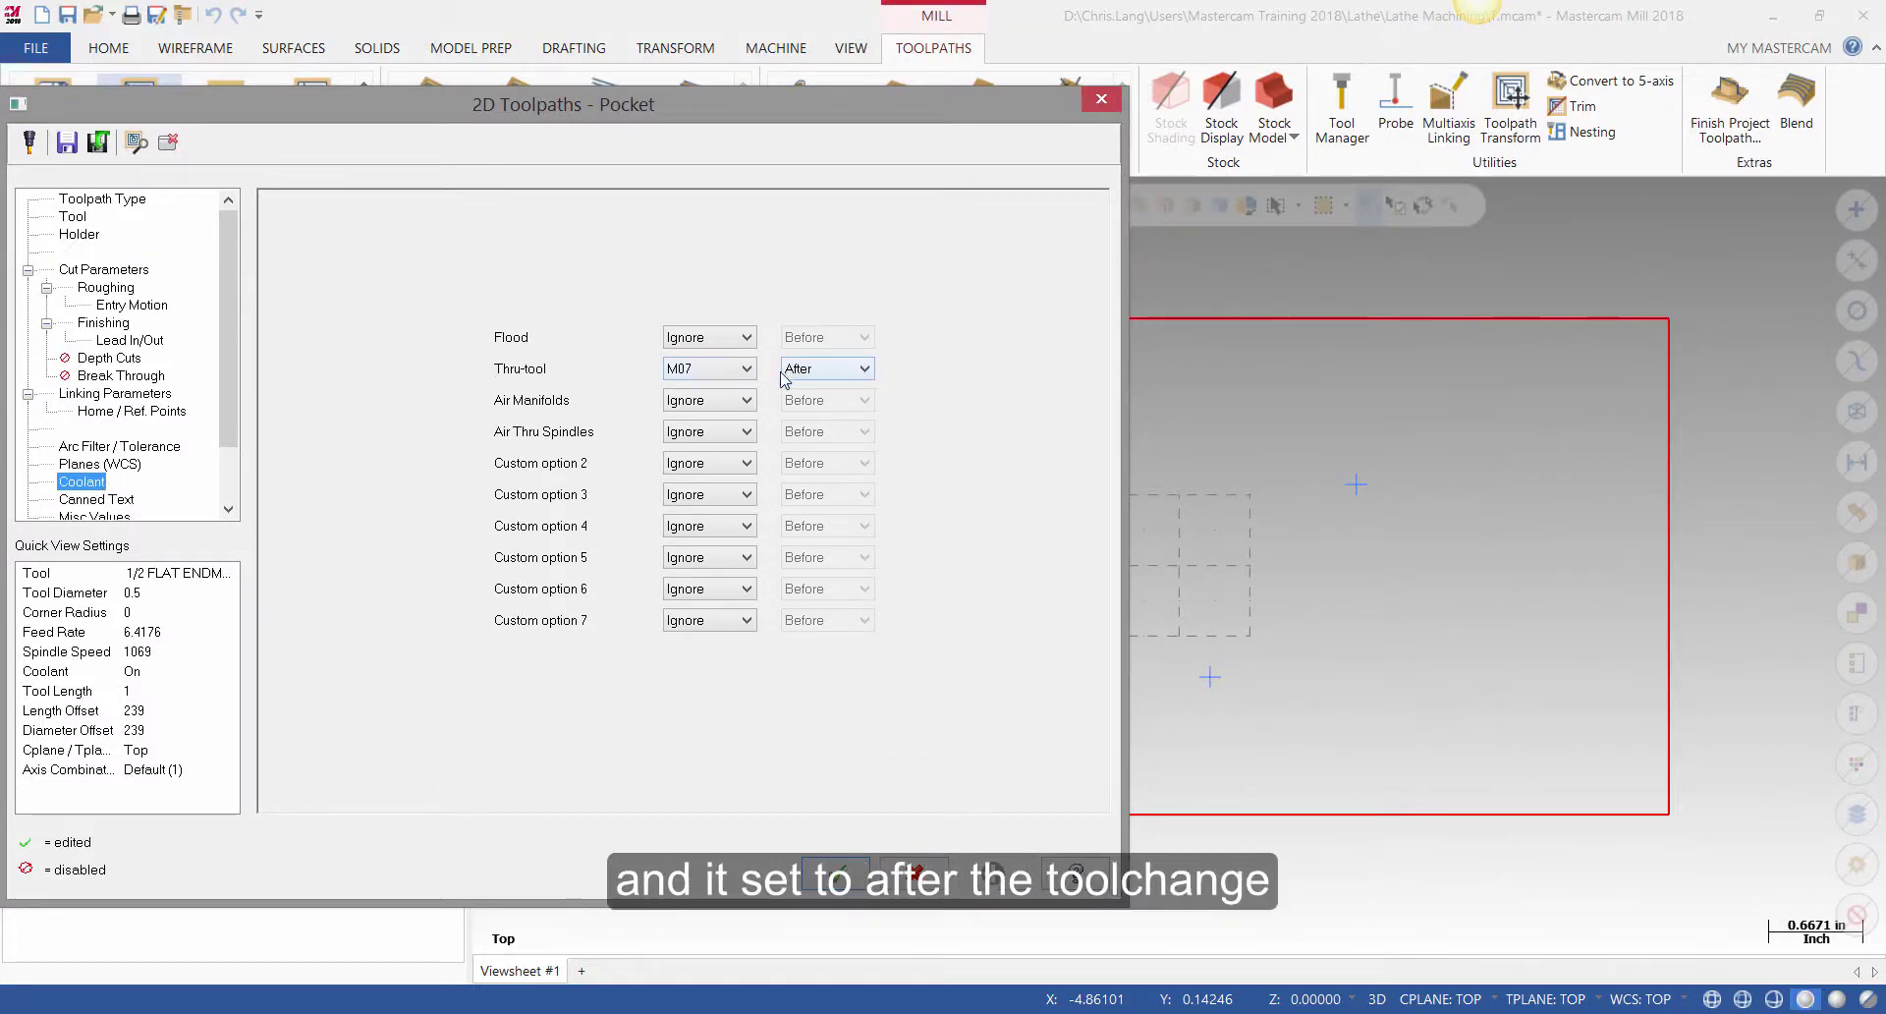
pyautogui.click(840, 875)
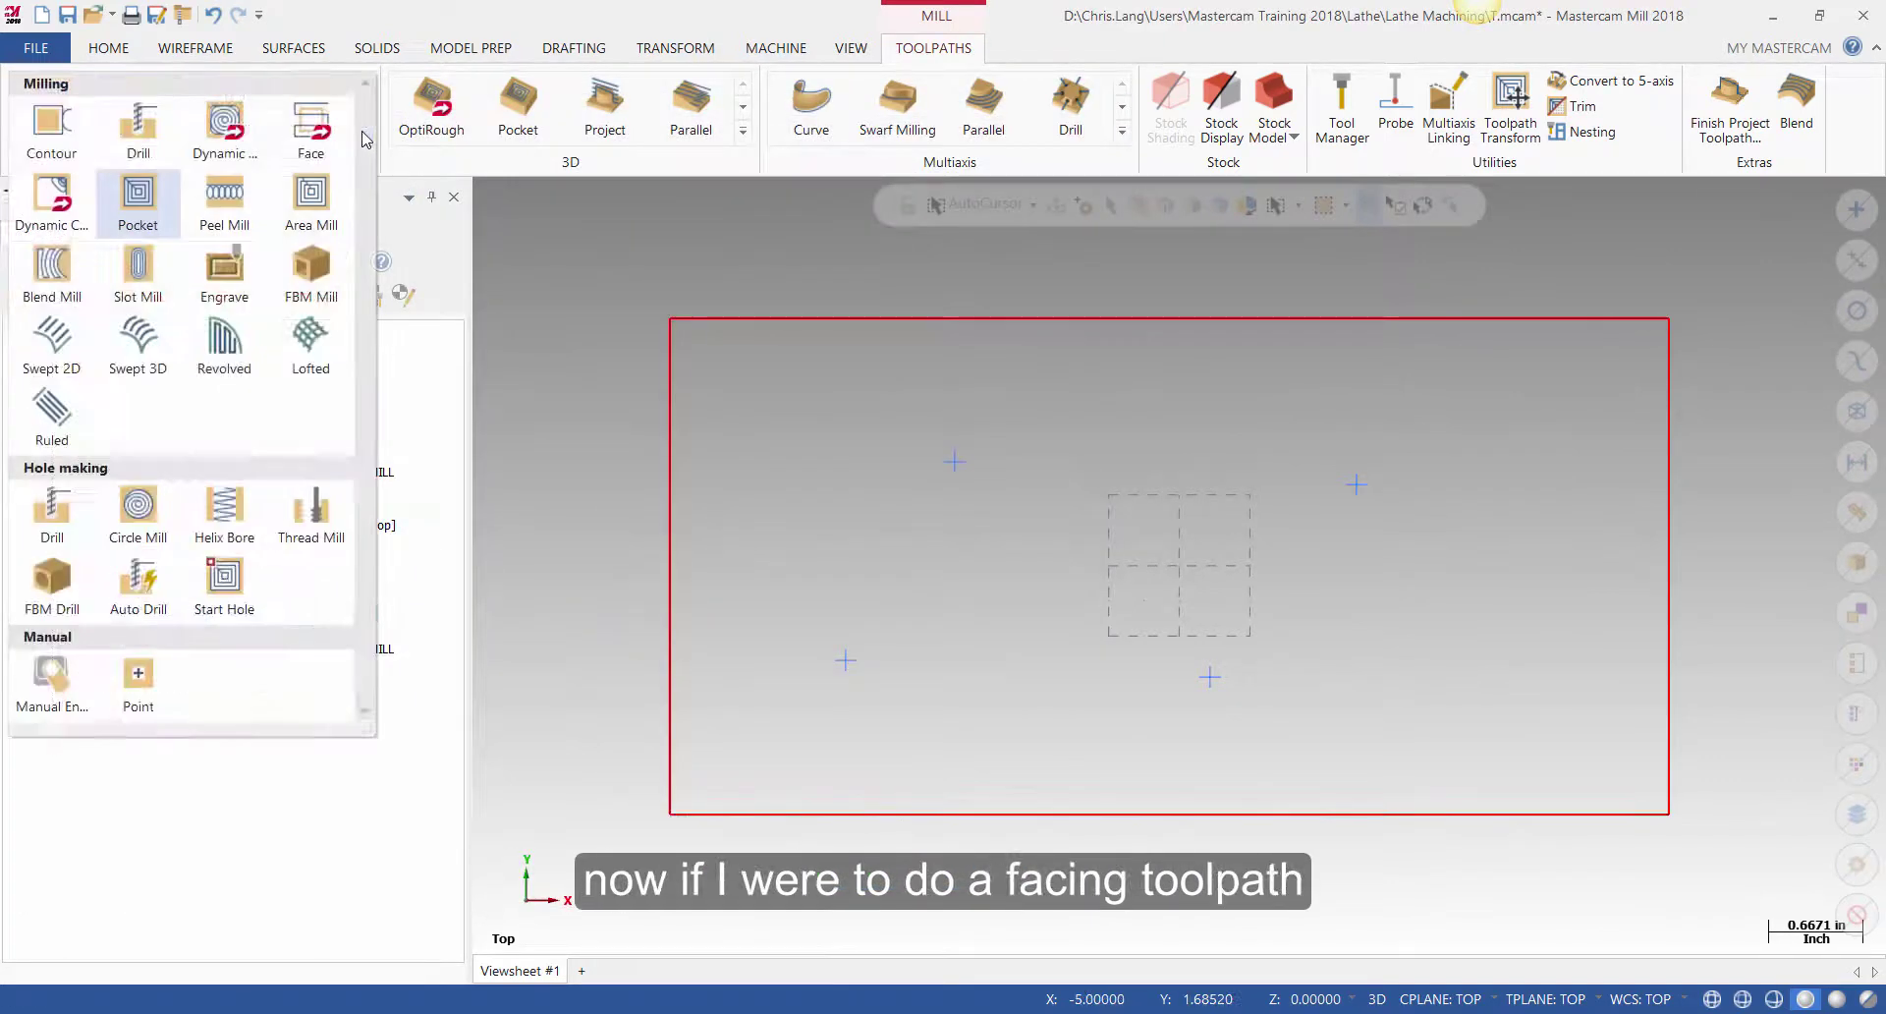
# - Create a Facing toolpath on the rectangle chain, check its coolant settings, and accept the operation
pyautogui.click(310, 123)
pyautogui.click(786, 319)
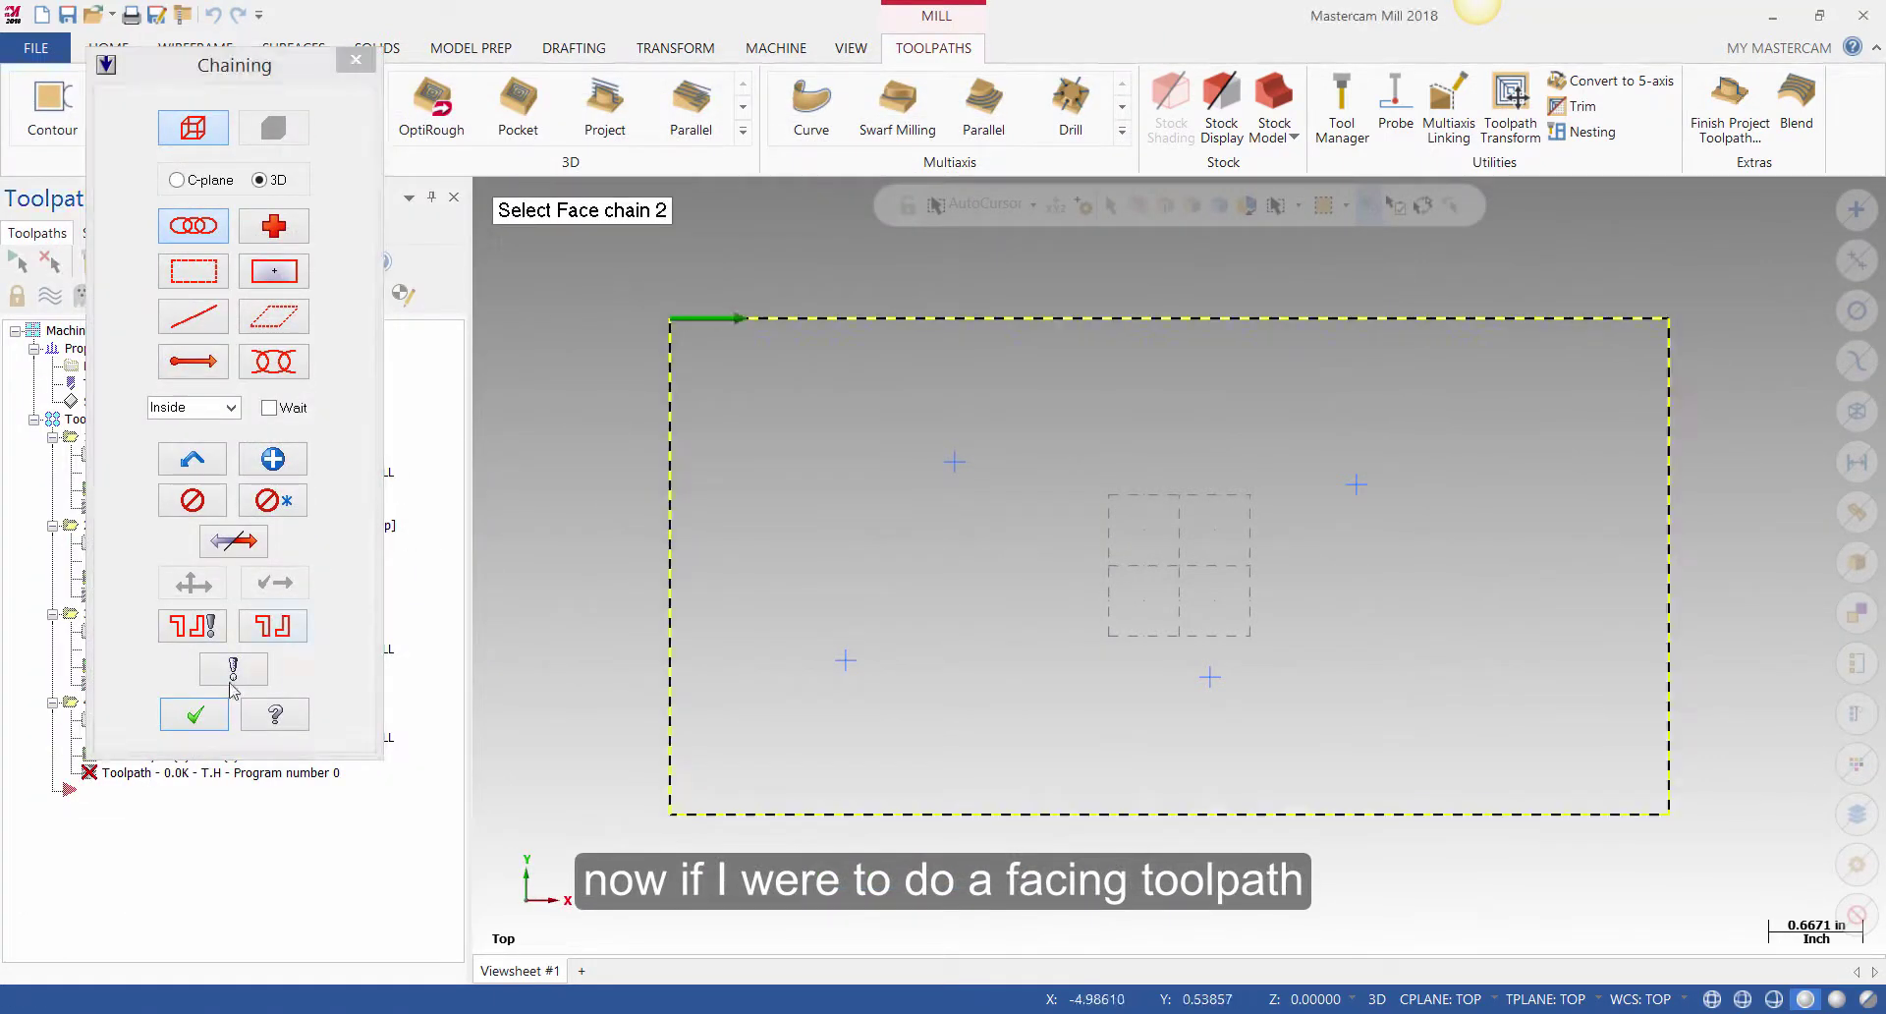
pyautogui.click(196, 715)
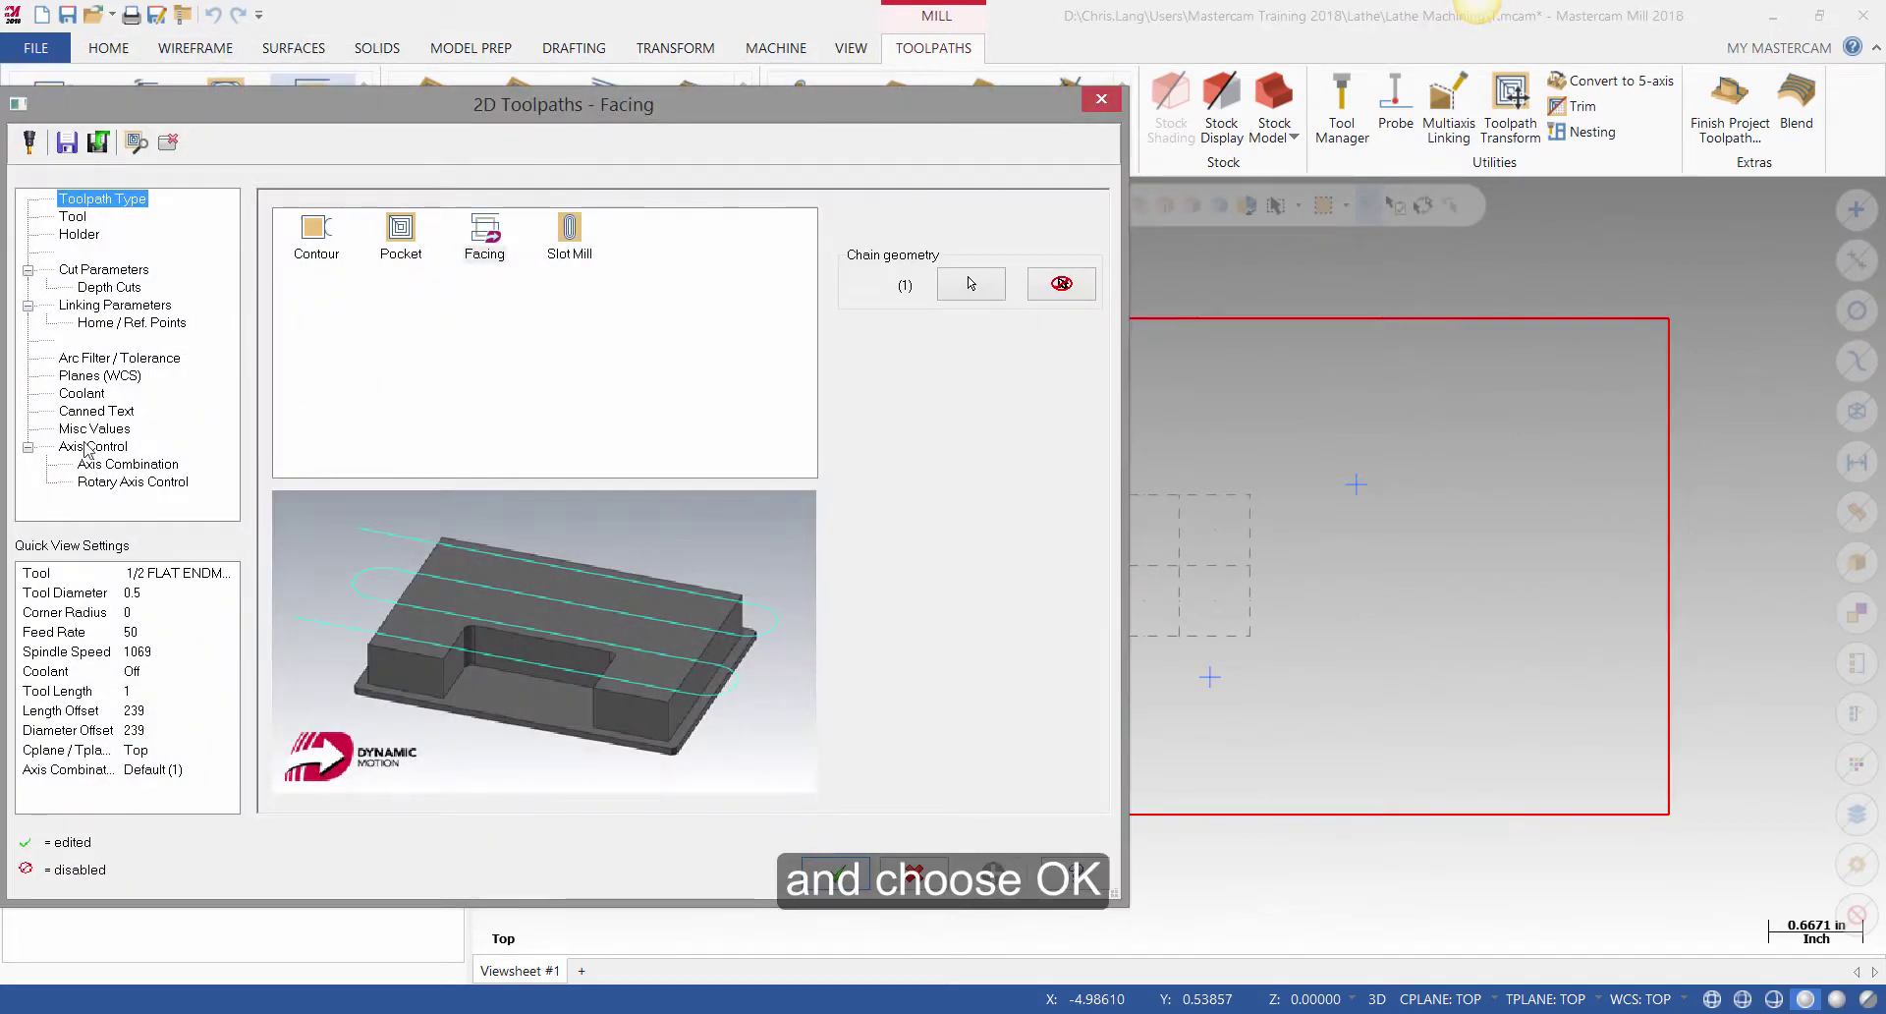
pyautogui.click(83, 393)
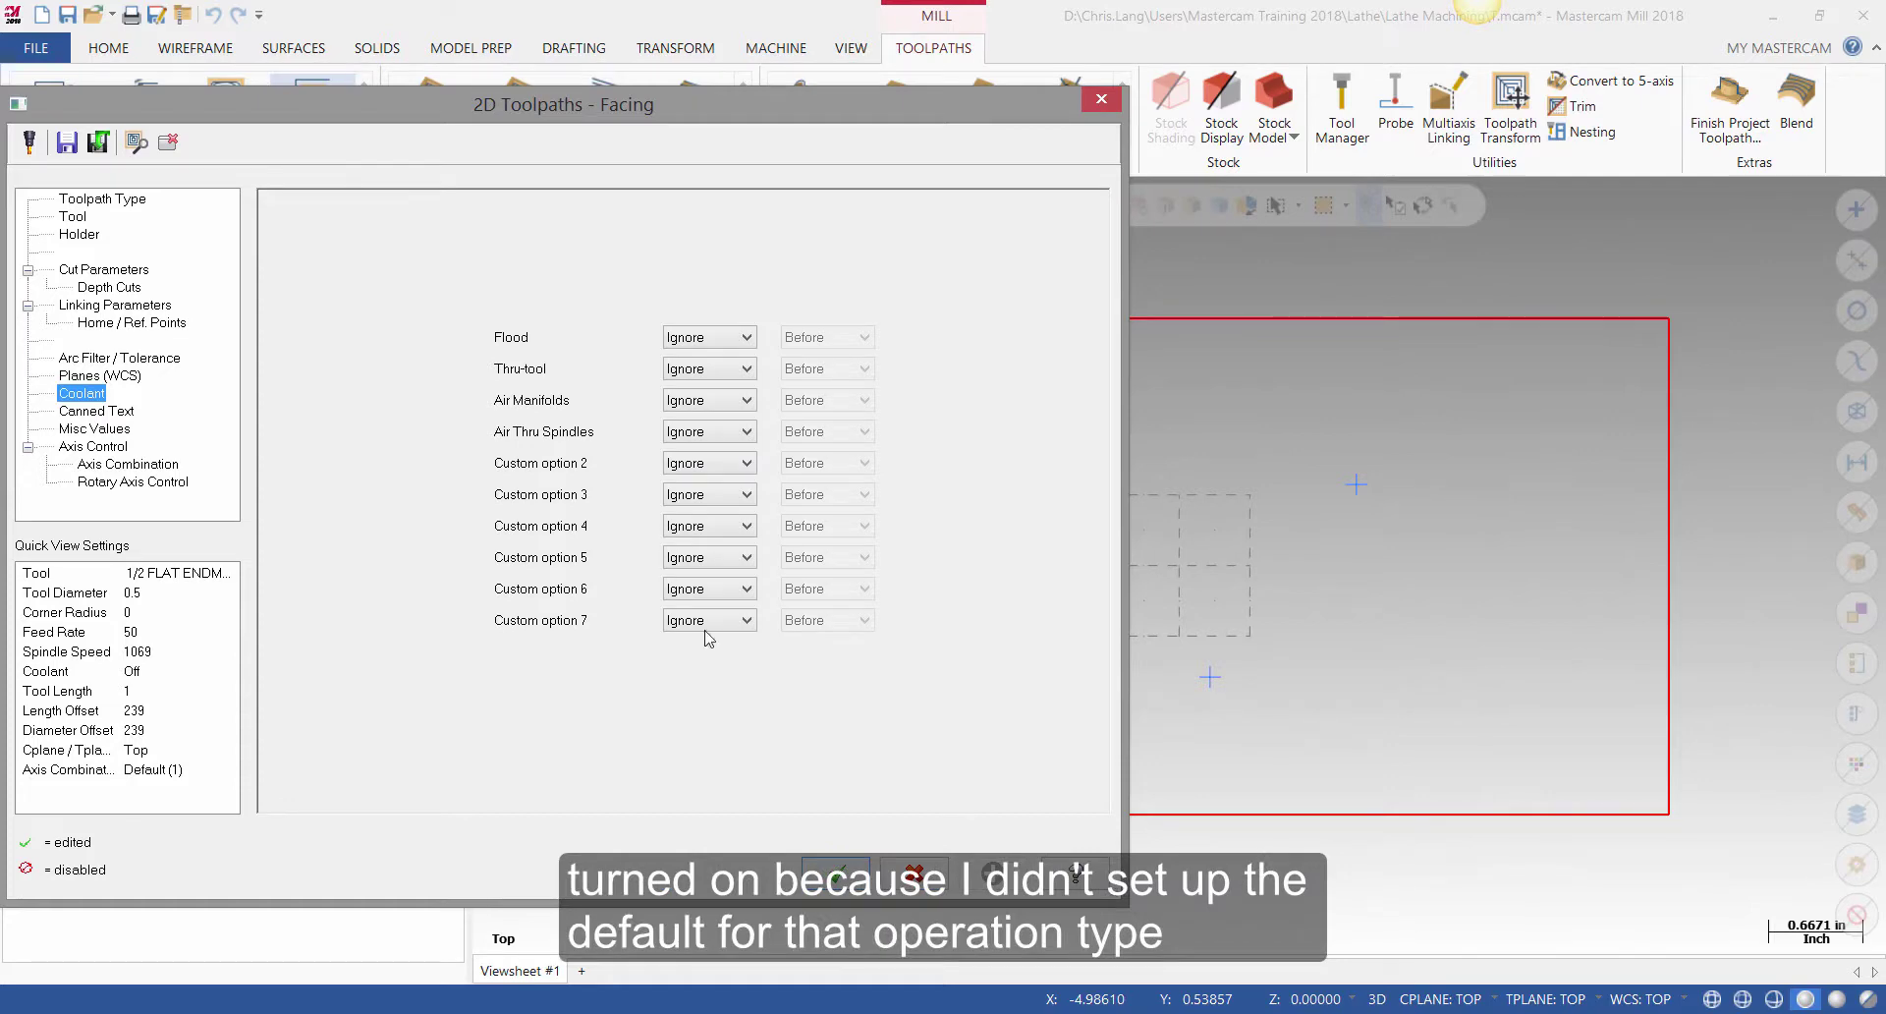
pyautogui.click(838, 881)
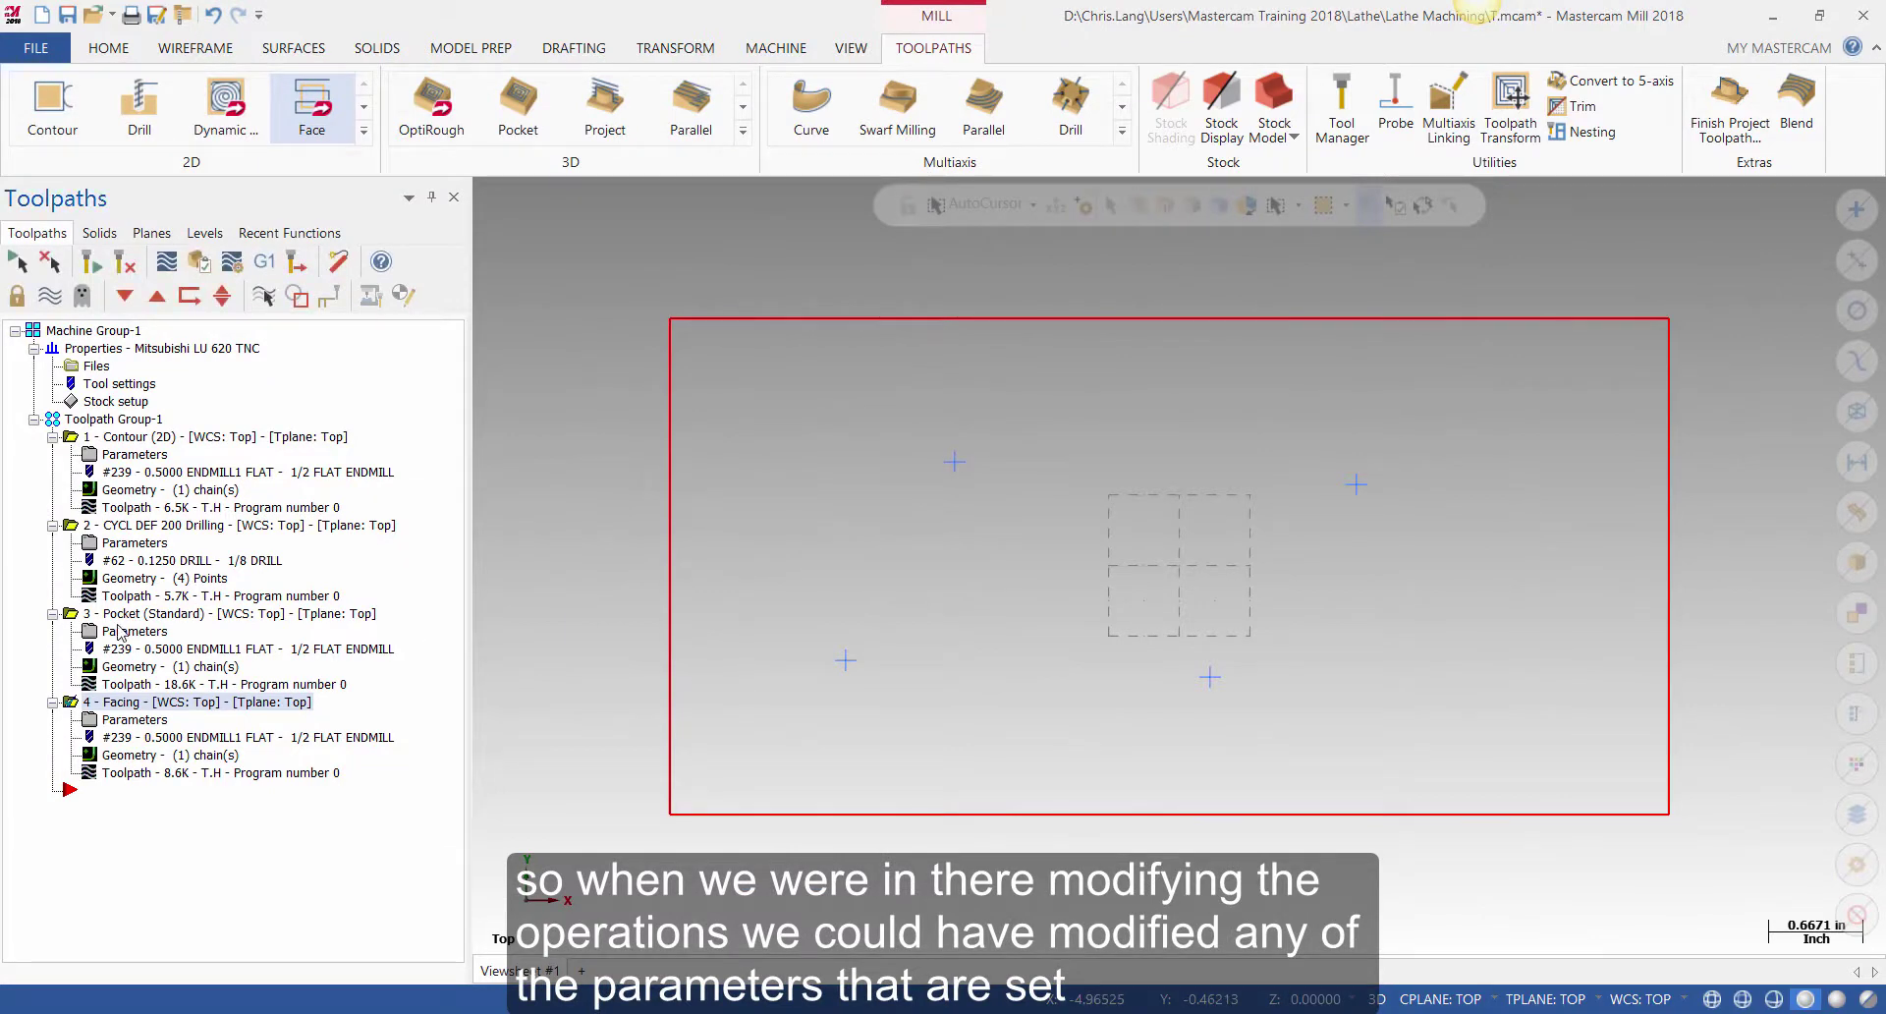
# - Open the Contour operation's parameters and examine the Lead In/Out entry length and arc radius percentages
pyautogui.click(134, 456)
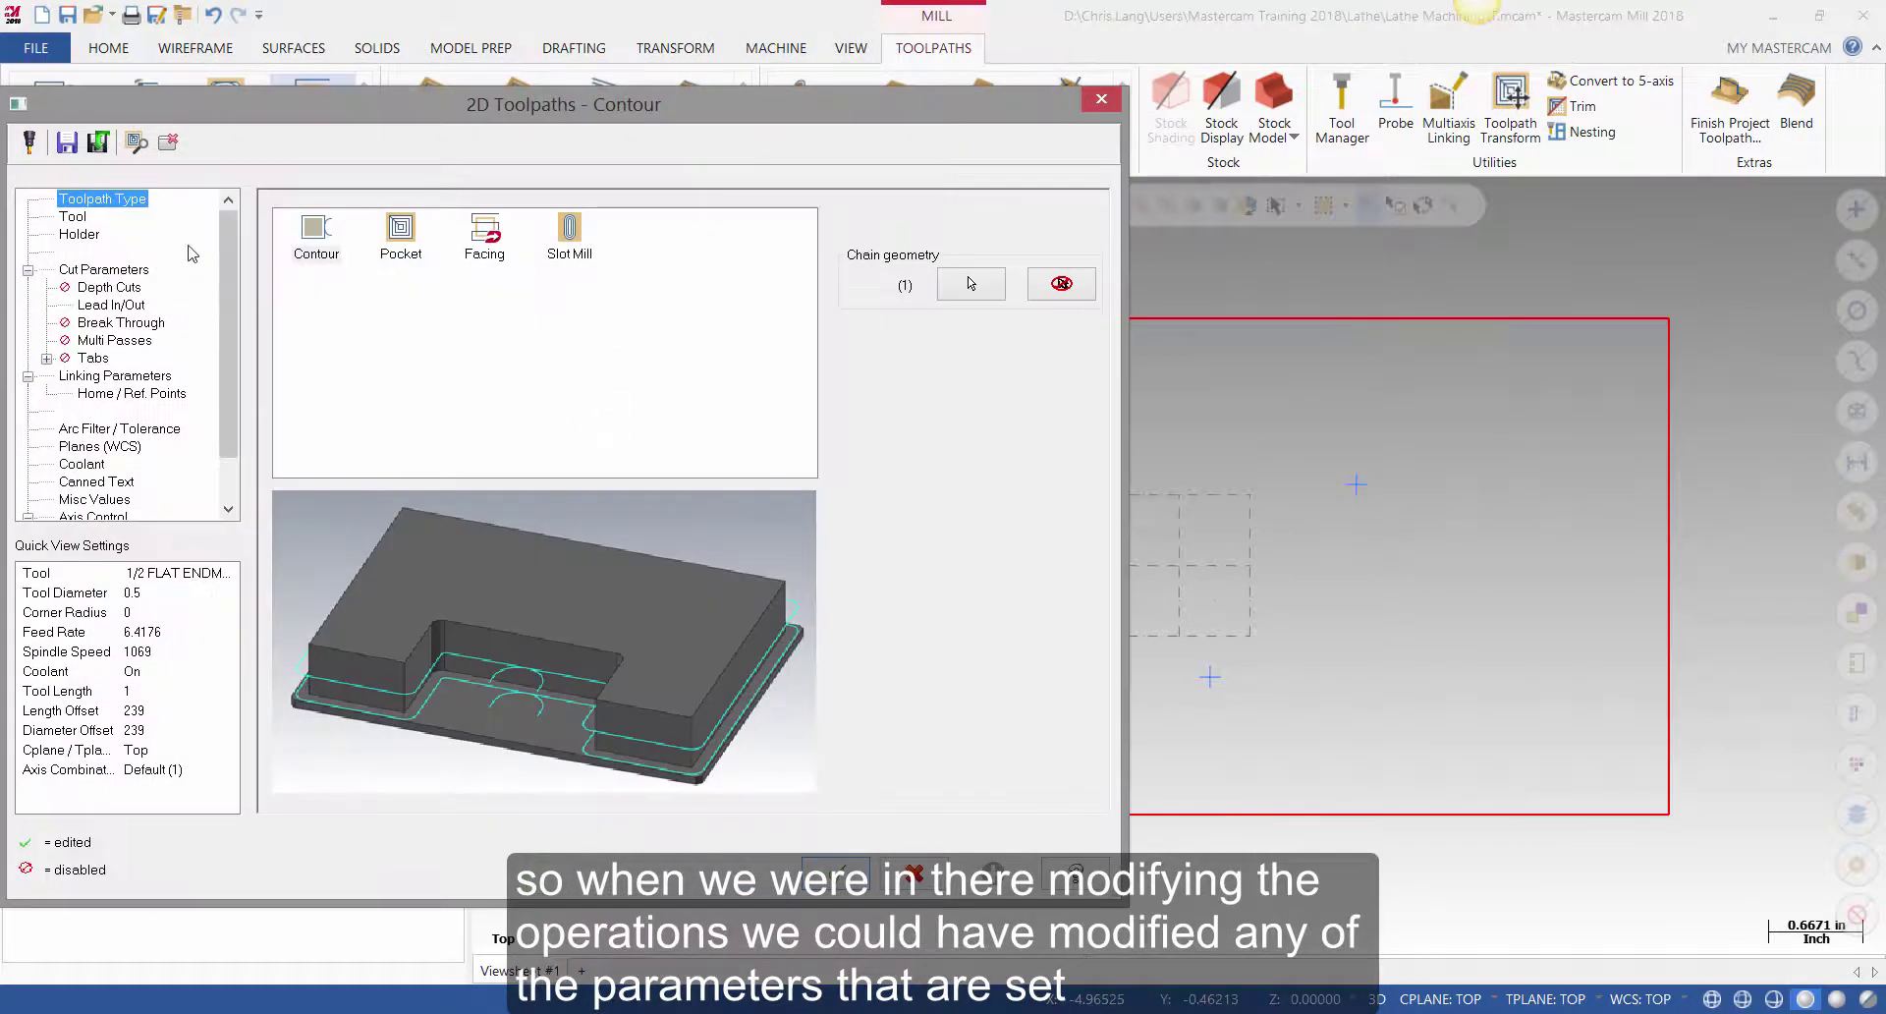
pyautogui.click(99, 305)
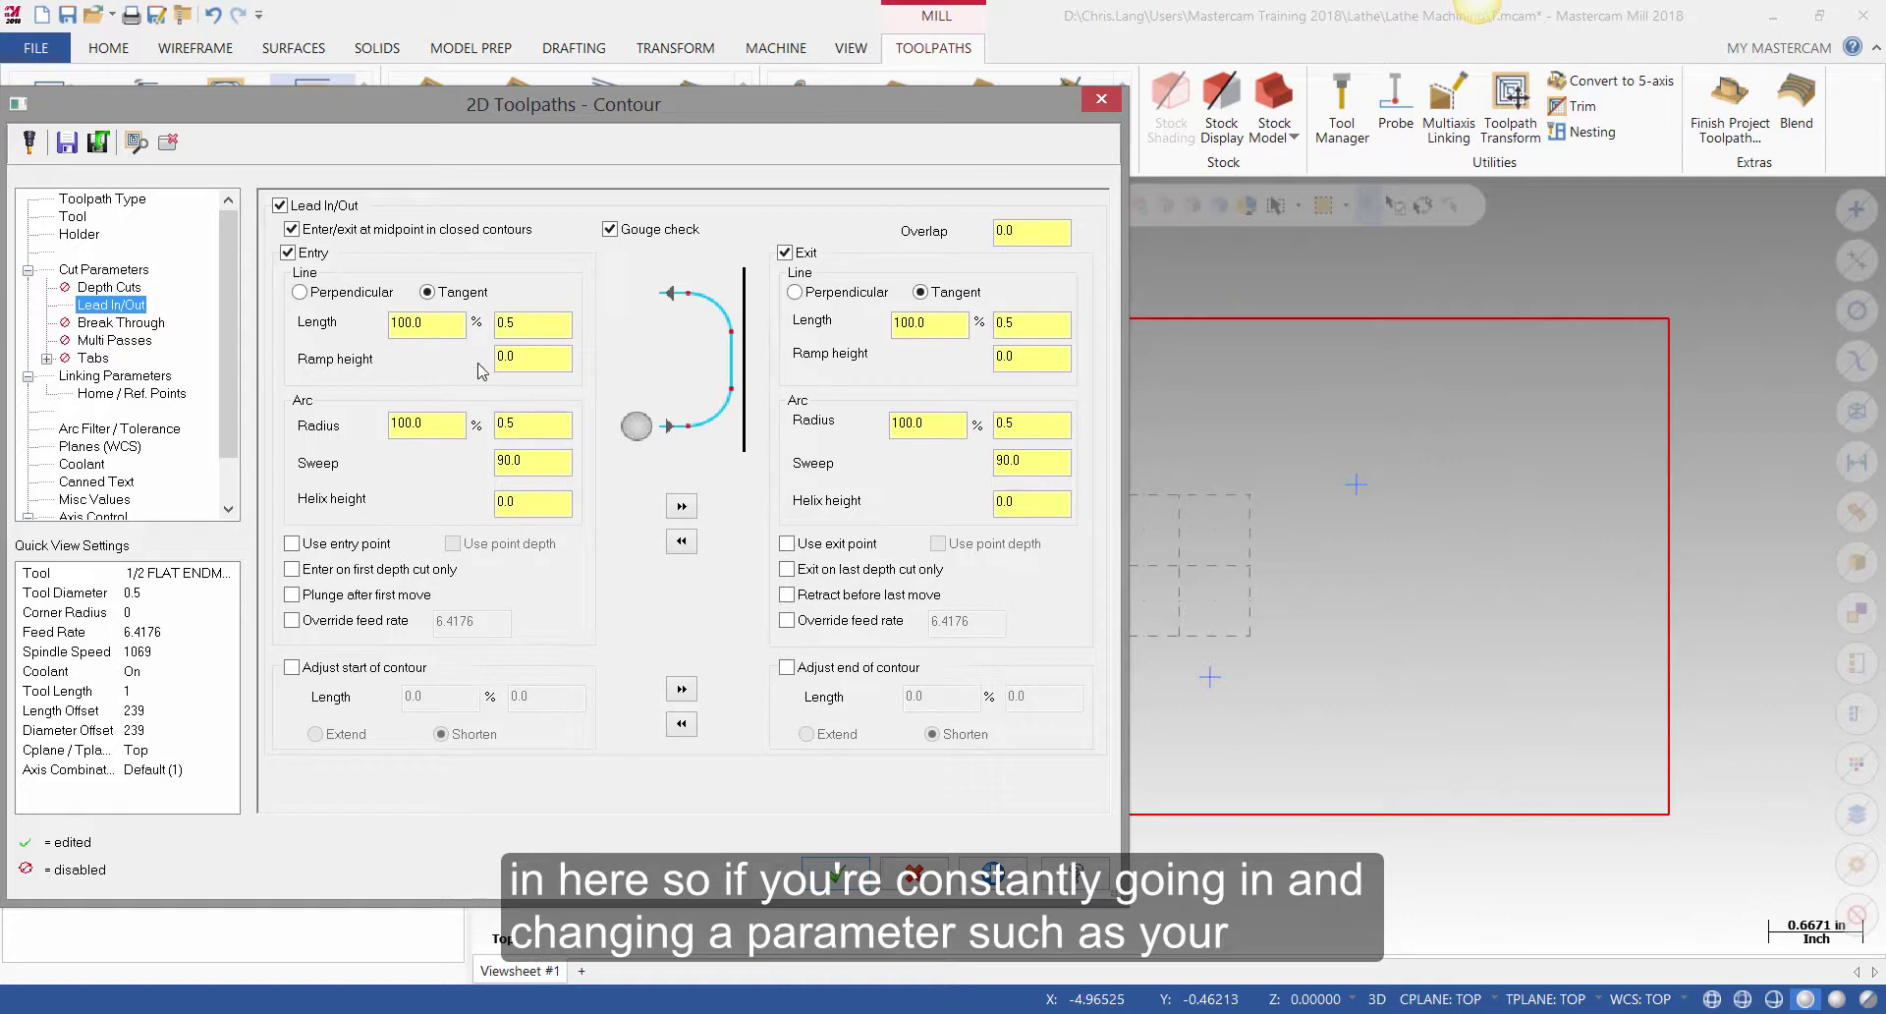
pyautogui.click(432, 324)
pyautogui.click(444, 428)
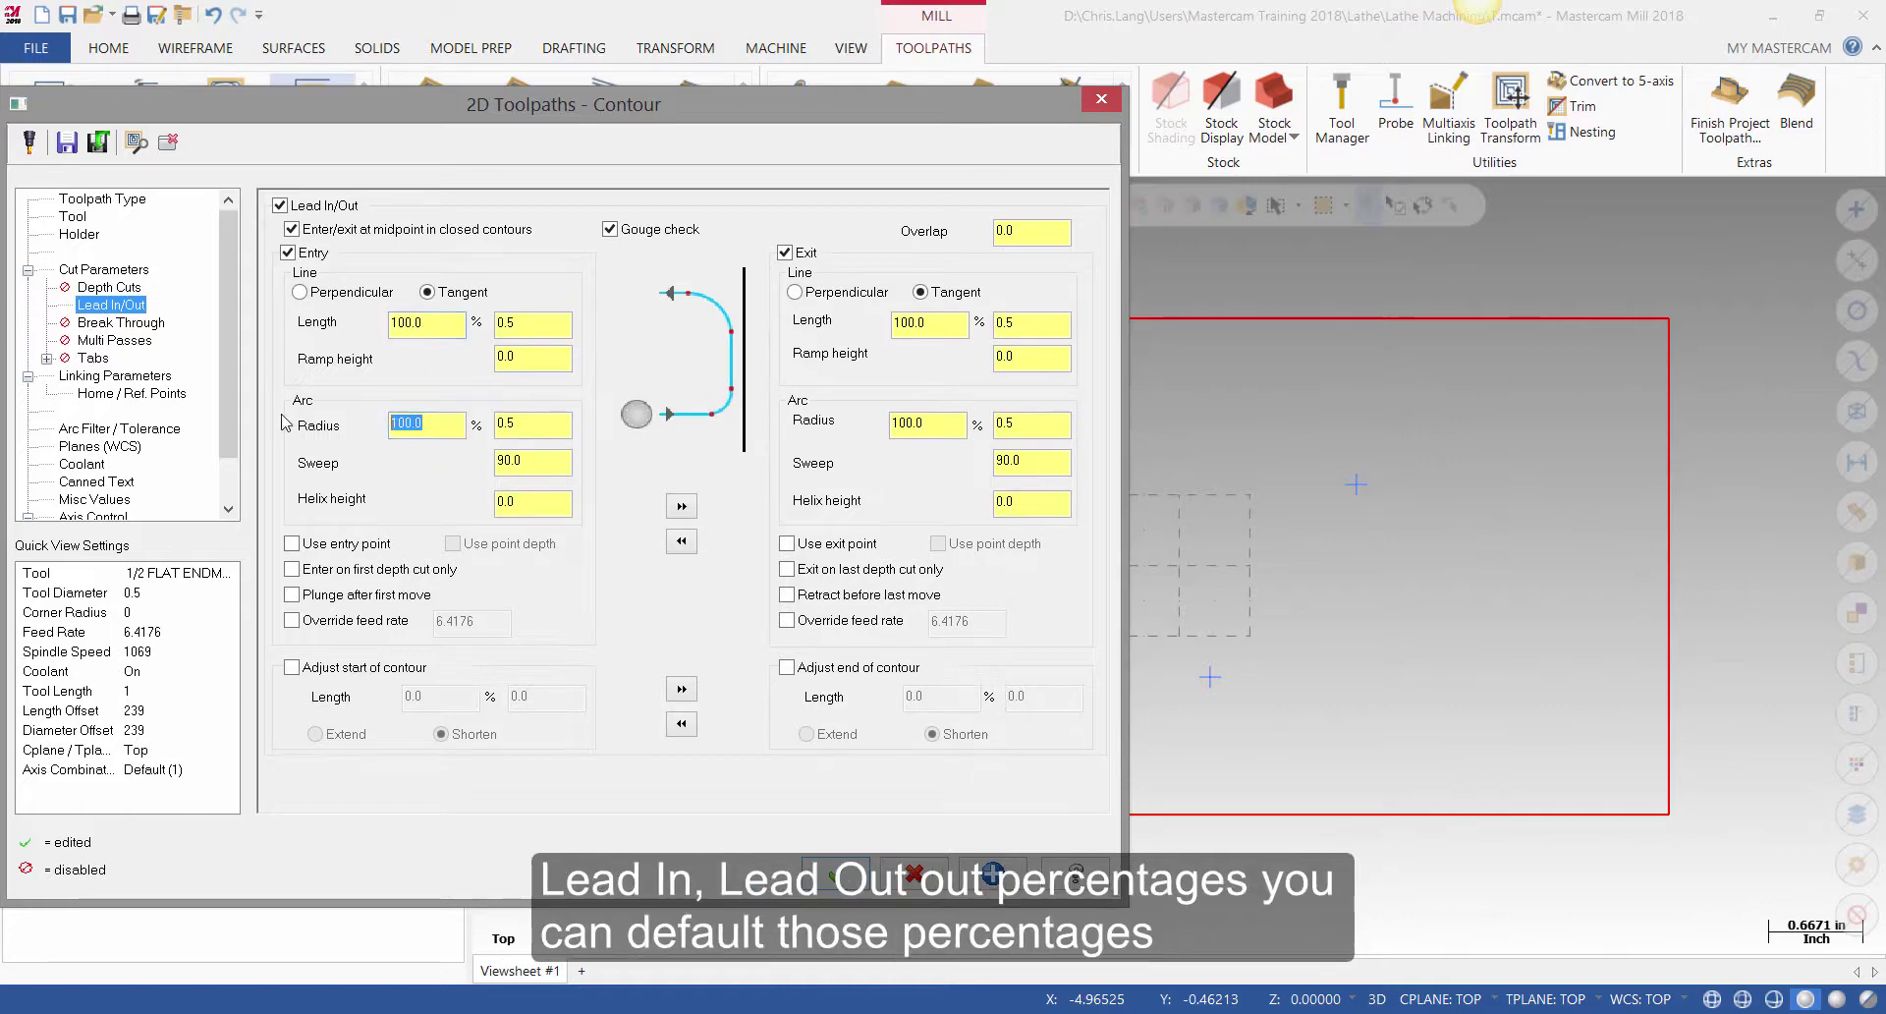